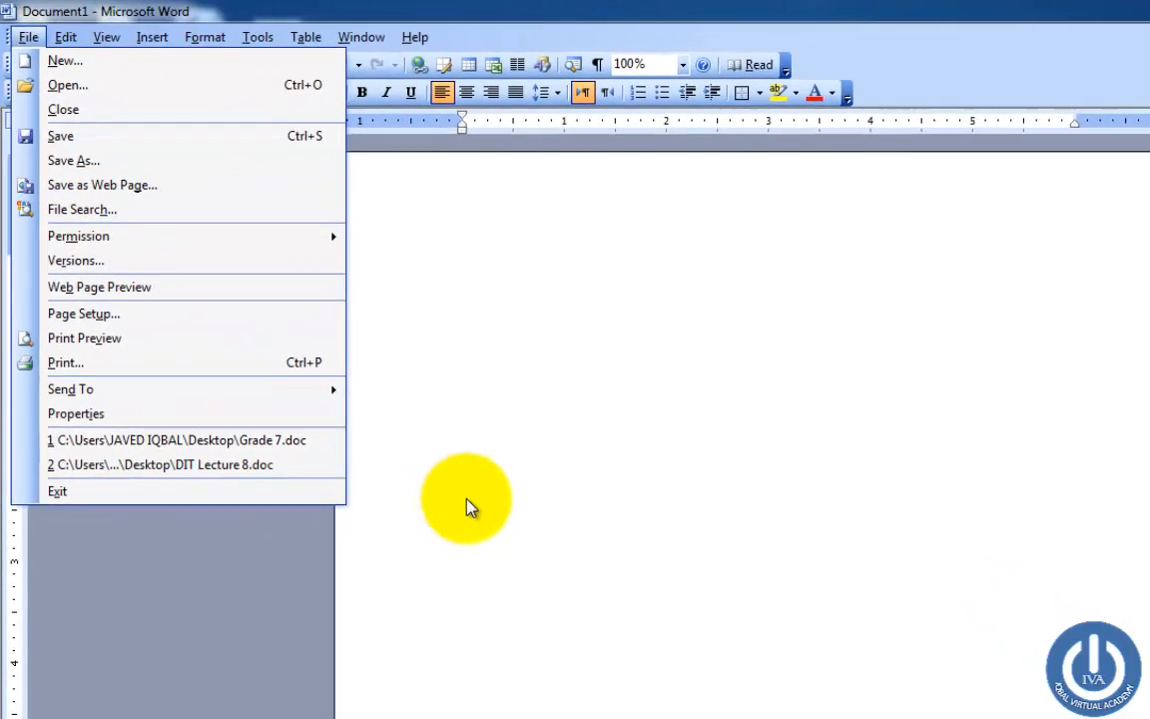
pyautogui.click(538, 567)
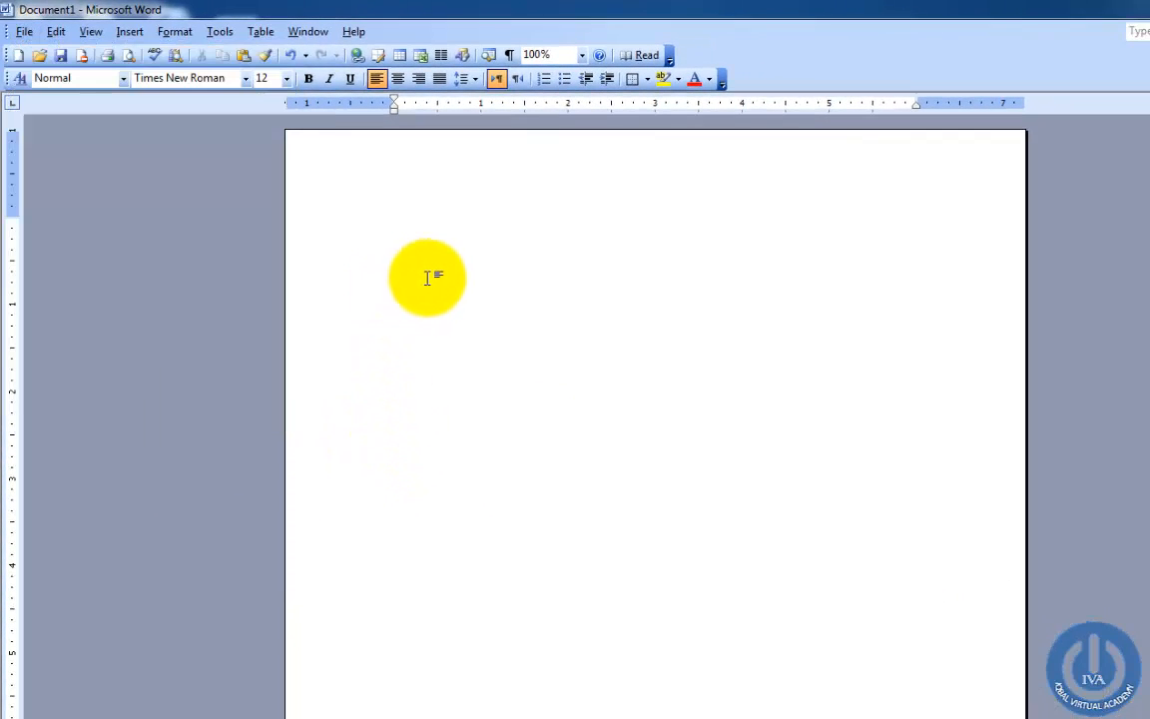
pyautogui.click(24, 31)
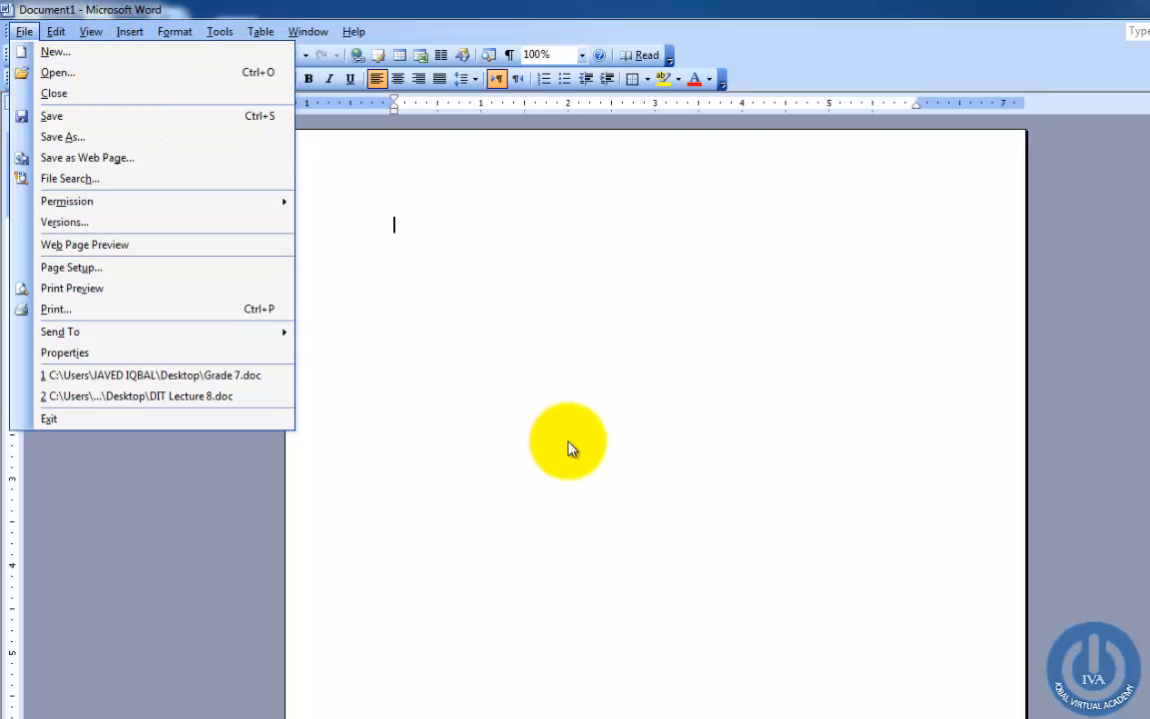
pyautogui.click(435, 253)
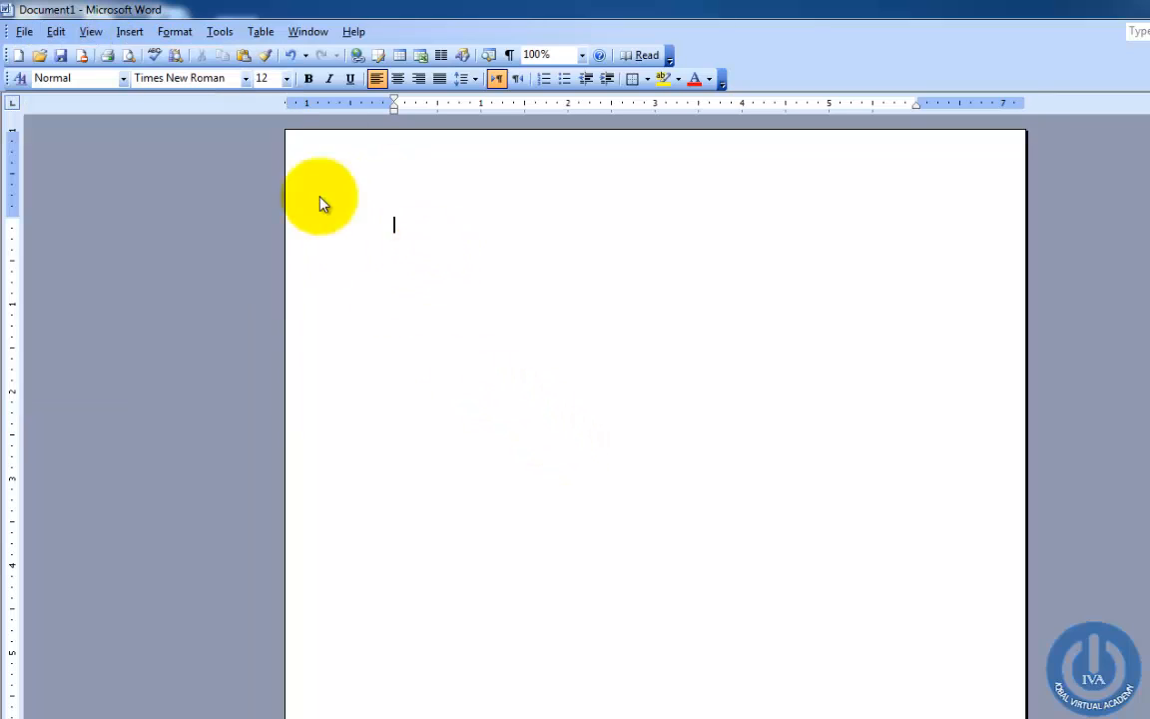
# Insert a table with 5 columns and 2 rows, using fixed column width, into the blank document
pyautogui.click(127, 35)
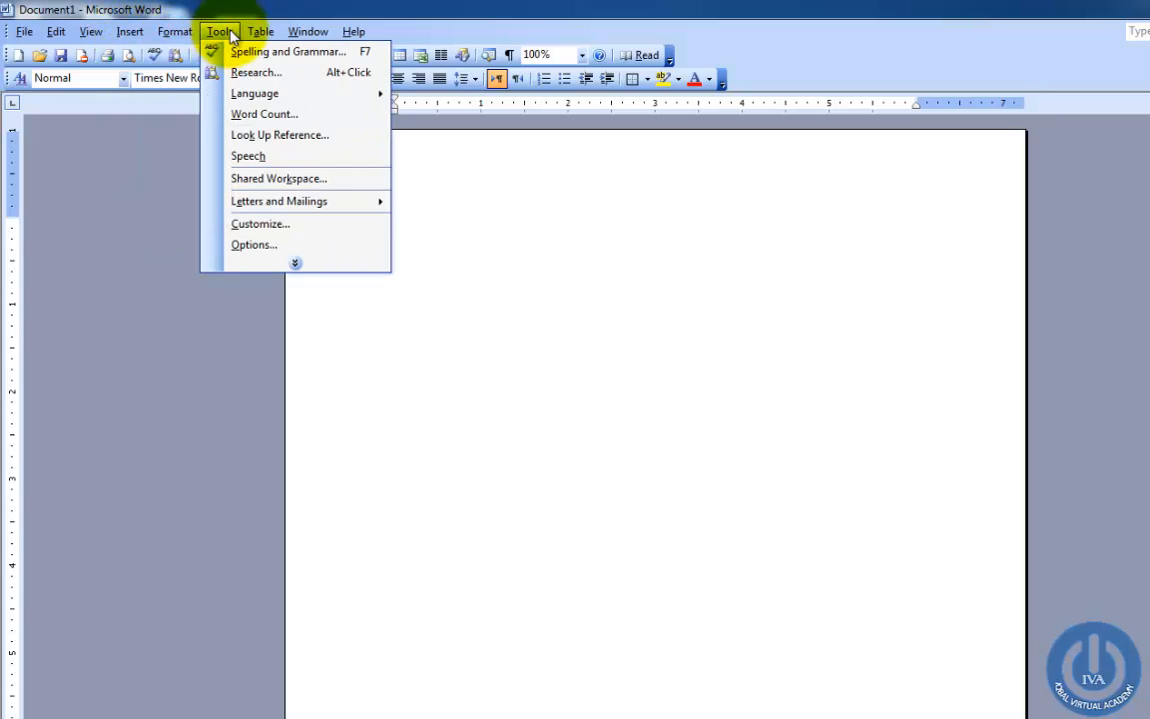
pyautogui.moveTo(264, 31)
pyautogui.moveTo(288, 77)
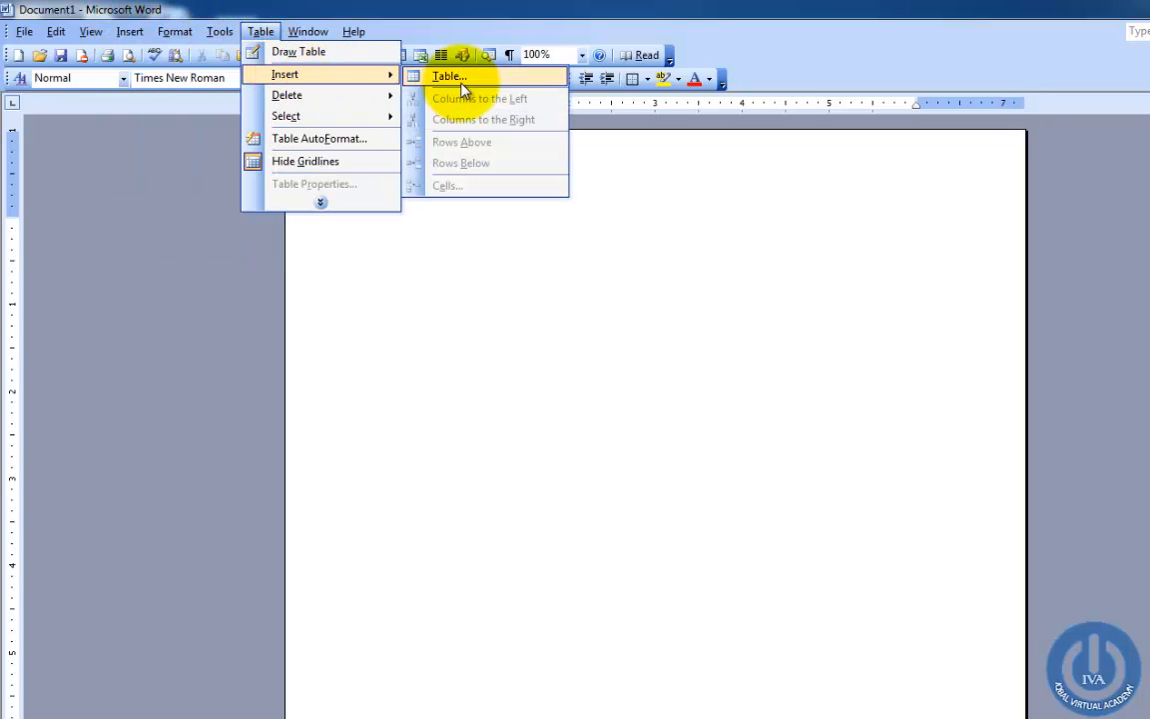
pyautogui.click(457, 77)
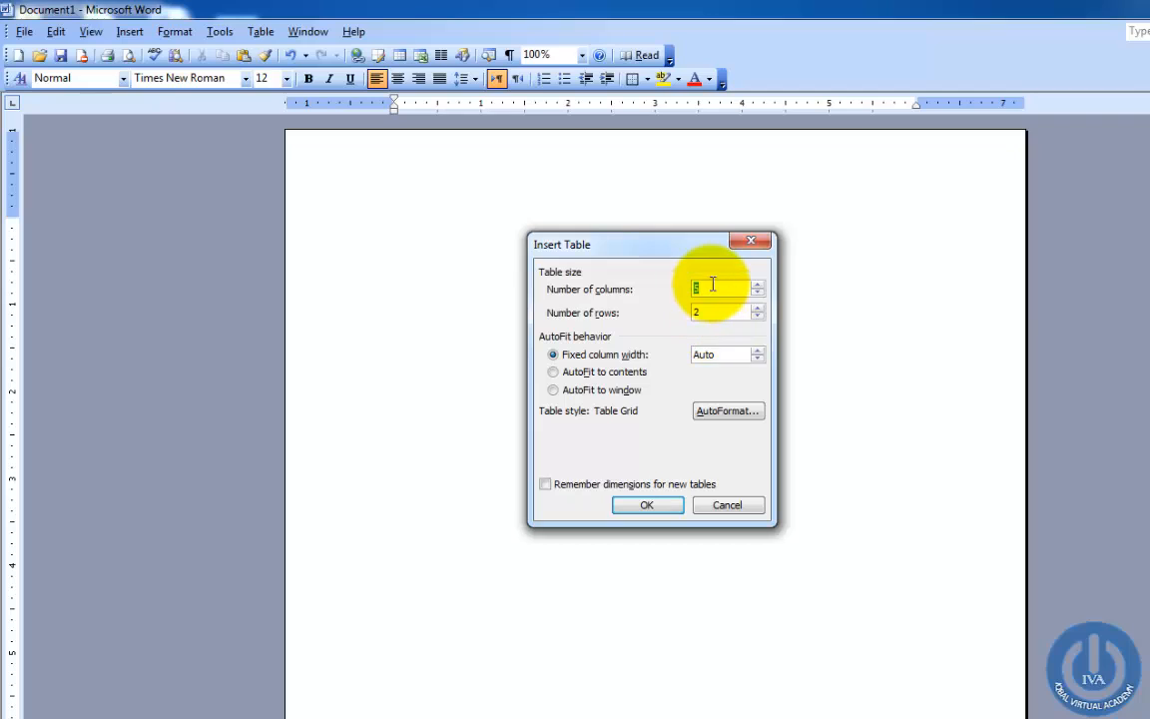
pyautogui.click(647, 504)
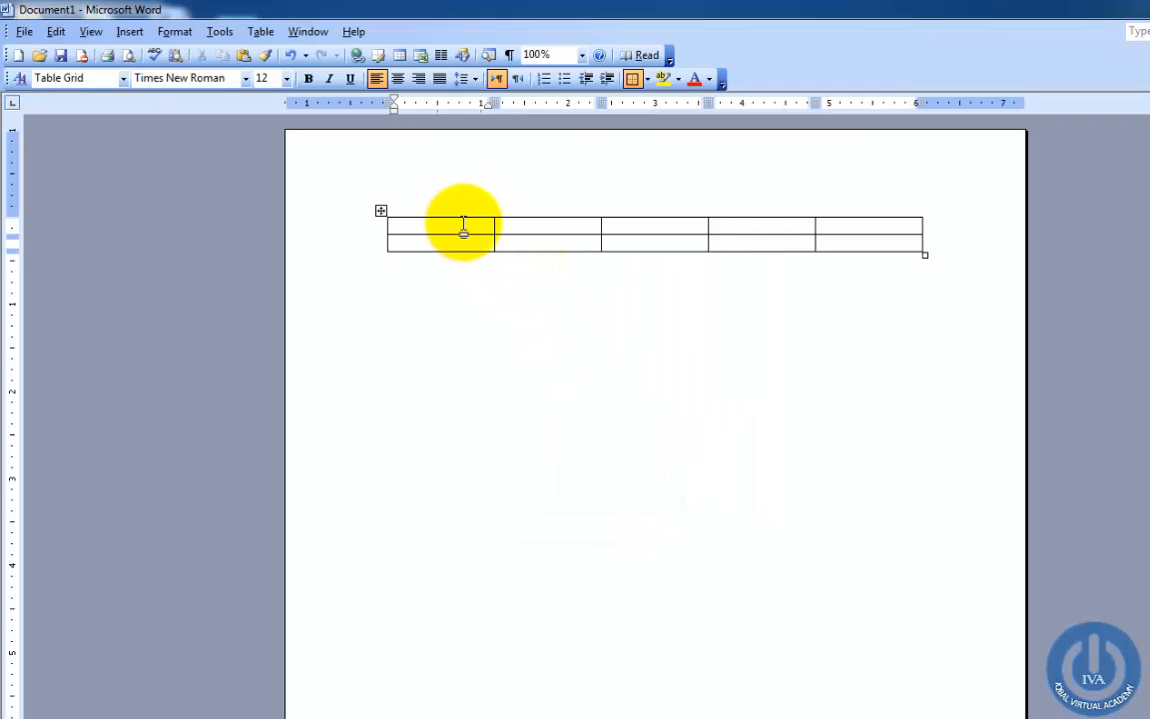
# Enter "Command" as the header of the table's first column
pyautogui.write('C')
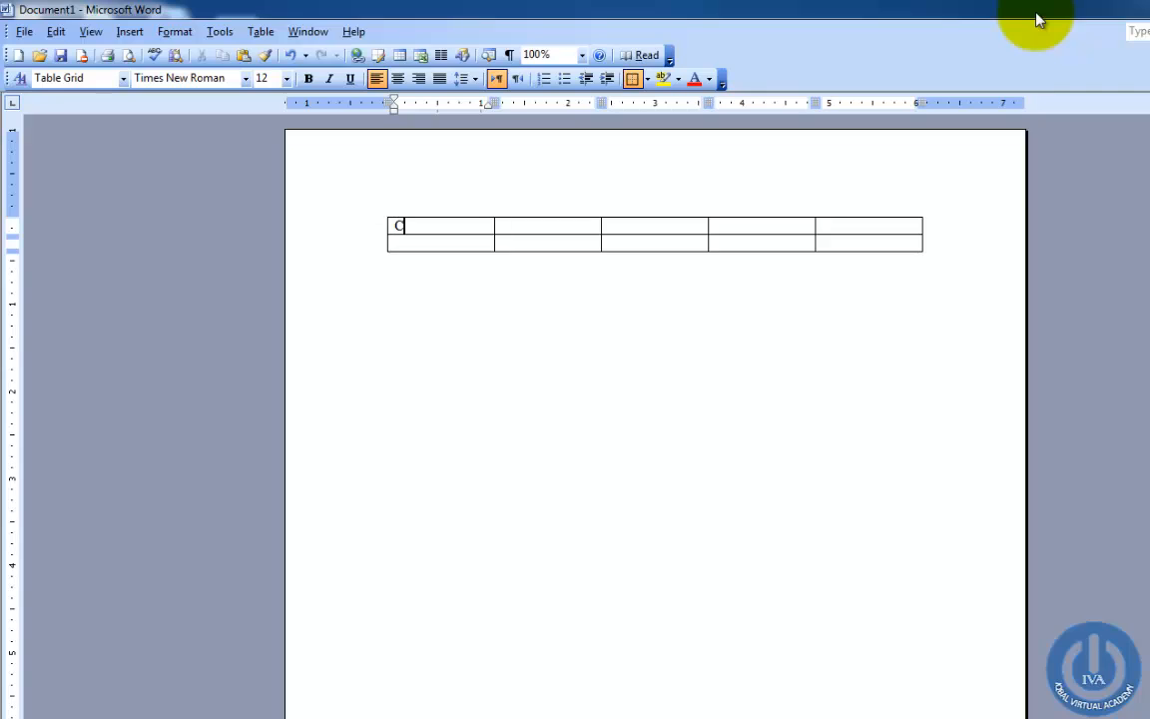
pyautogui.write('ommand')
pyautogui.press('Tab')
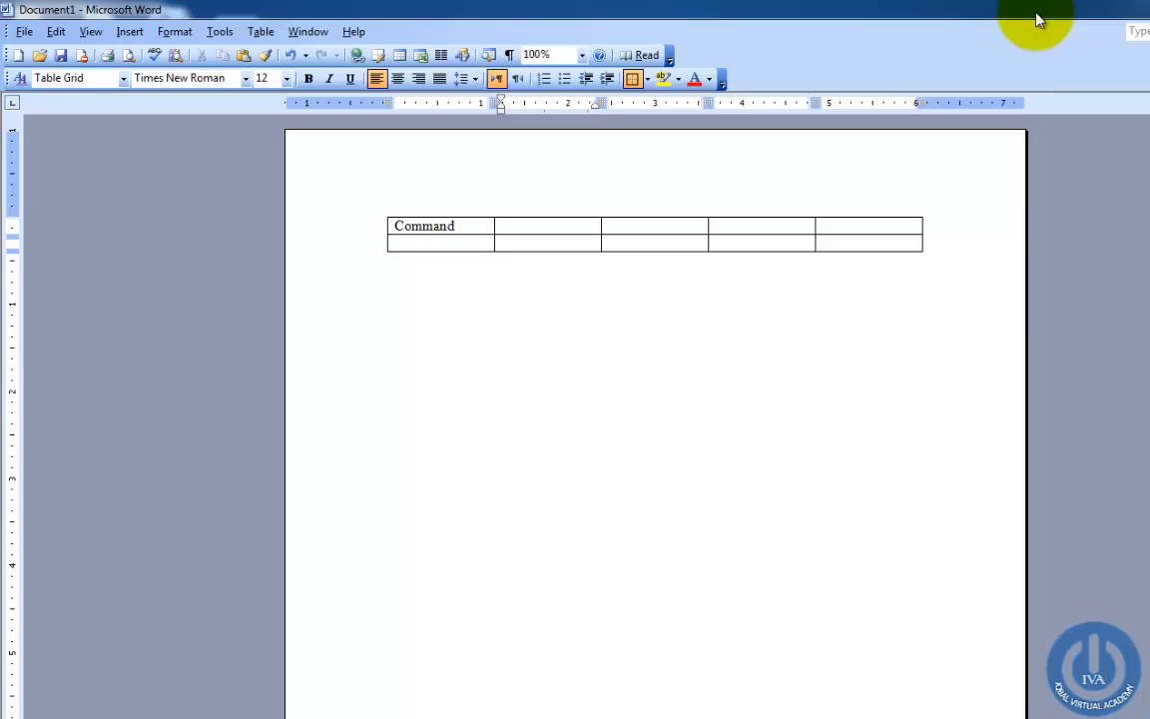
pyautogui.write('Alt')
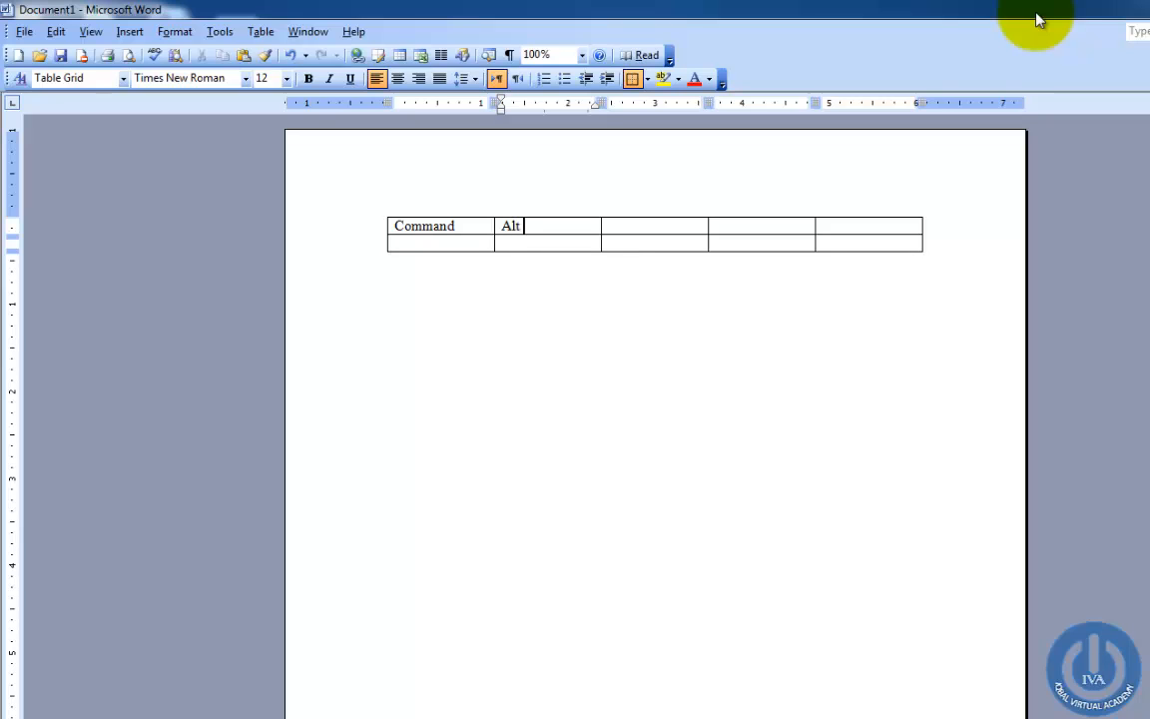
pyautogui.press('BackSpace')
pyautogui.press('BackSpace')
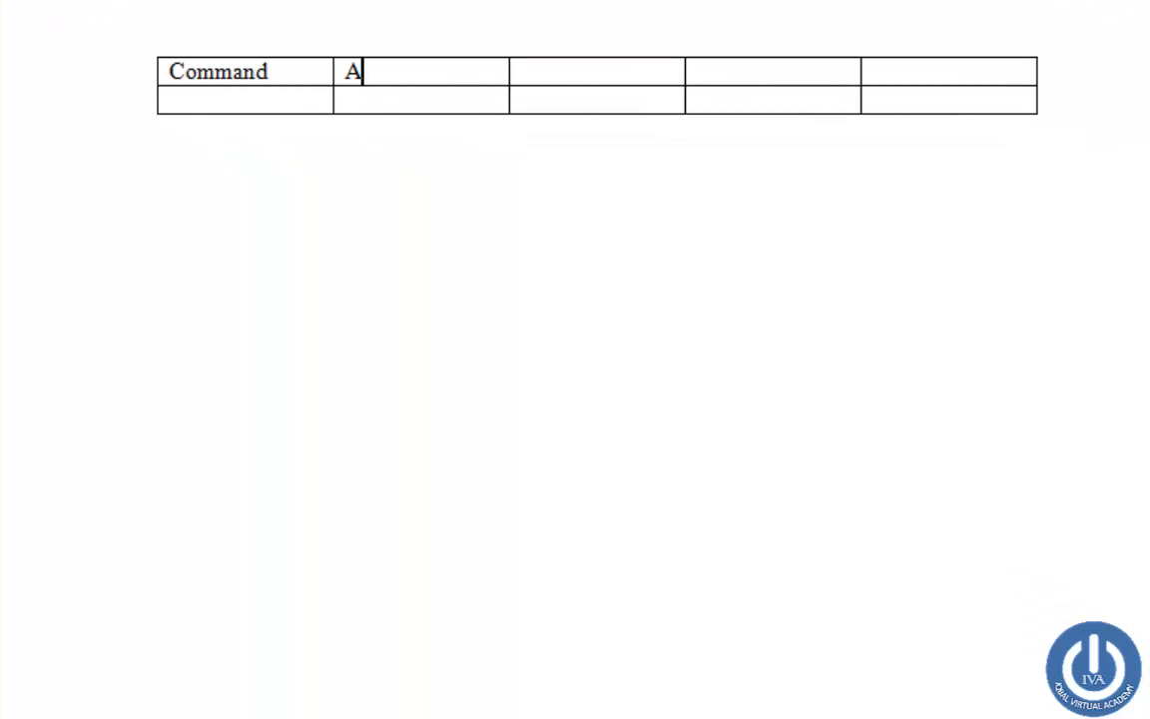
pyautogui.press('BackSpace')
# Enter "Shortcut with Alt" as the header of the table's second column
pyautogui.write('Shortcu')
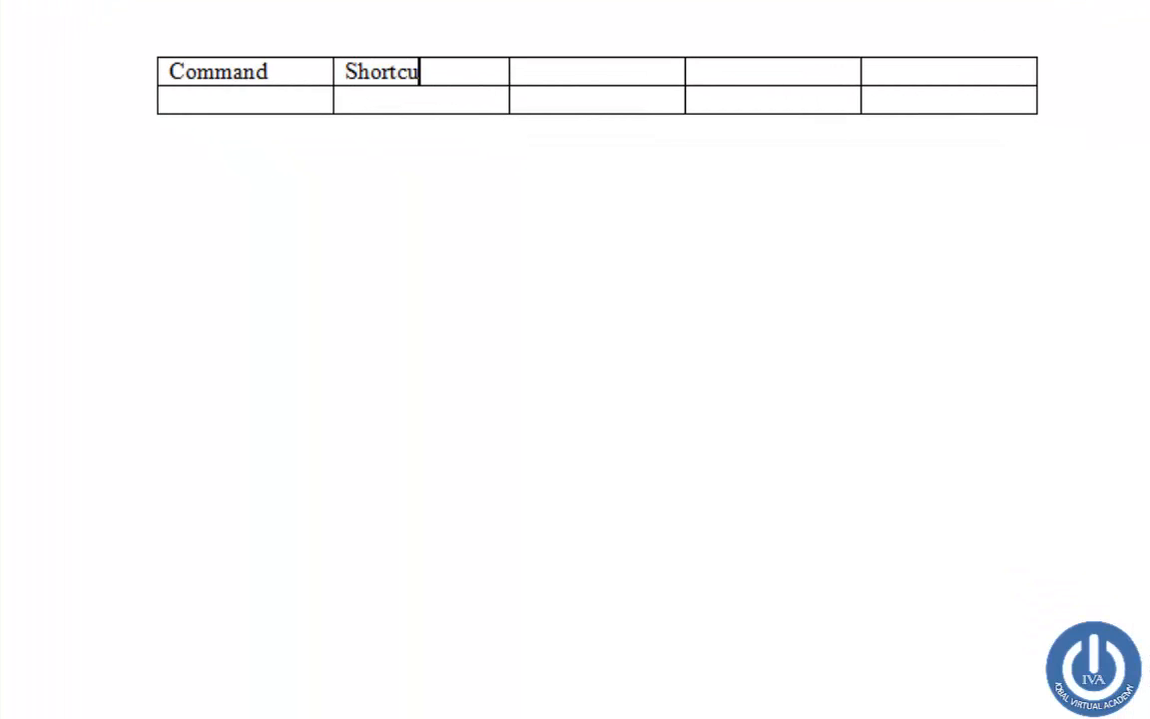
pyautogui.write('t W')
pyautogui.press('BackSpace')
pyautogui.write('with ')
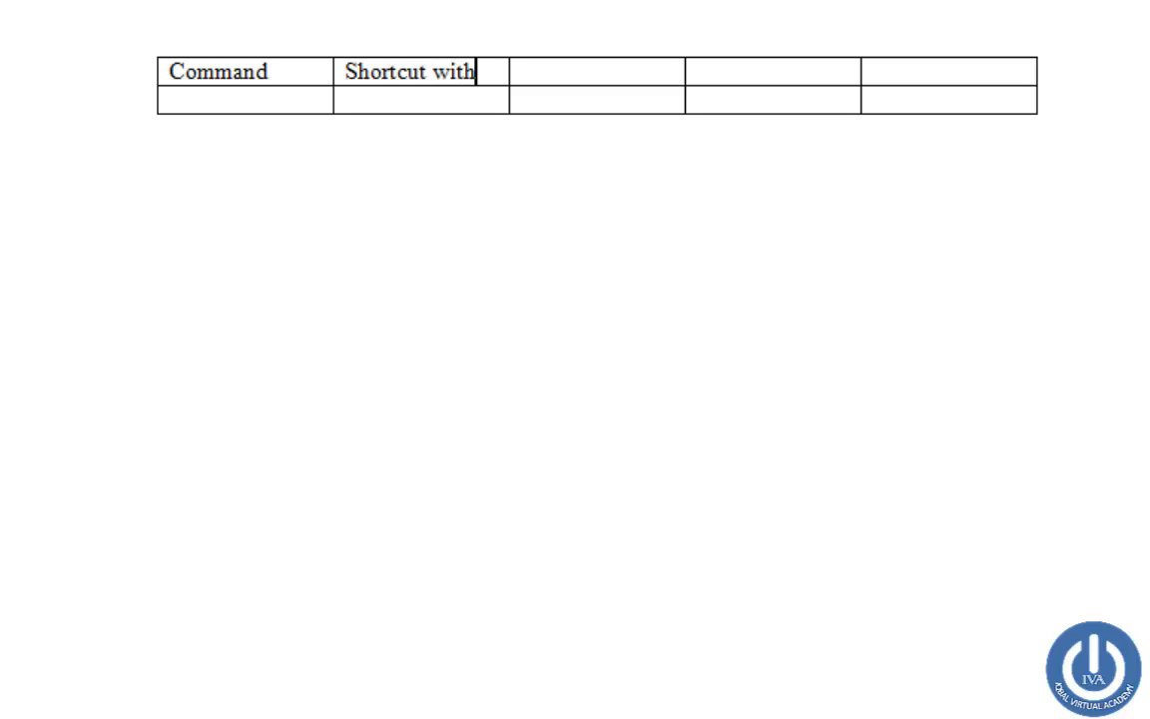
pyautogui.write('Alt')
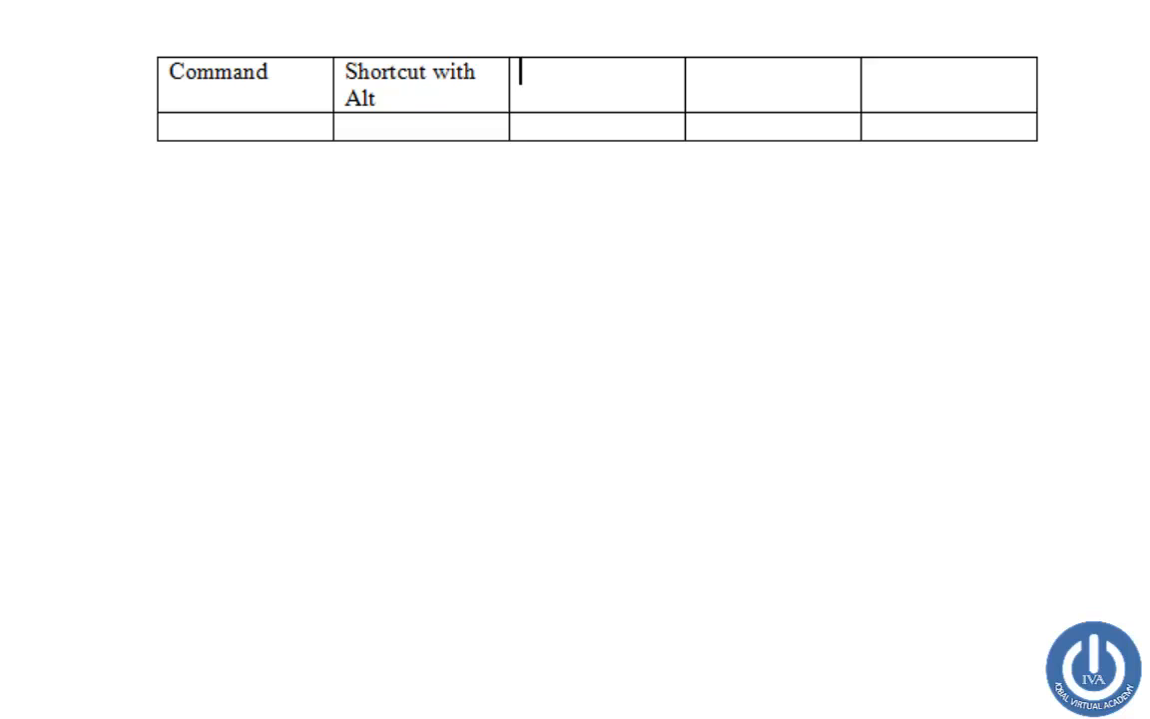
# Enter "Shortcut key with ctrl" as the header of the table's third column
pyautogui.write('Shortc')
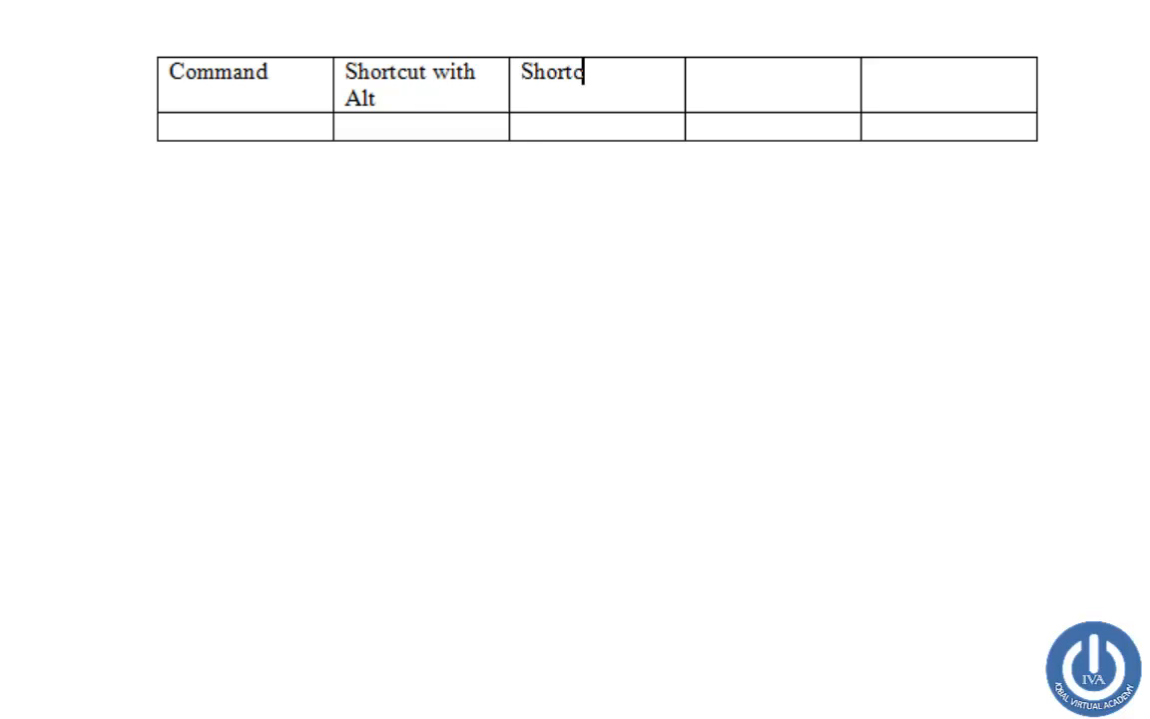
pyautogui.write('ut key ')
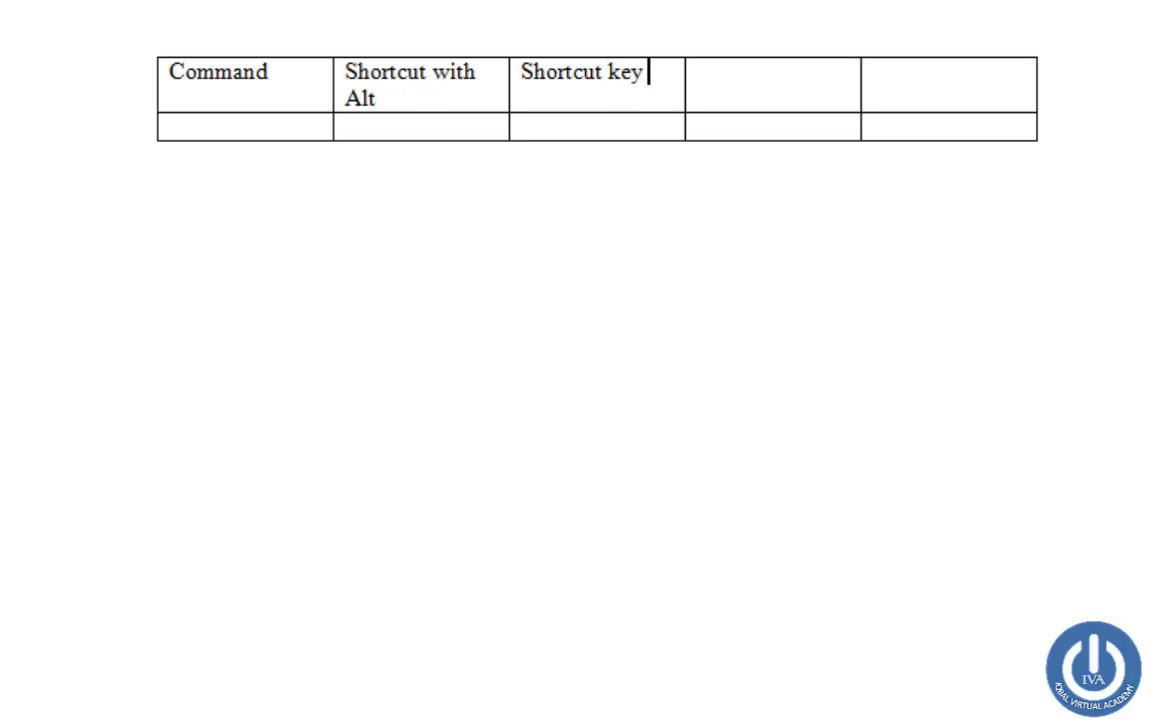
pyautogui.write('with ctrl')
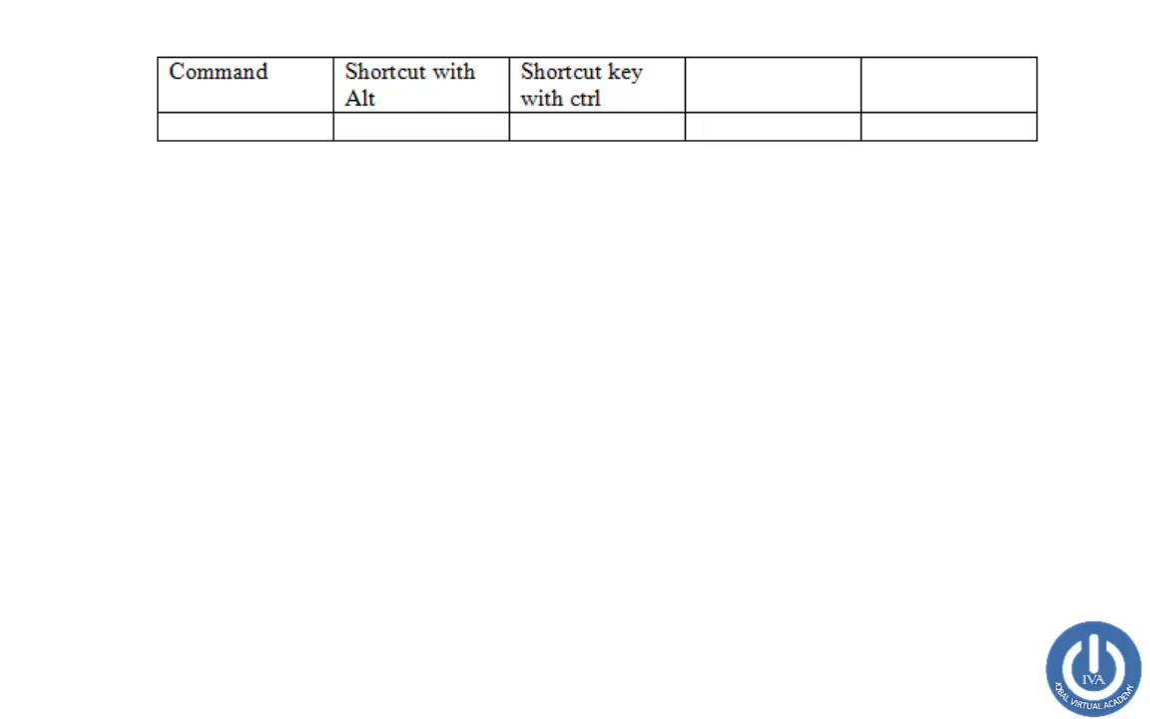
pyautogui.press('Tab')
# Delete the two empty columns after the "Shortcut key with ctrl" column
pyautogui.moveTo(752, 93); pyautogui.dragTo(951, 125)
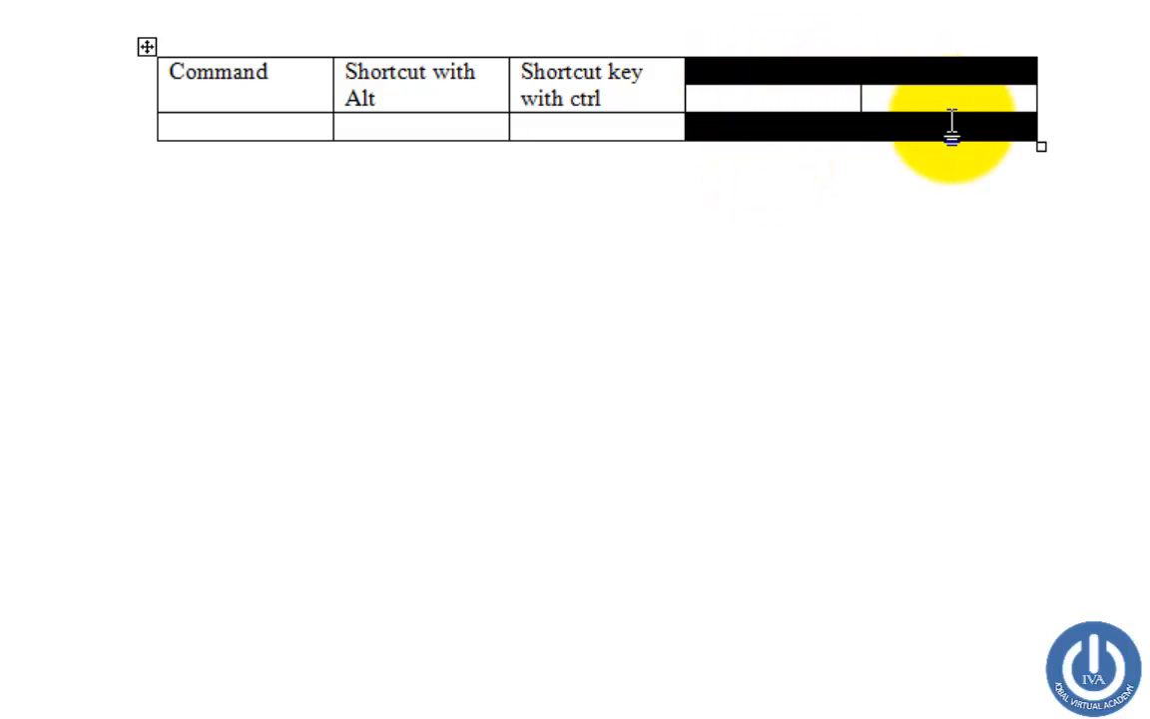
pyautogui.rightClick(768, 75)
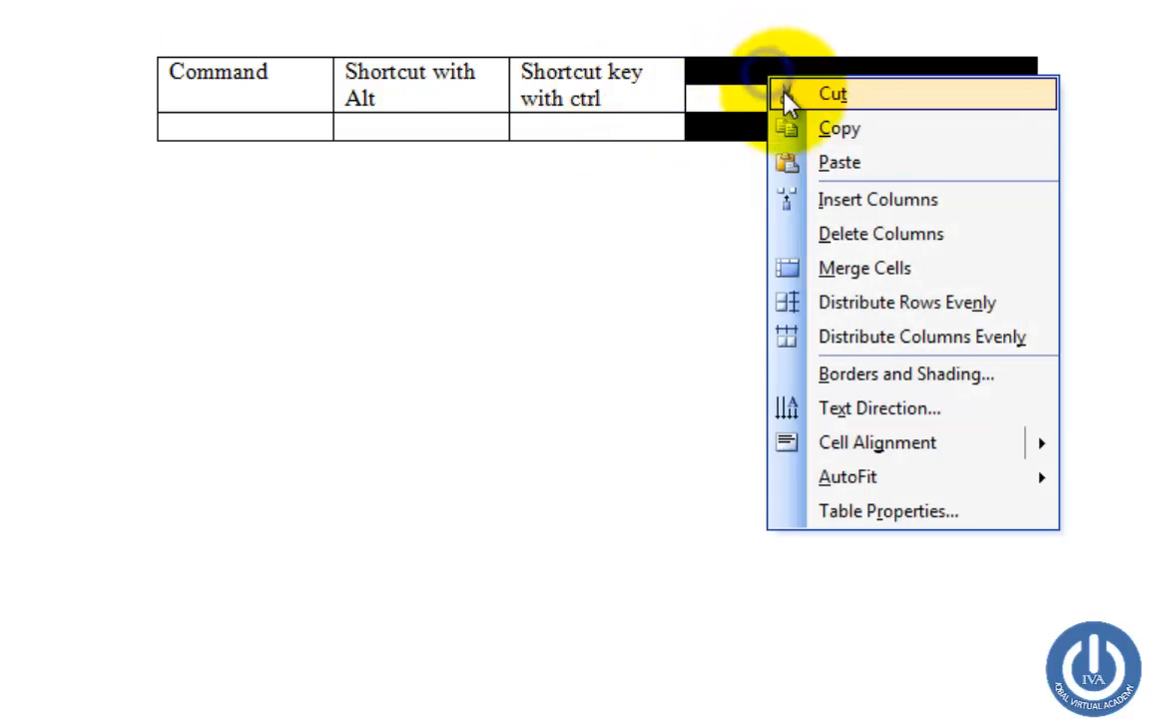
pyautogui.click(922, 236)
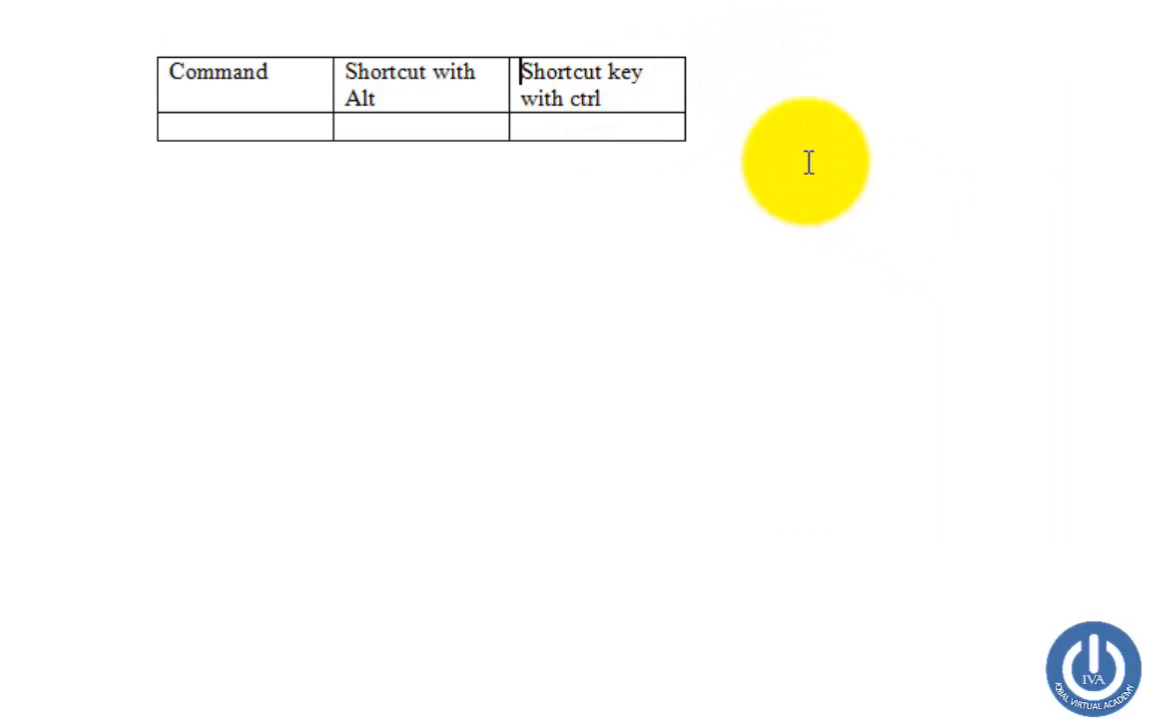
# Enlarge the whole table so each header fits on one line, and reduce the height of the header row
pyautogui.moveTo(688, 145); pyautogui.dragTo(1064, 222)
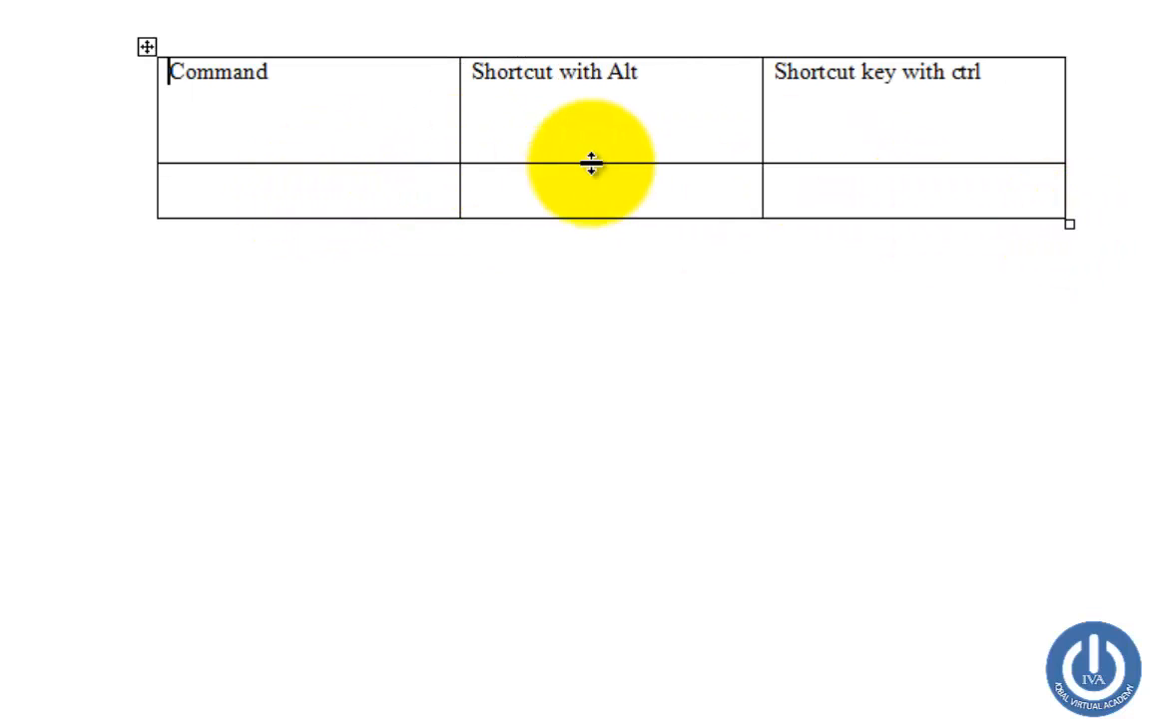
pyautogui.moveTo(591, 162); pyautogui.dragTo(591, 129)
pyautogui.click(378, 156)
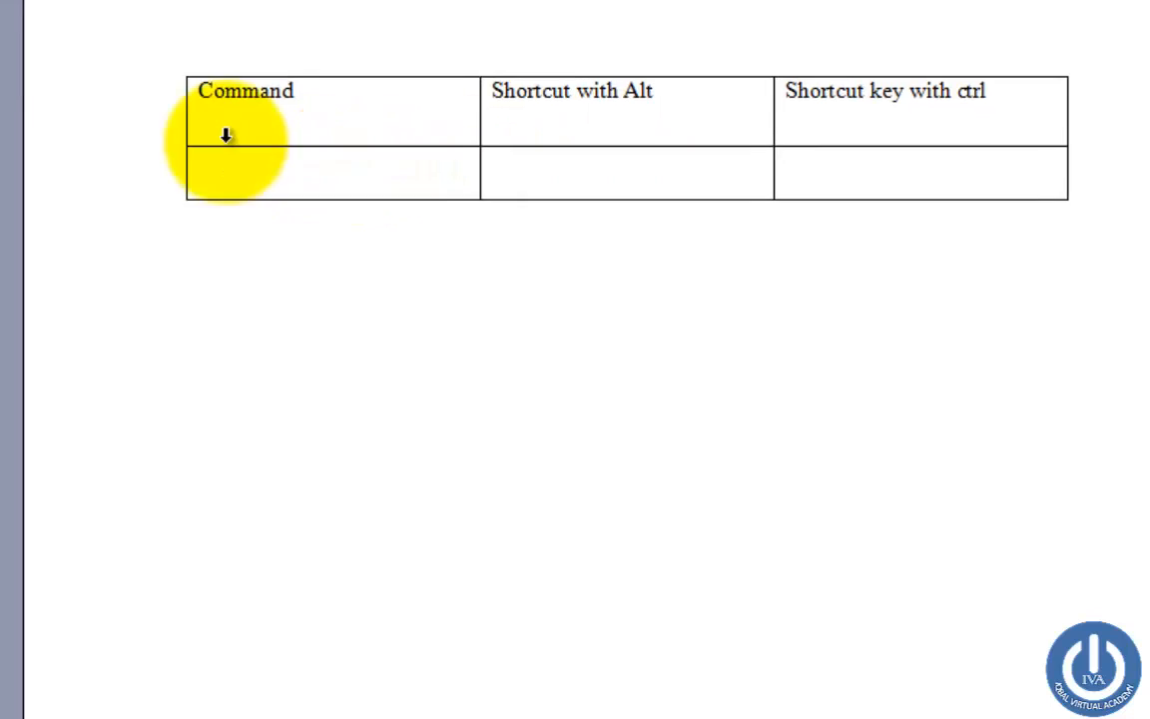
# Fill the second row with the command "New" and its Alt shortcut "ALT+F+N"
pyautogui.click(26, 37)
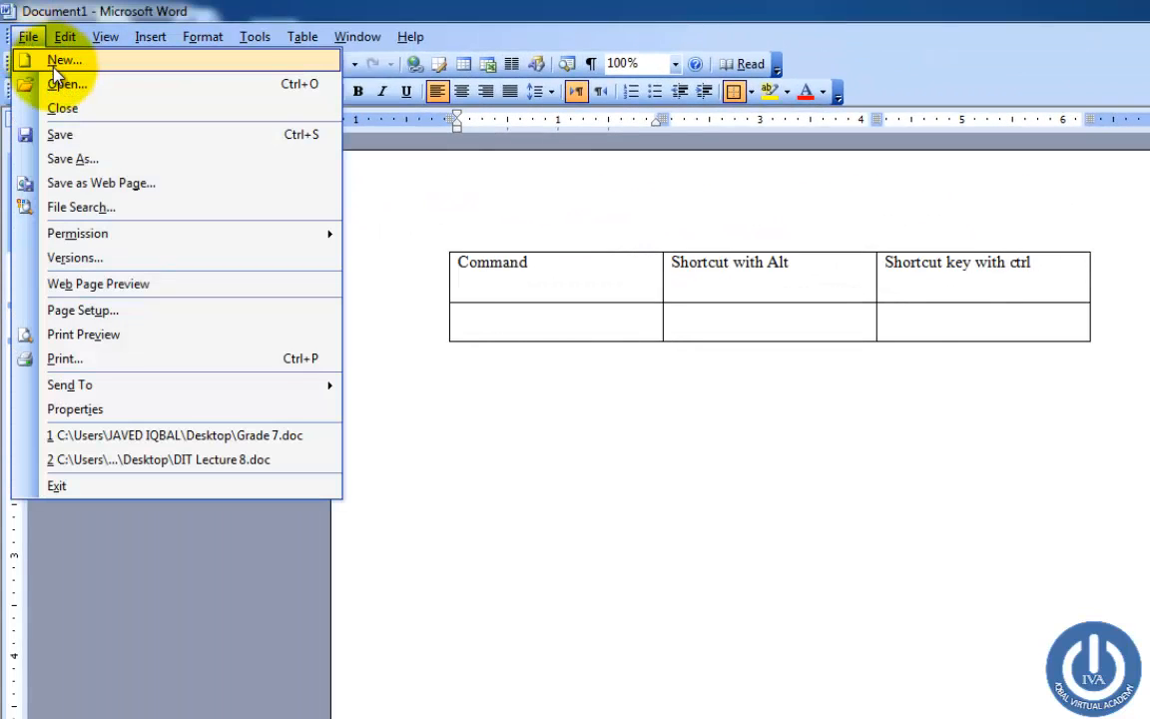
pyautogui.click(499, 314)
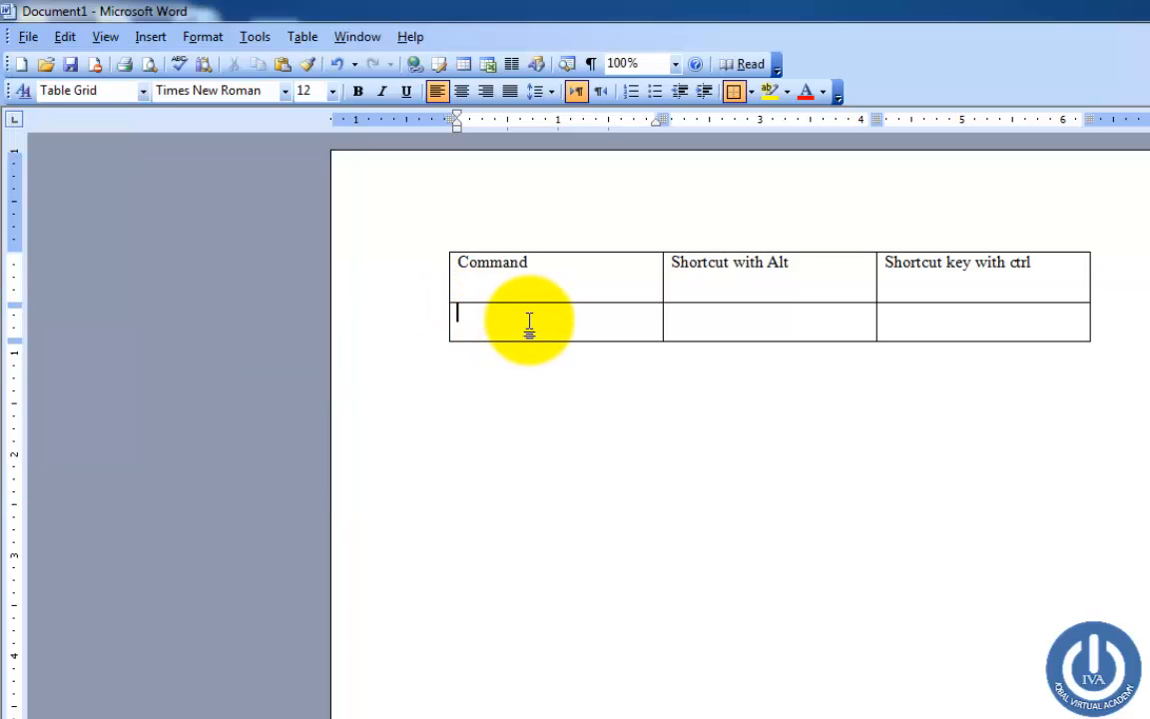
pyautogui.write('New')
pyautogui.press('Tab')
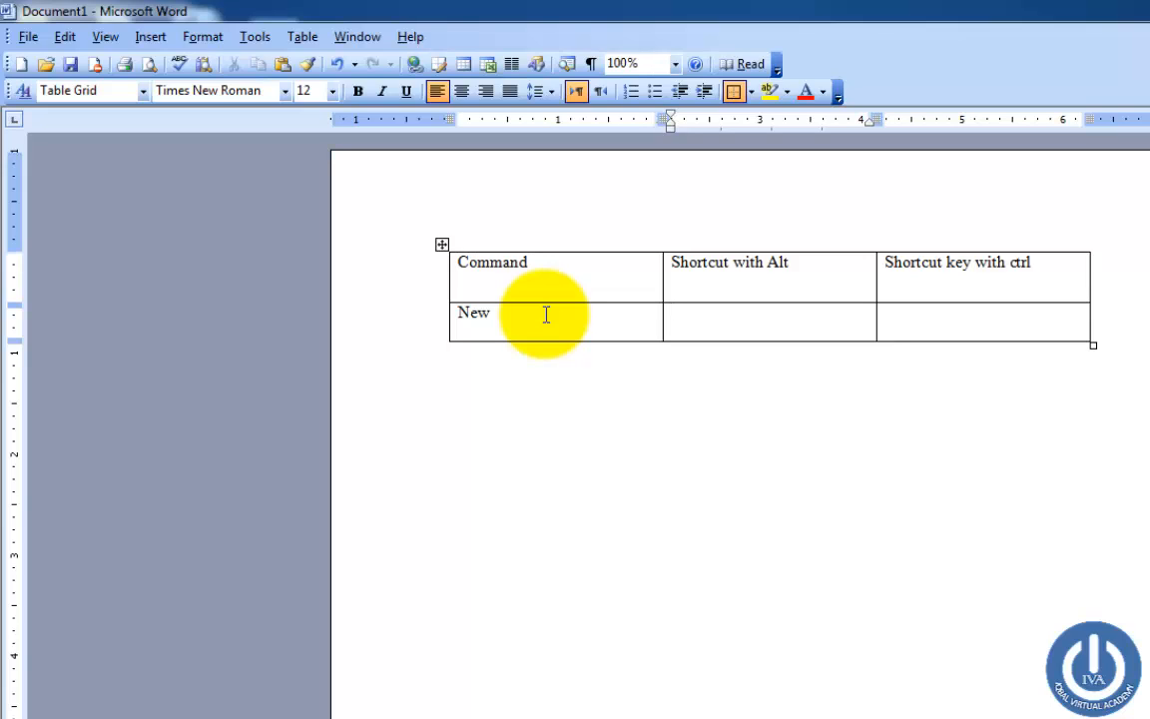
pyautogui.write('ALT+F+')
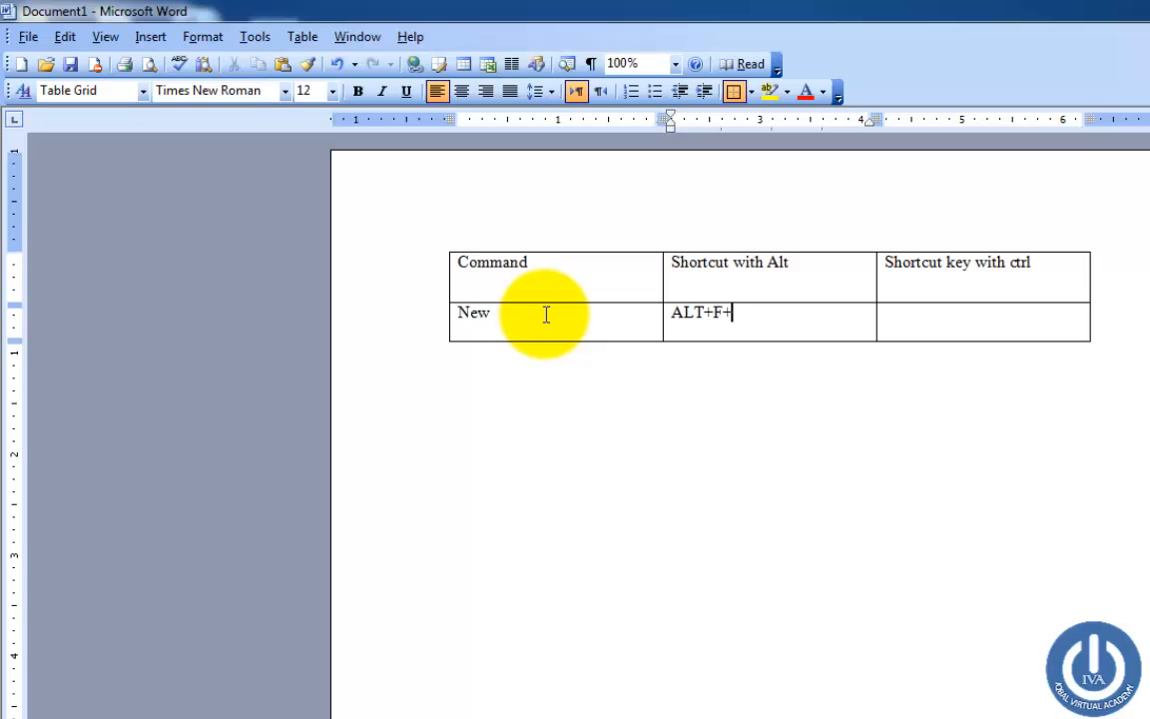
pyautogui.write('N')
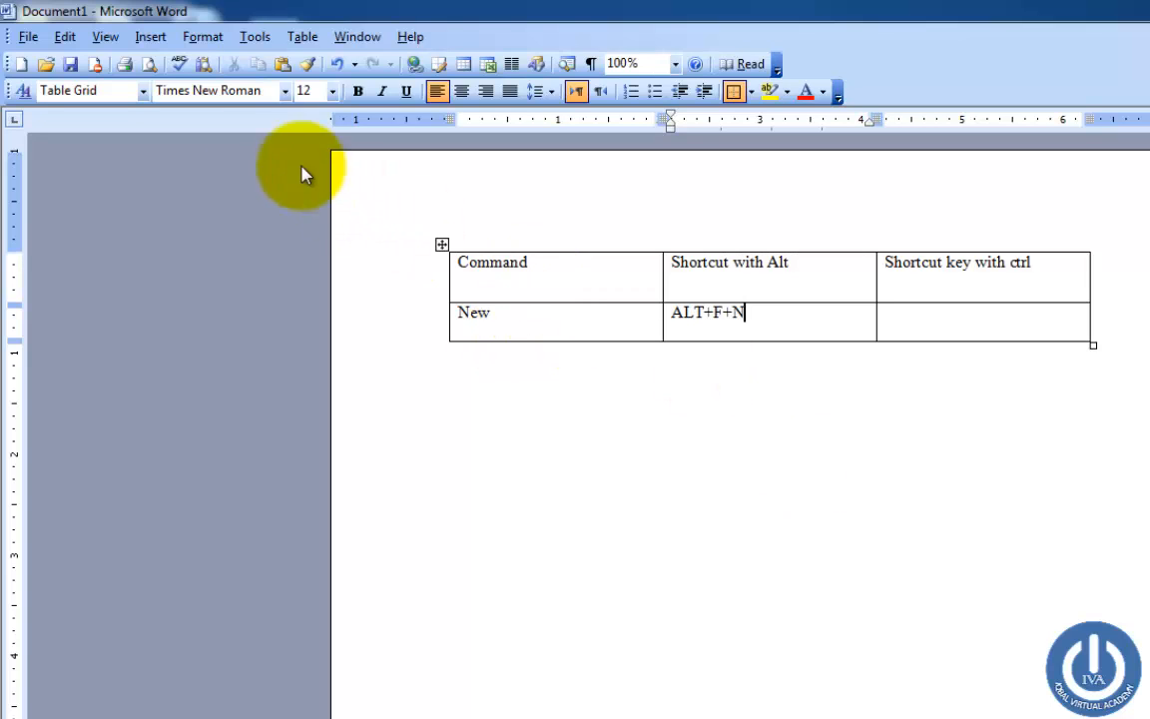
pyautogui.click(28, 39)
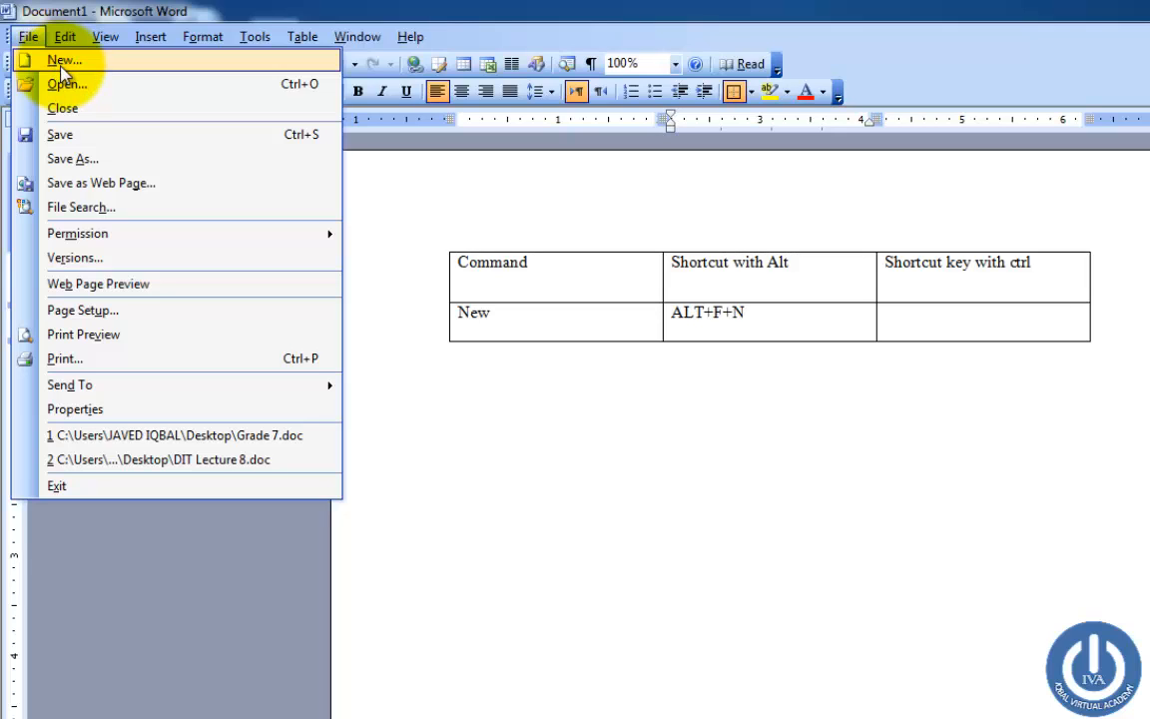
pyautogui.click(758, 370)
pyautogui.click(770, 327)
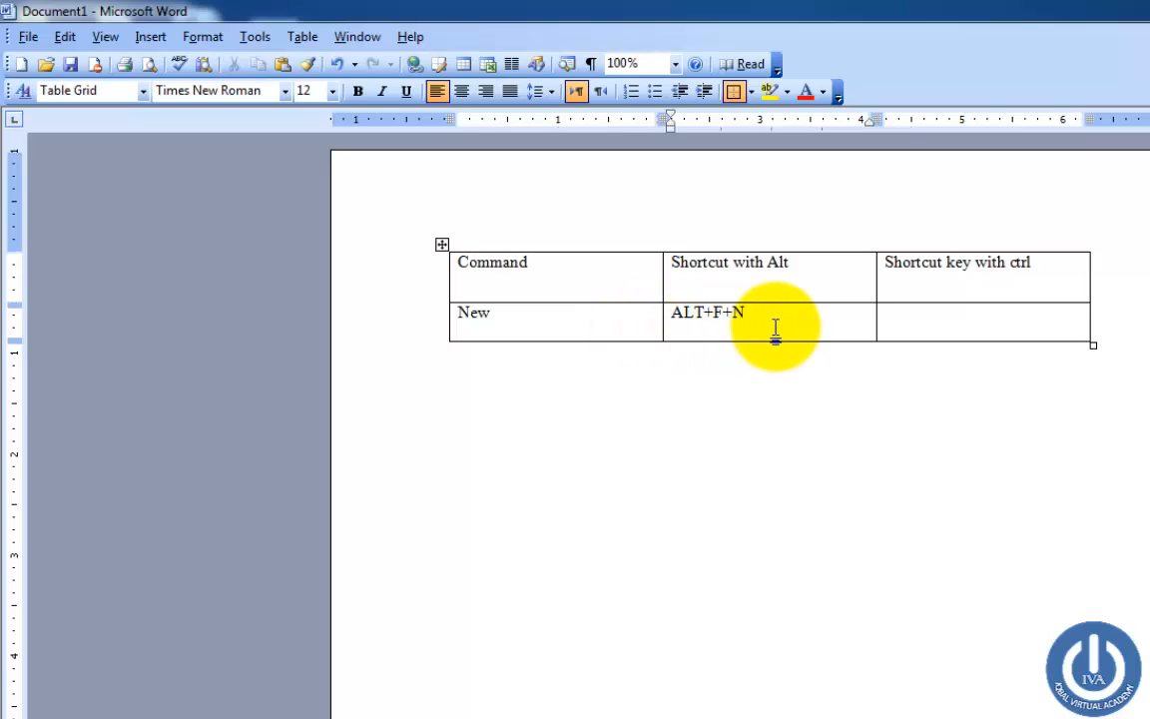
# Create a new blank document using the Alt shortcut listed for the New command
pyautogui.hotkey('alt', 'f')
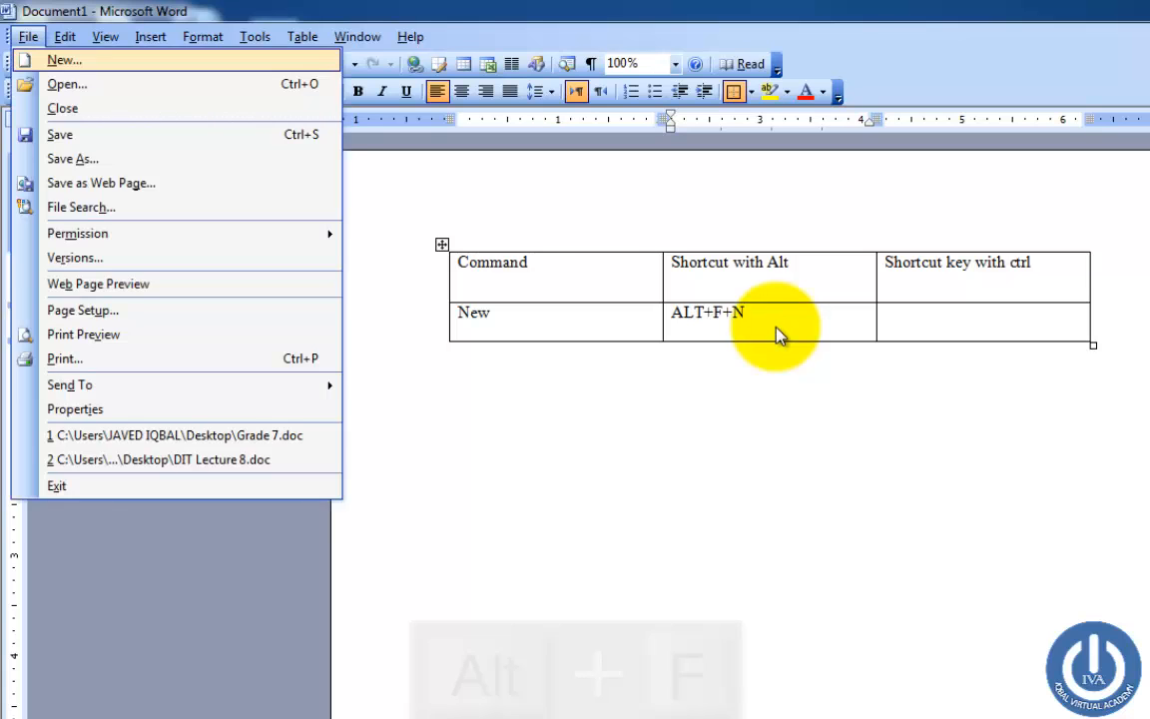
pyautogui.hotkey('alt', 'n')
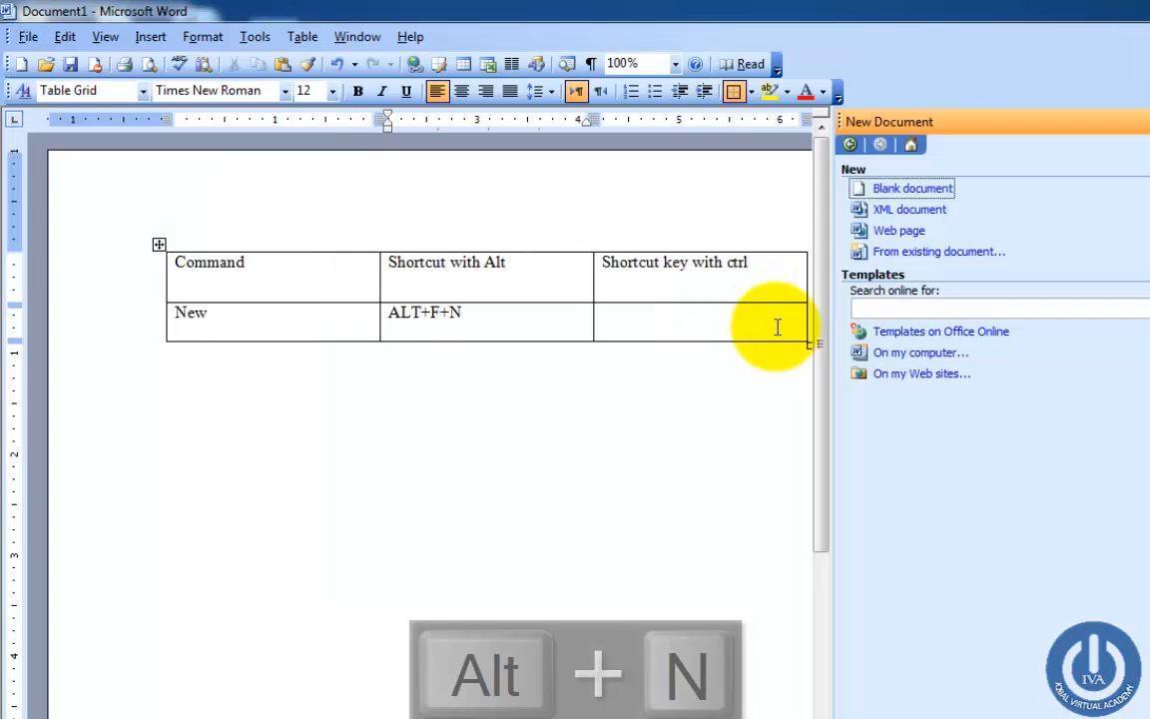
pyautogui.click(926, 189)
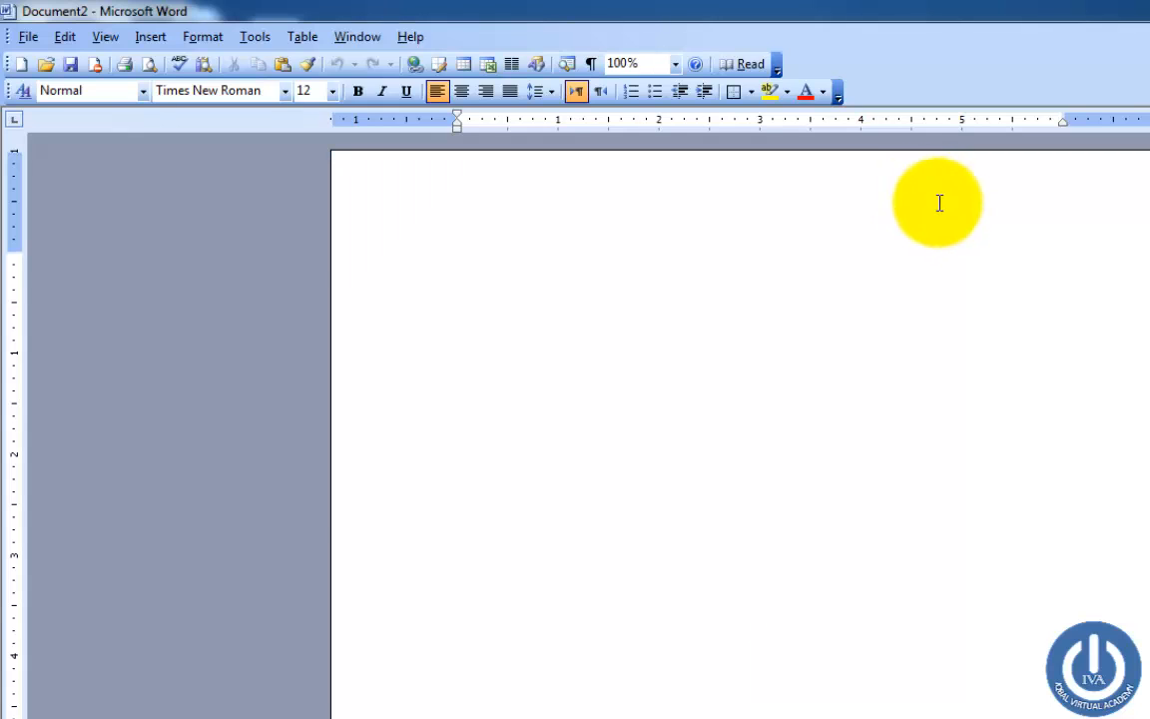
# Return to the table document, enter "Ctrl+N" as the Ctrl shortcut of the New command, and try that shortcut
pyautogui.hotkey('alt', 'Tab')
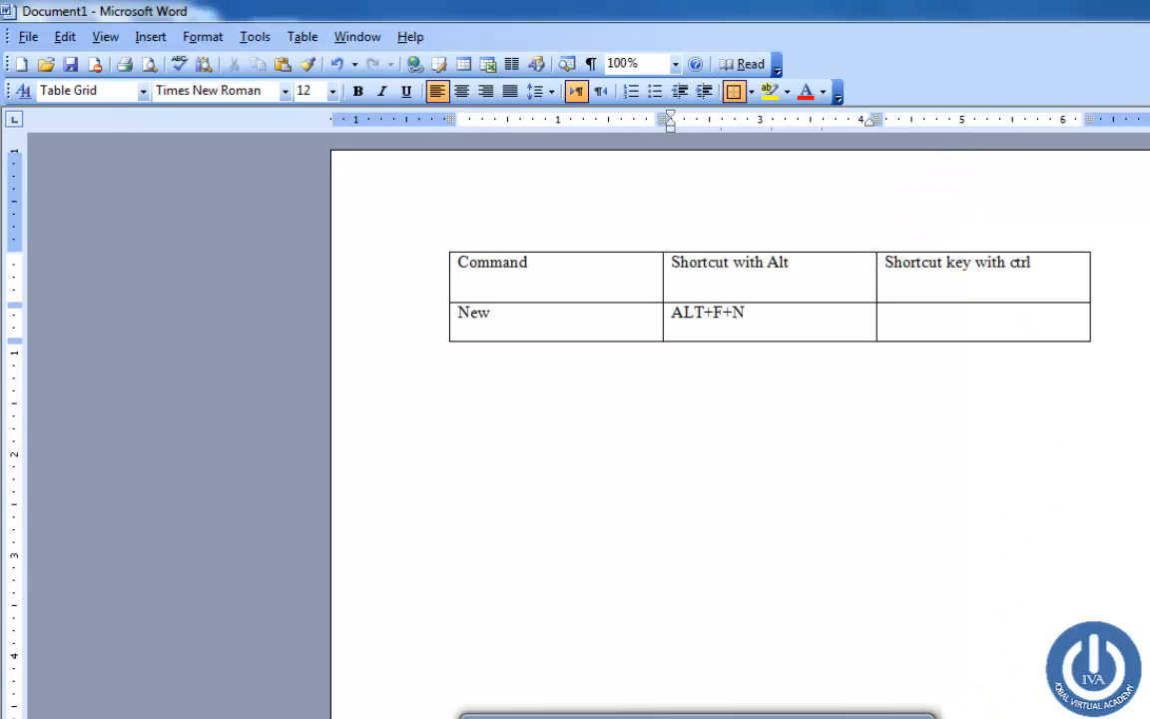
pyautogui.click(926, 322)
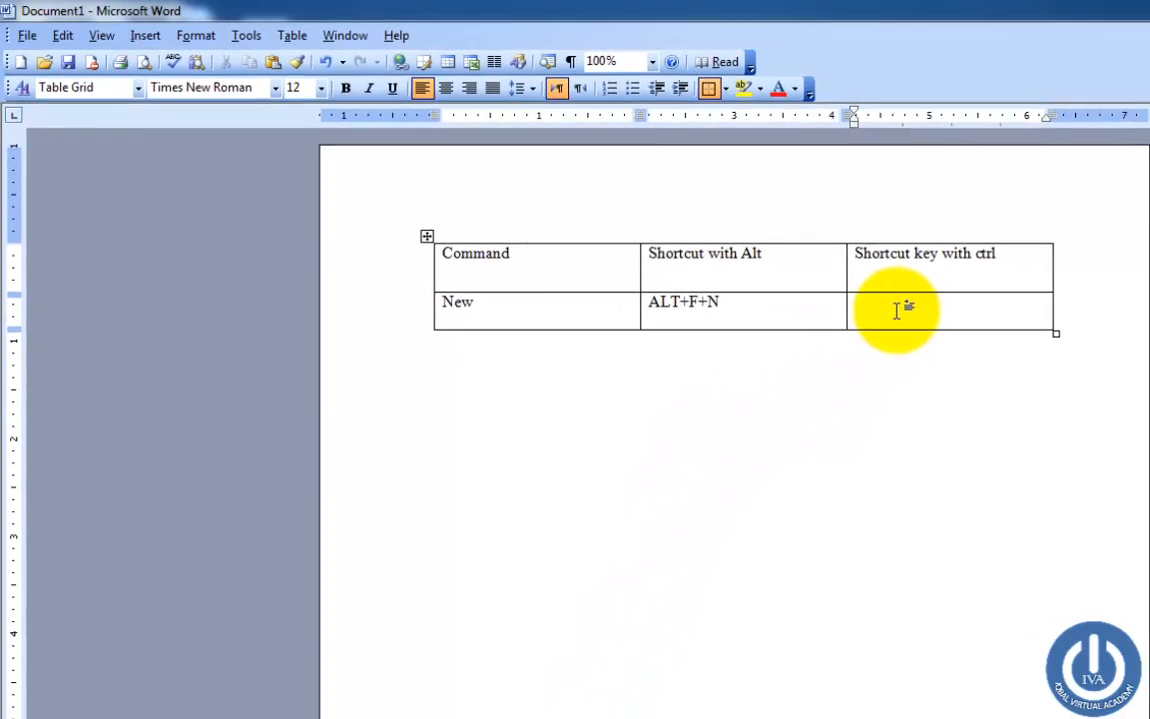
pyautogui.write('C')
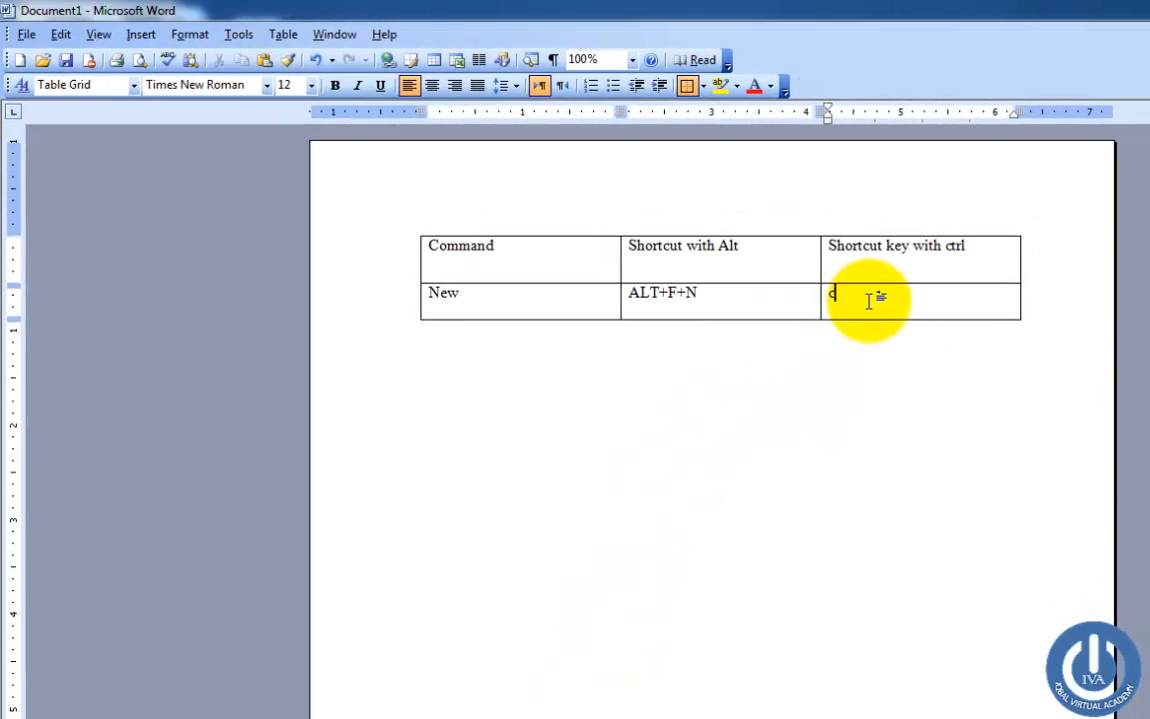
pyautogui.press('BackSpace')
pyautogui.write('C')
pyautogui.press('BackSpace')
pyautogui.press('BackSpace')
pyautogui.write('trl+N')
pyautogui.hotkey('ctrl', 'n')
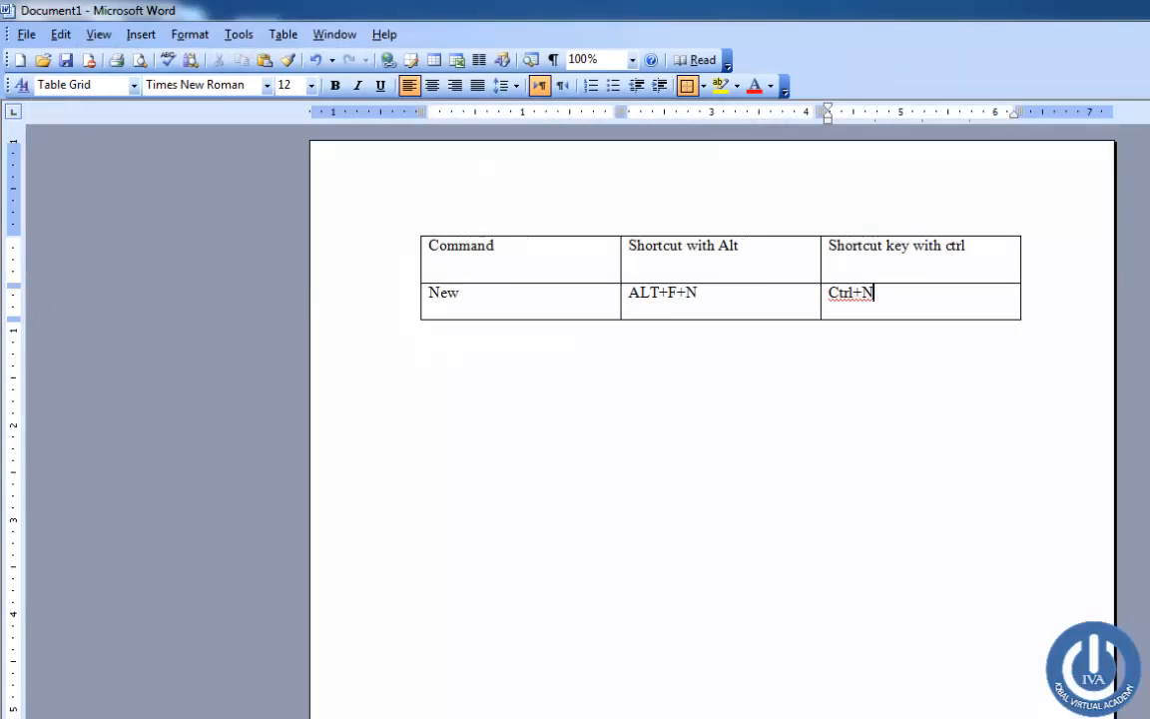
# Add an empty row to the table below the New row
pyautogui.click(933, 420)
pyautogui.click(917, 304)
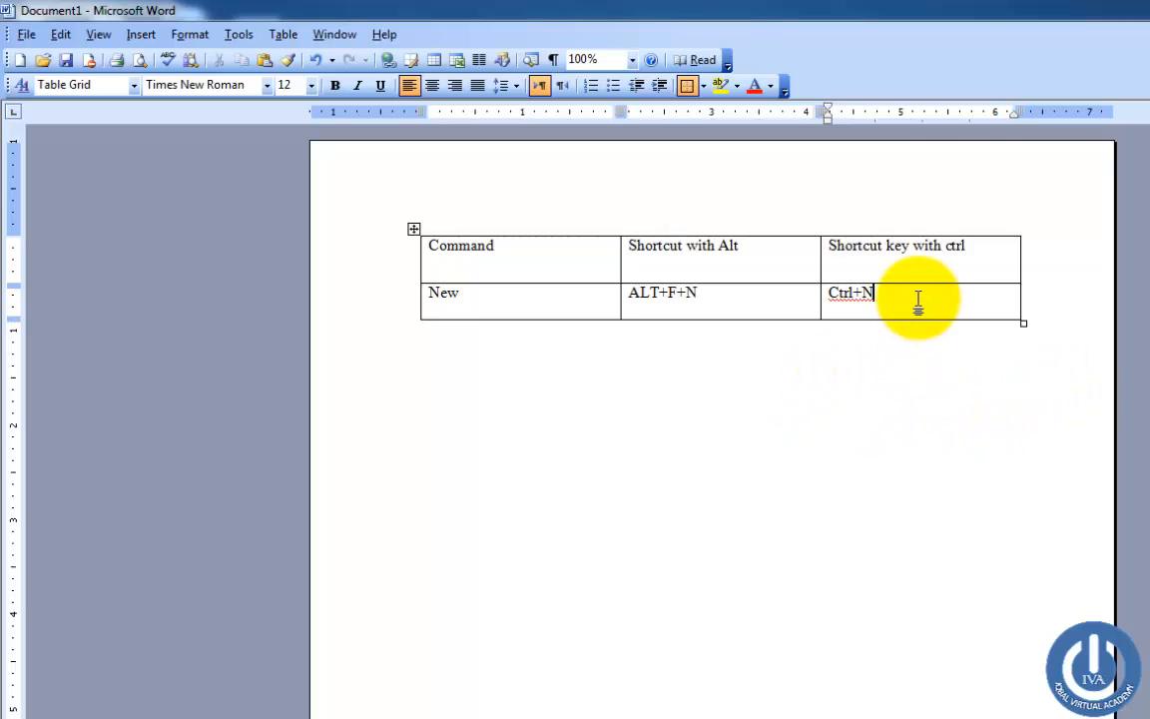
pyautogui.press('Tab')
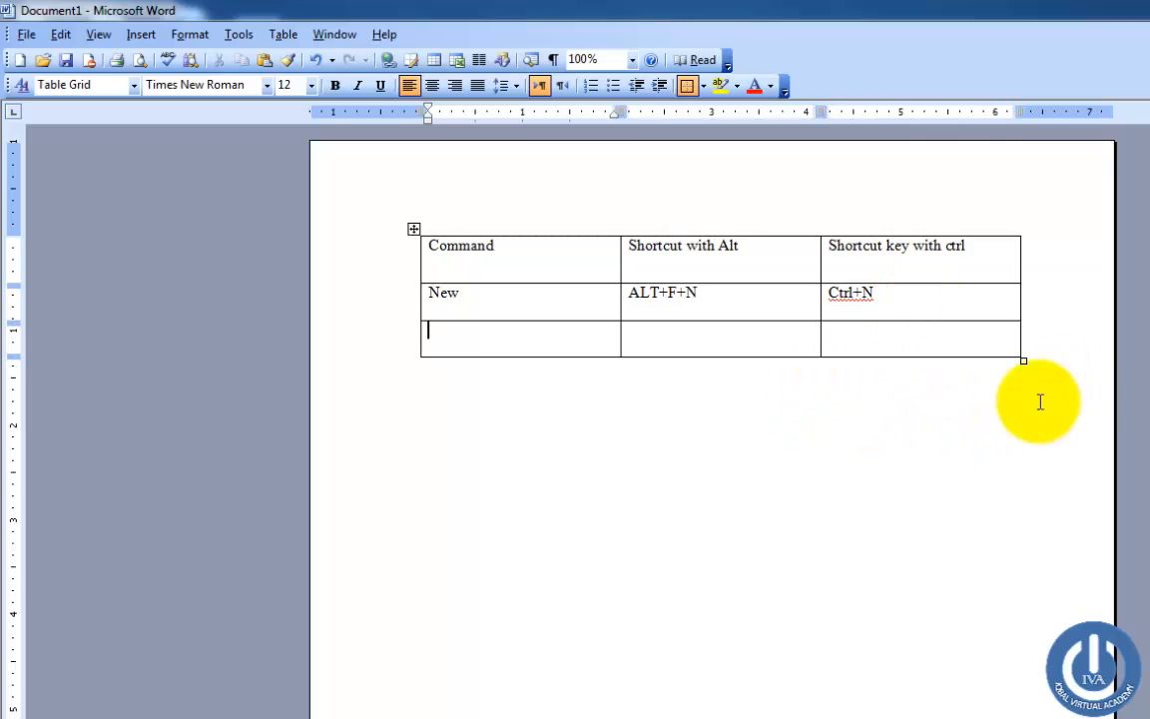
pyautogui.click(580, 305)
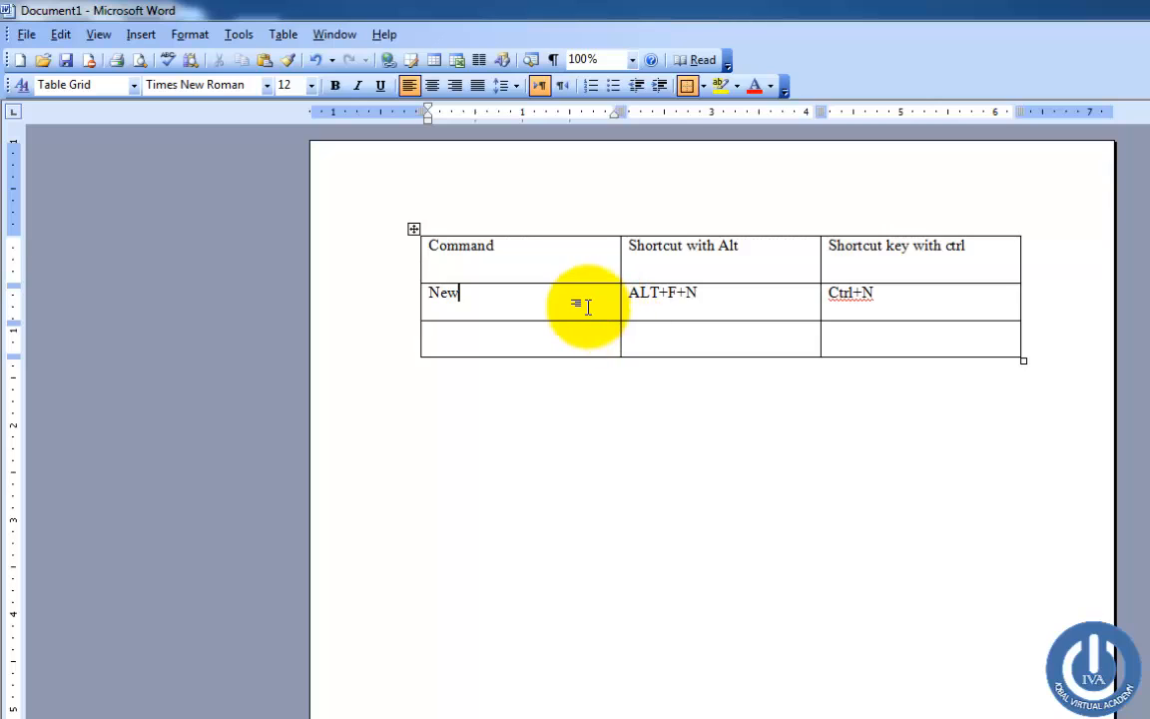
pyautogui.click(592, 335)
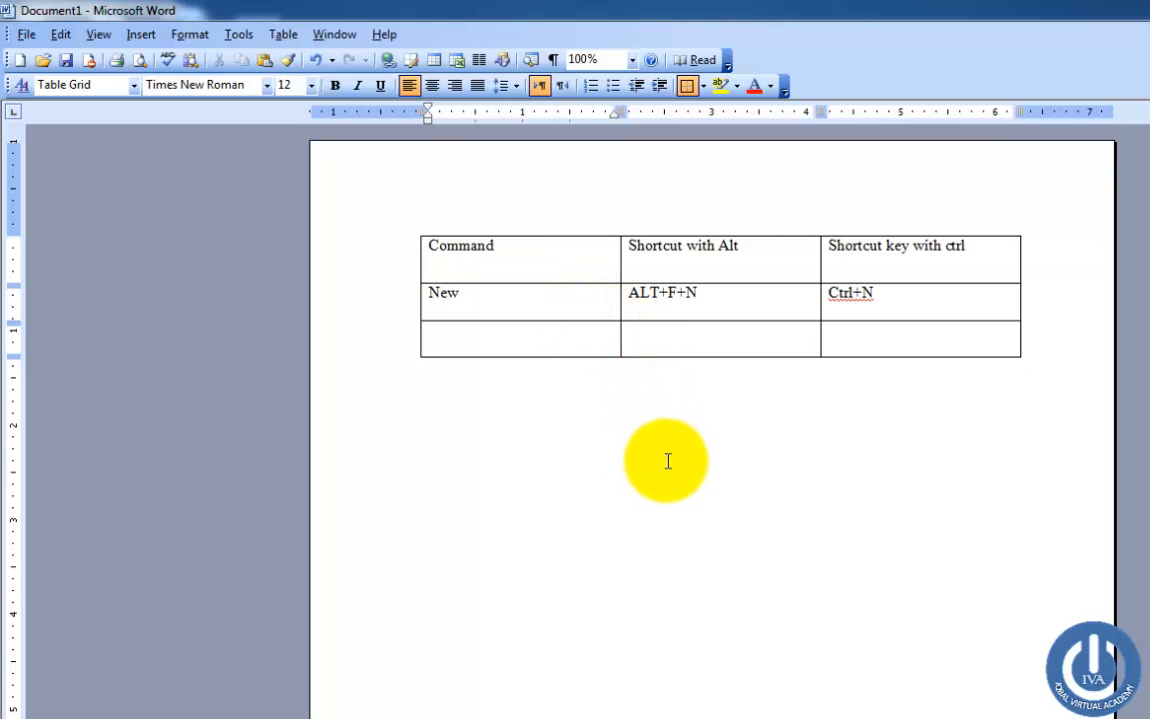
# Insert a page break below the table to try the new page shortcut
pyautogui.click(788, 469)
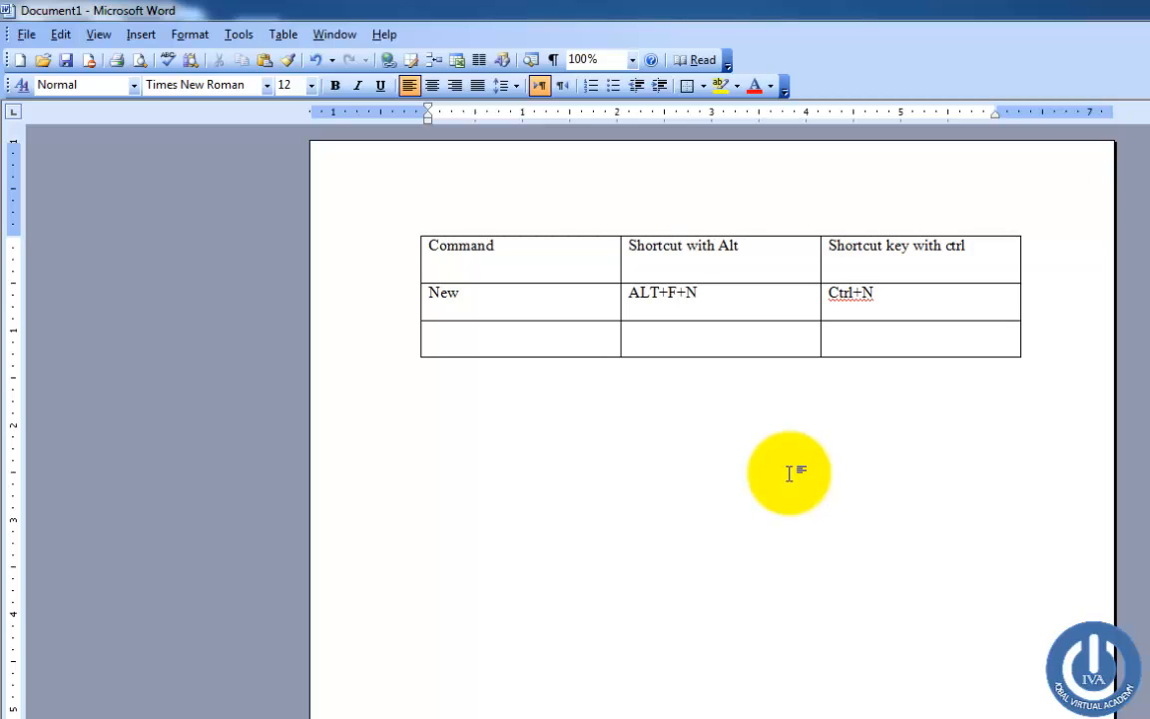
pyautogui.hotkey('ctrl', 'Return')
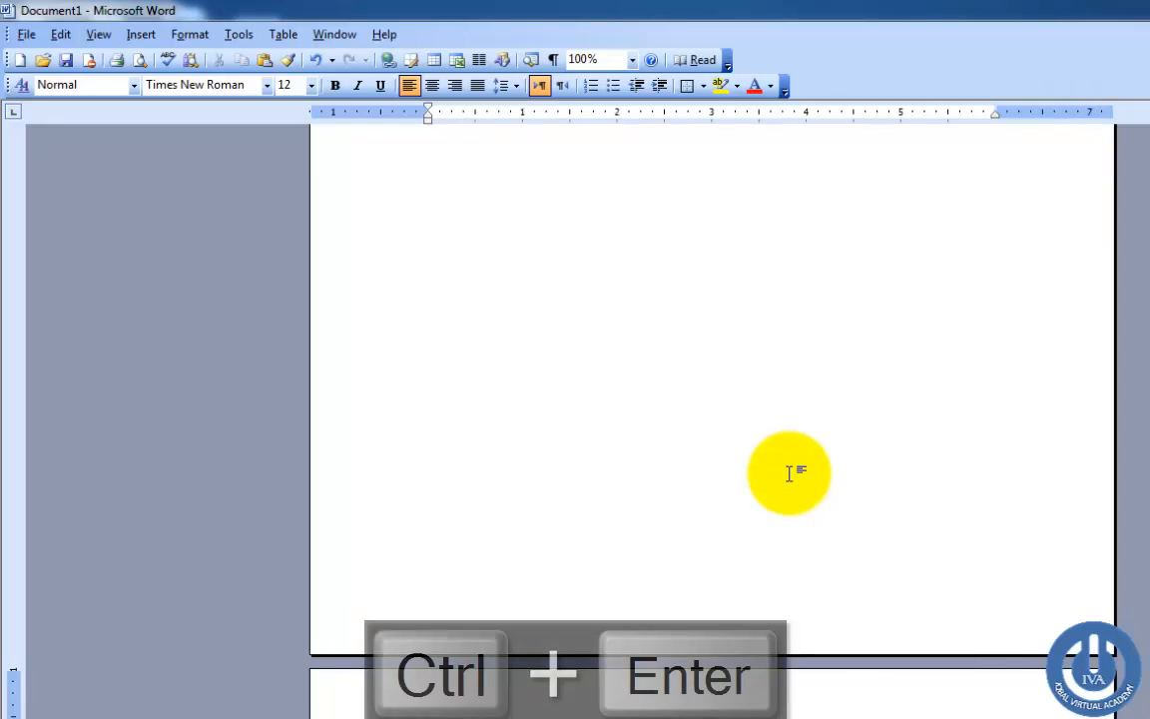
pyautogui.scroll(10, 713, 399)
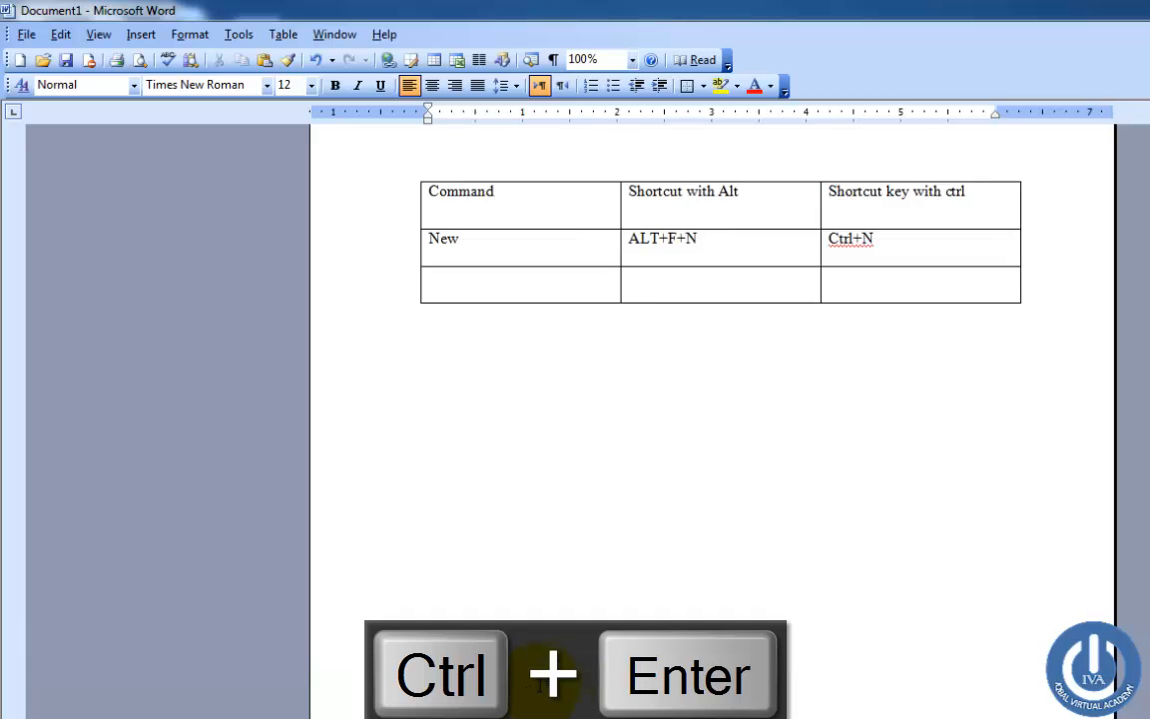
# Fill the third row with the command "New Page" and its Ctrl shortcut "Ctrl+Enter", leaving the Alt cell empty
pyautogui.click(494, 340)
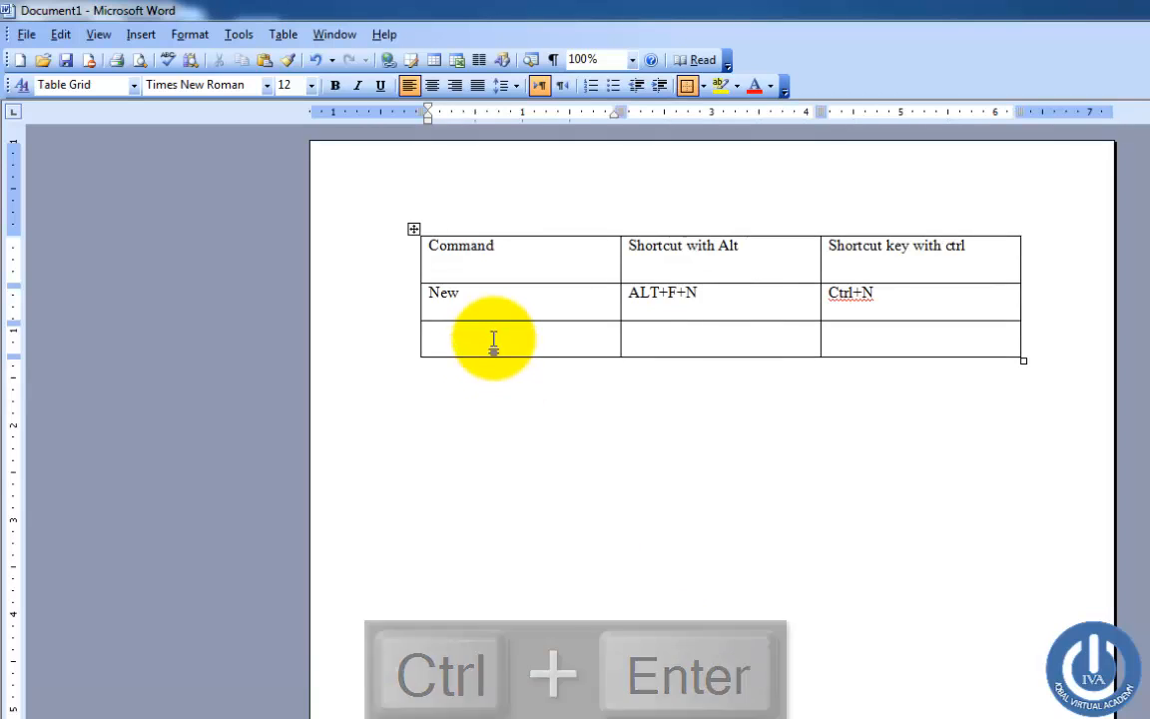
pyautogui.write('New Page')
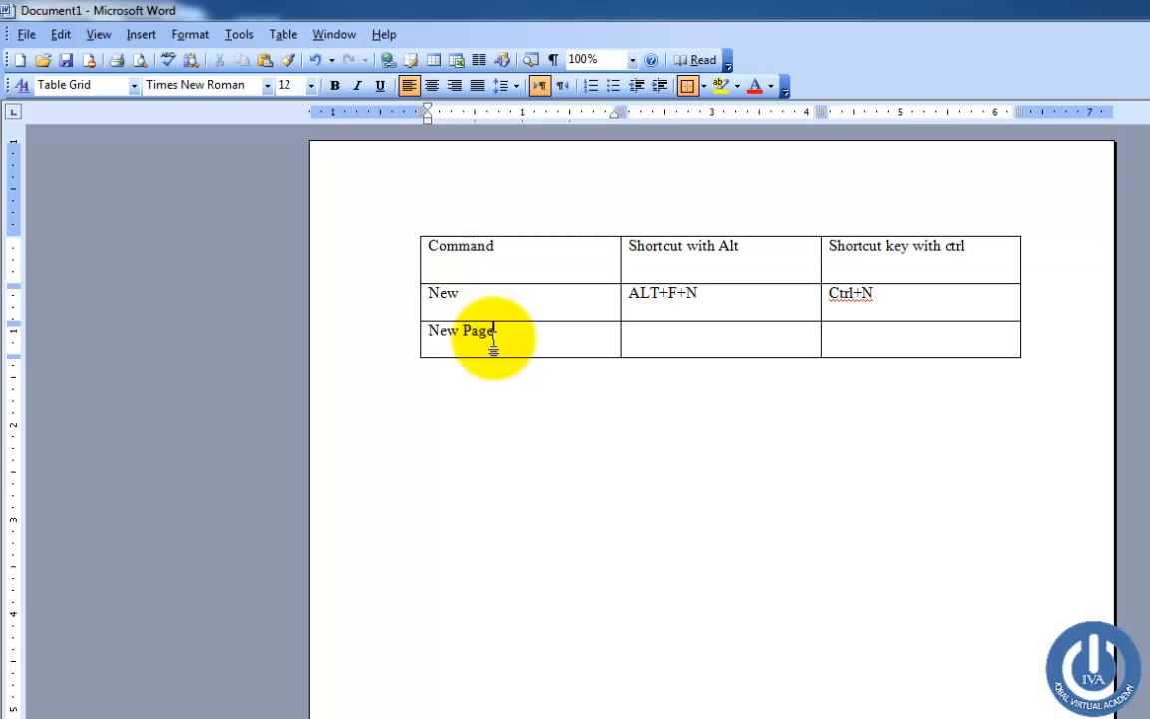
pyautogui.press('Tab')
pyautogui.press('Tab')
pyautogui.write('A')
pyautogui.hotkey('shift', 'Tab')
pyautogui.press('Tab')
pyautogui.write('Ctrl')
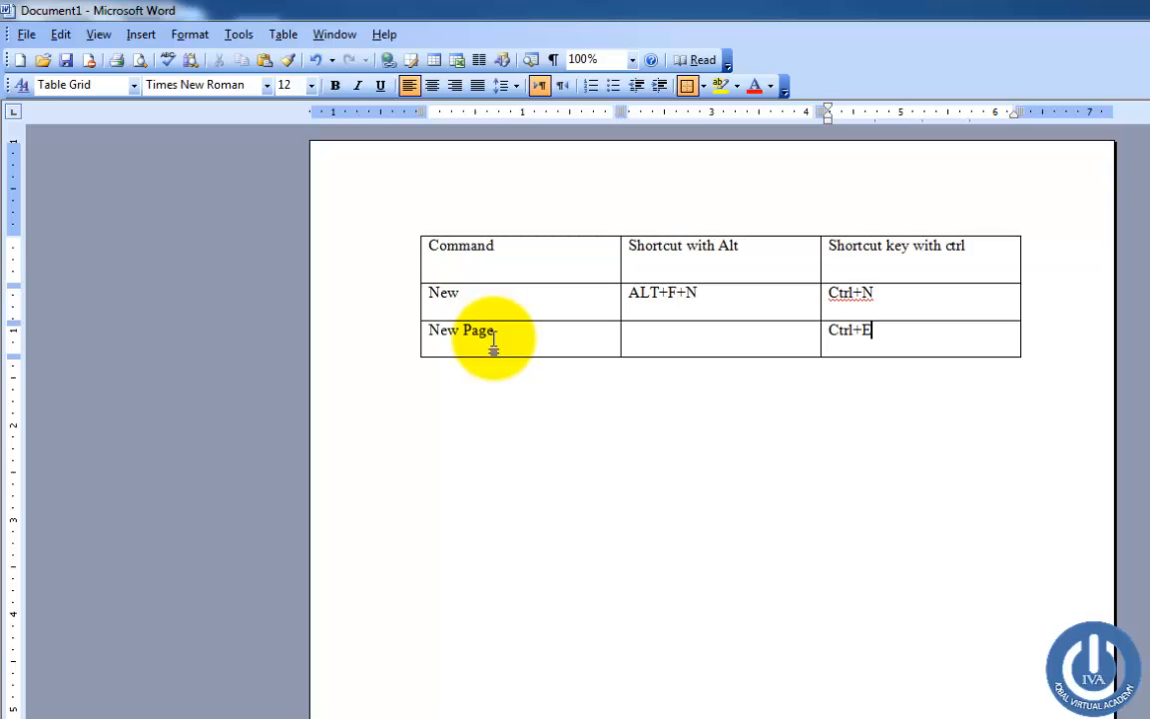
pyautogui.write('+Enter')
pyautogui.press('Down')
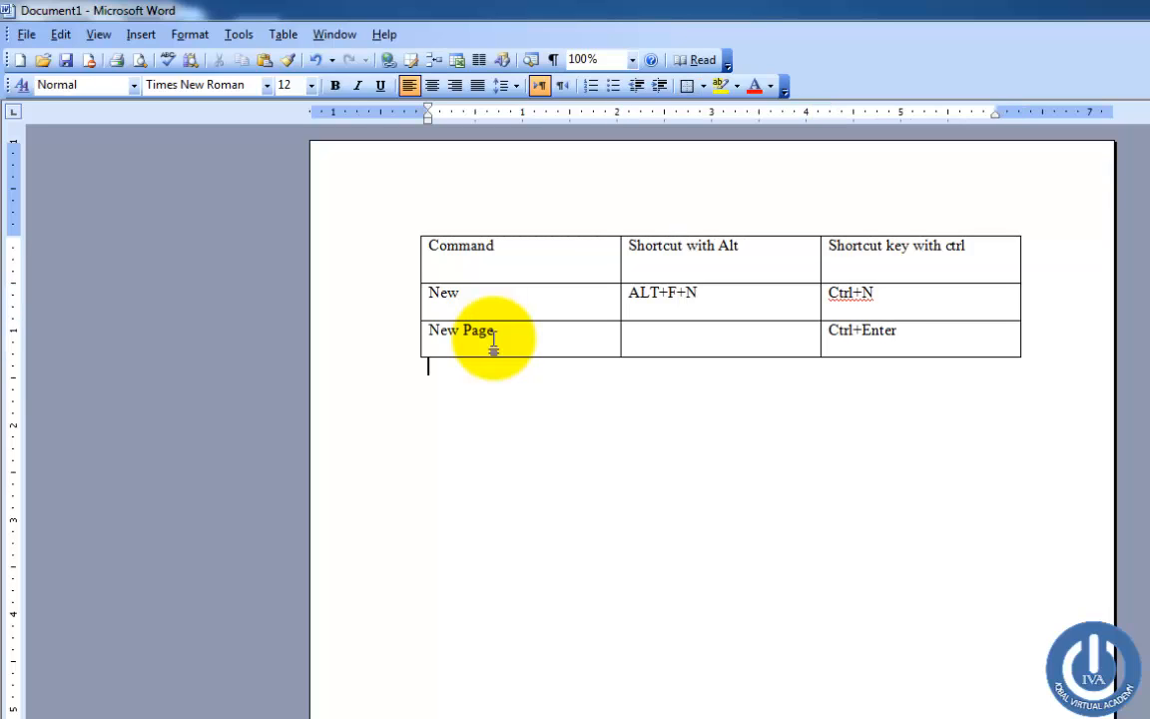
# Change the two entries below the "Shortcut key with ctrl" header to uppercase
pyautogui.rightClick(862, 333)
pyautogui.click(871, 329)
pyautogui.moveTo(872, 329); pyautogui.dragTo(846, 302)
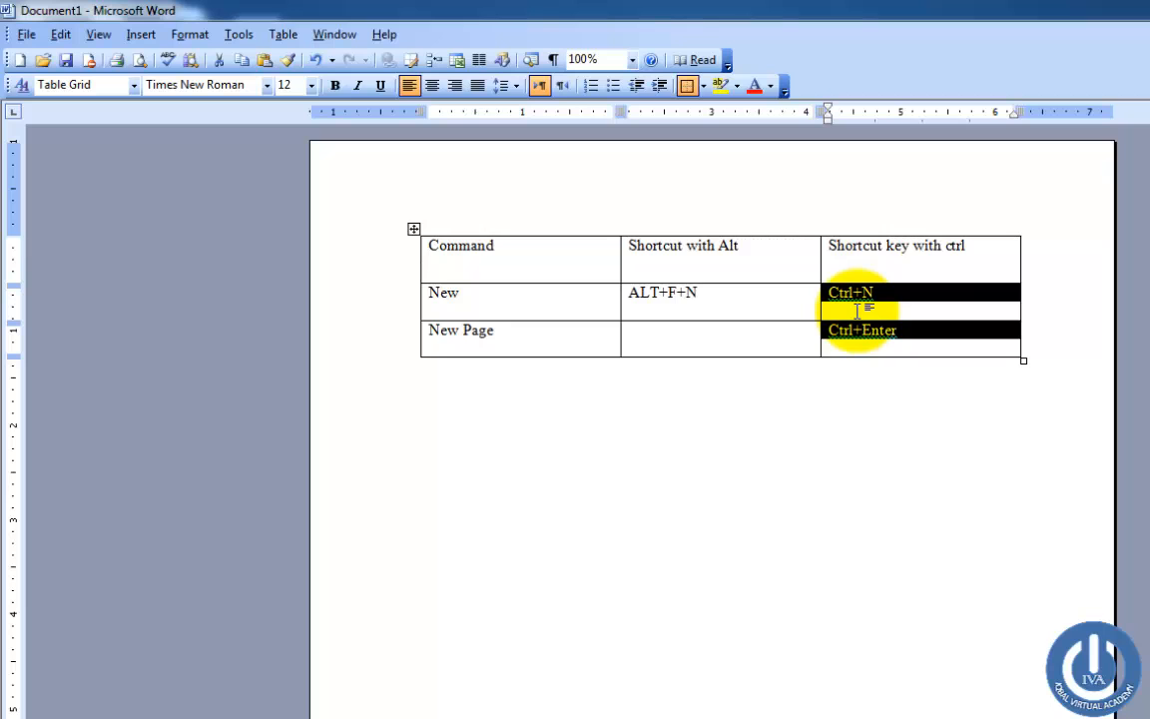
pyautogui.hotkey('shift', 'F3')
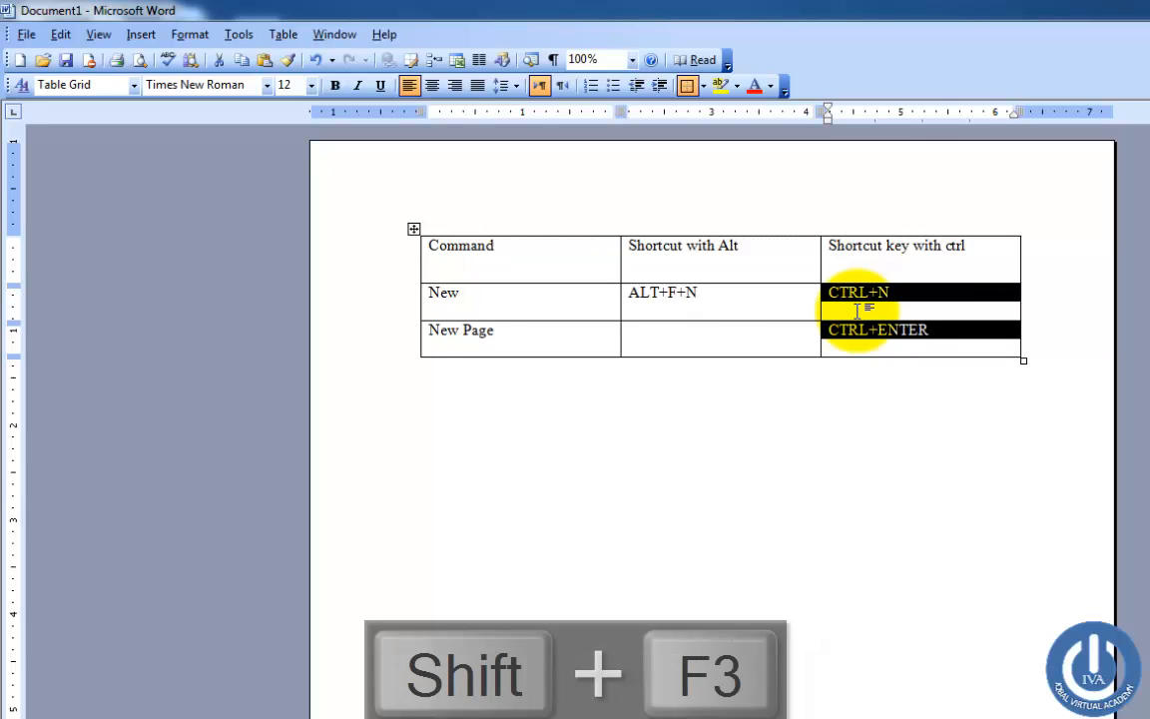
pyautogui.click(844, 360)
pyautogui.click(901, 344)
# Enter the note "To get a new page in current document" in the New Page row's Alt shortcut cell
pyautogui.click(711, 337)
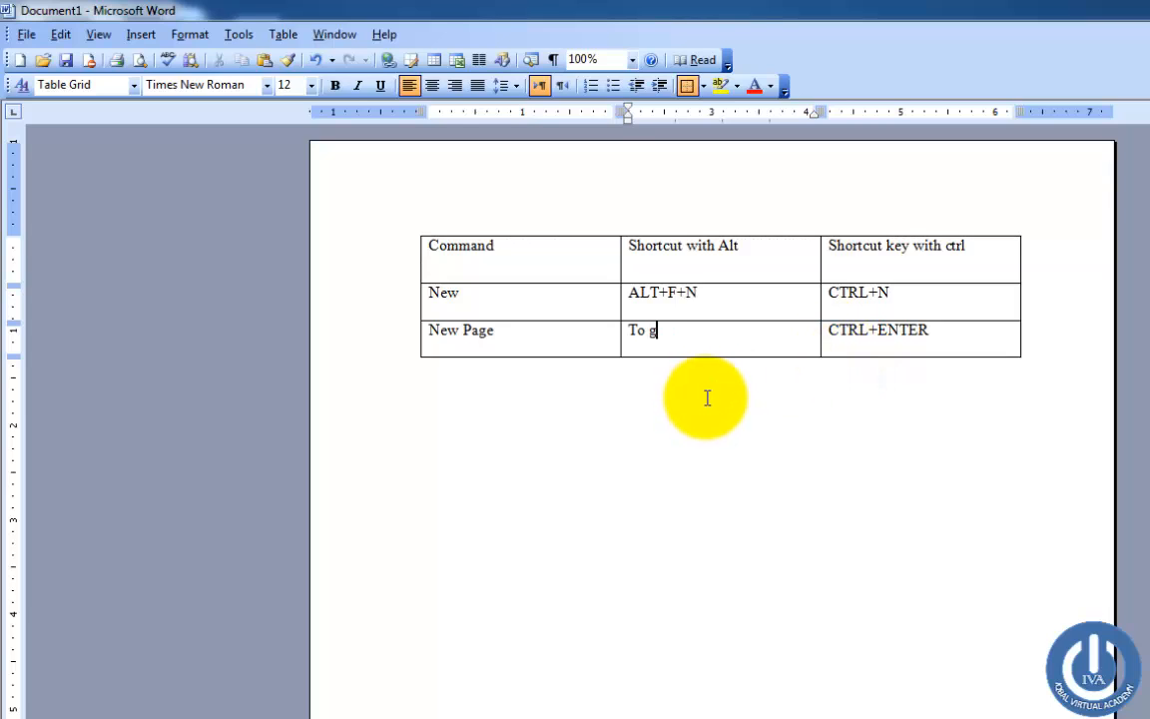
pyautogui.write('et a new page in c')
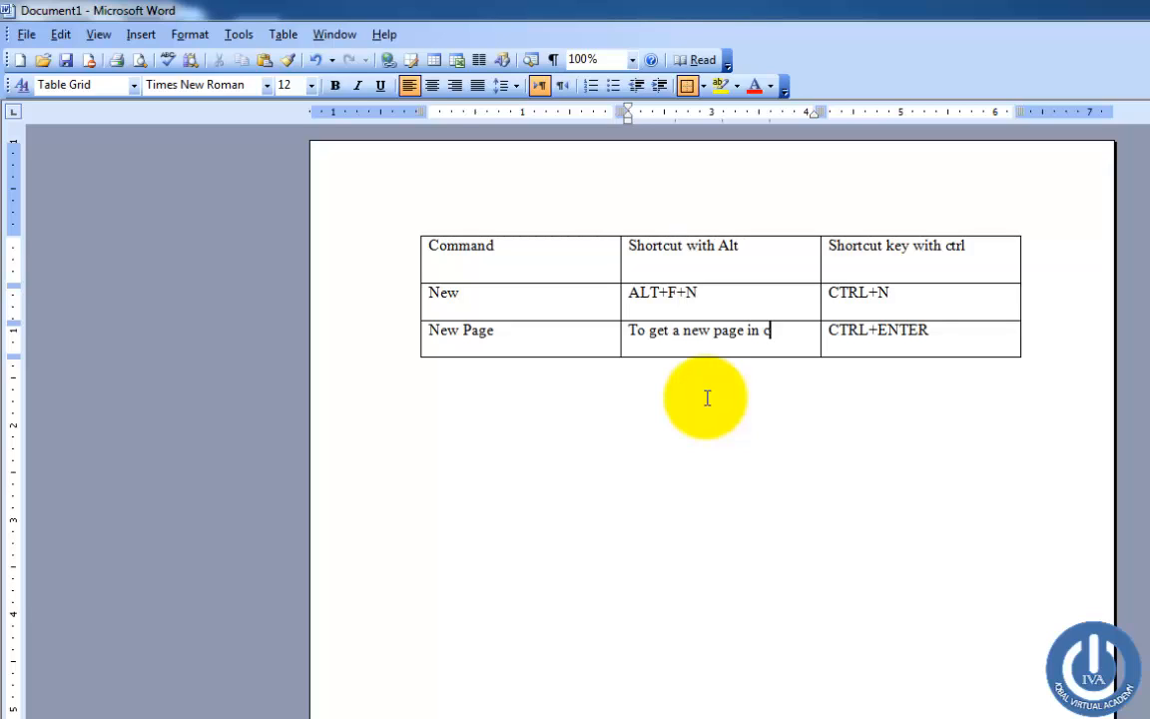
pyautogui.write('urrent document')
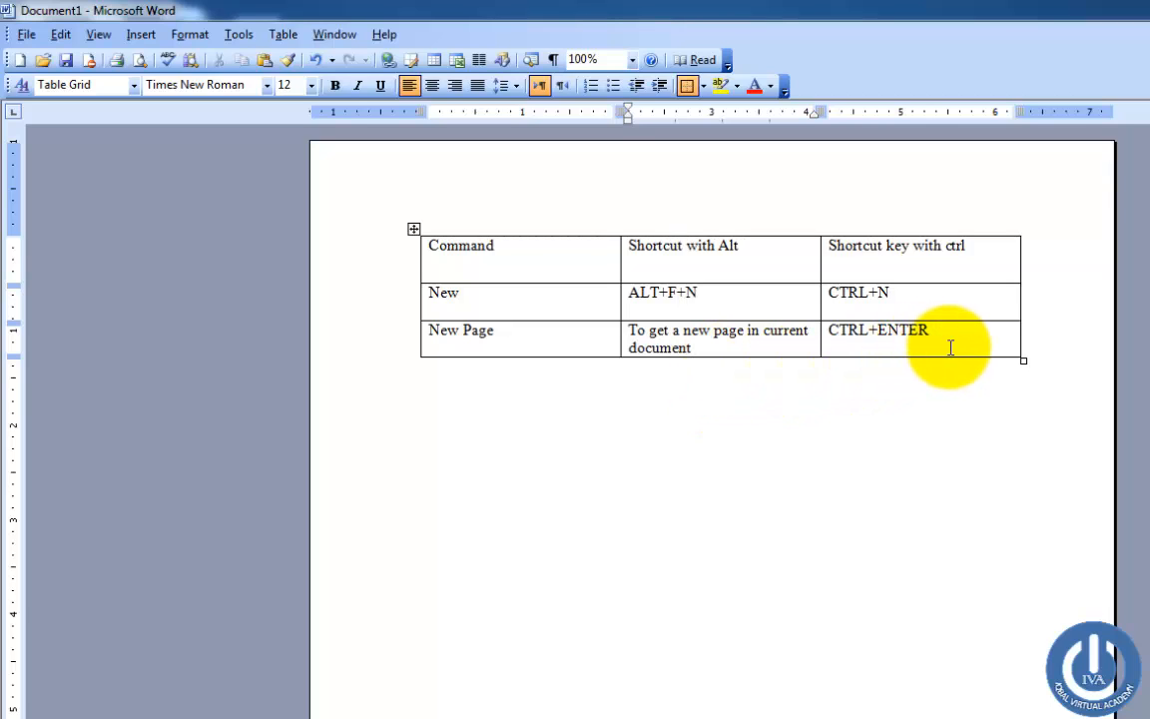
# Compare the New and New Page rows cell by cell, including their Alt and Ctrl shortcut entries
pyautogui.click(948, 344)
pyautogui.click(701, 385)
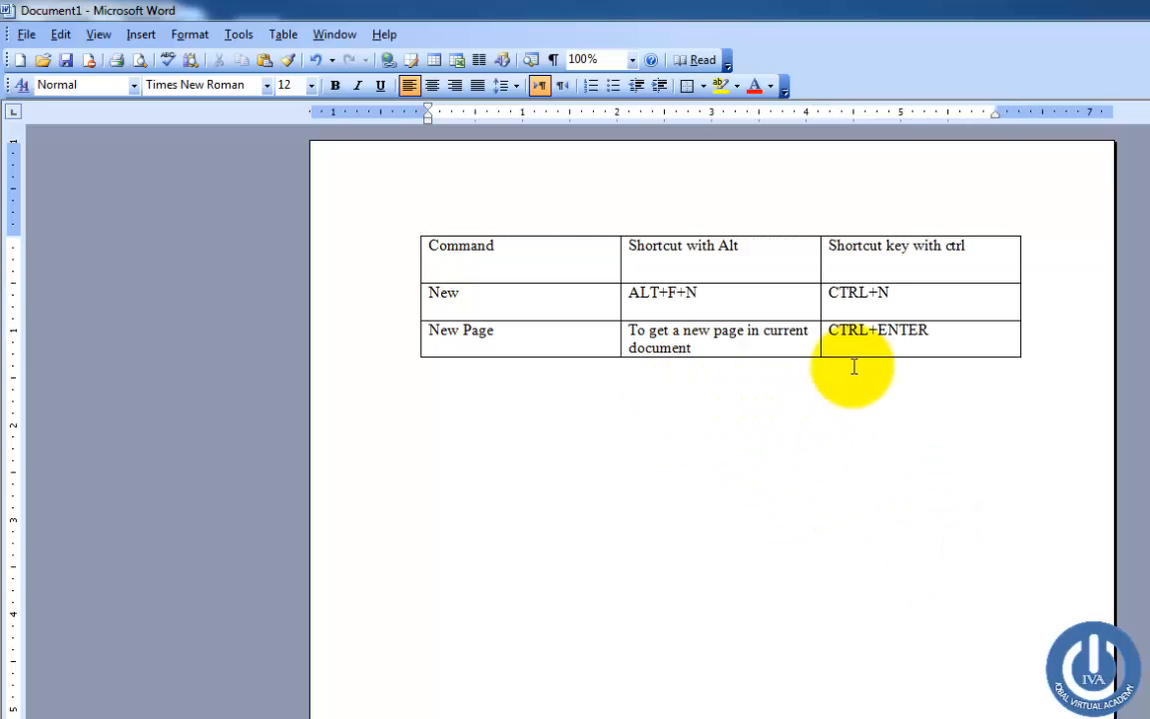
pyautogui.click(542, 339)
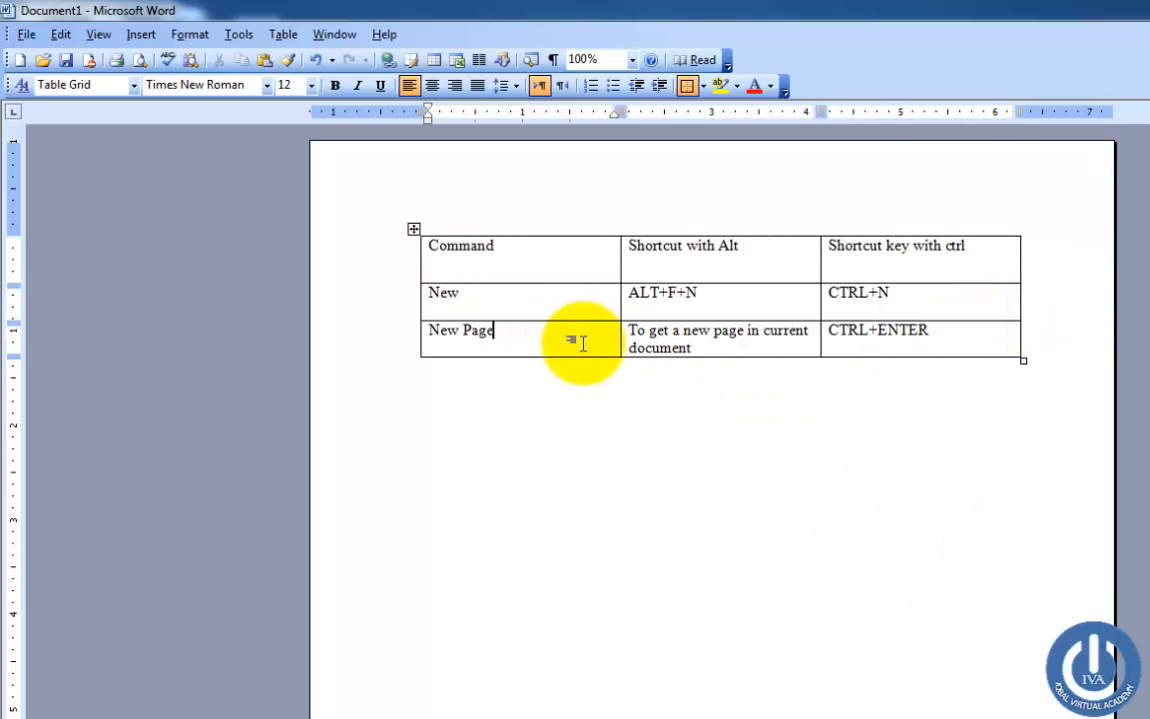
pyautogui.click(487, 300)
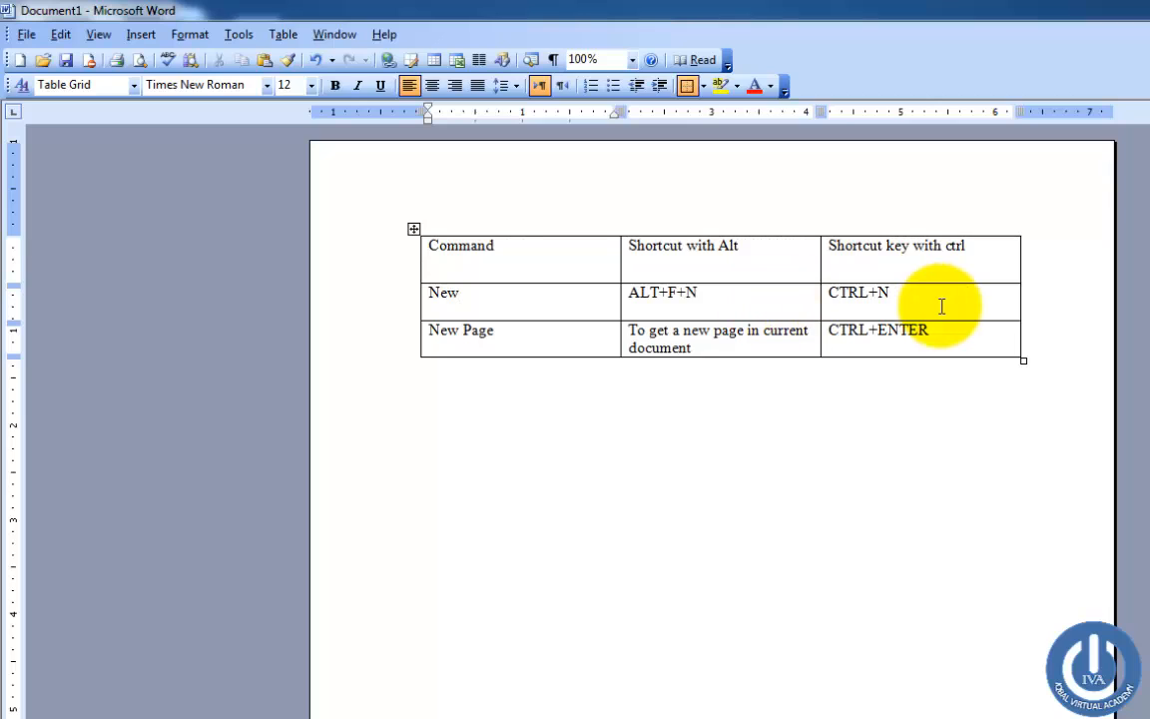
pyautogui.click(726, 297)
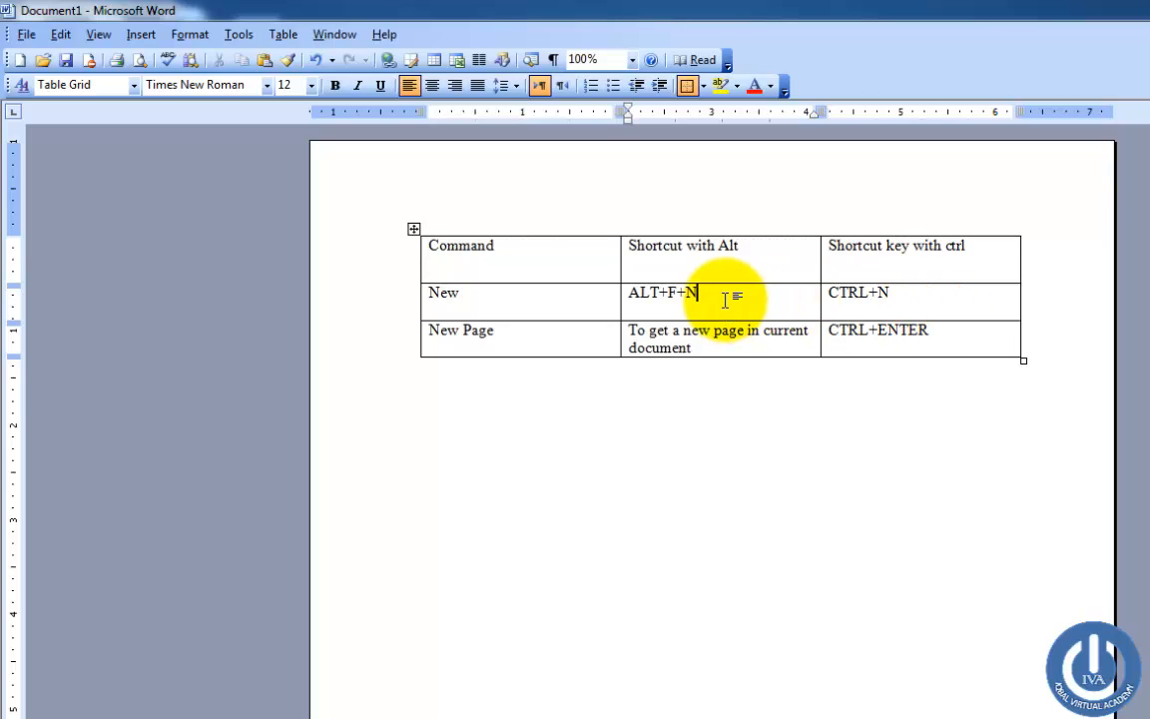
pyautogui.click(916, 303)
pyautogui.click(585, 304)
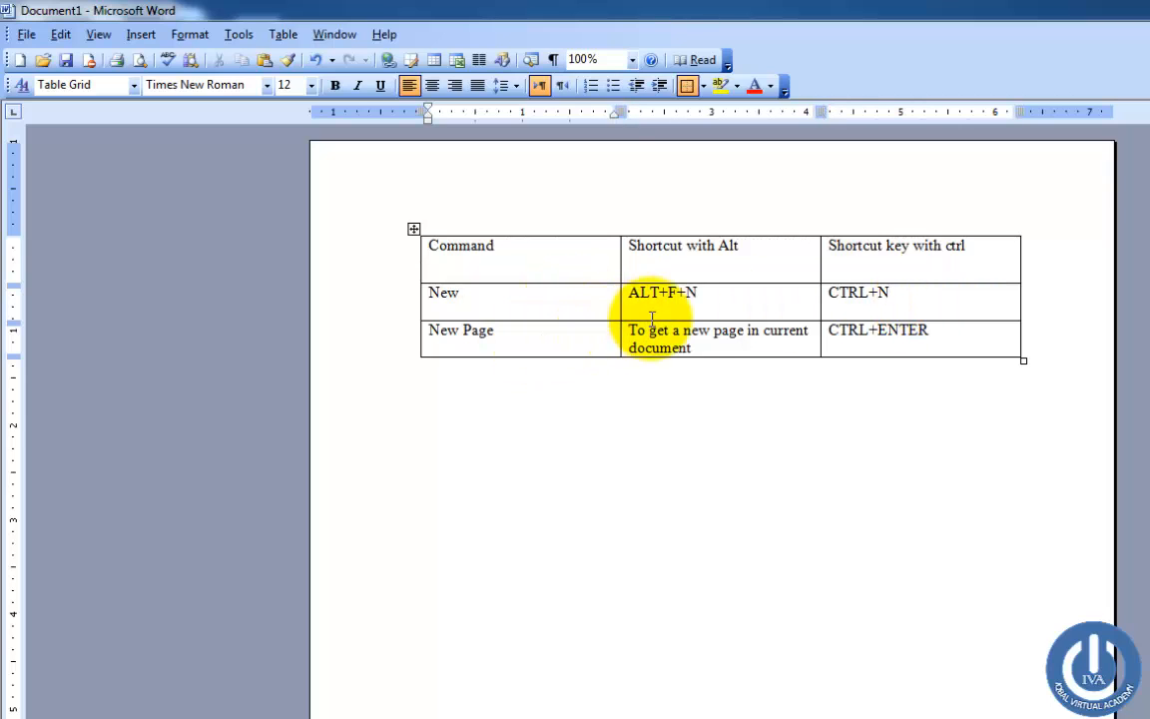
pyautogui.click(572, 337)
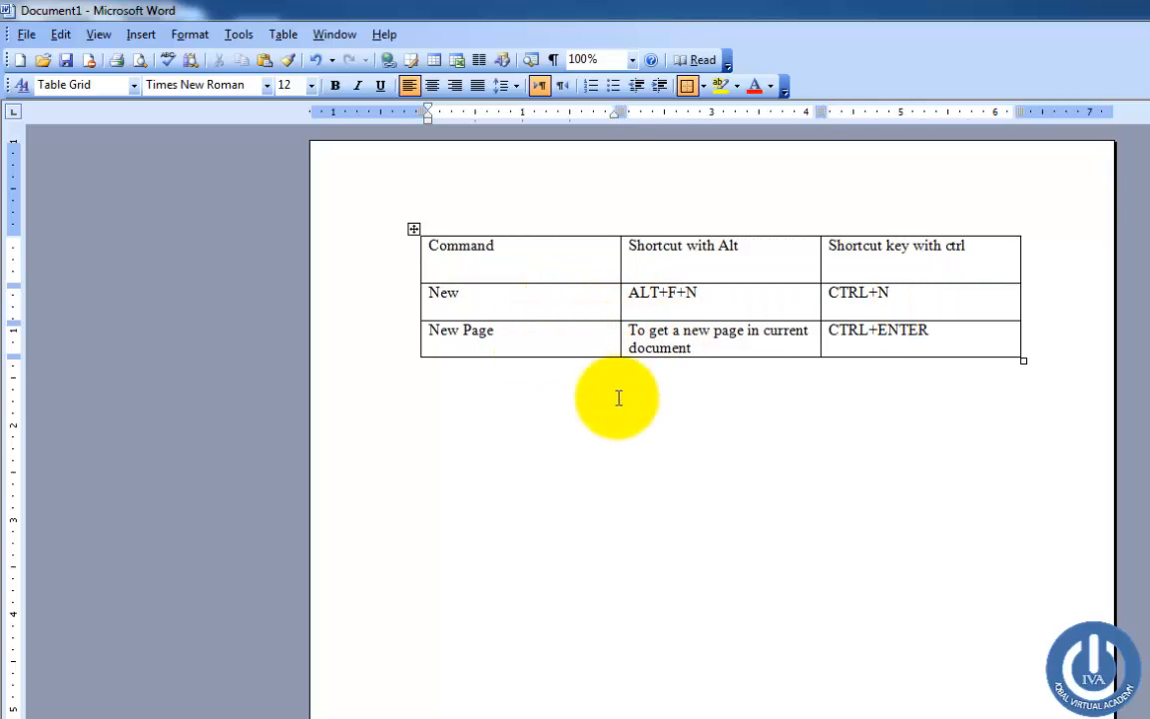
# Generate sample paragraphs below the table with "=rand()"
pyautogui.click(659, 459)
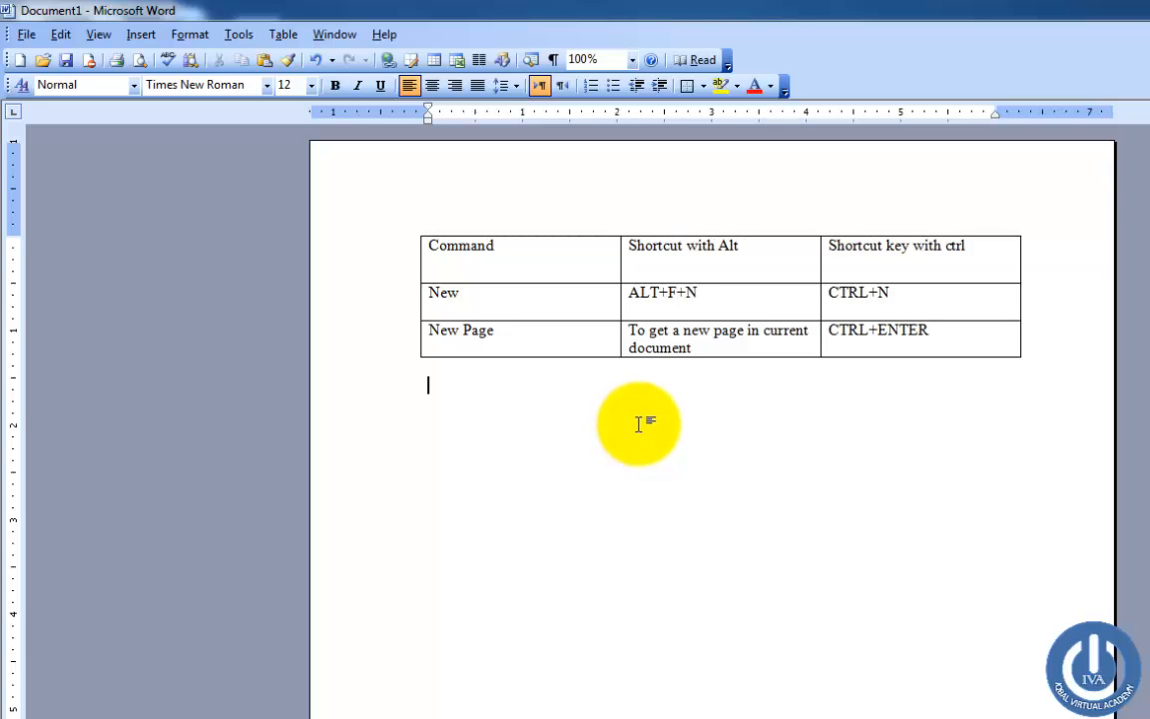
pyautogui.write('=rand()')
pyautogui.press('Return')
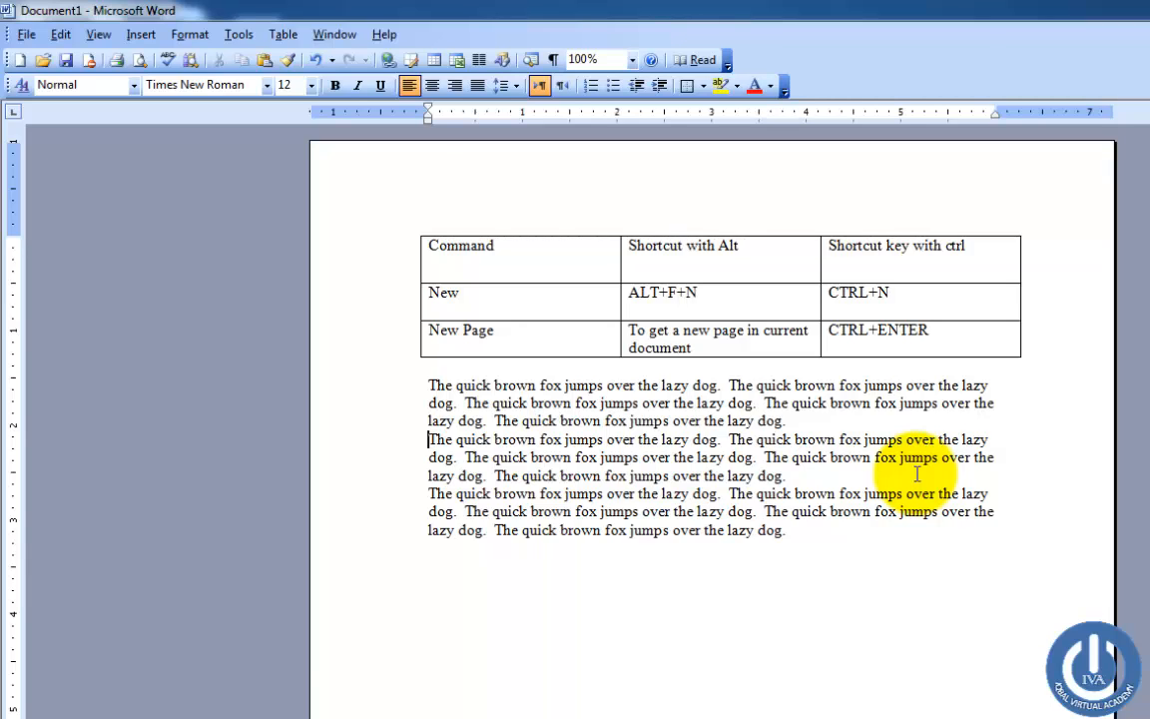
# Insert page breaks before the second and third sample paragraphs so each starts on a new page
pyautogui.hotkey('ctrl', 'Return')
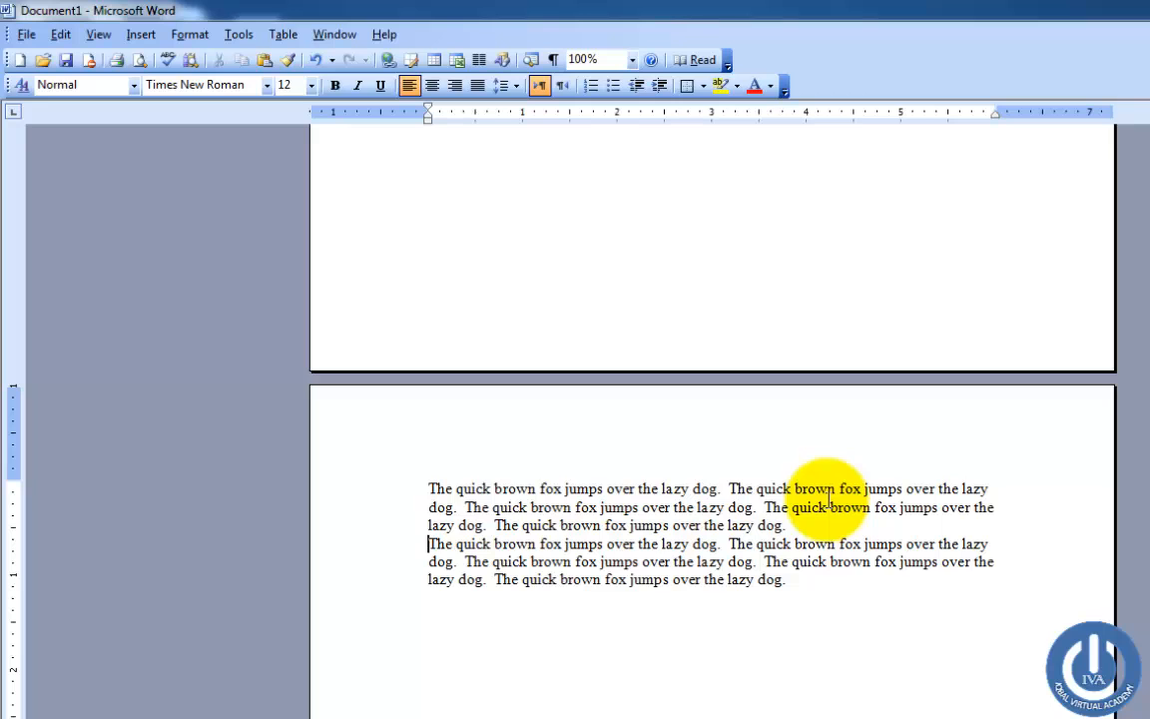
pyautogui.hotkey('ctrl', 'Return')
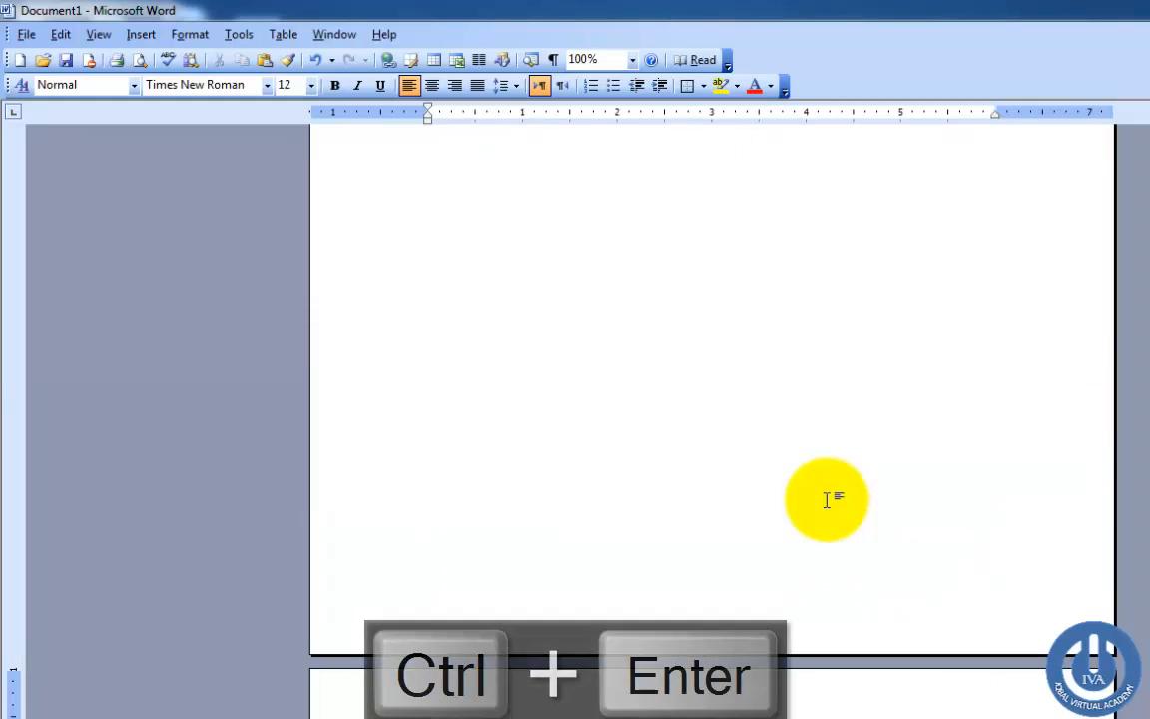
pyautogui.hotkey('ctrl', 'Return')
pyautogui.hotkey('ctrl', 'Return')
pyautogui.hotkey('ctrl', 'Return')
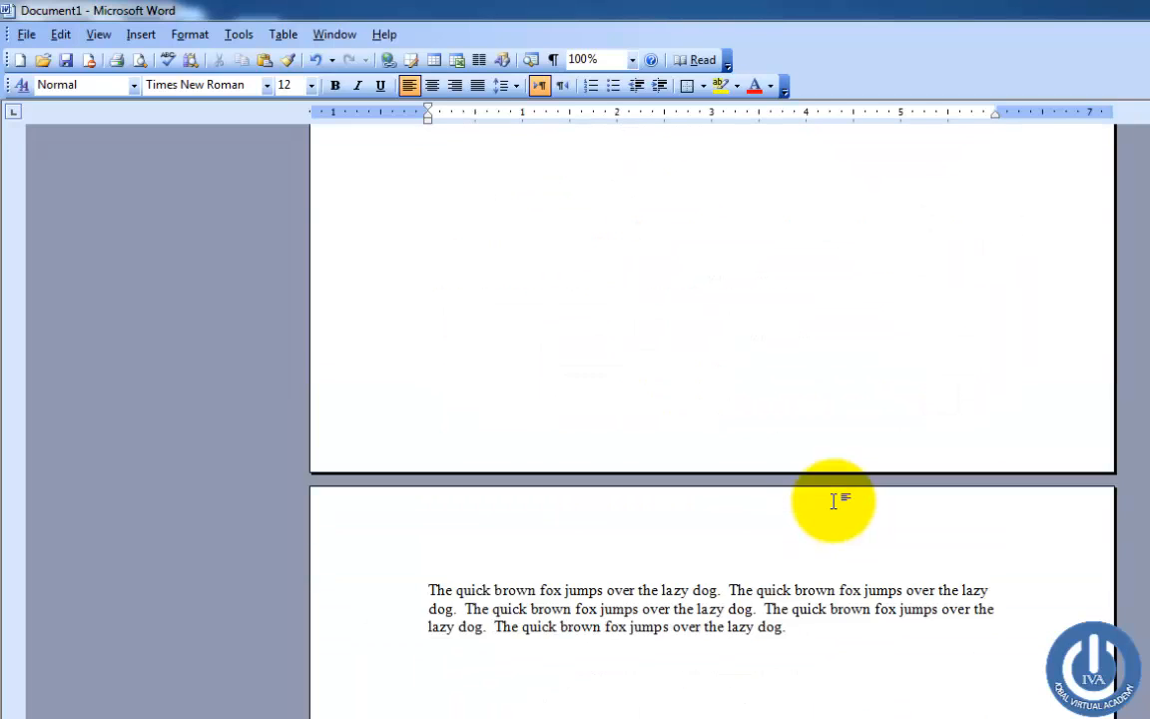
pyautogui.press('BackSpace')
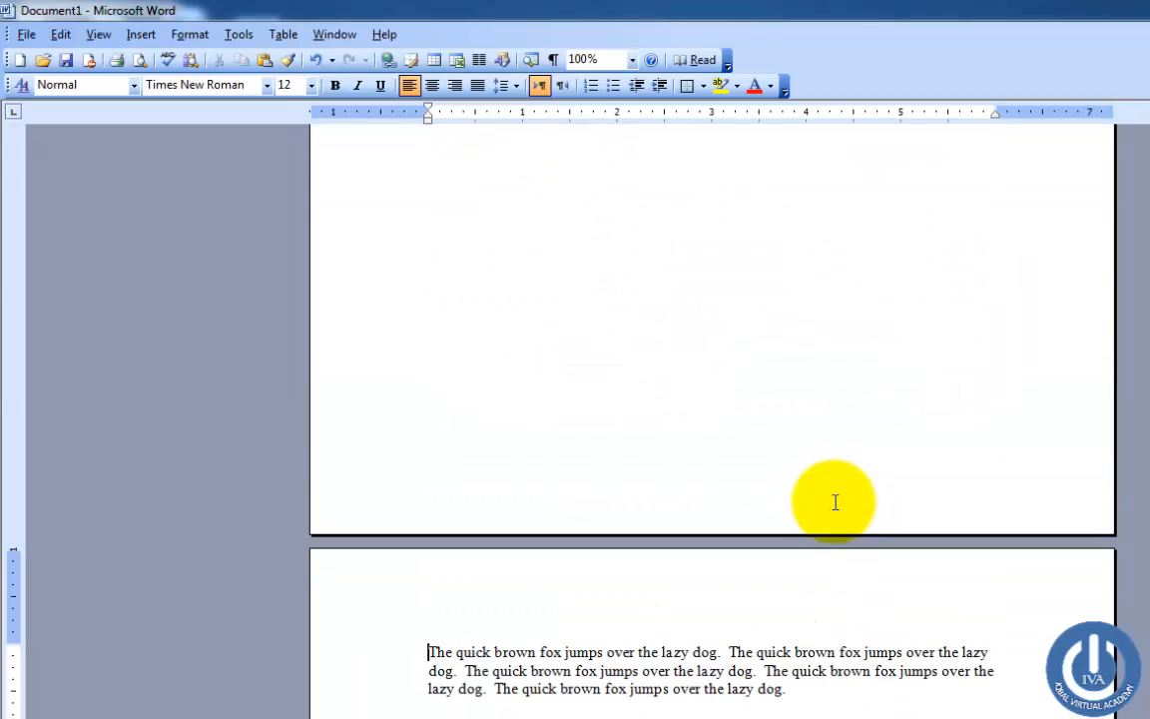
# Delete the sample paragraph on the last page along with the leftover break before it
pyautogui.scroll(-5, 834, 500)
pyautogui.hotkey('ctrl', 'End')
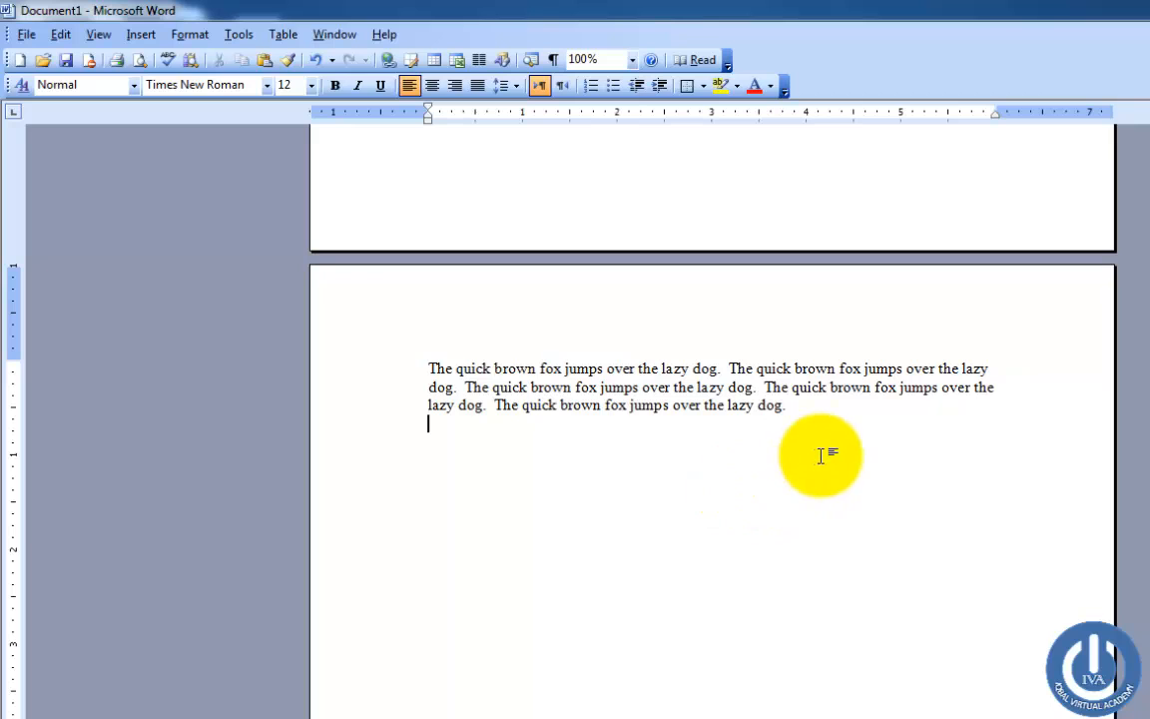
pyautogui.moveTo(822, 454); pyautogui.dragTo(90, 311)
pyautogui.scroll(6, 251, 199)
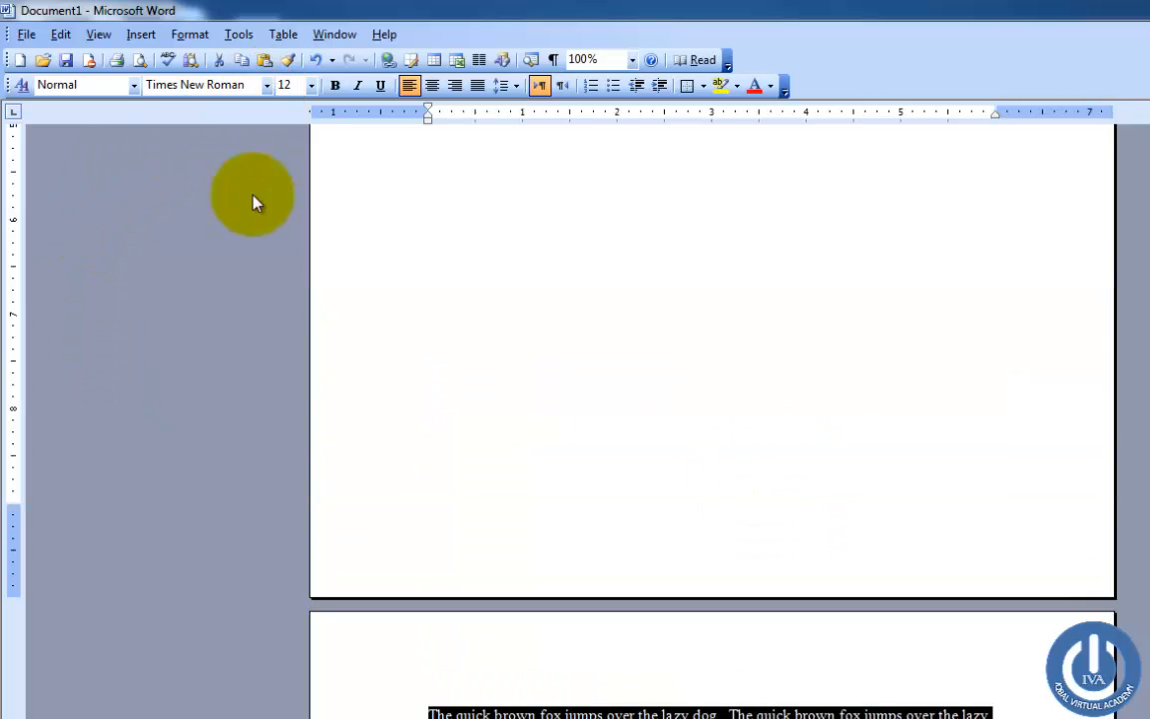
pyautogui.hotkey('ctrl', 'End')
pyautogui.scroll(7, 354, 499)
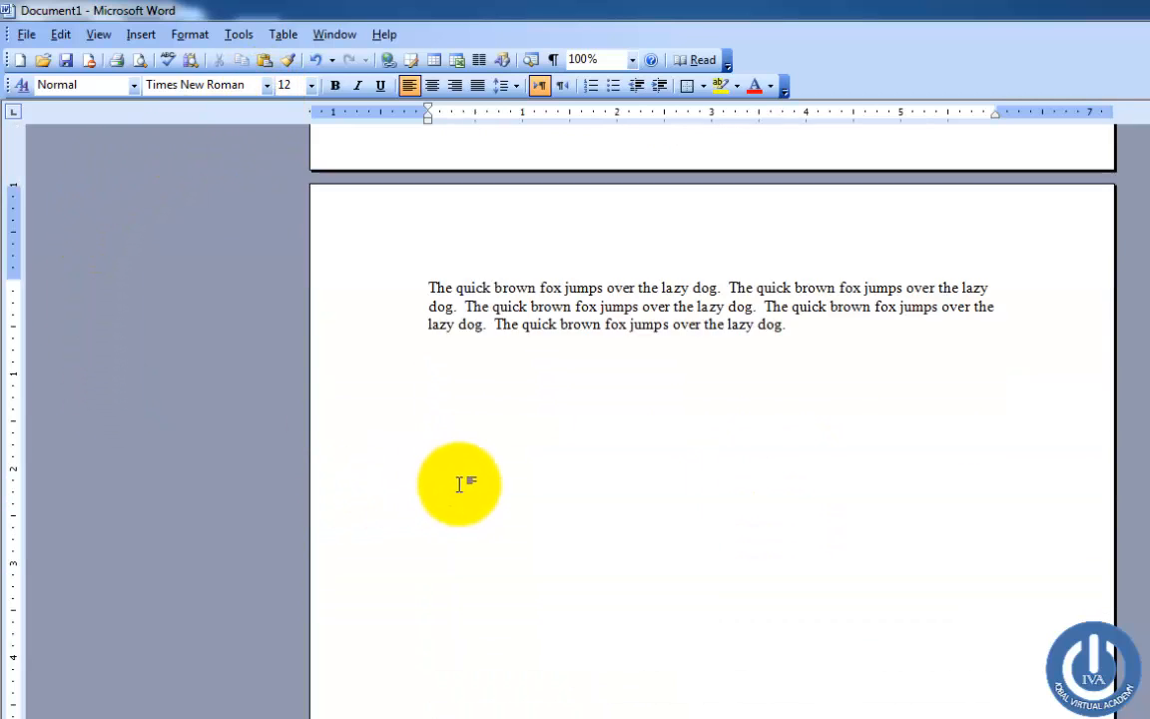
pyautogui.moveTo(539, 577); pyautogui.dragTo(339, 532)
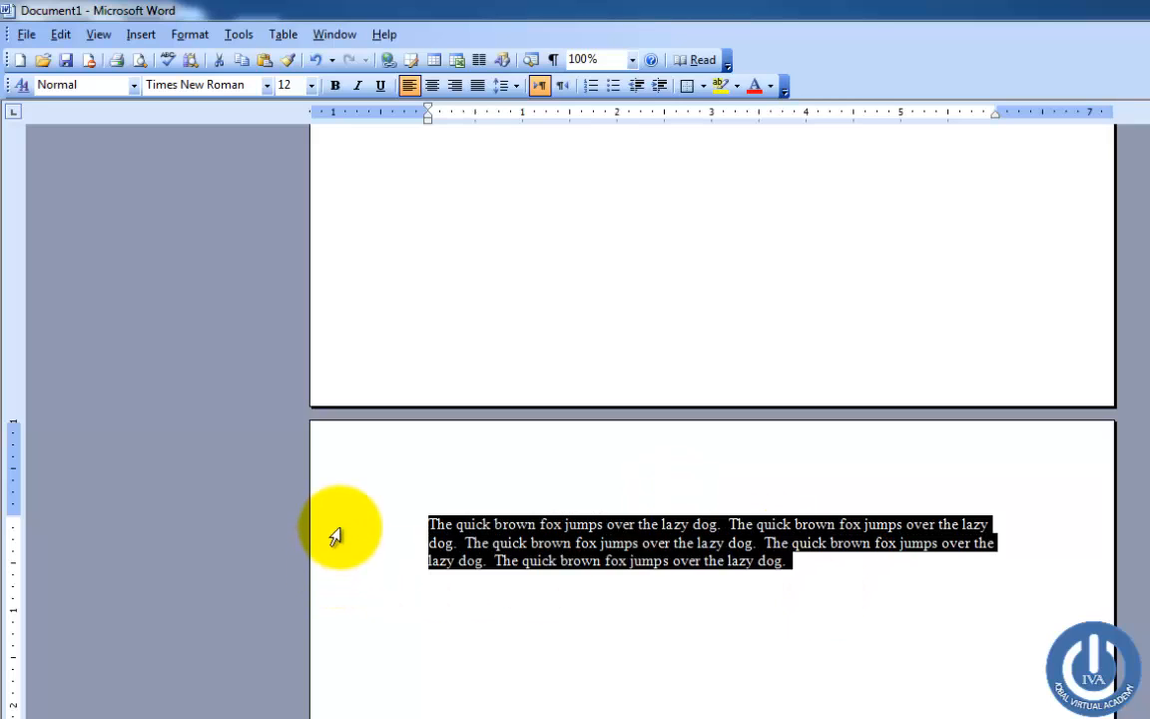
pyautogui.press('Delete')
pyautogui.press('BackSpace')
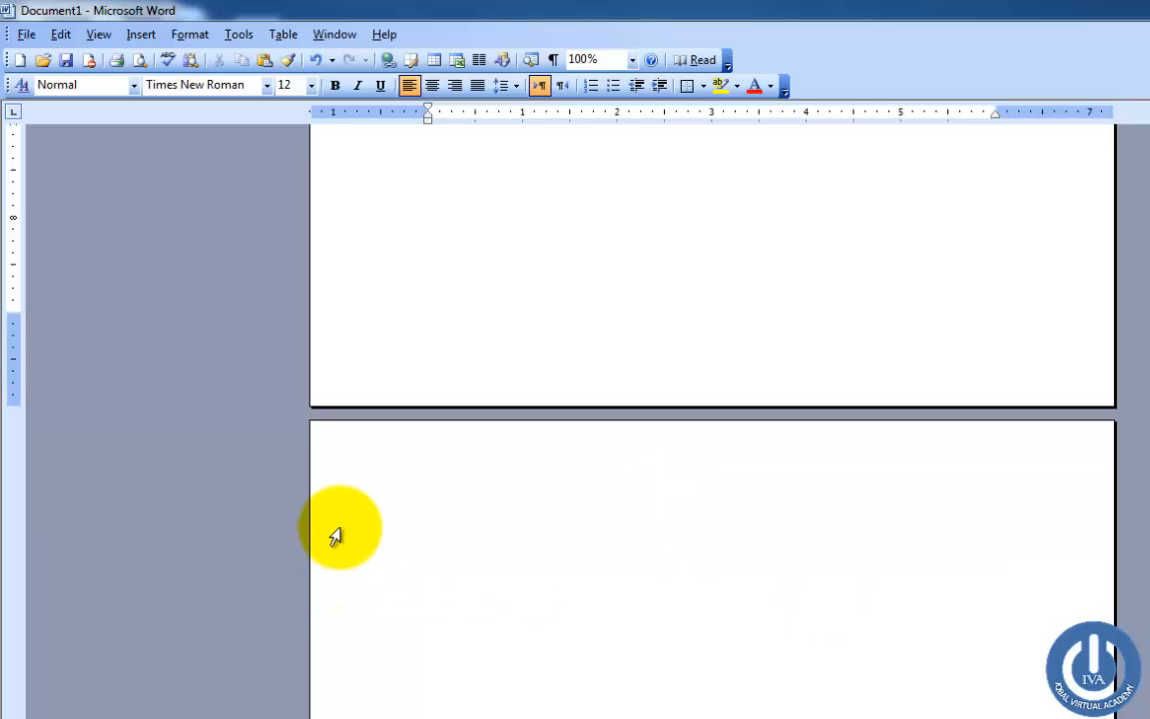
# Delete the remaining sample paragraph directly below the table on the first page
pyautogui.scroll(14, 784, 490)
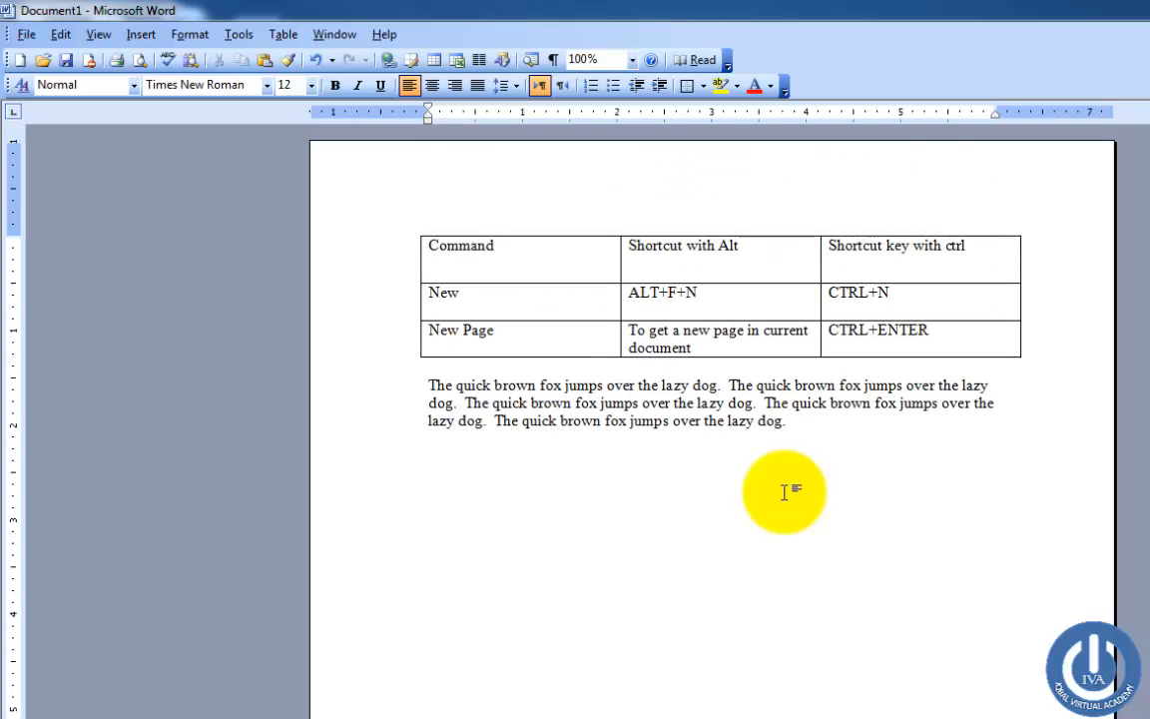
pyautogui.moveTo(825, 422); pyautogui.dragTo(423, 386)
pyautogui.press('Delete')
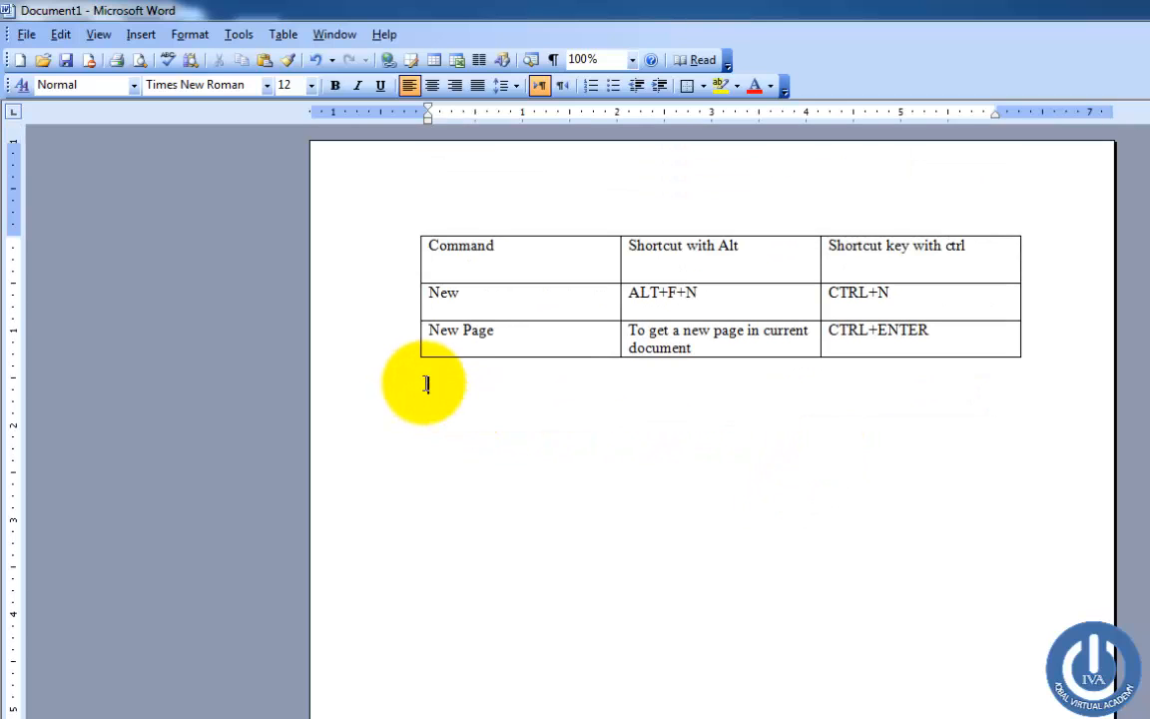
# Recheck the New and New Page shortcut entries, and view the New Document options before closing them
pyautogui.click(924, 329)
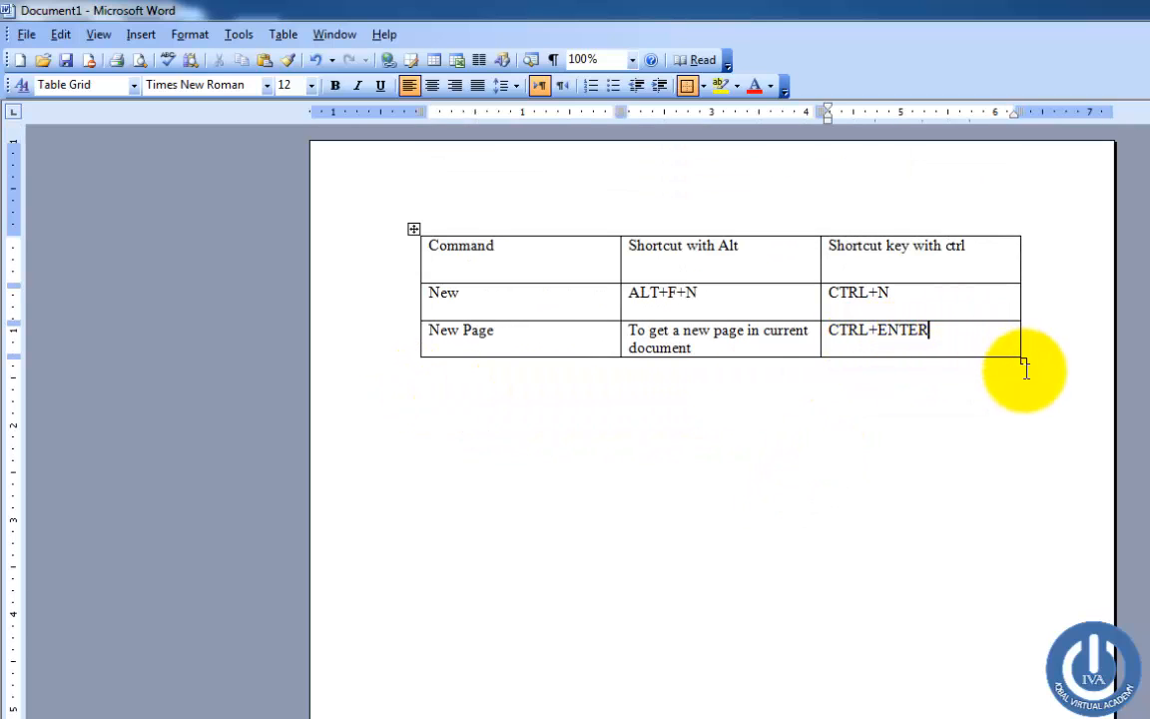
pyautogui.click(513, 292)
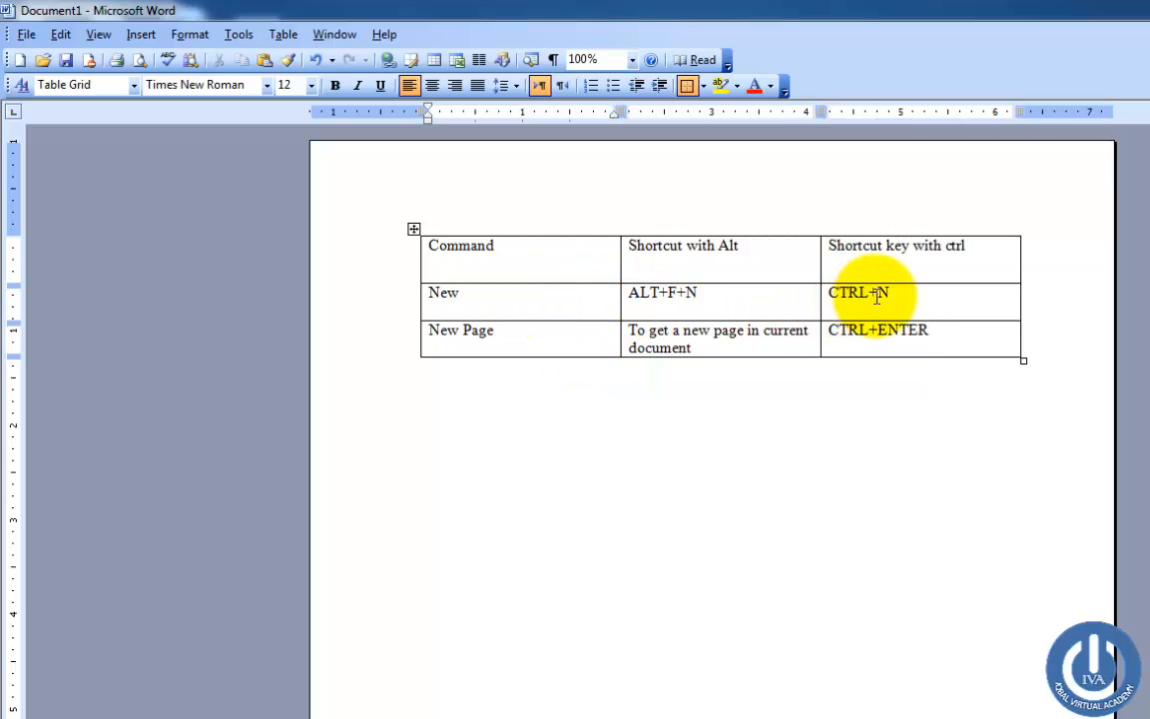
pyautogui.click(877, 295)
pyautogui.click(704, 295)
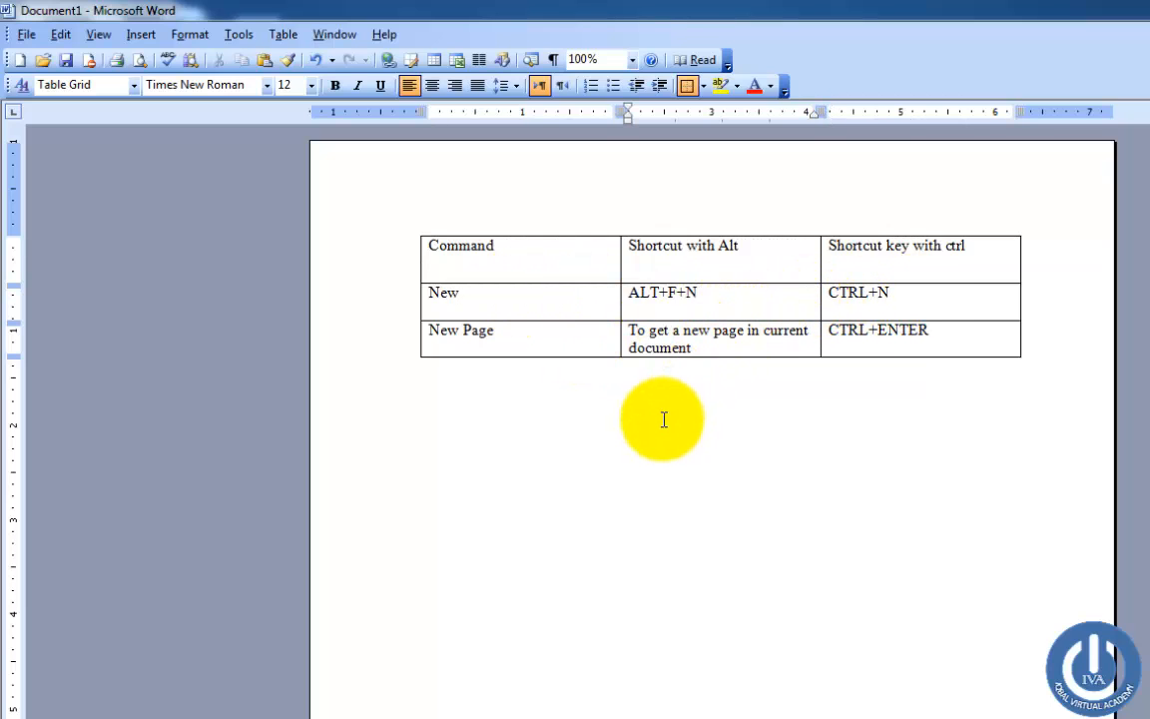
pyautogui.click(28, 36)
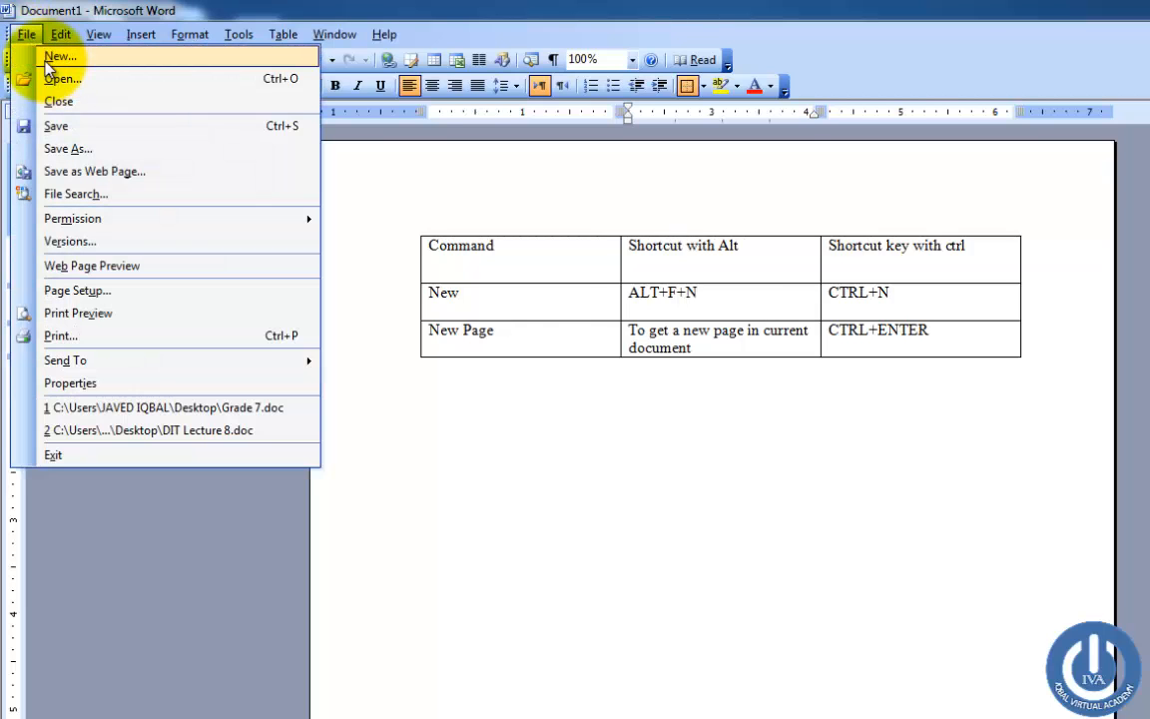
pyautogui.click(45, 60)
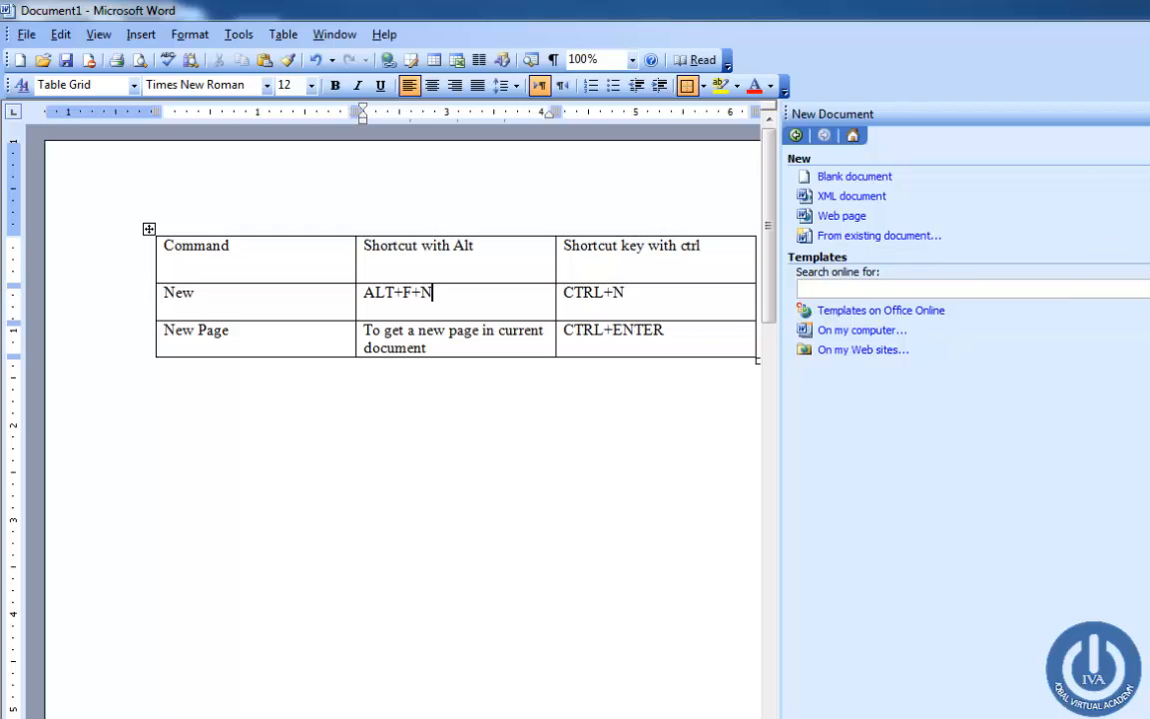
pyautogui.hotkey('ctrl', 'F1')
pyautogui.click(832, 396)
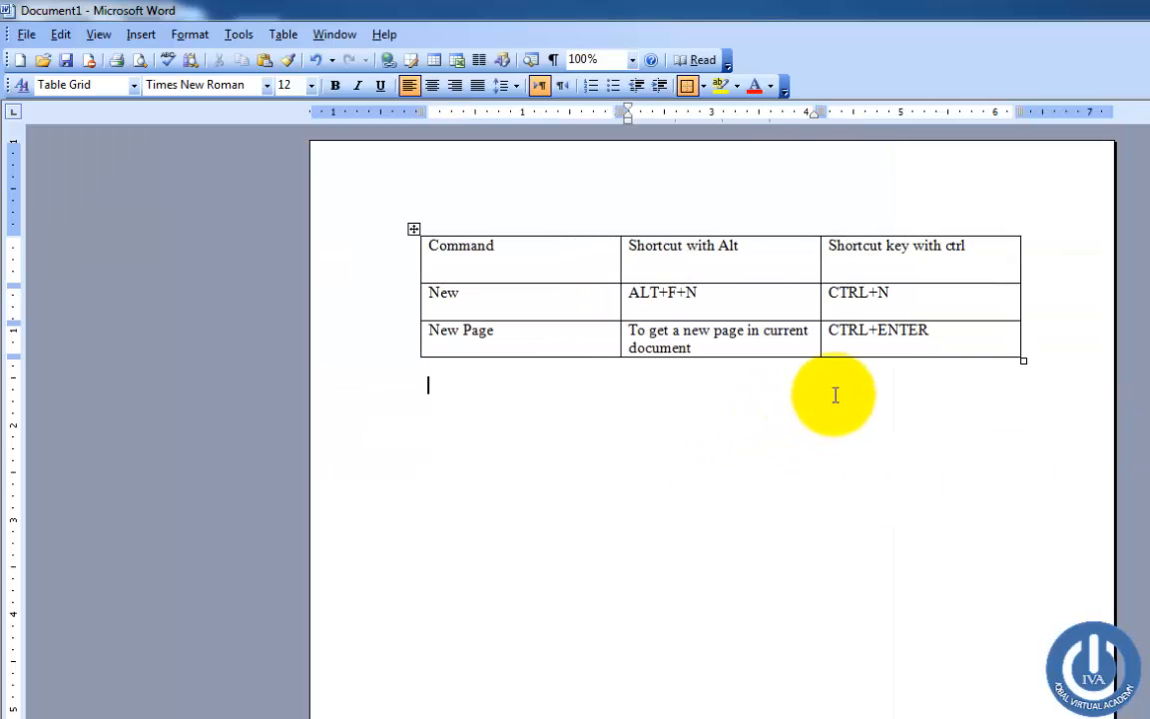
# Add a row at the end of the table and enter "Open" in its Command cell
pyautogui.click(992, 332)
pyautogui.press('Tab')
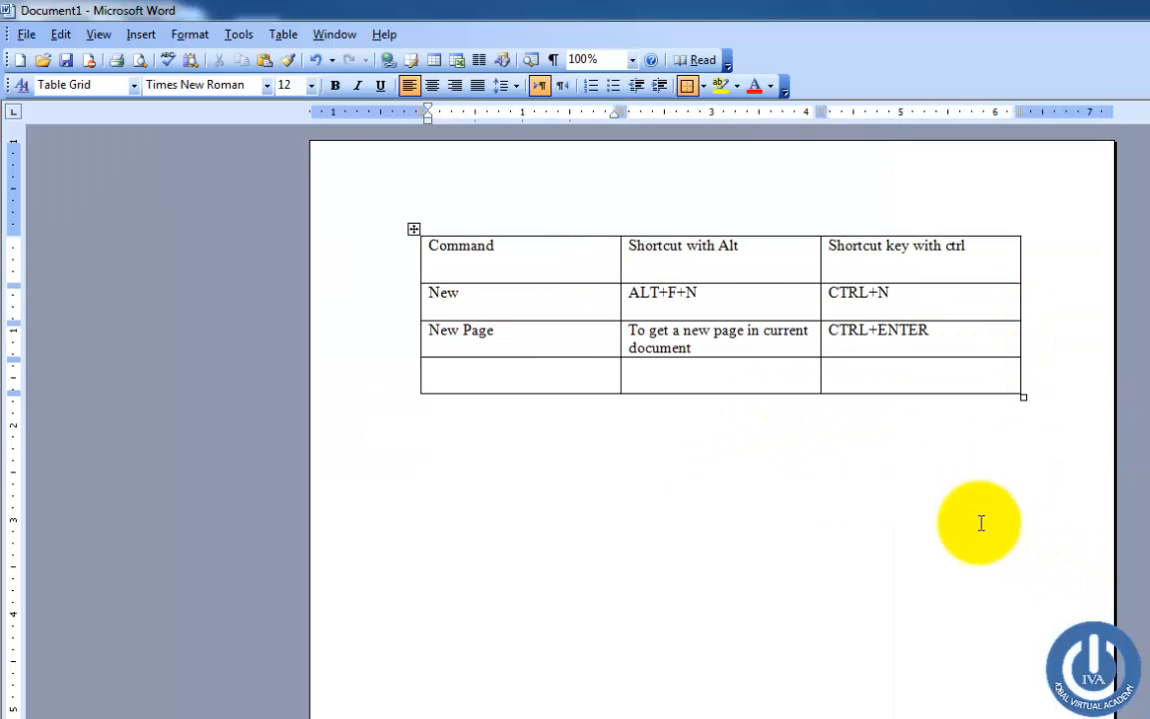
pyautogui.click(26, 34)
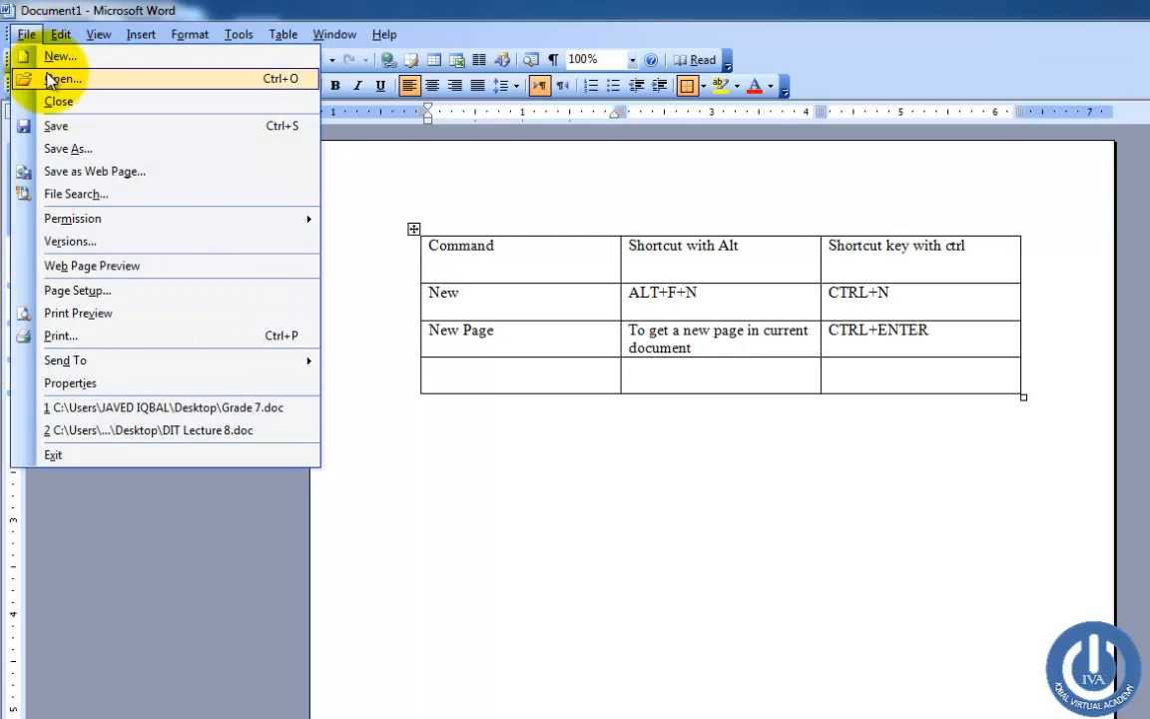
pyautogui.click(458, 372)
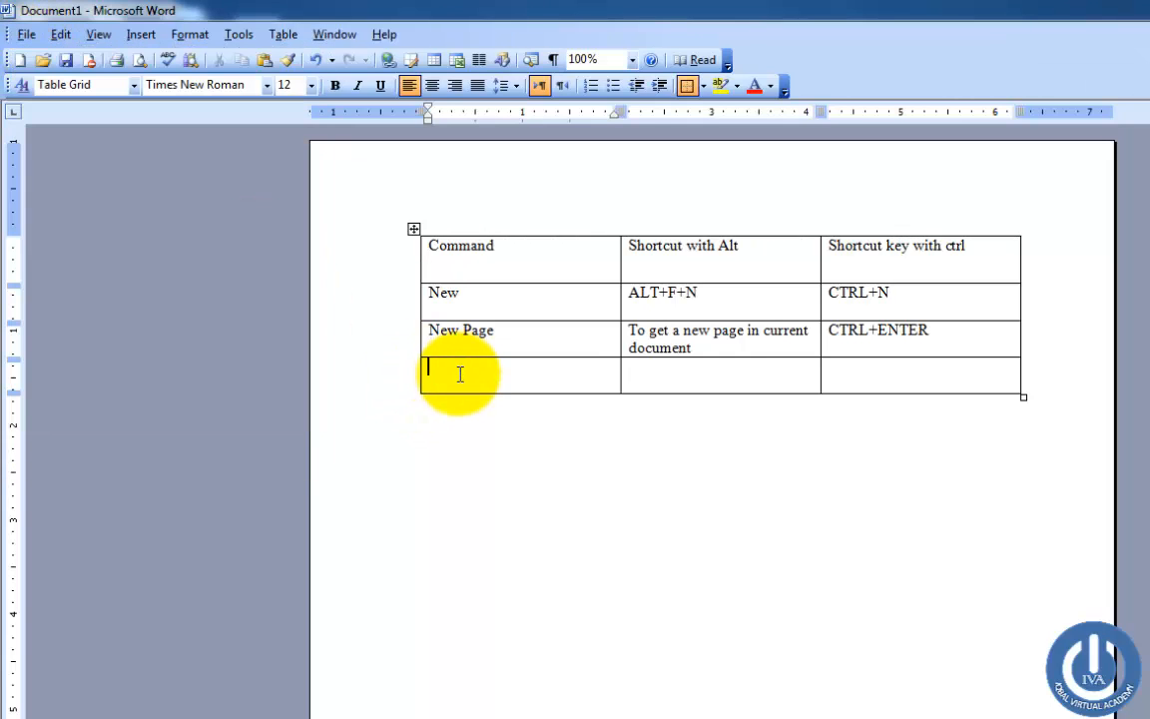
pyautogui.write('Open')
pyautogui.press('Tab')
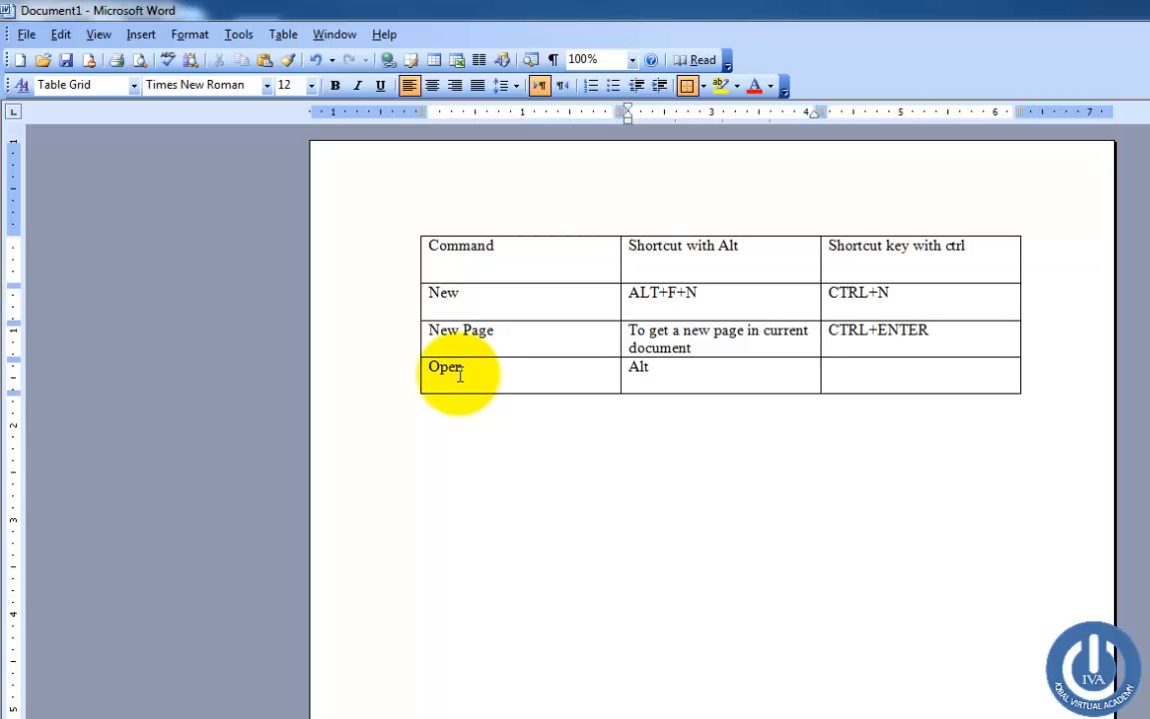
# Fill in the Open row with "ALT+F+O" as the Alt shortcut and "CTRL+O" as the Ctrl shortcut
pyautogui.press('BackSpace')
pyautogui.press('BackSpace')
pyautogui.press('BackSpace')
pyautogui.write('ALT+F')
pyautogui.press('Tab')
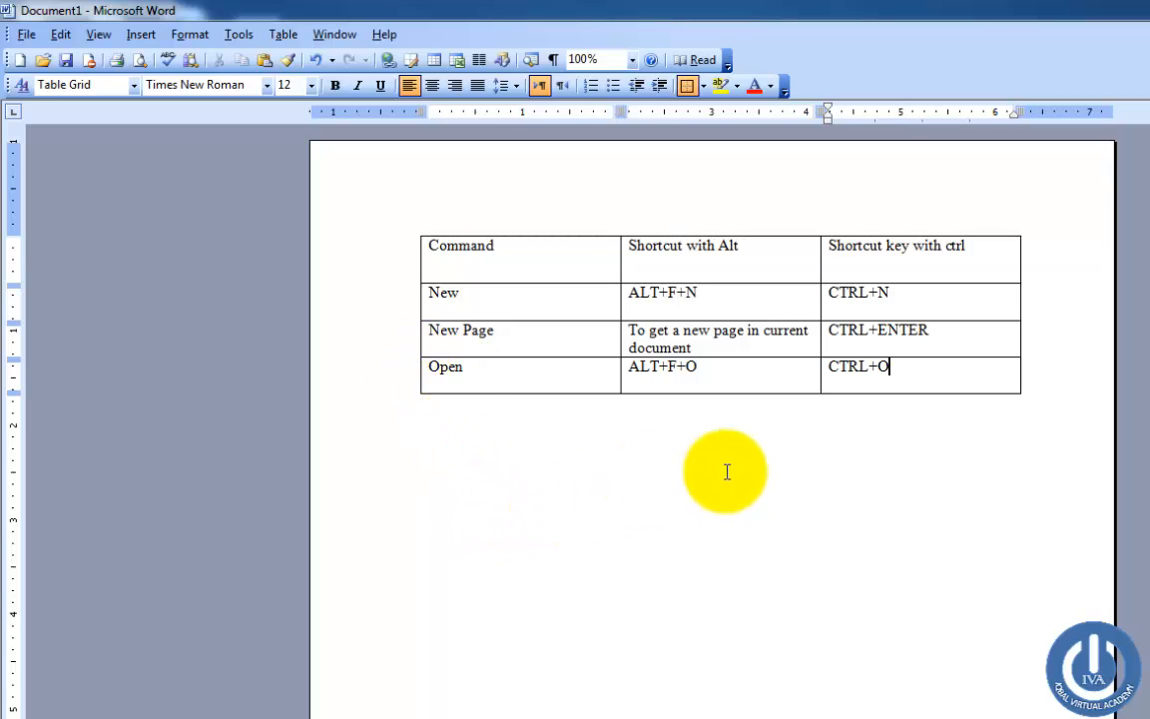
# Save the document to the Desktop as "FILE MENU" in Word Document format
pyautogui.hotkey('ctrl', 's')
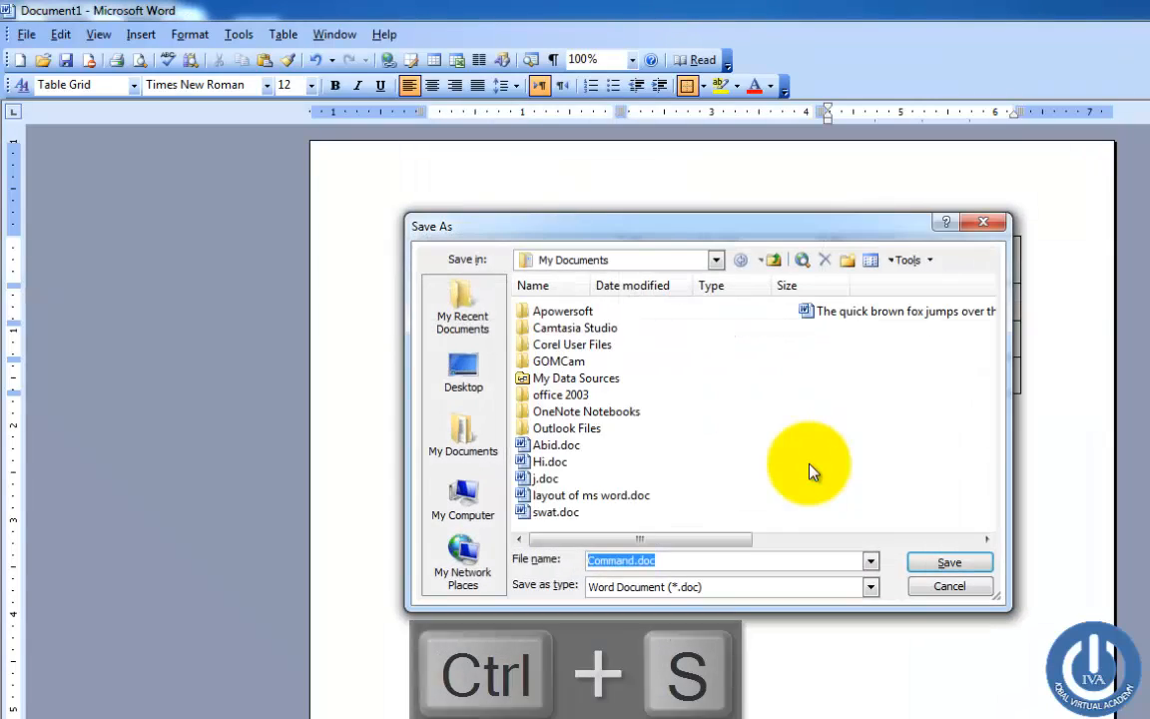
pyautogui.click(463, 369)
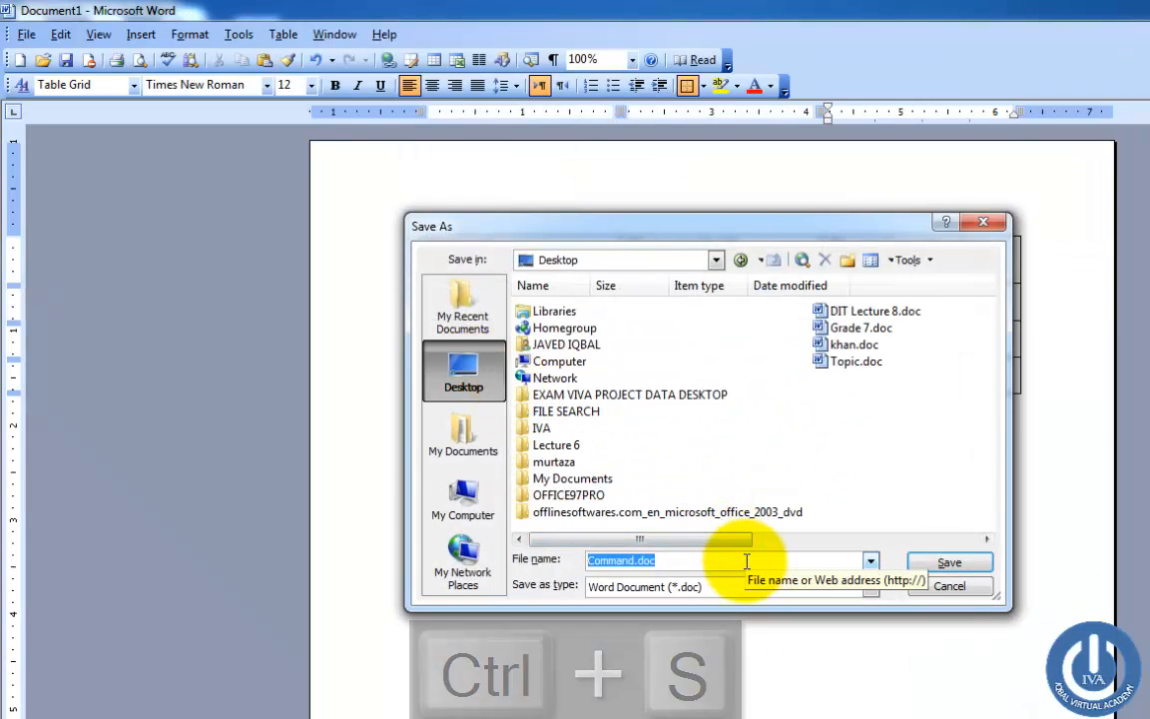
pyautogui.press('BackSpace')
pyautogui.write('F')
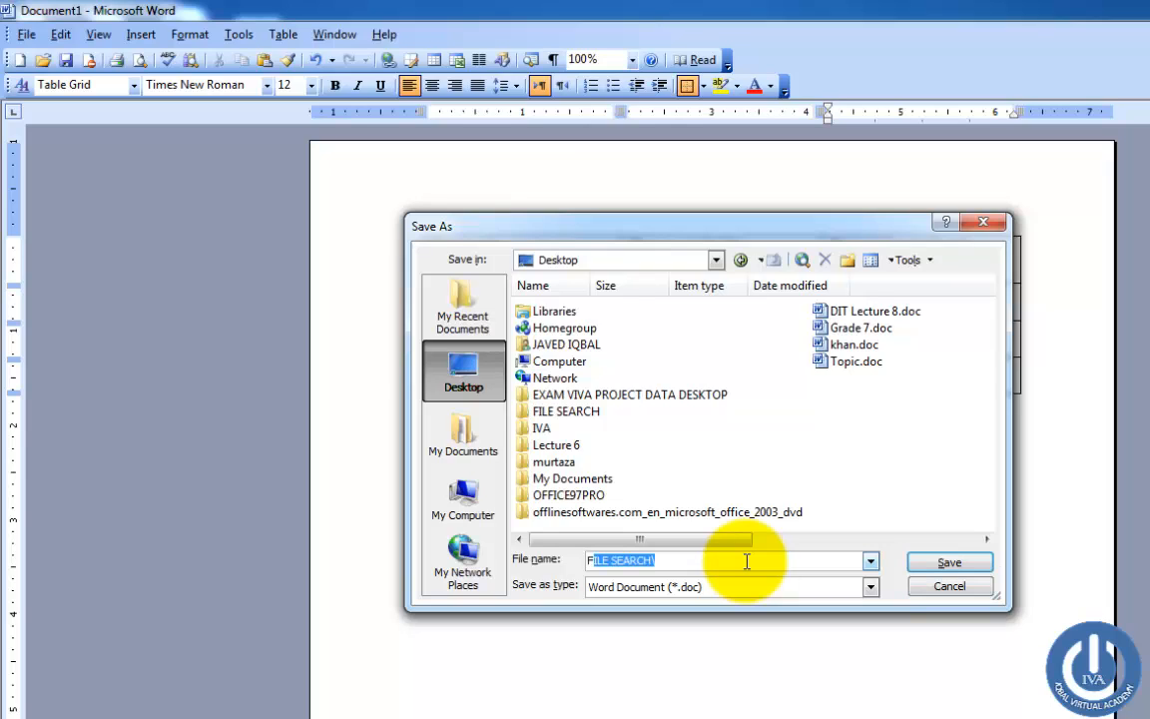
pyautogui.write('ILE M')
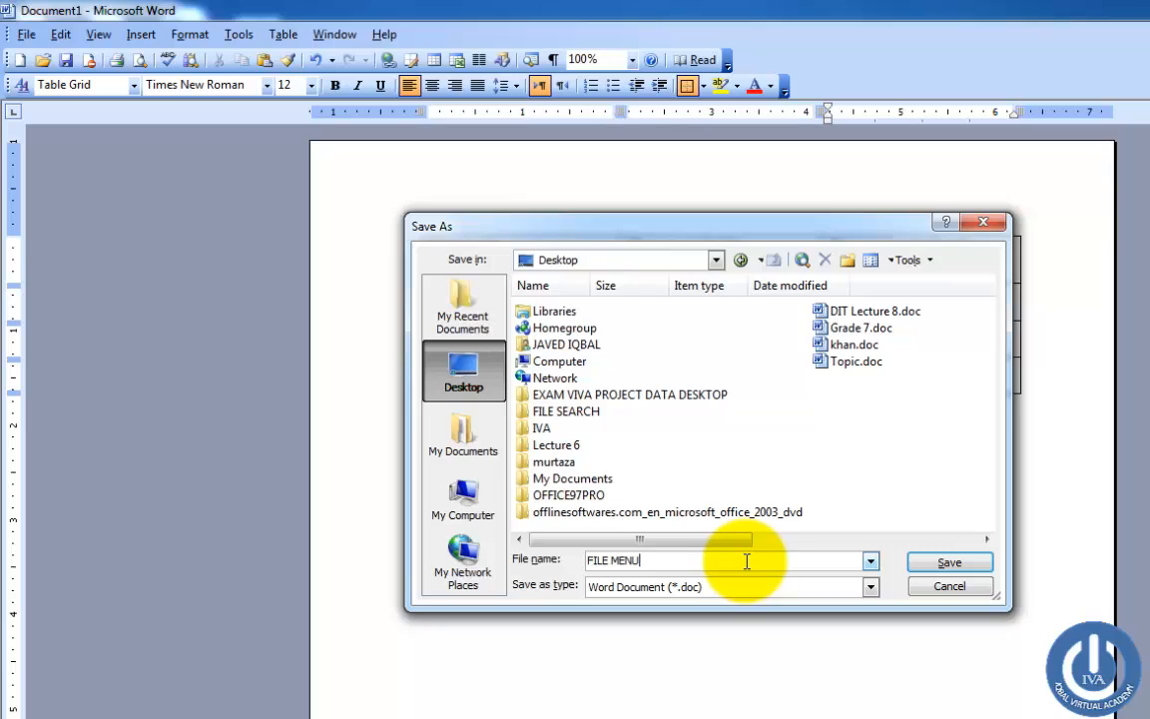
pyautogui.write('ENU')
pyautogui.press('Return')
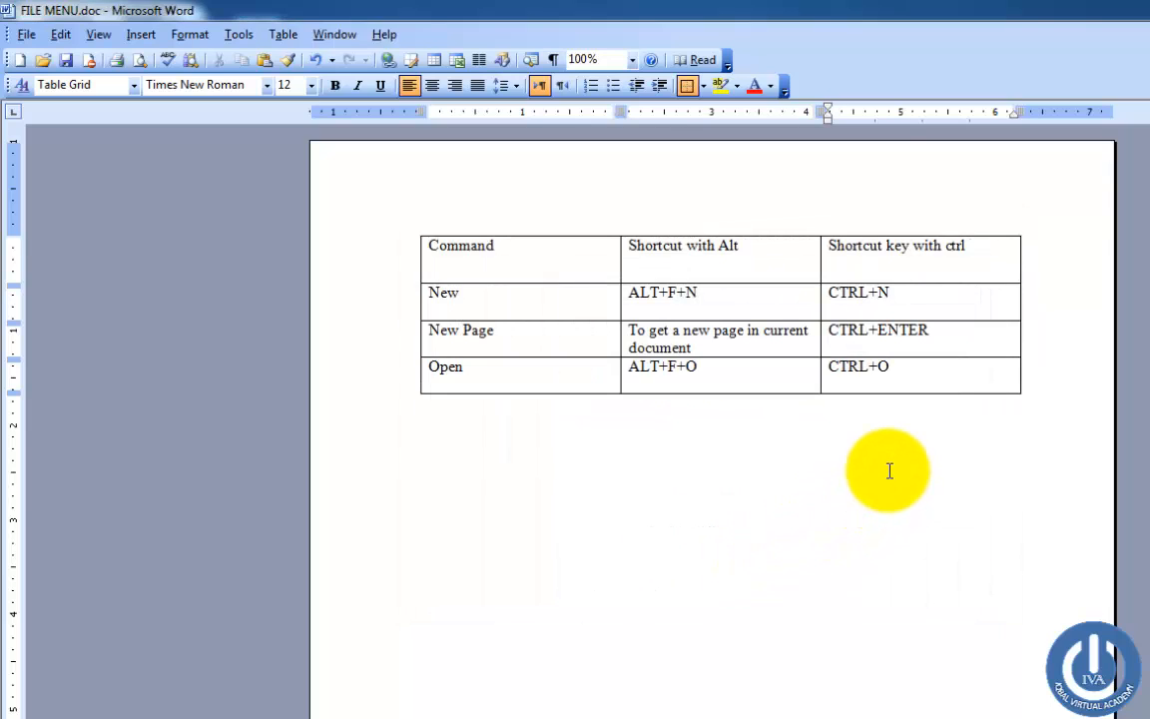
# Close the saved document and the blank one, and dismiss the Windows color scheme prompt
pyautogui.hotkey('ctrl', 'w')
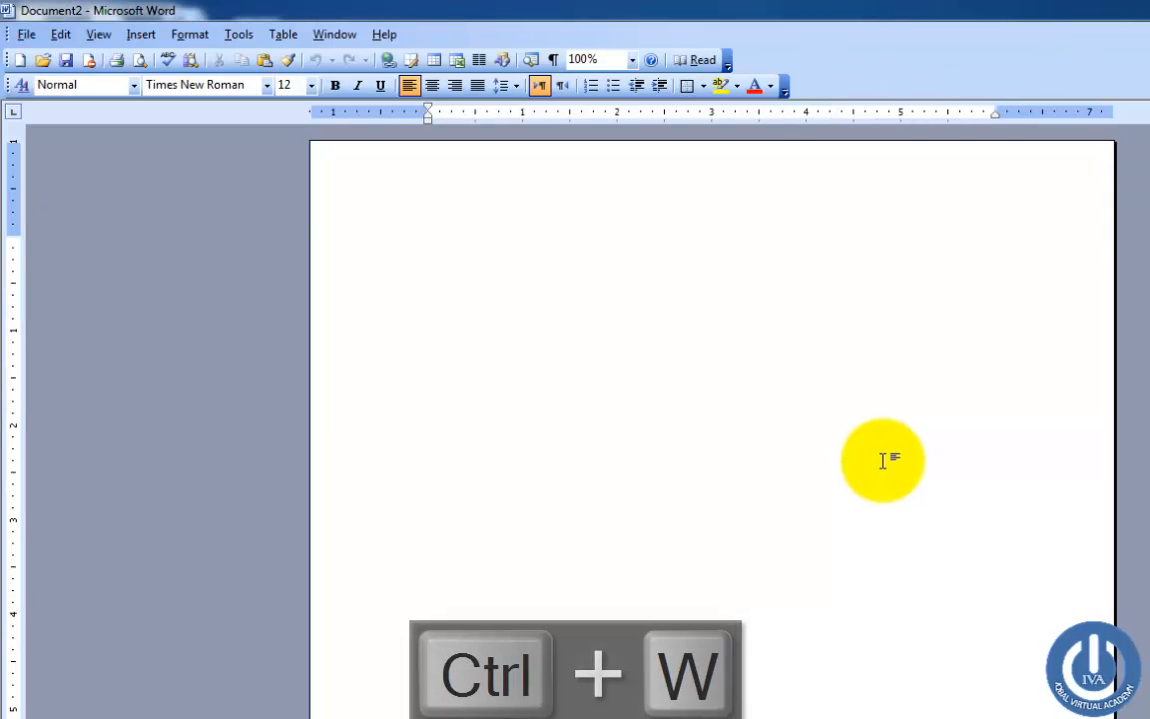
pyautogui.hotkey('ctrl', 'w')
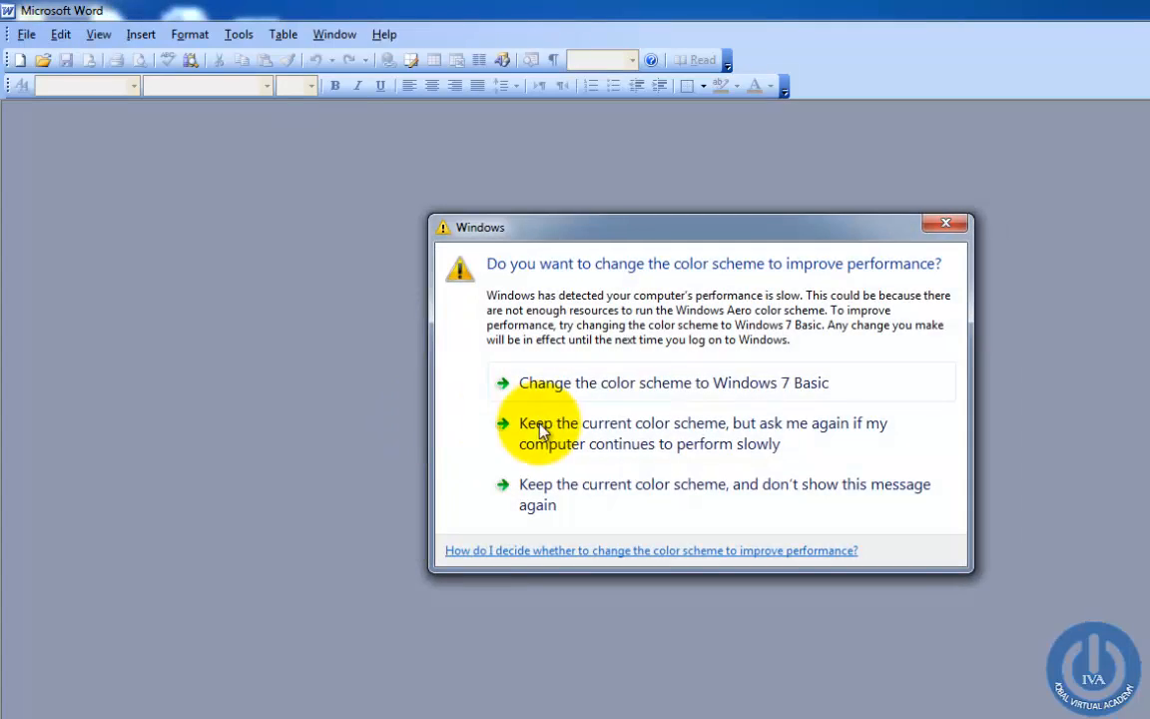
pyautogui.click(944, 225)
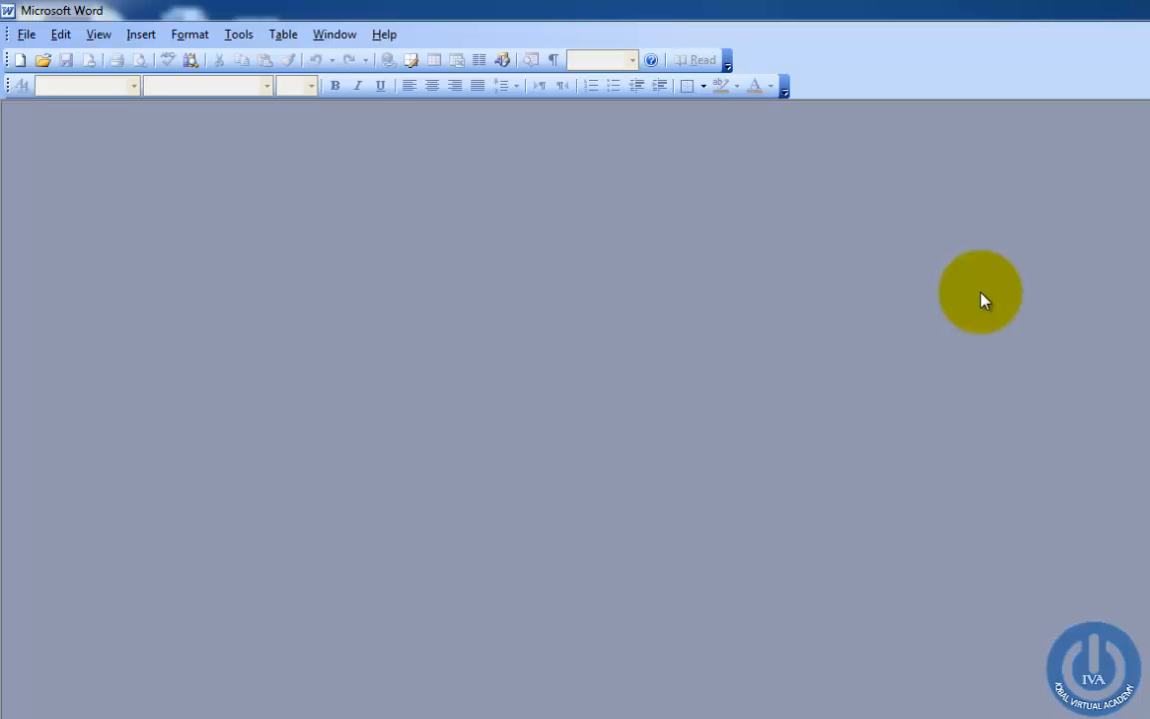
pyautogui.hotkey('alt', 'o')
pyautogui.click(951, 337)
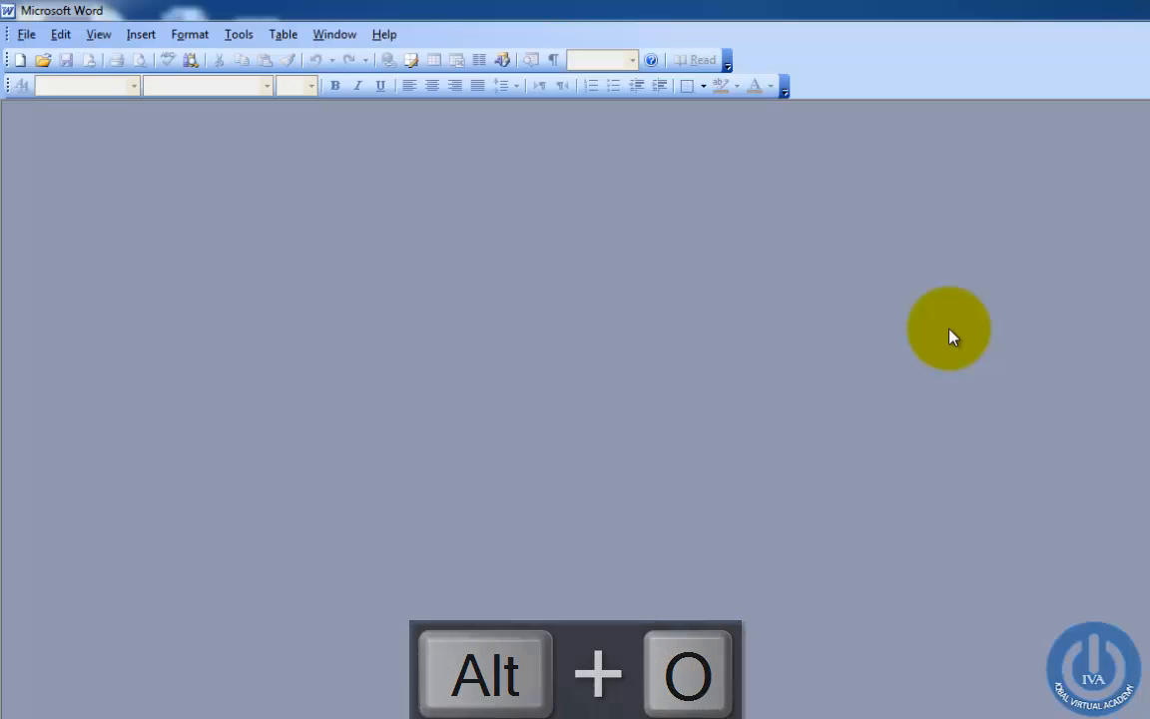
pyautogui.hotkey('alt', 'f')
pyautogui.hotkey('alt', 'o')
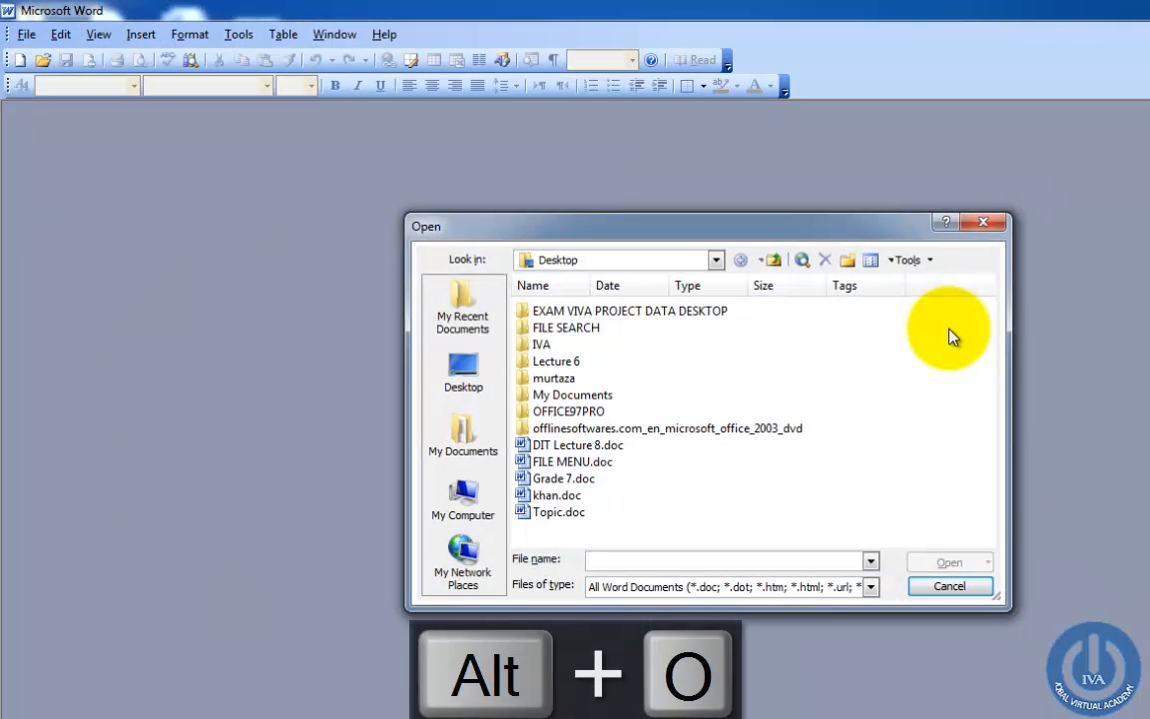
pyautogui.click(966, 587)
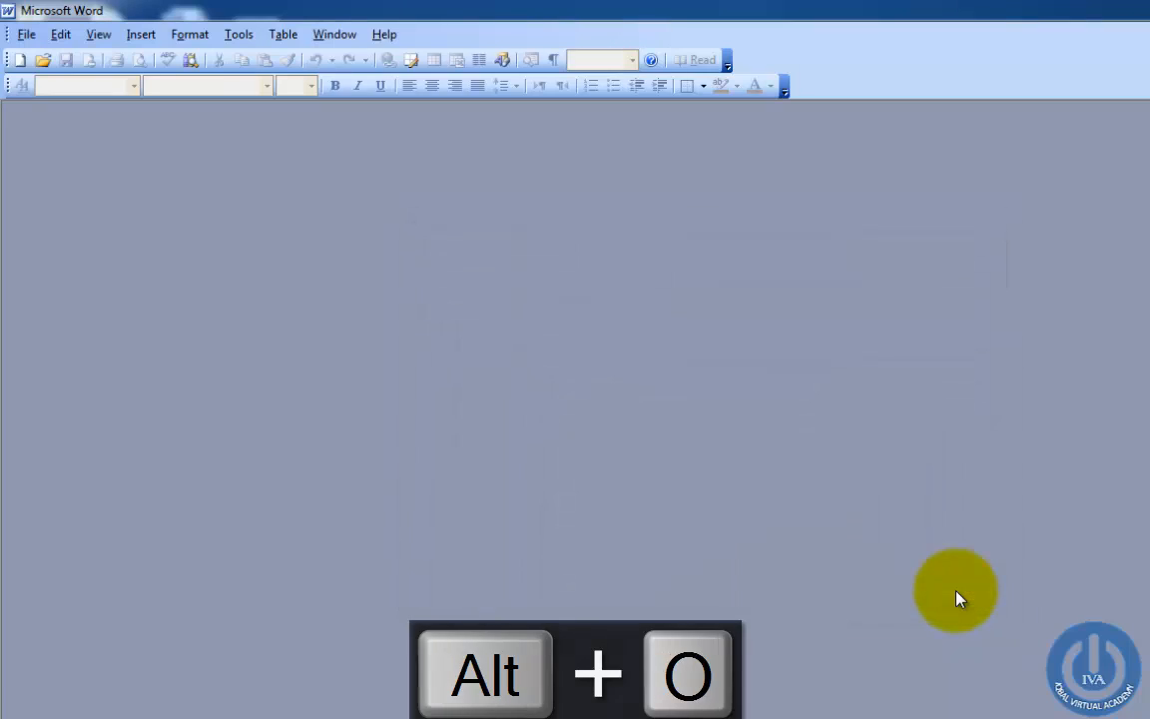
# Open FILE MENU.doc from the Desktop
pyautogui.hotkey('alt', 'f')
pyautogui.hotkey('alt', 'o')
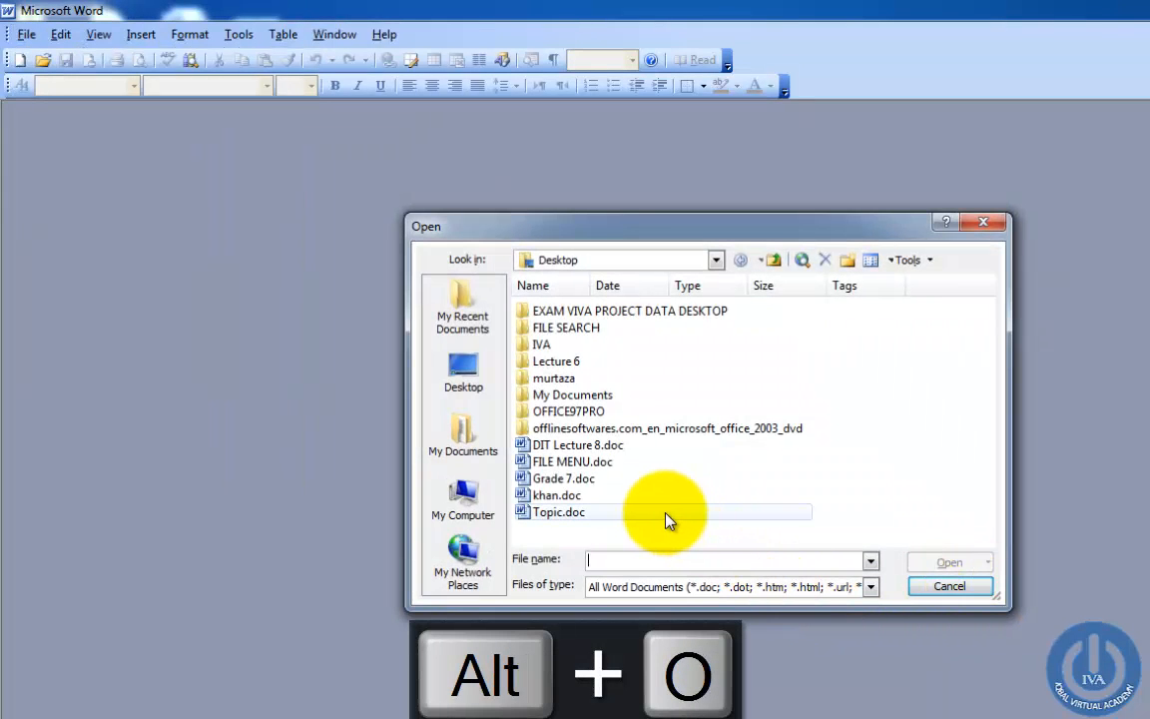
pyautogui.click(623, 462)
pyautogui.click(941, 565)
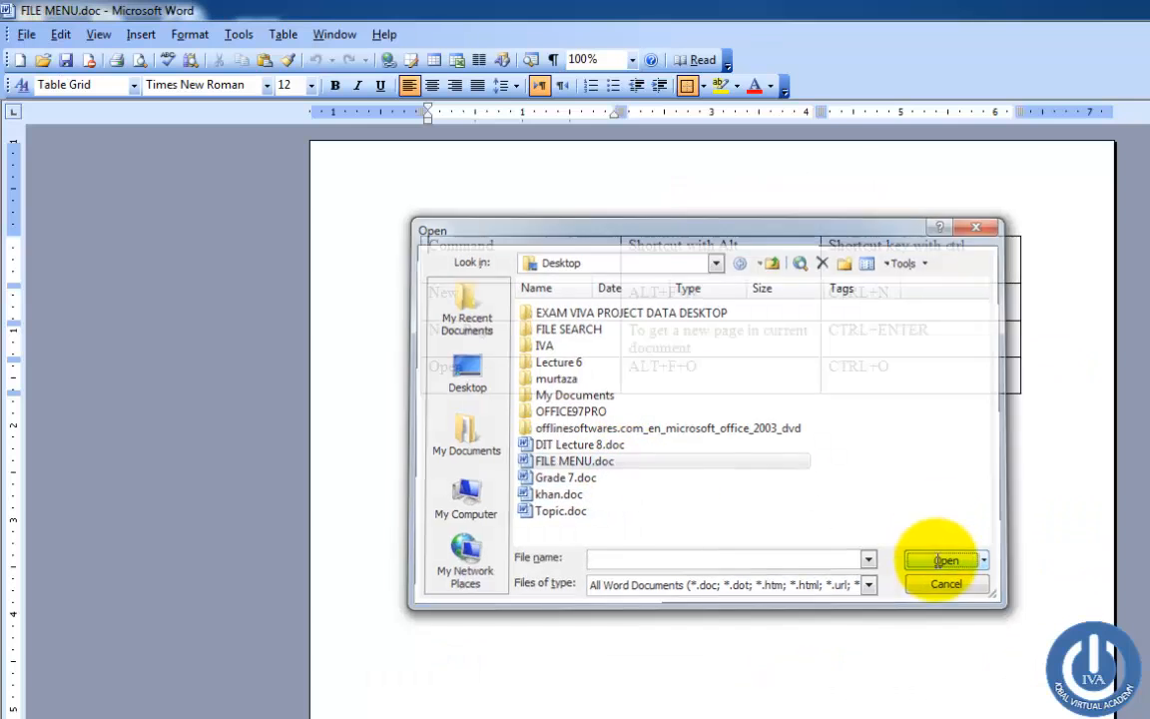
# Check the Open row's shortcut entries and open DIT Lecture 8.doc from the Desktop
pyautogui.click(906, 381)
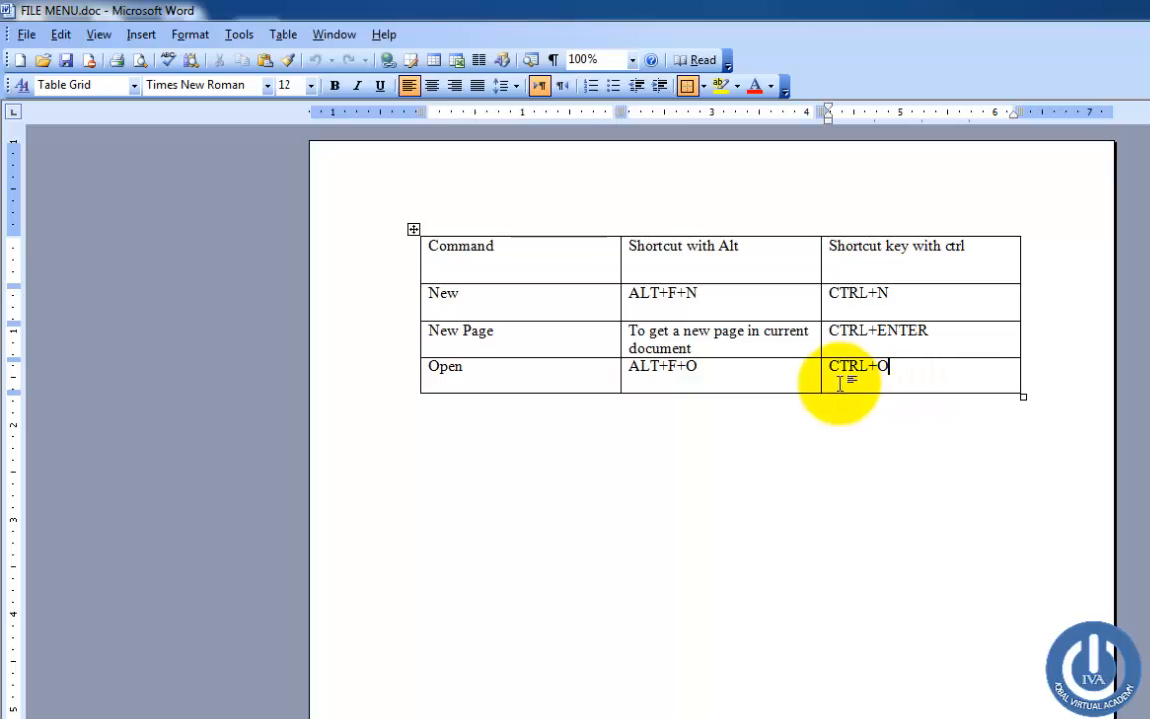
pyautogui.click(786, 379)
pyautogui.click(904, 379)
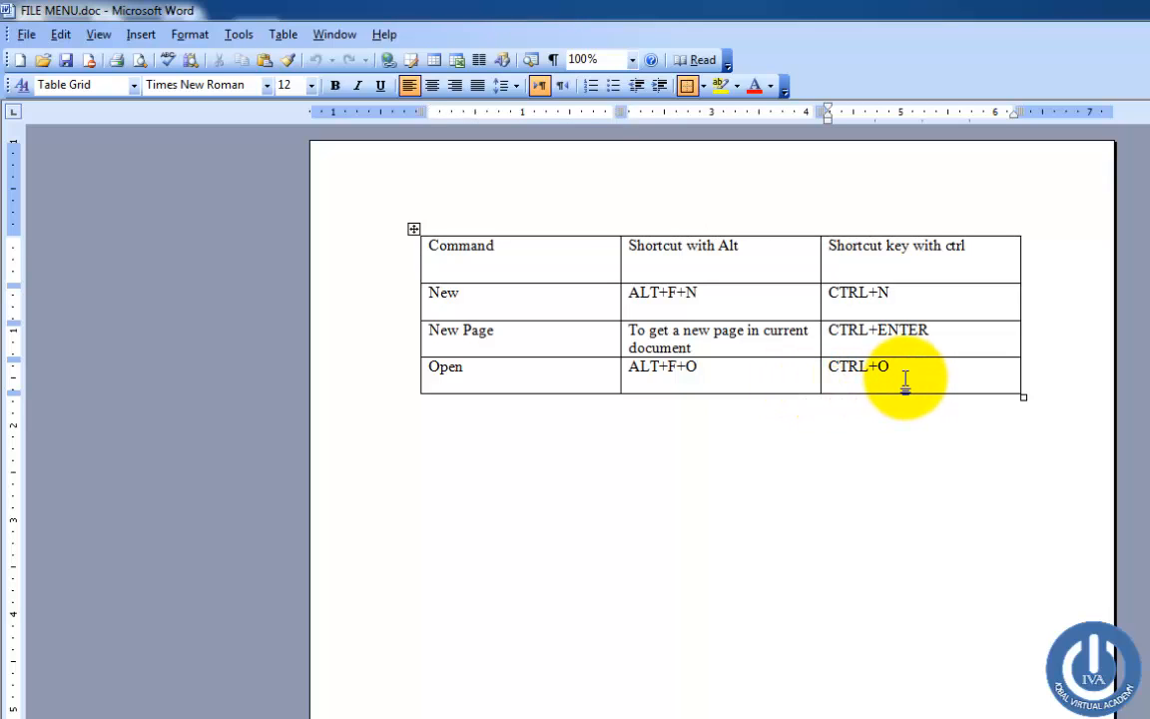
pyautogui.hotkey('ctrl', 'o')
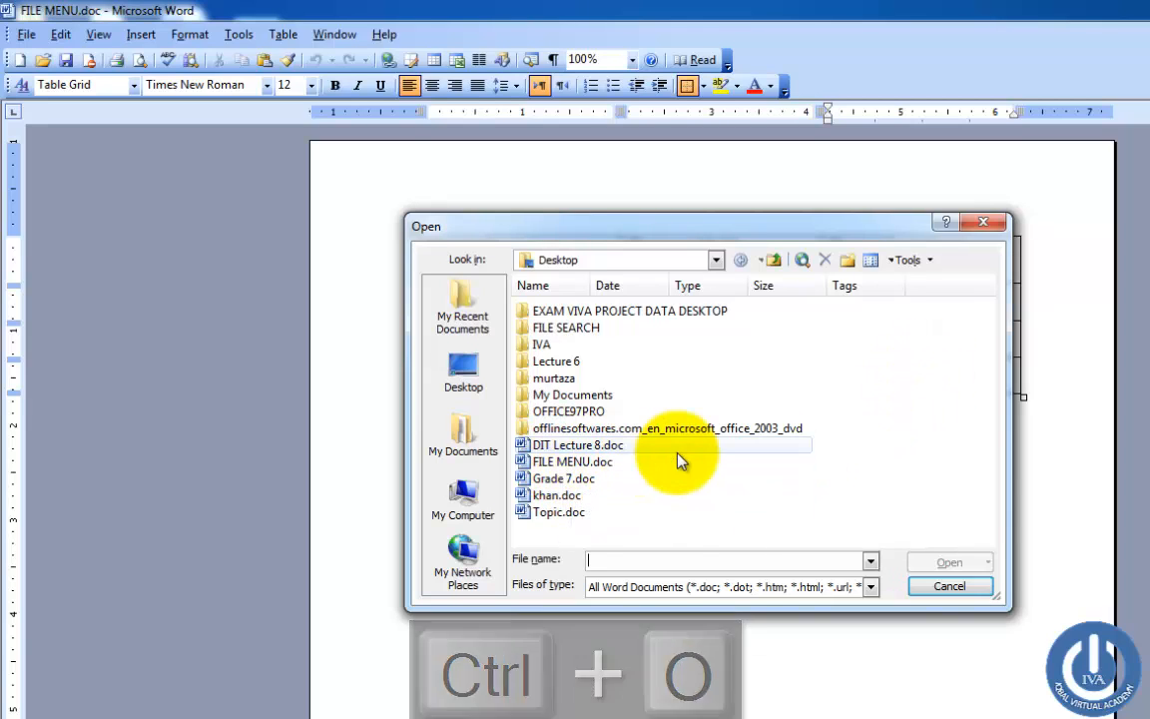
pyautogui.click(579, 445)
pyautogui.click(970, 569)
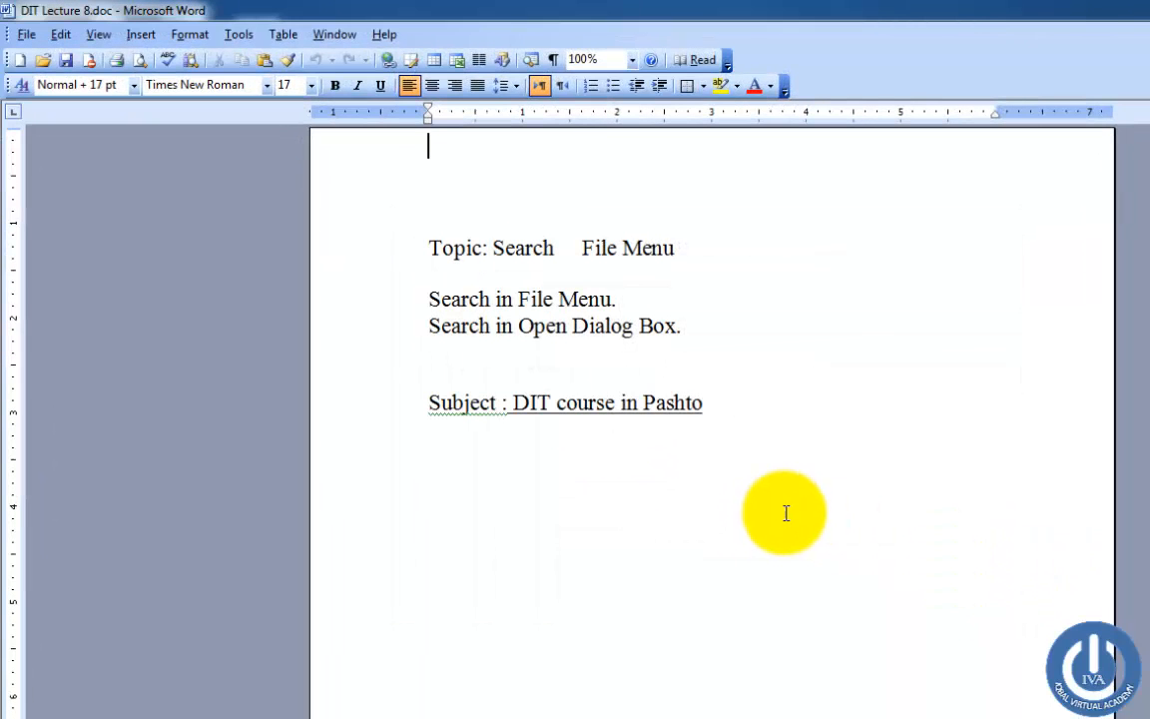
# Close DIT Lecture 8.doc and return to the Open row of the table in FILE MENU.doc
pyautogui.press('ctrl+super+w')
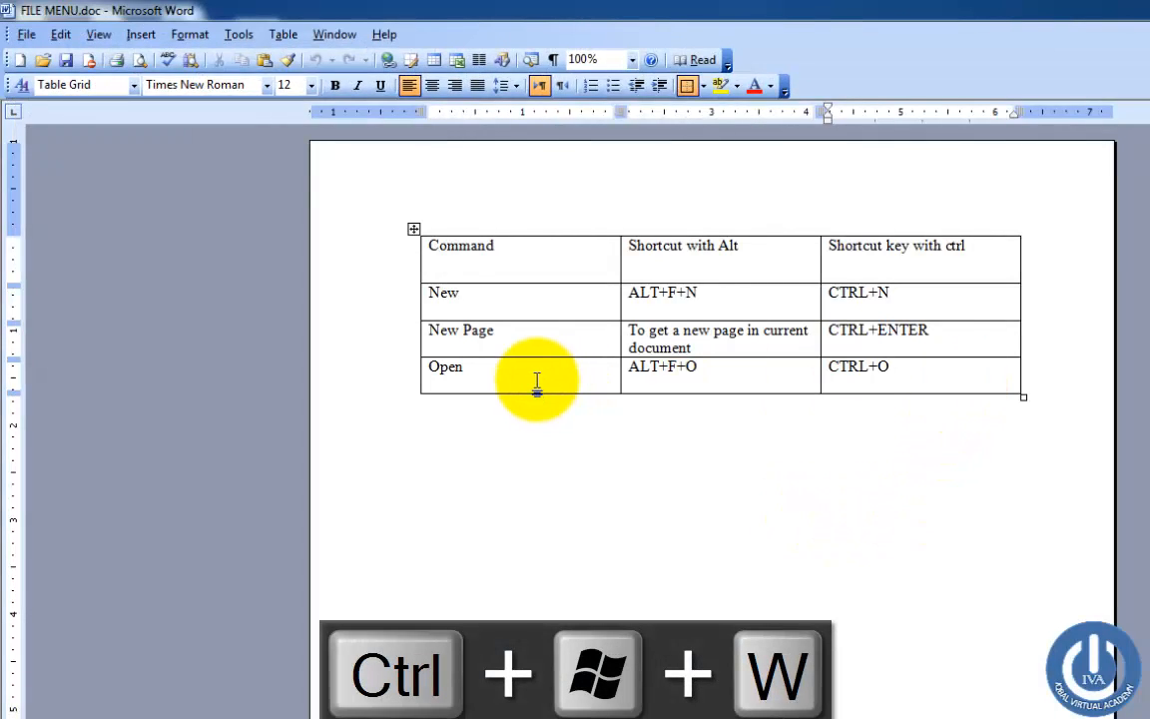
pyautogui.click(537, 381)
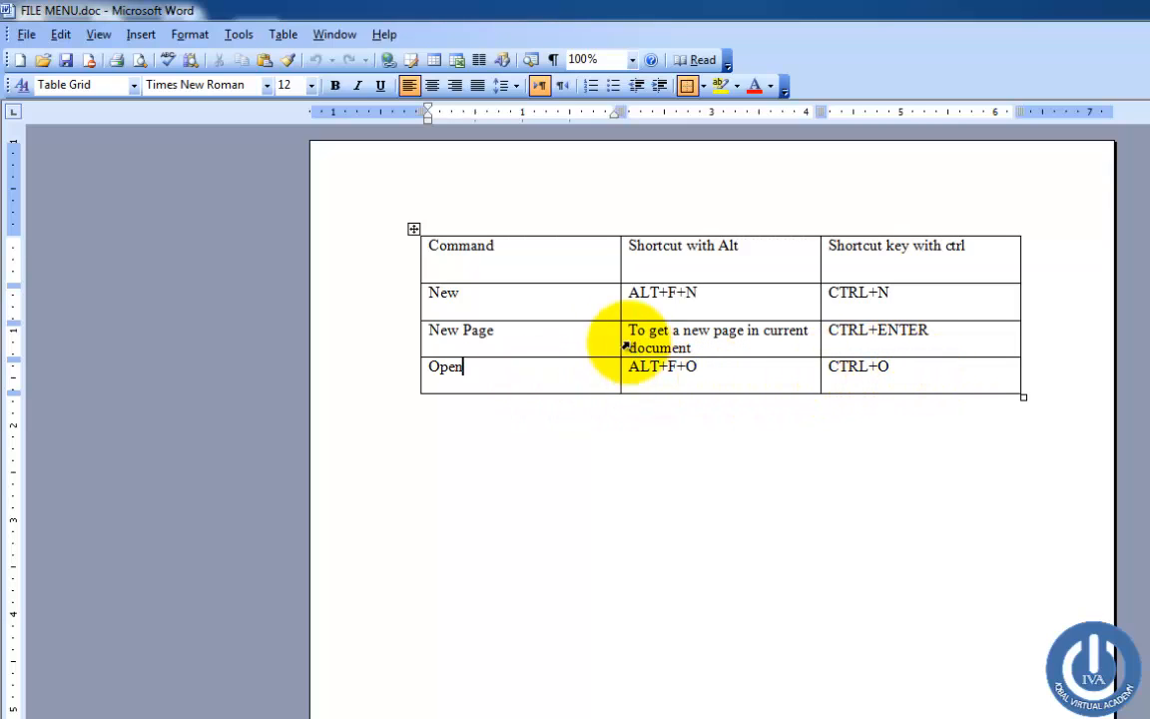
pyautogui.click(739, 374)
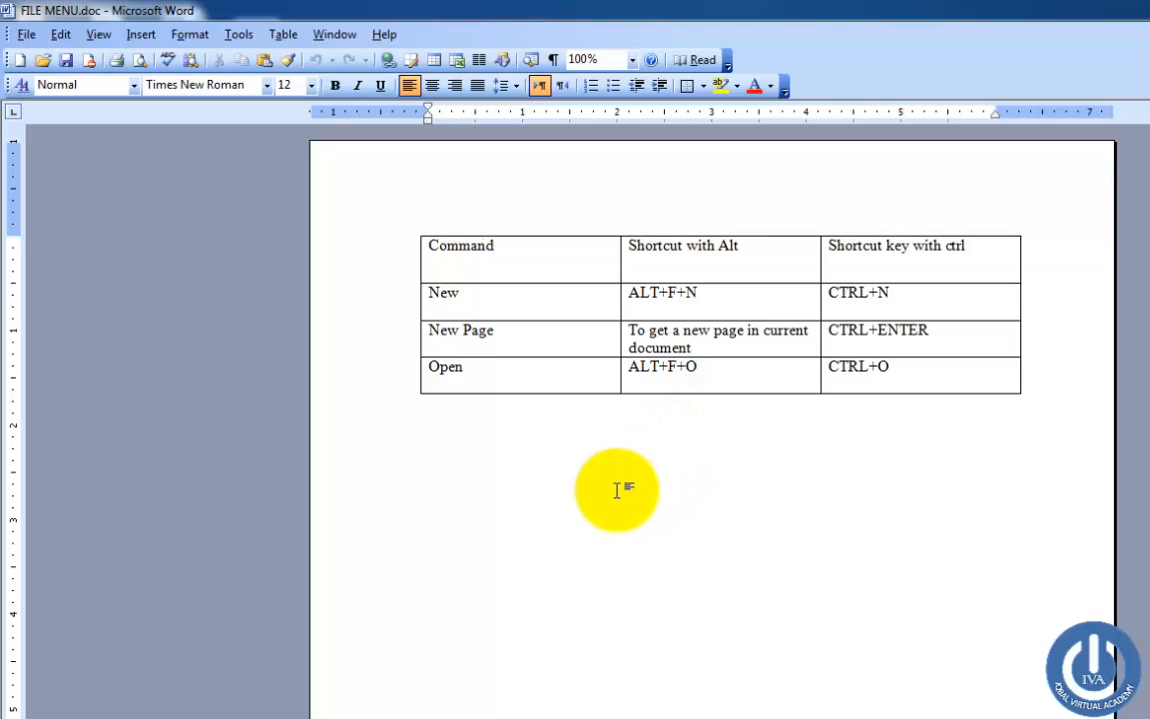
pyautogui.write('S ADF AS DF AS DF ASD F SAD F ASD F SAD F')
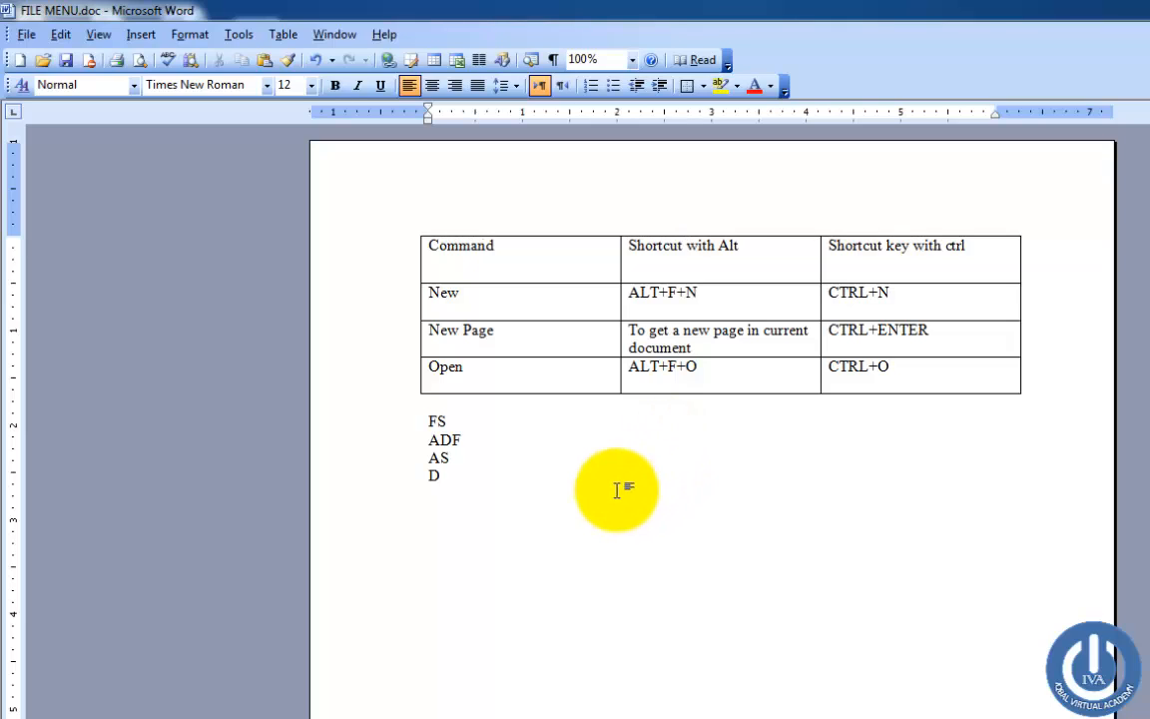
pyautogui.write(' ASD')
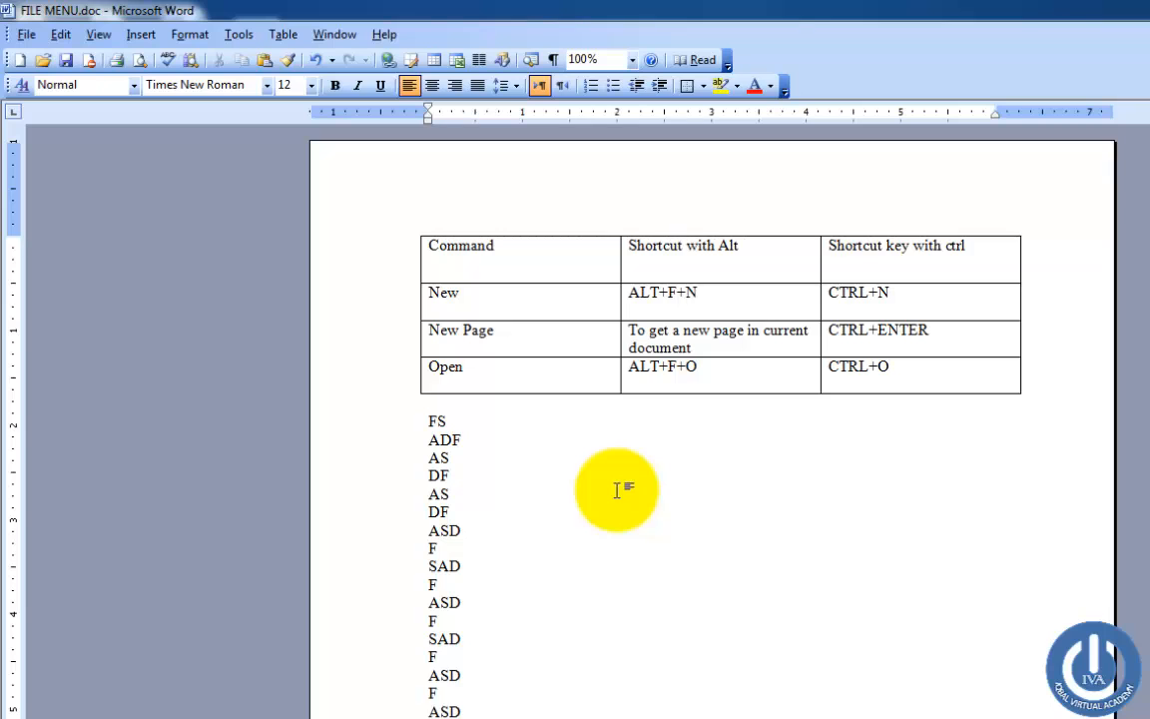
pyautogui.write(' F ASD F SADF AS DF ASD F ASDF AS DF')
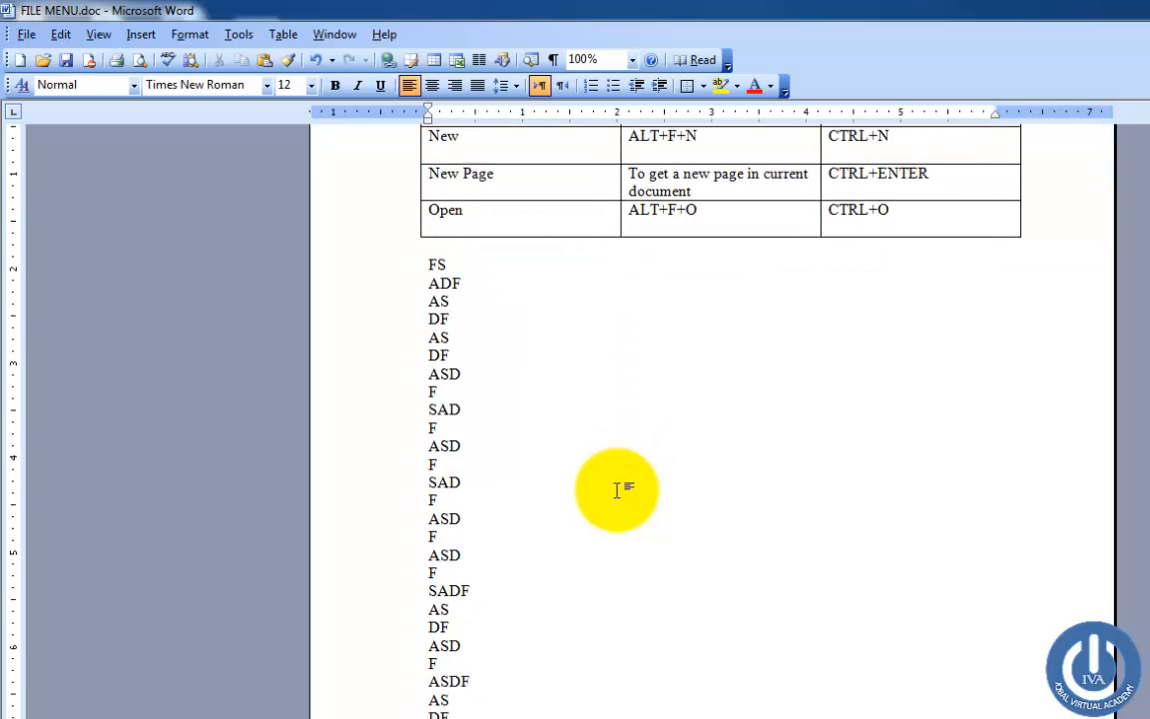
pyautogui.write(' ASD F SADFAS DF ASD FA SDF ASD F SAD FAS')
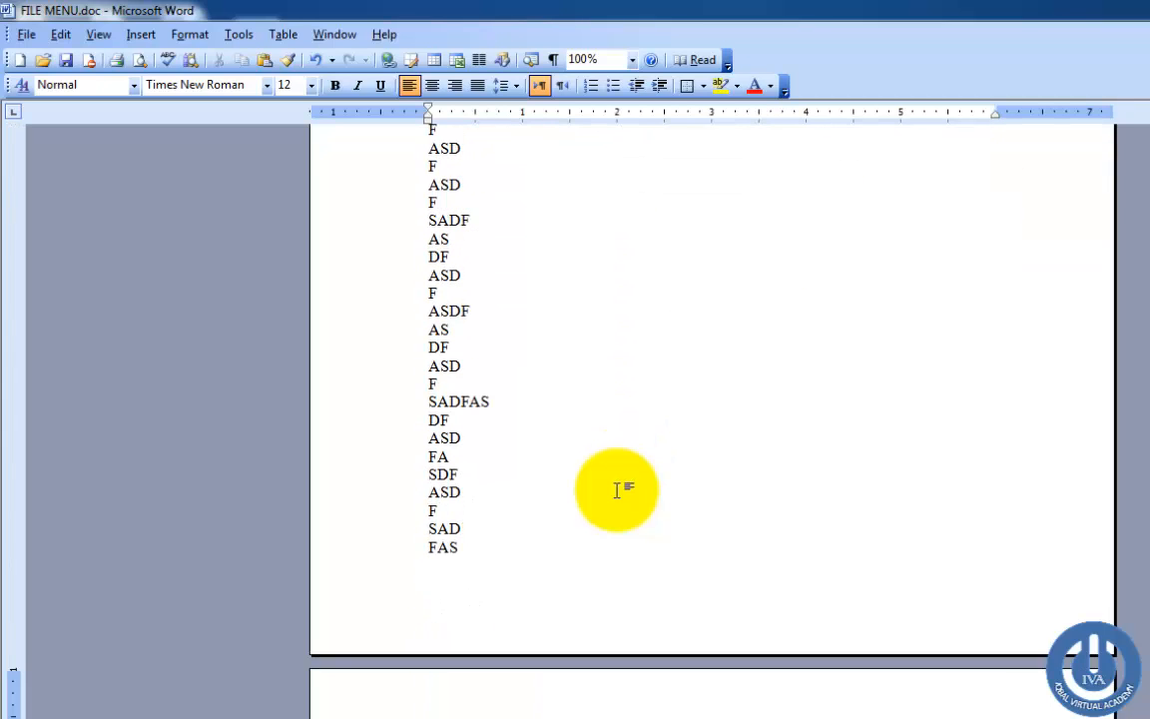
pyautogui.moveTo(395, 511); pyautogui.dragTo(516, 426)
pyautogui.press('Delete')
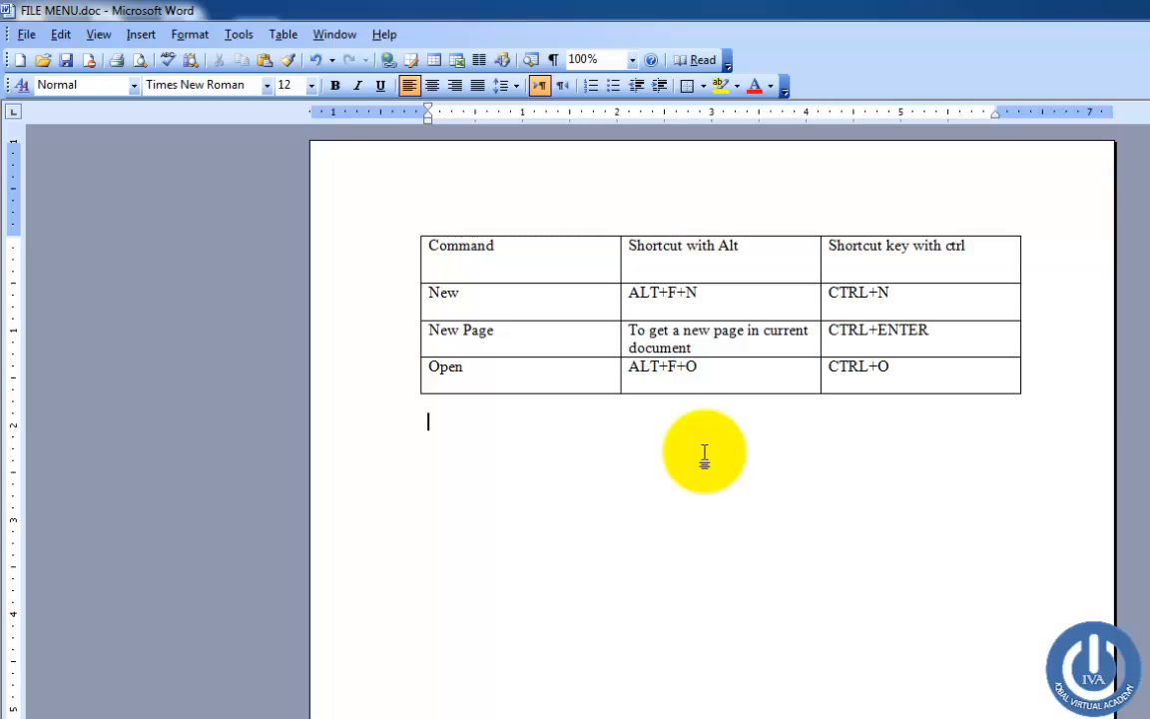
# Add a new empty row to the table below the Open row
pyautogui.click(968, 382)
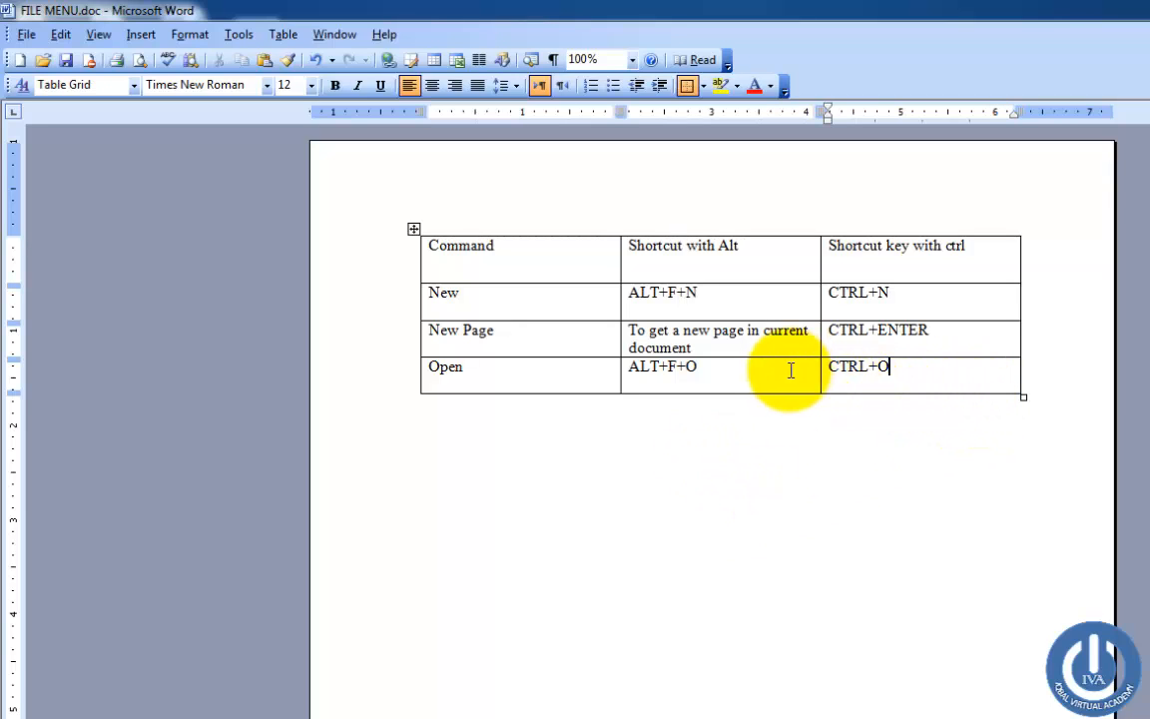
pyautogui.click(759, 378)
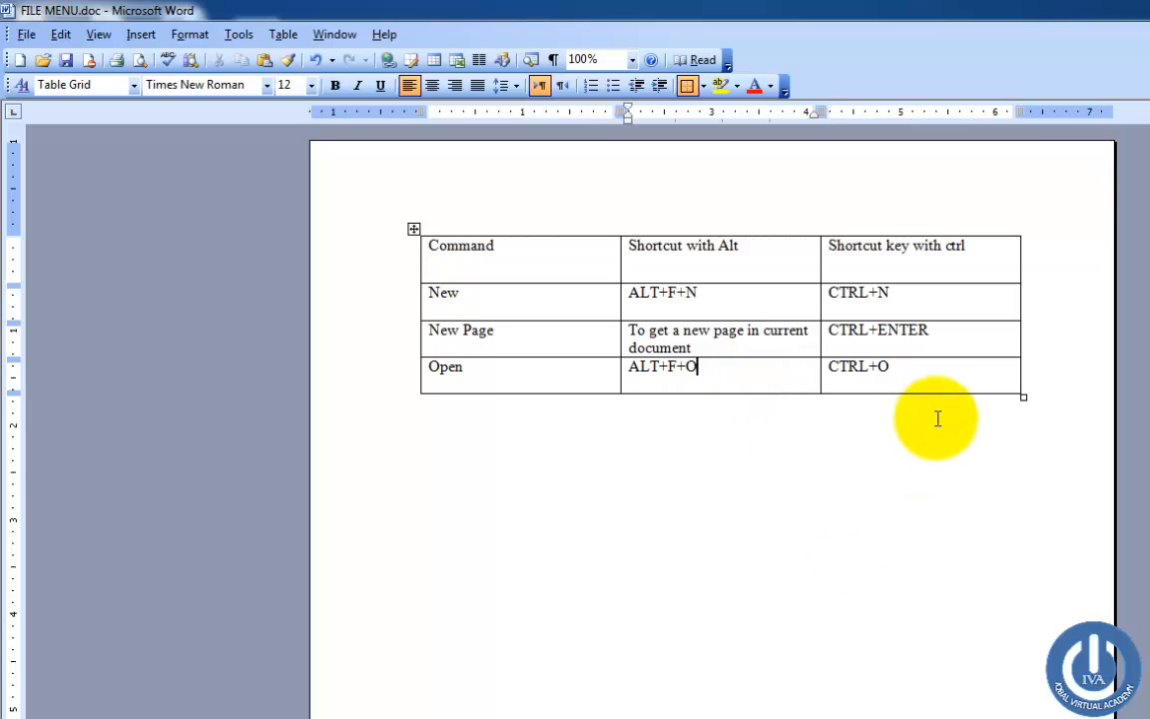
pyautogui.click(939, 383)
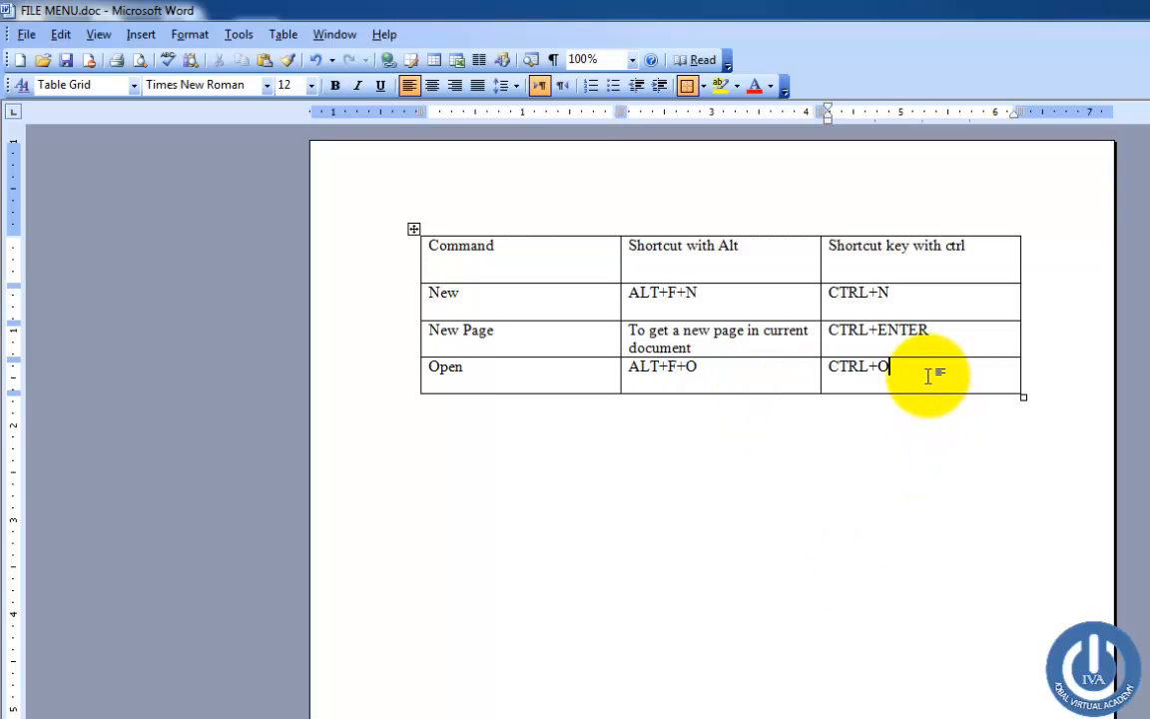
pyautogui.press('Tab')
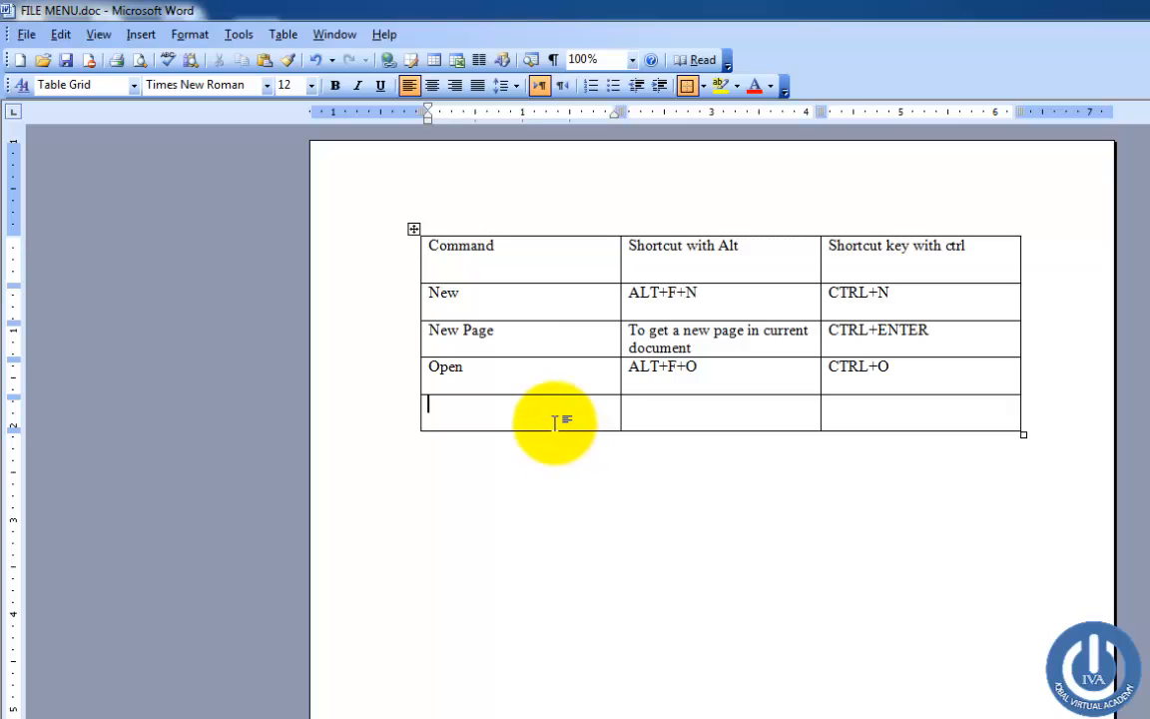
# Enter "Close" as the command in the new row and "ALT+F+C" as its Alt shortcut
pyautogui.click(26, 35)
pyautogui.click(488, 418)
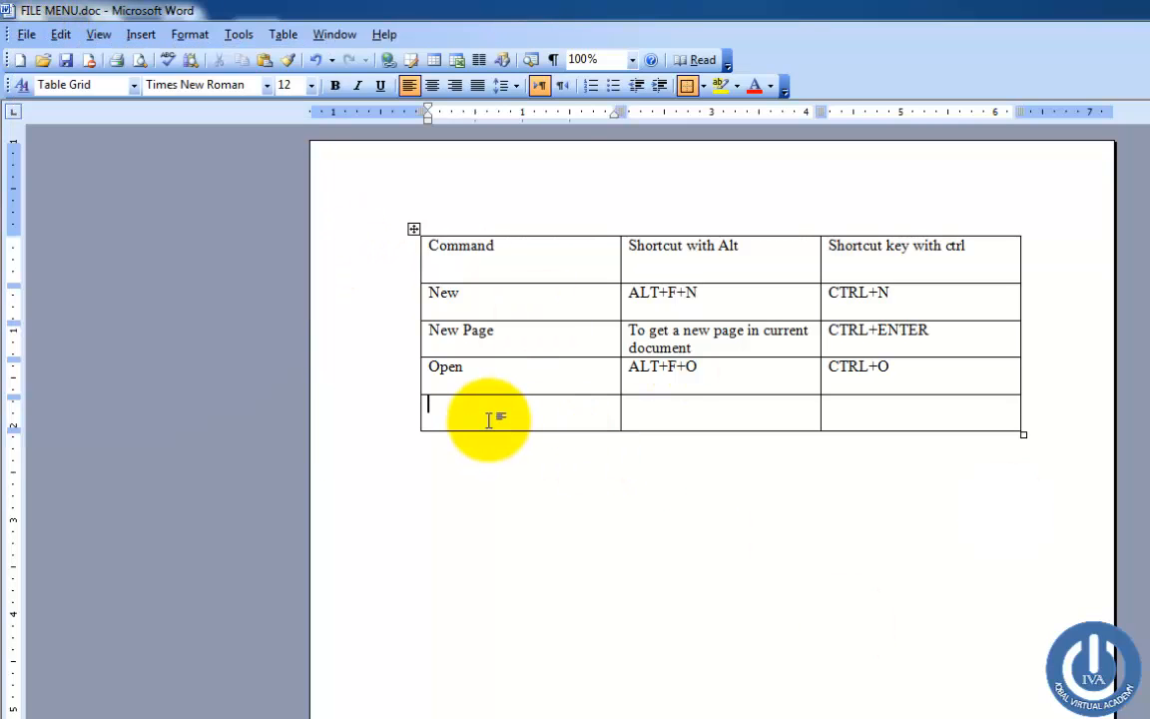
pyautogui.write('CL')
pyautogui.write('lose')
pyautogui.press('Tab')
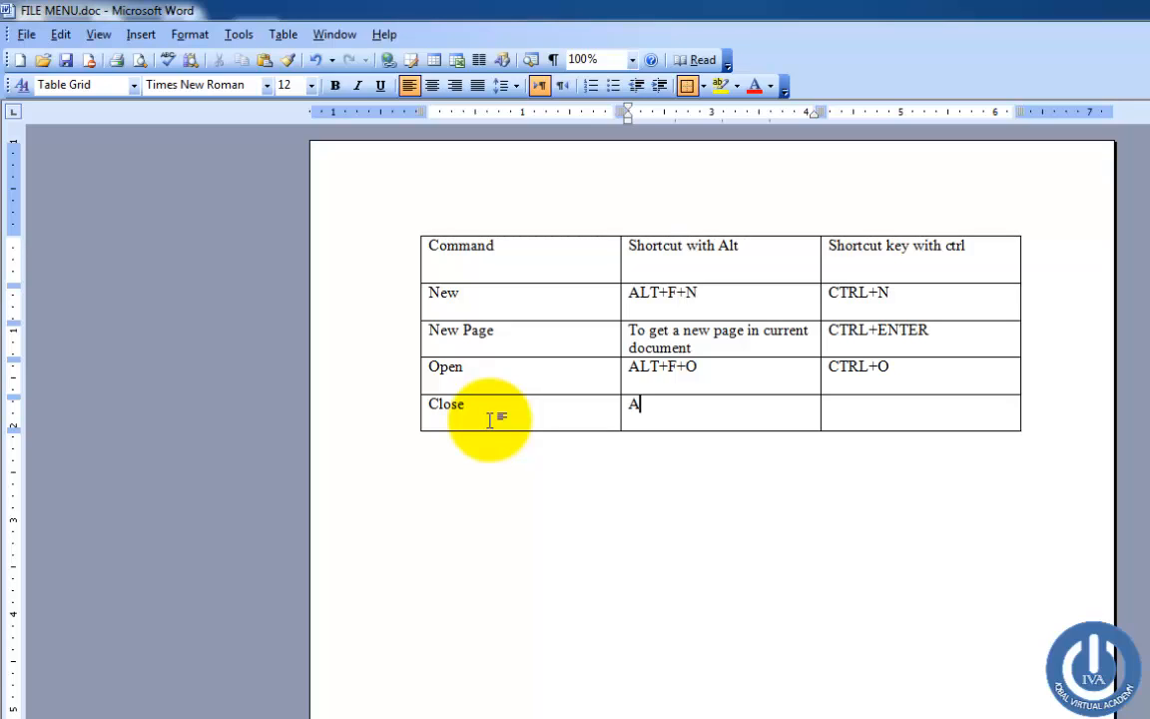
pyautogui.write('ALT+F+C')
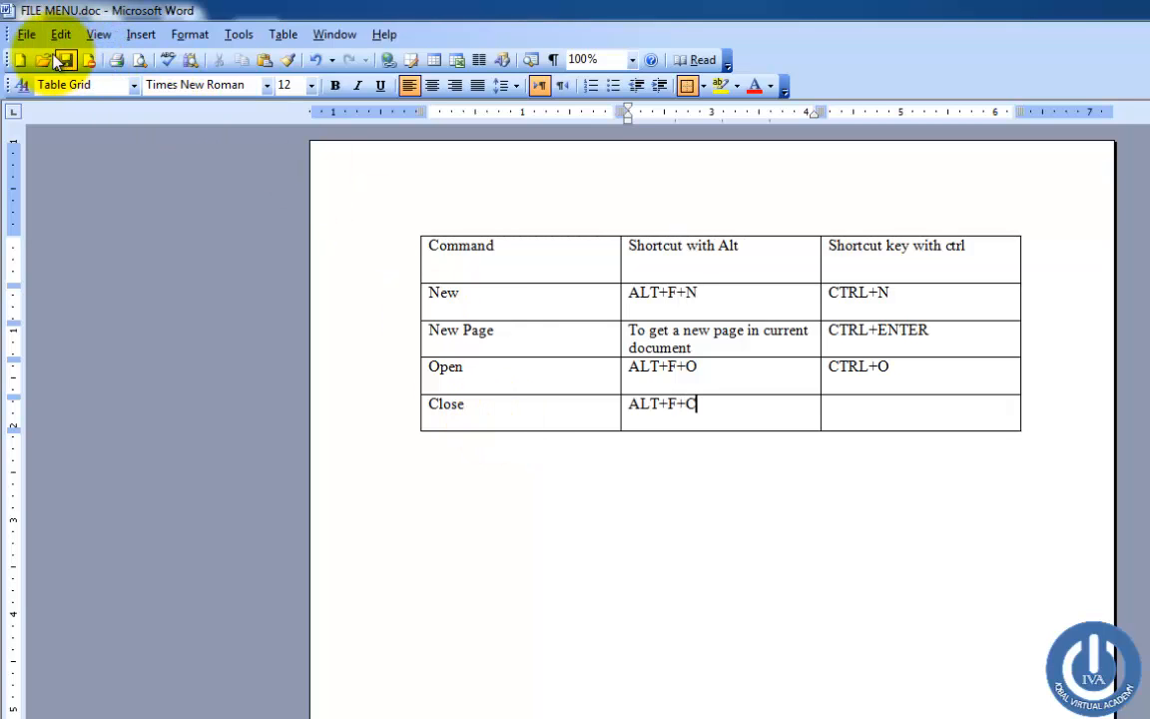
# Check the File menu's Close entry and enter "CTRL+W" and "CTRL+F4" on separate lines as the Close row's Ctrl shortcuts
pyautogui.click(26, 34)
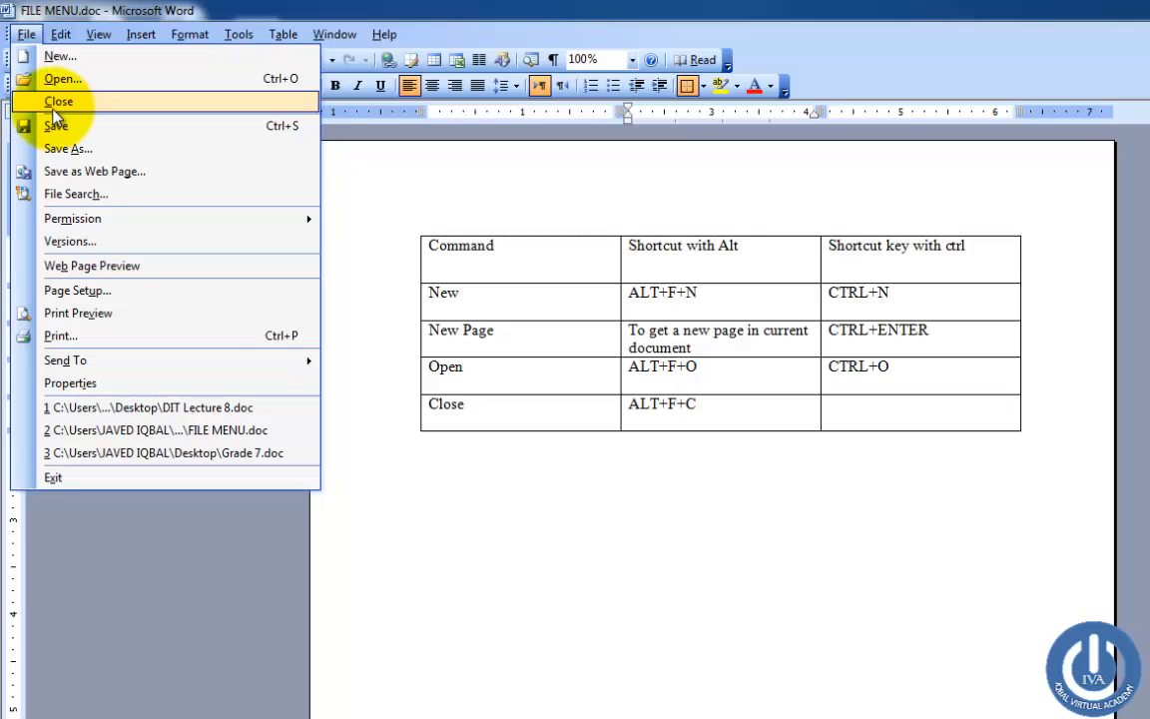
pyautogui.click(851, 408)
pyautogui.click(770, 413)
pyautogui.click(902, 420)
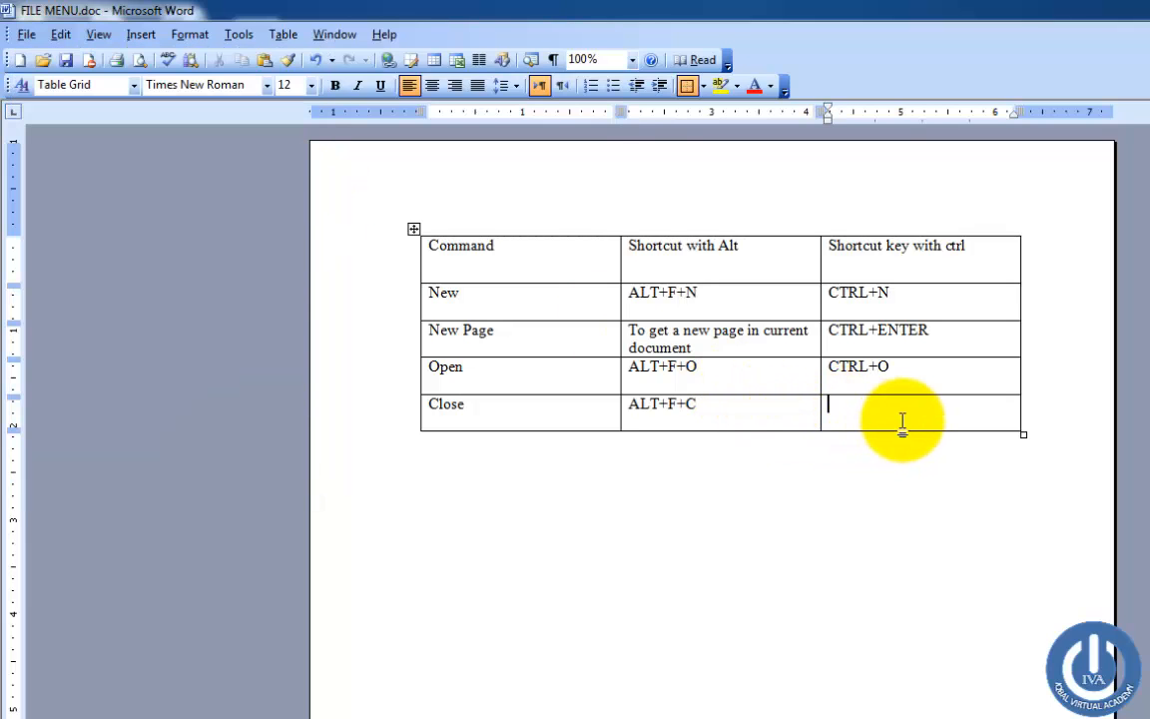
pyautogui.write('CTRL+F')
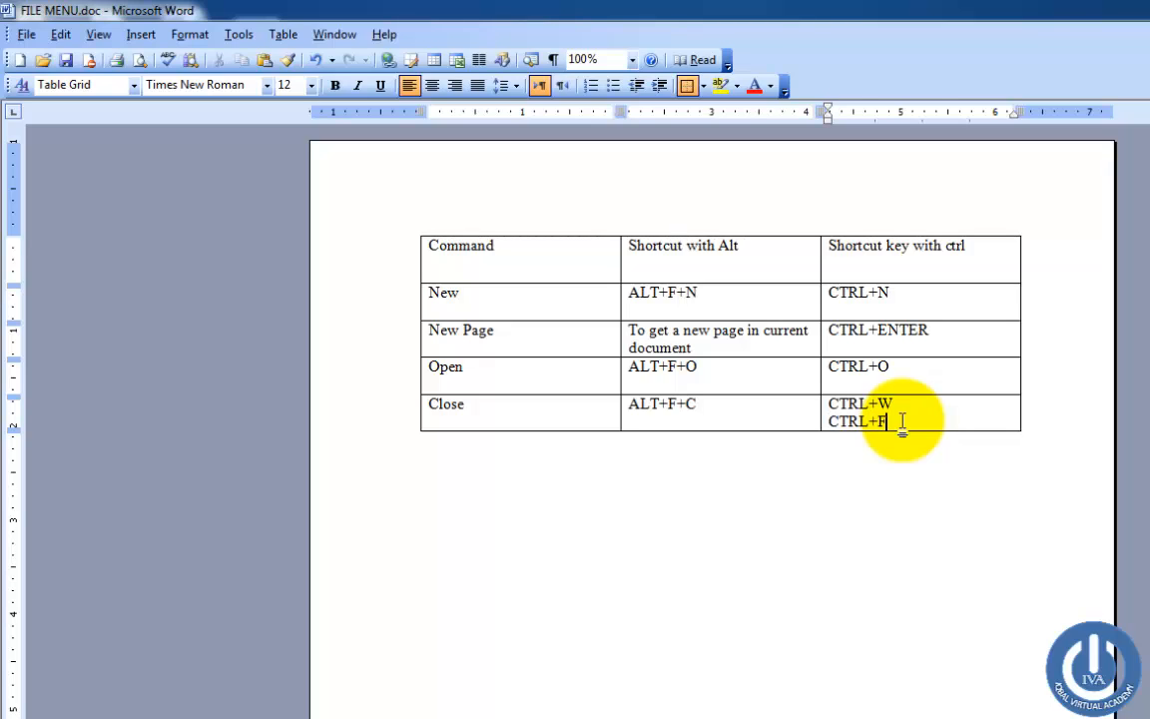
pyautogui.write('4')
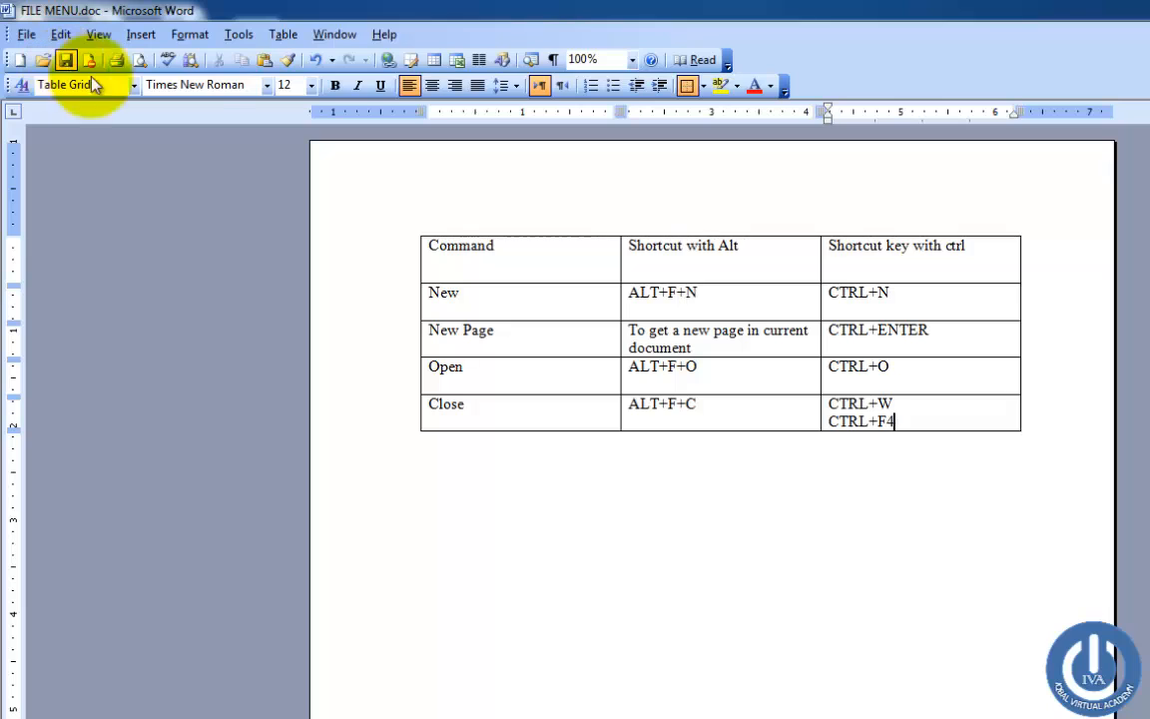
# Save and close FILE MENU.doc, trying the first Ctrl shortcut listed for Close, and reopen it from the Desktop
pyautogui.click(677, 525)
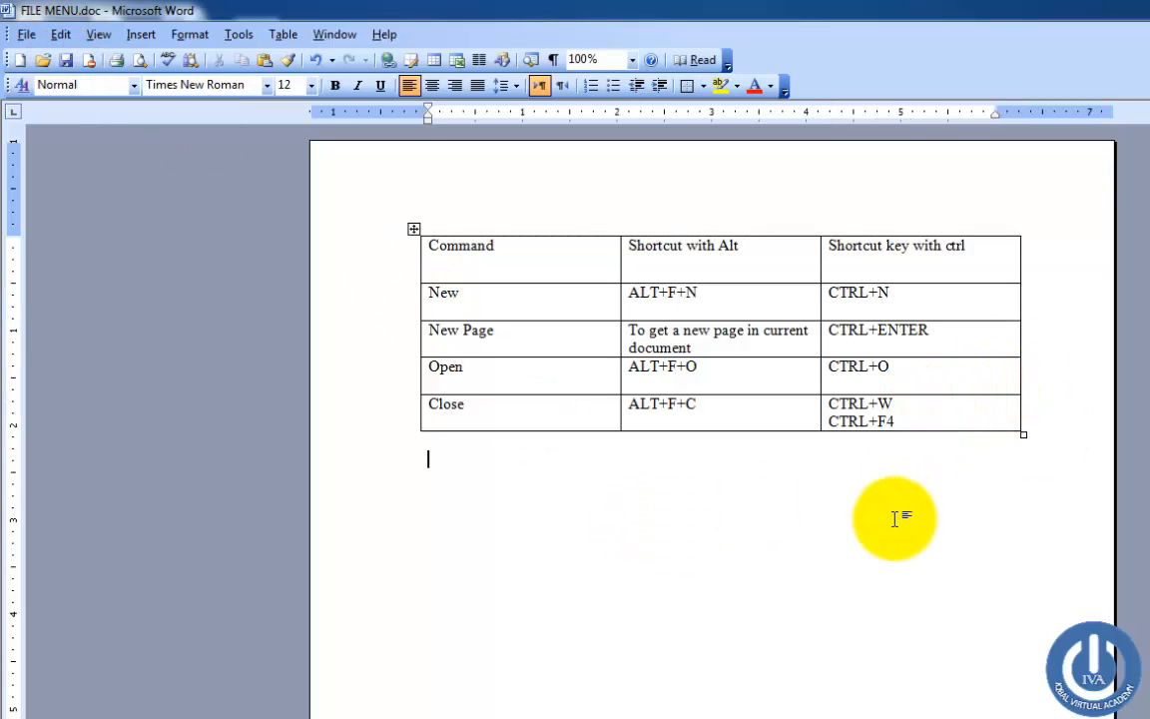
pyautogui.hotkey('ctrl', 'w')
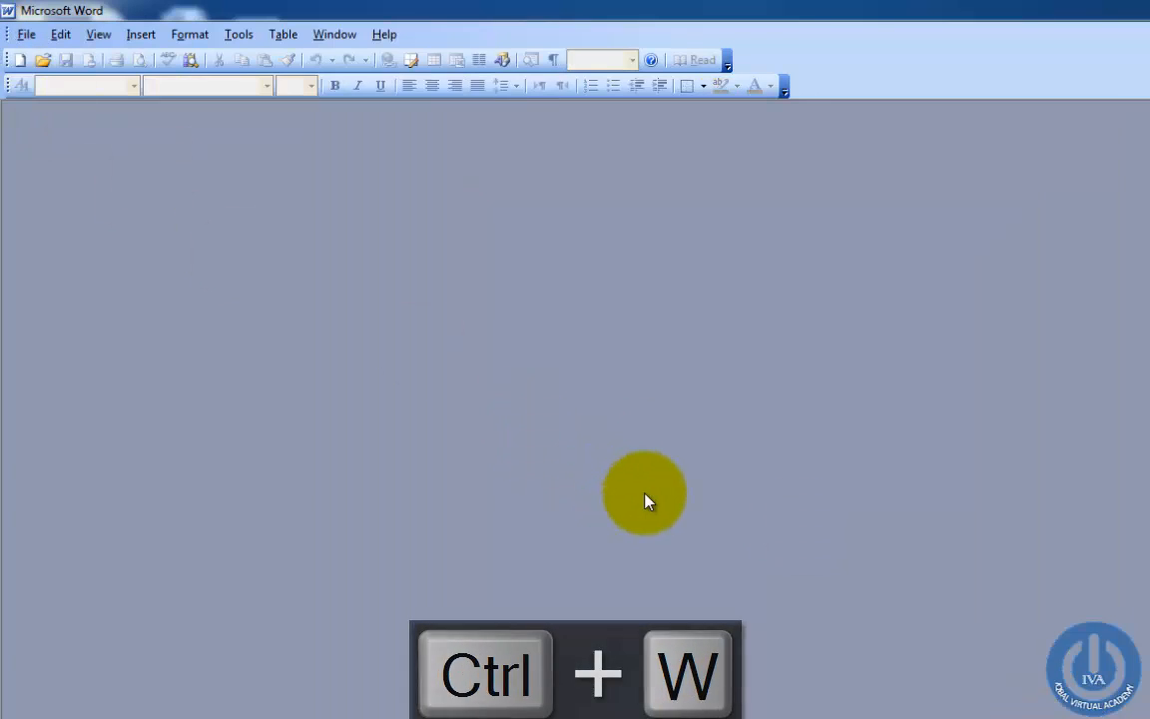
pyautogui.hotkey('alt', 'f')
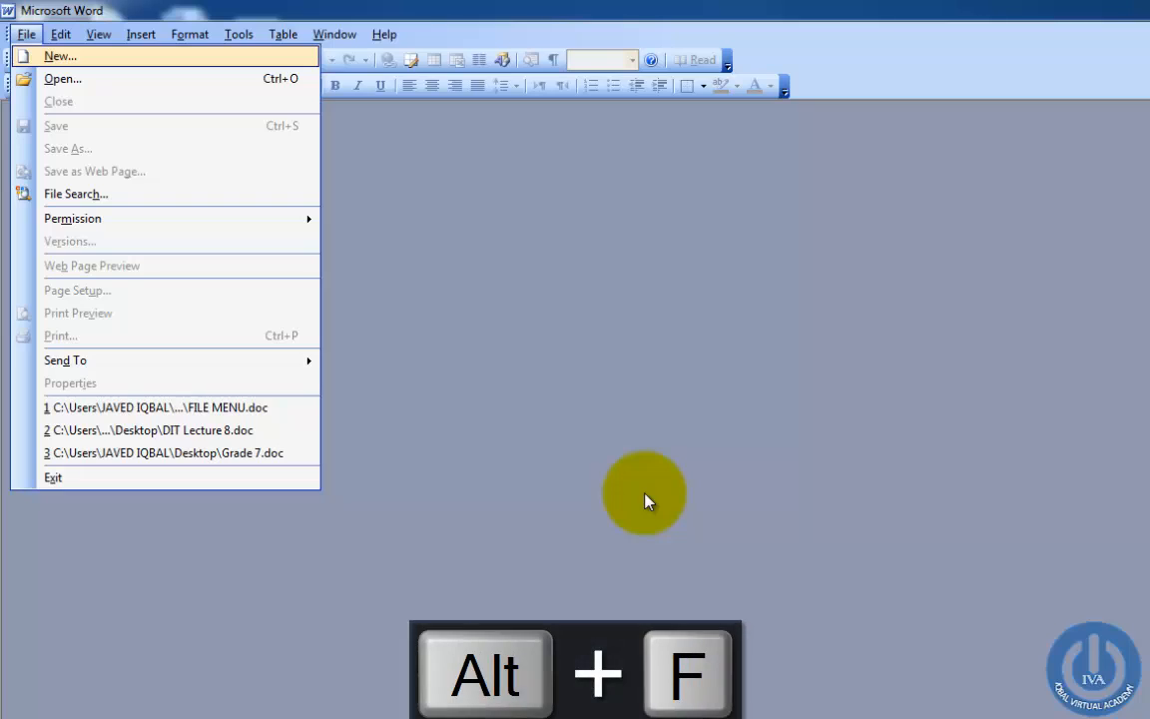
pyautogui.press('o')
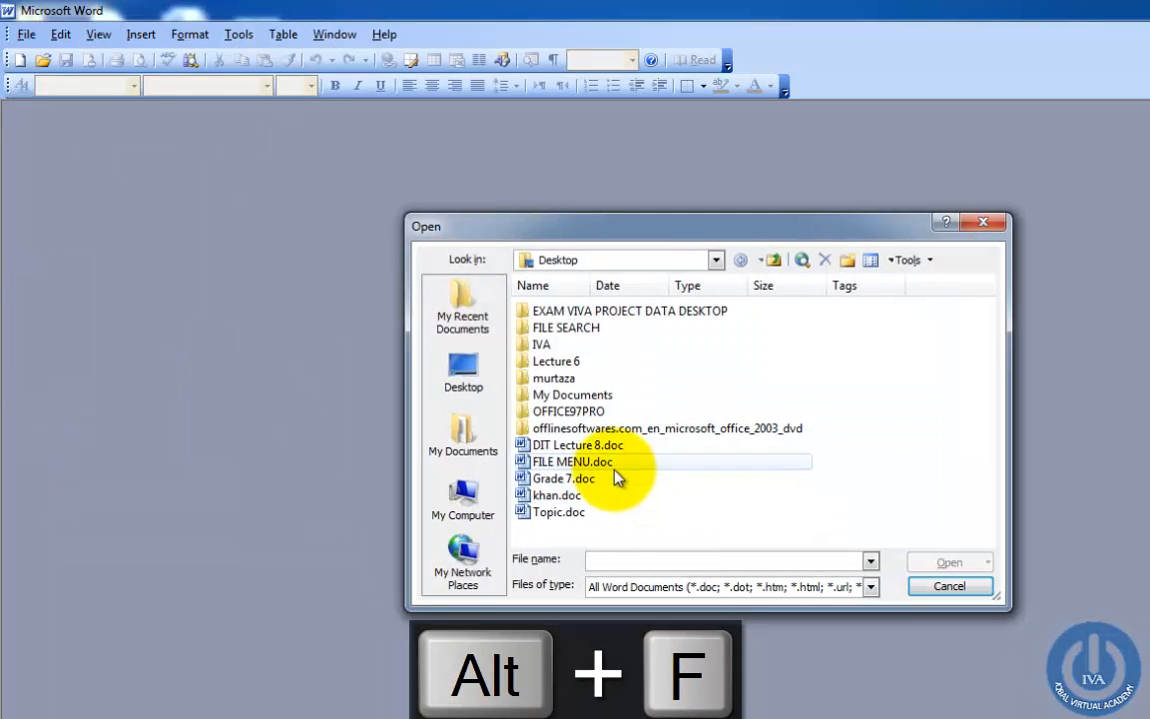
pyautogui.click(604, 463)
pyautogui.click(975, 570)
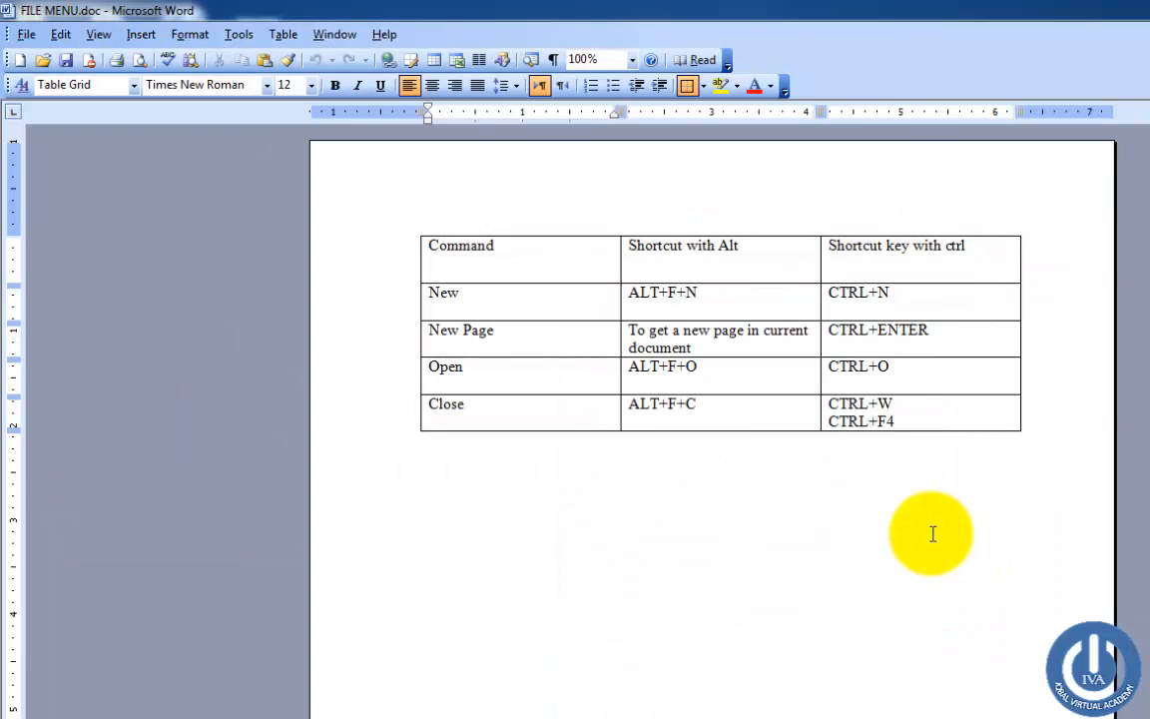
# Close the document again, trying the second Ctrl shortcut listed for Close, and reopen FILE MENU.doc from the Desktop
pyautogui.click(920, 427)
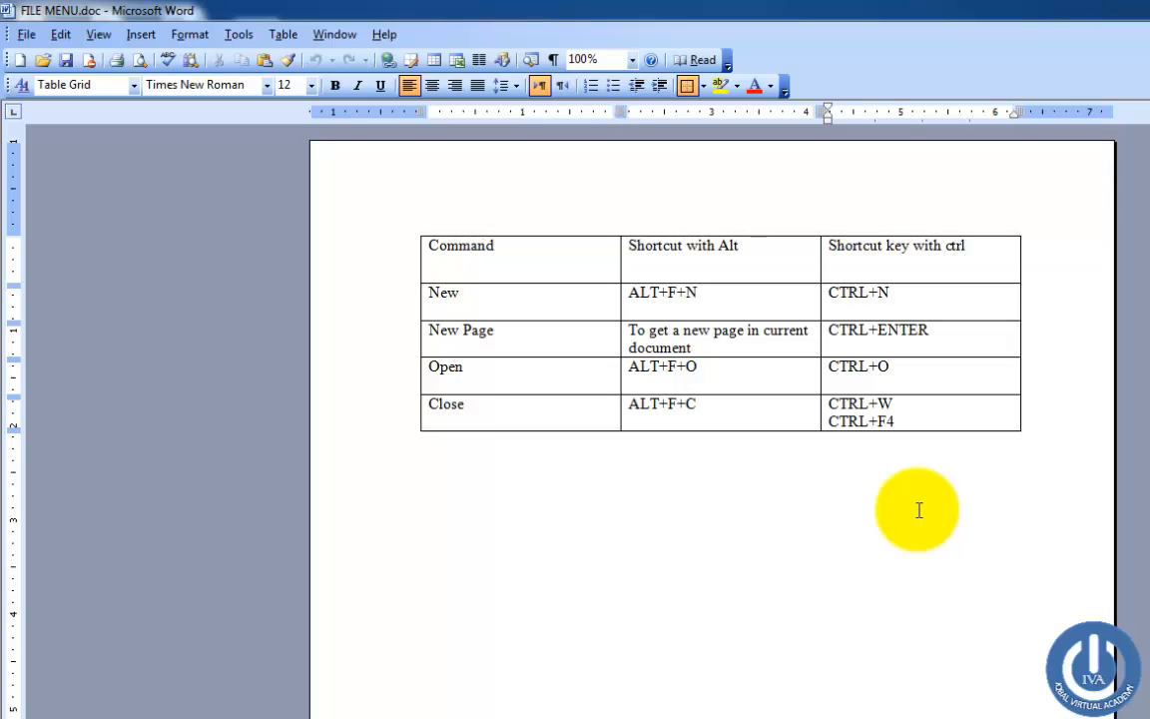
pyautogui.hotkey('ctrl', 'F4')
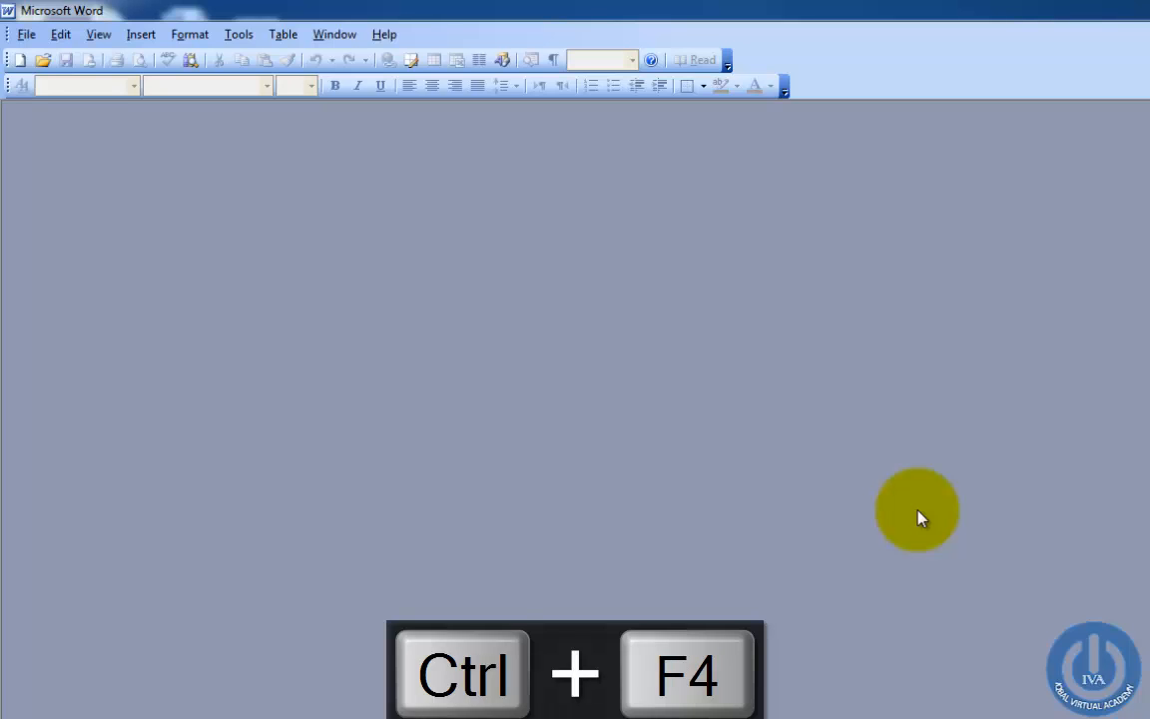
pyautogui.hotkey('alt', 'f')
pyautogui.press('o')
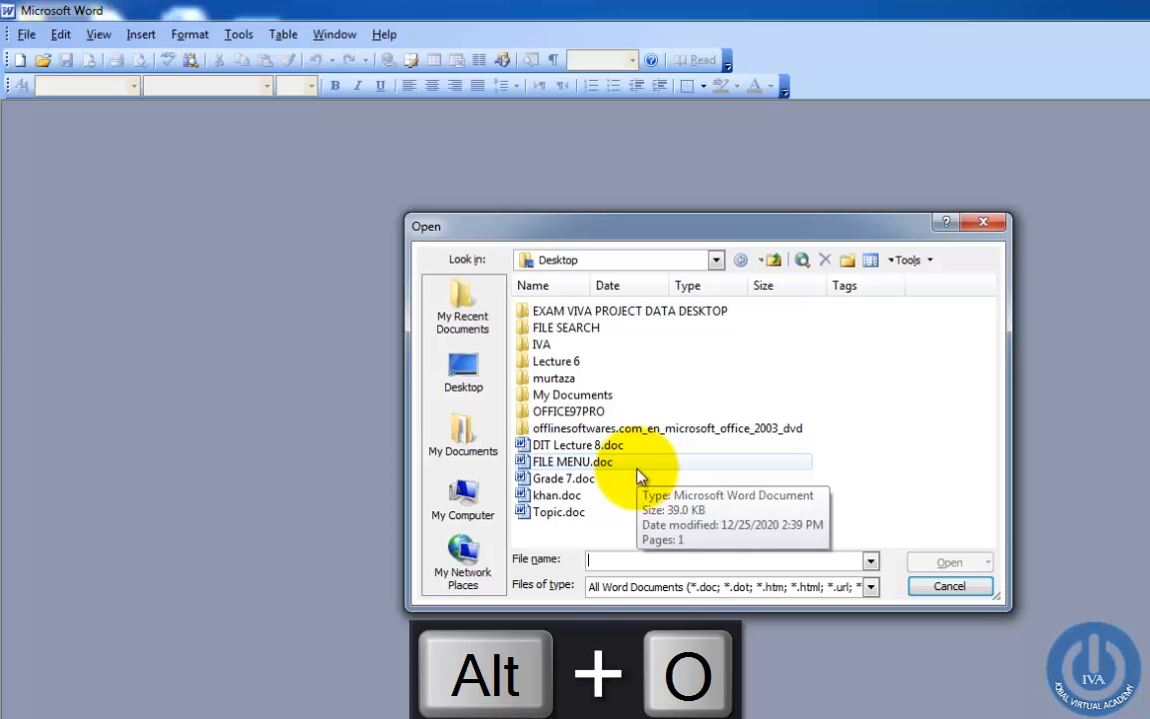
pyautogui.click(955, 589)
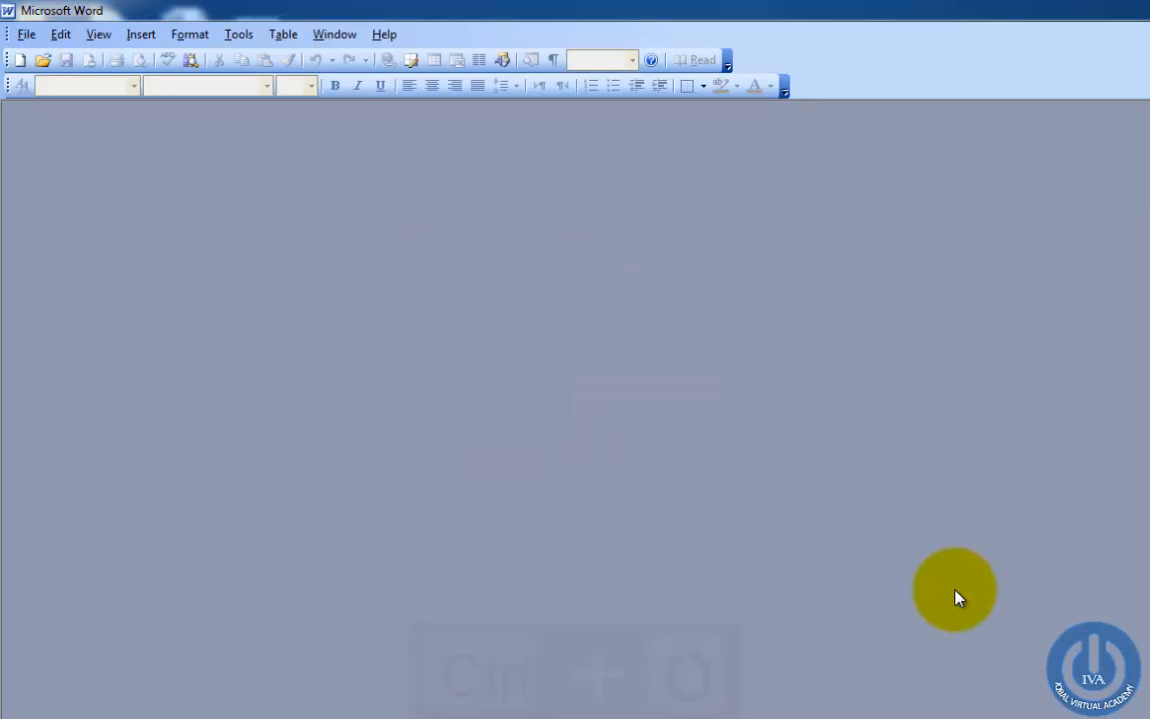
pyautogui.hotkey('ctrl', 'o')
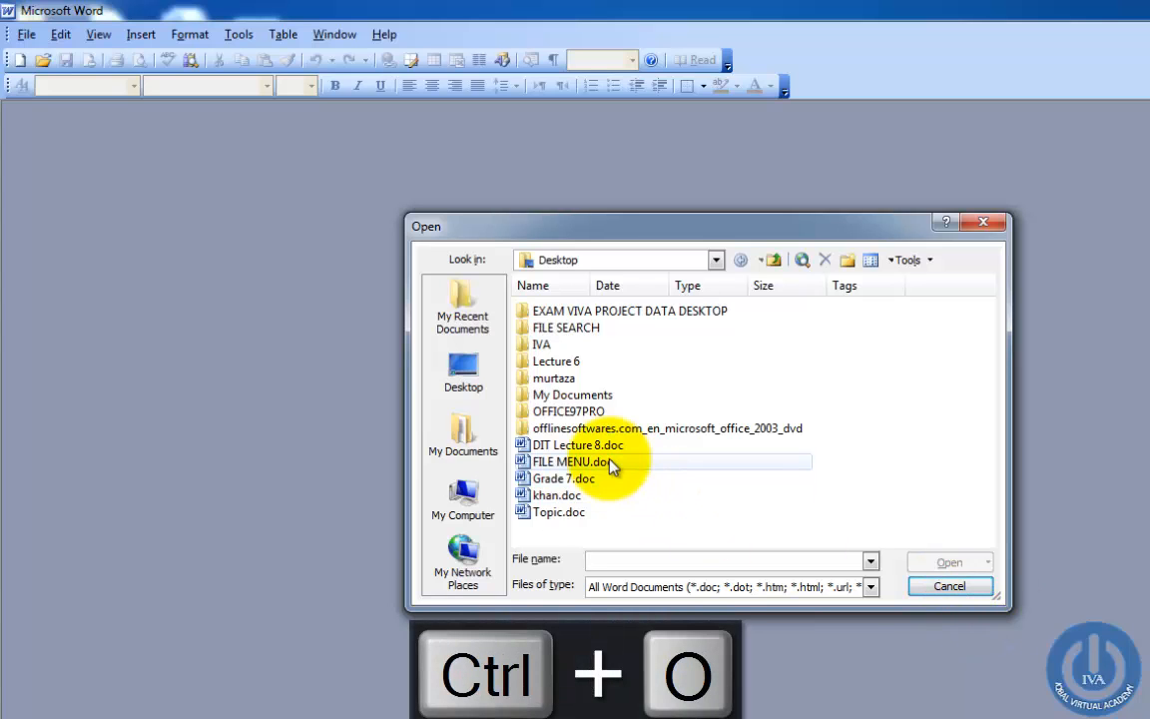
pyautogui.click(559, 461)
pyautogui.click(948, 561)
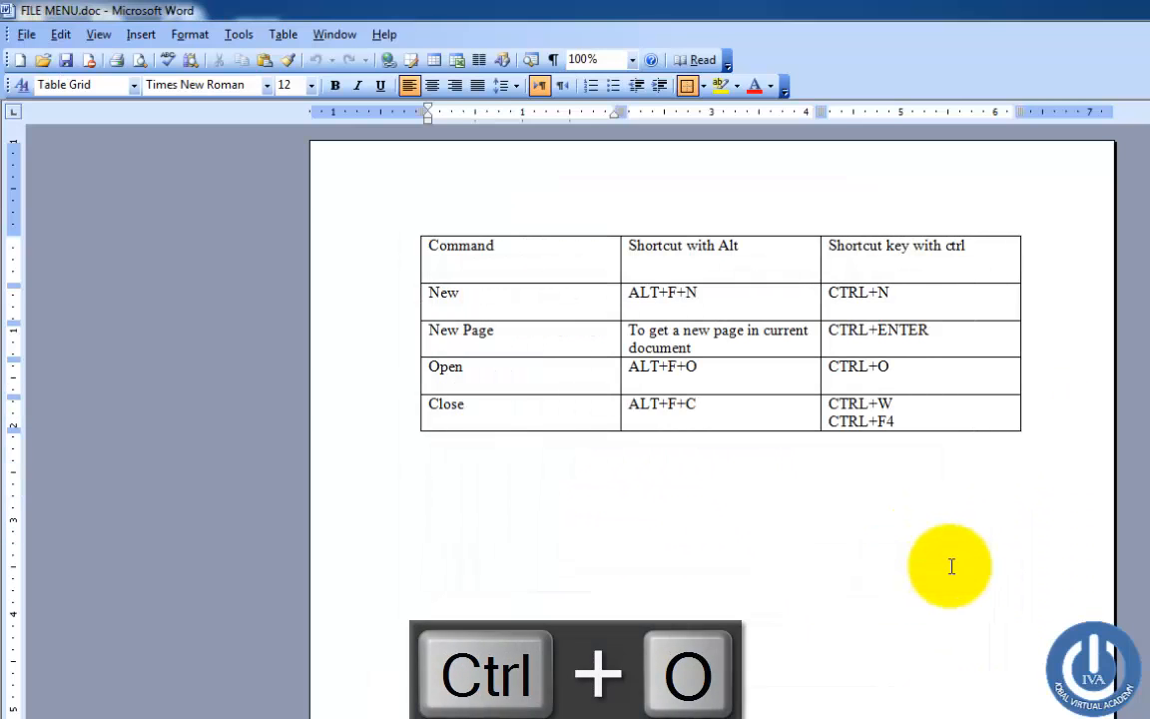
# Review the Close row's entries and add a new empty row below it at the end of the table
pyautogui.click(928, 421)
pyautogui.click(911, 404)
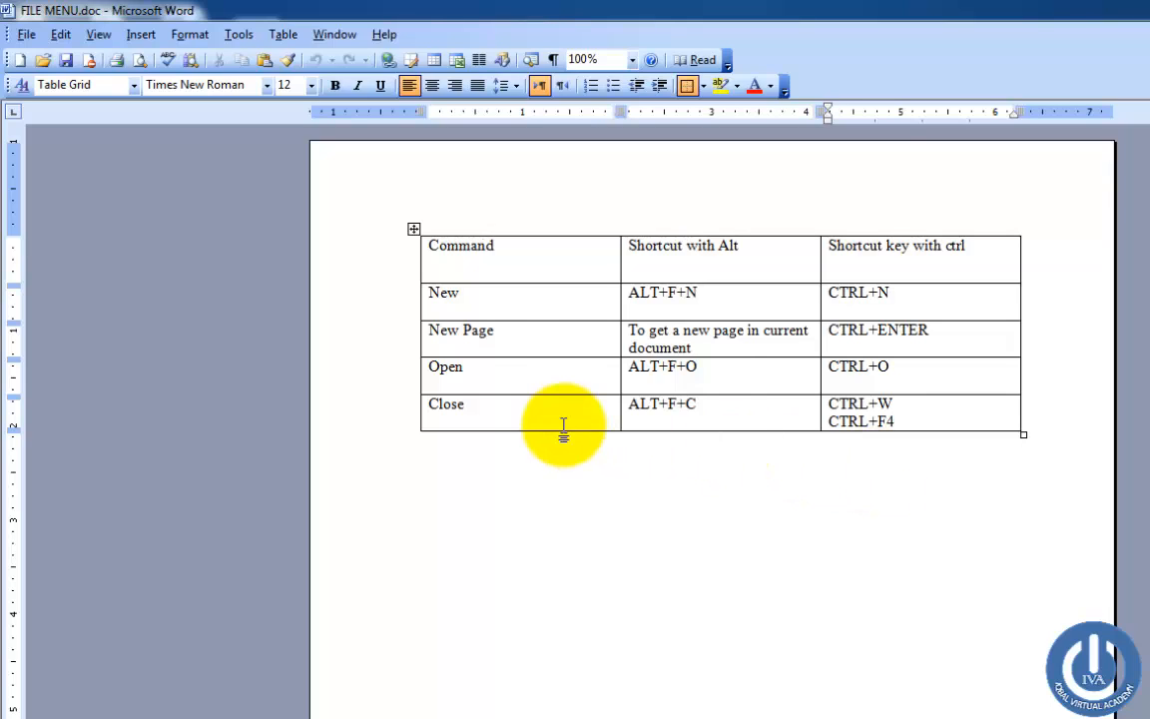
pyautogui.click(531, 411)
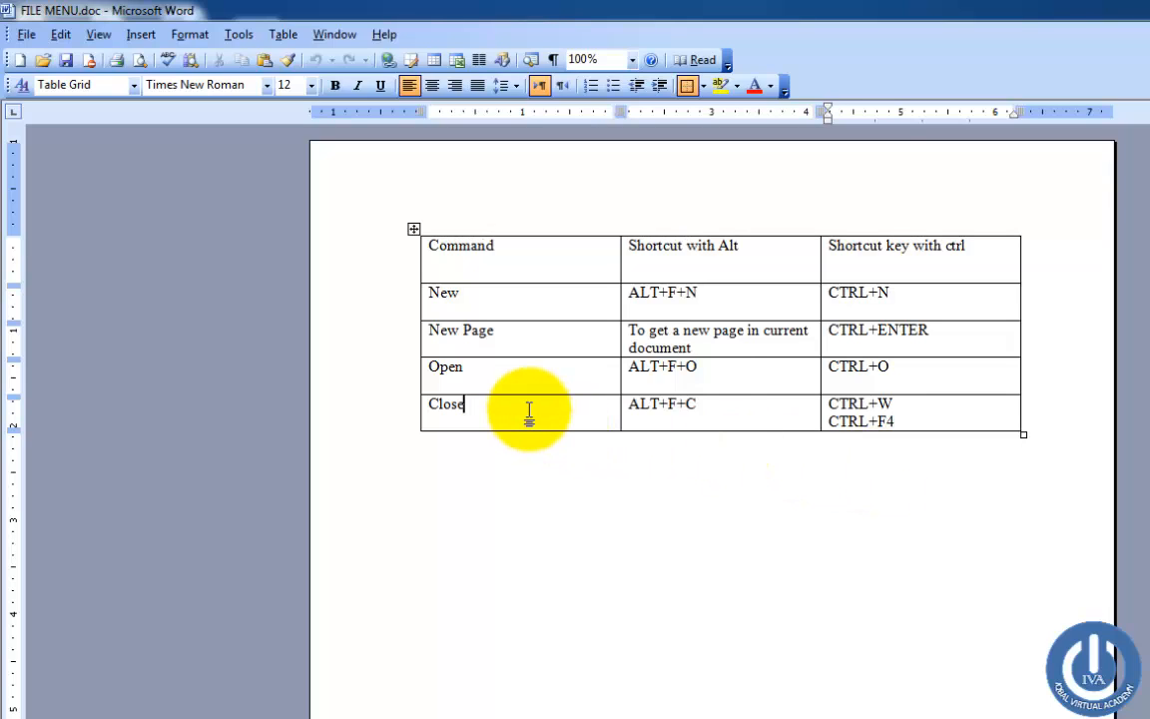
pyautogui.click(526, 476)
pyautogui.click(614, 412)
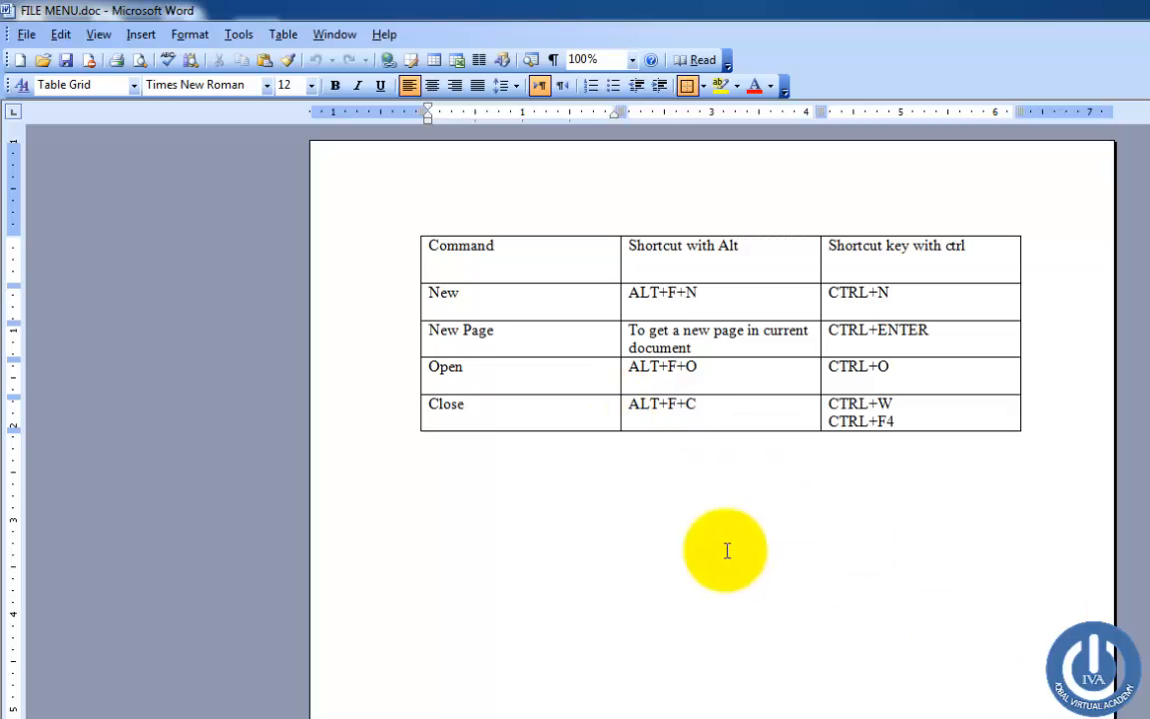
pyautogui.click(946, 417)
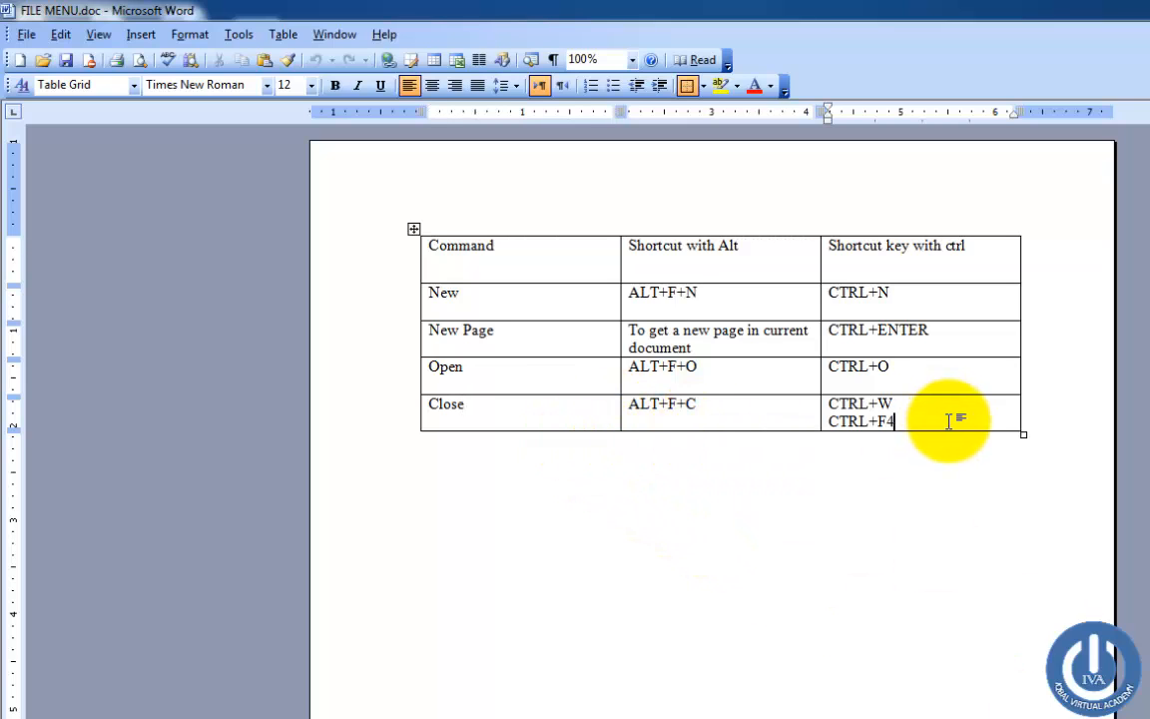
pyautogui.press('Tab')
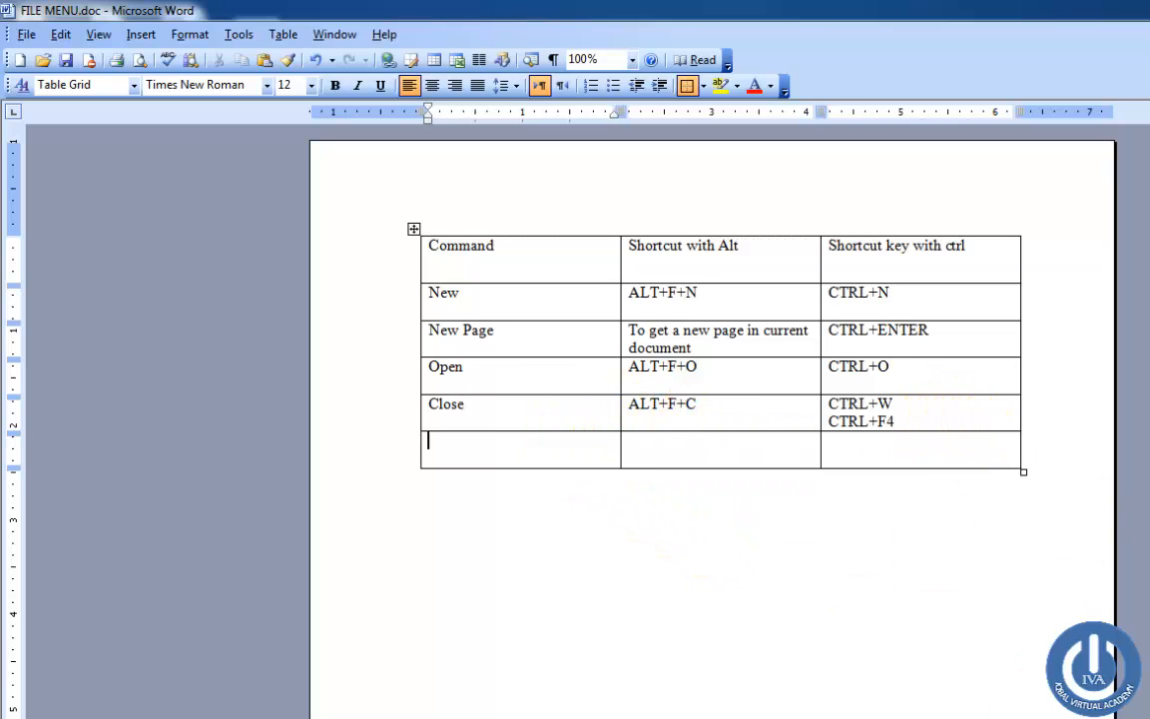
# Check the File menu's Save entry and fill the empty last row with "Save" and its Alt shortcut "ALT+F+S"
pyautogui.click(27, 34)
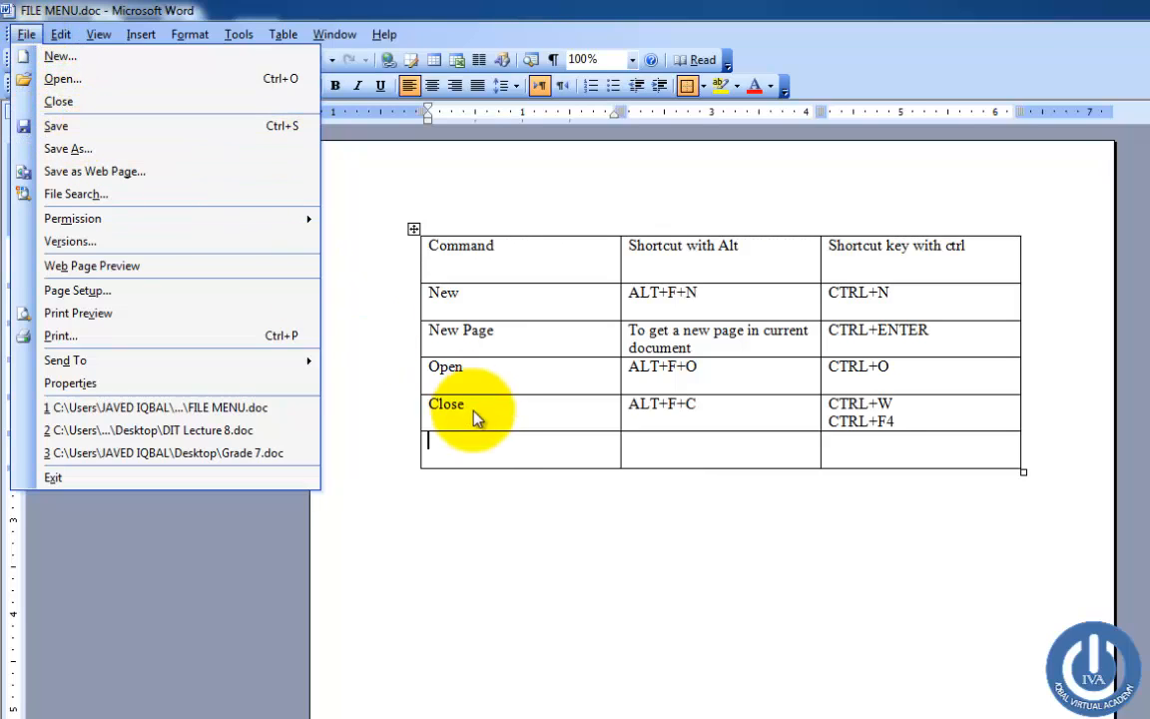
pyautogui.click(486, 440)
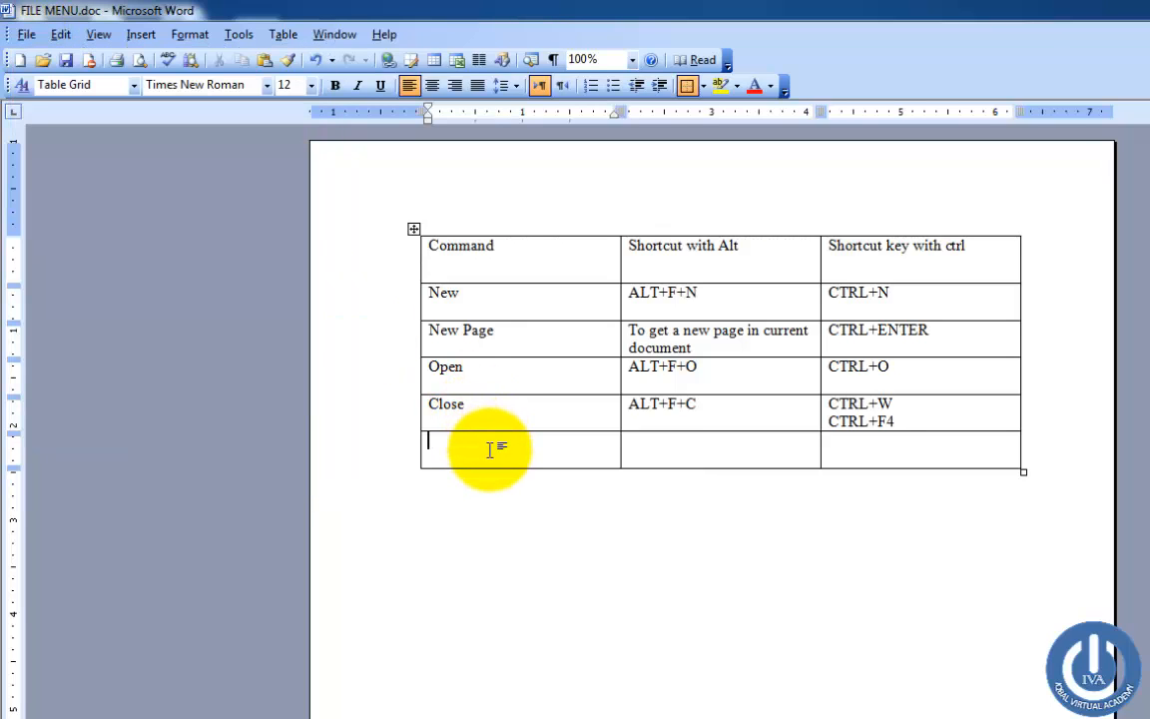
pyautogui.write('S')
pyautogui.press('BackSpace')
pyautogui.press('BackSpace')
pyautogui.press('BackSpace')
pyautogui.write('ave')
pyautogui.press('Tab')
pyautogui.write('a')
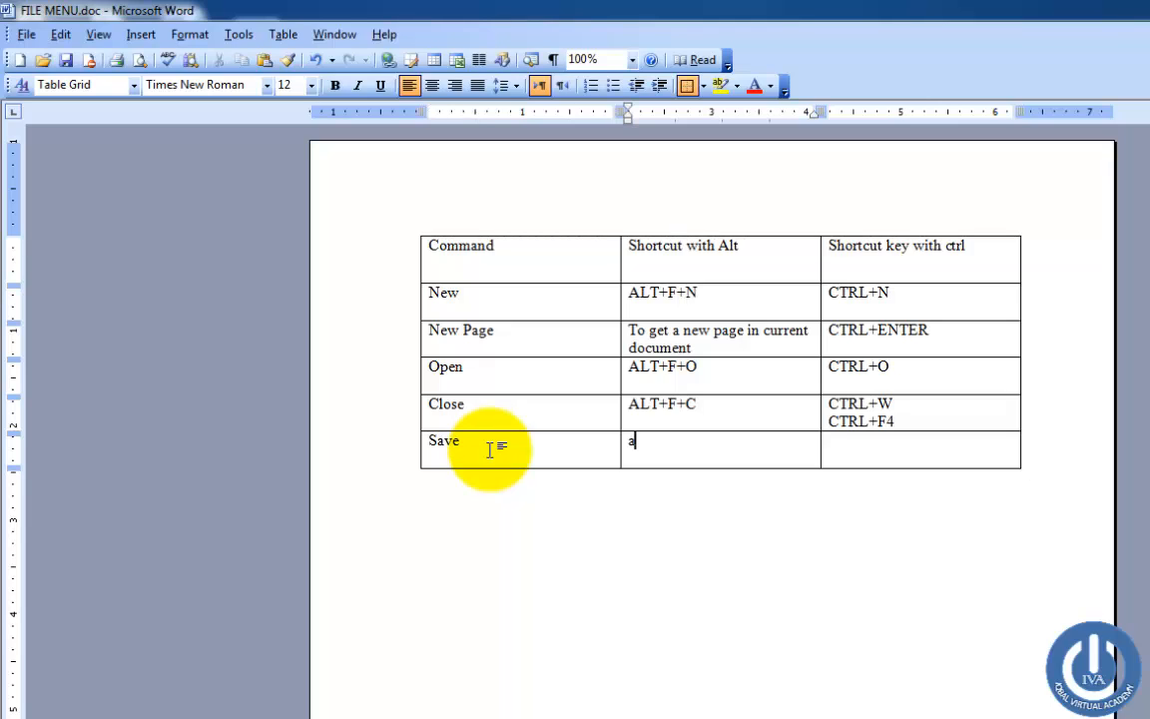
pyautogui.press('BackSpace')
pyautogui.write('ALT+F+S')
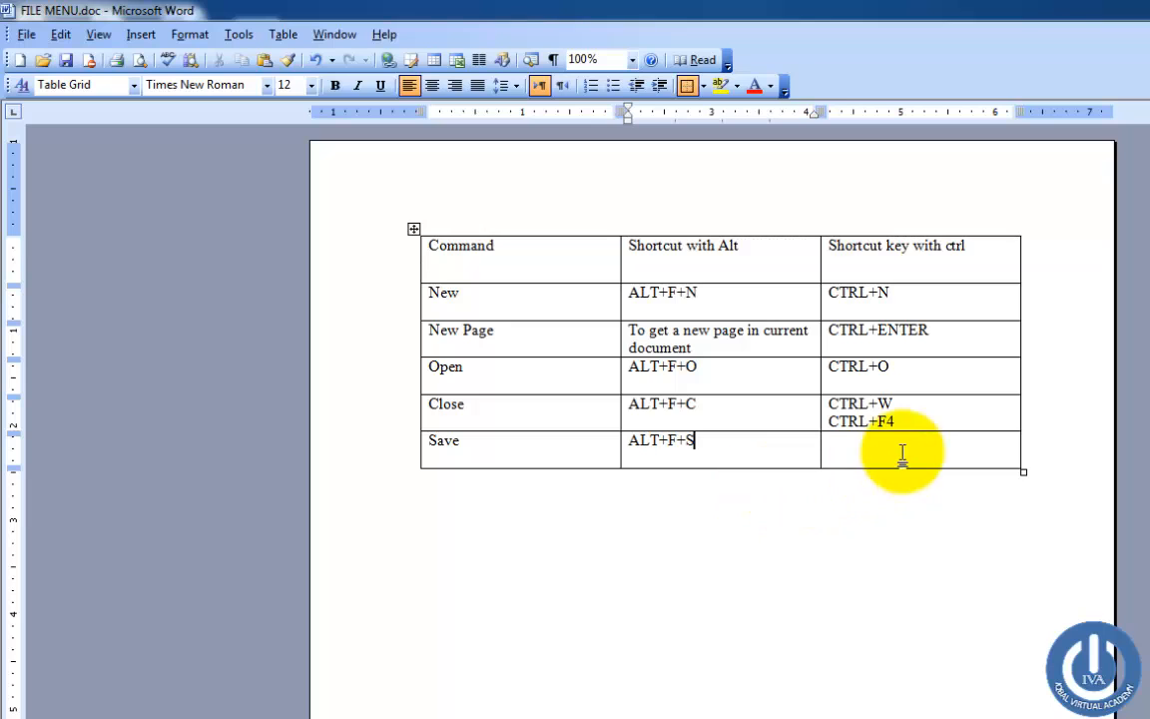
# Look up Save in the File menu and enter "CTRL+S" as the Save row's Ctrl shortcut
pyautogui.click(859, 449)
pyautogui.click(24, 33)
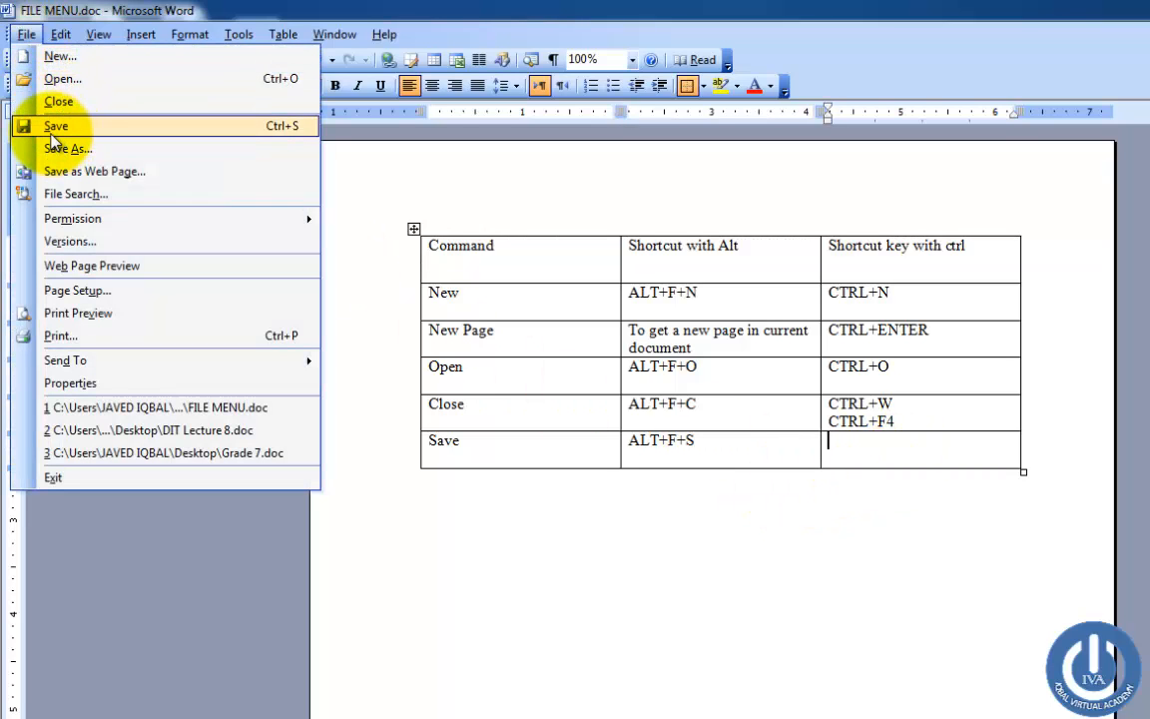
pyautogui.click(759, 457)
pyautogui.click(759, 455)
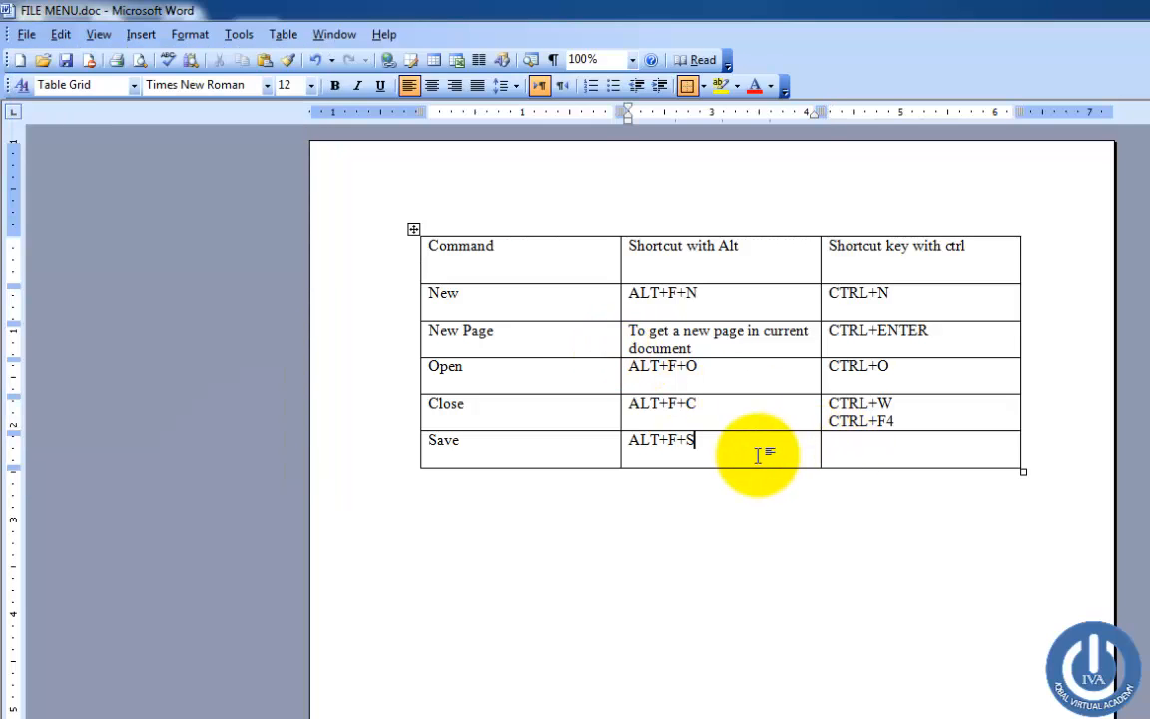
pyautogui.click(918, 454)
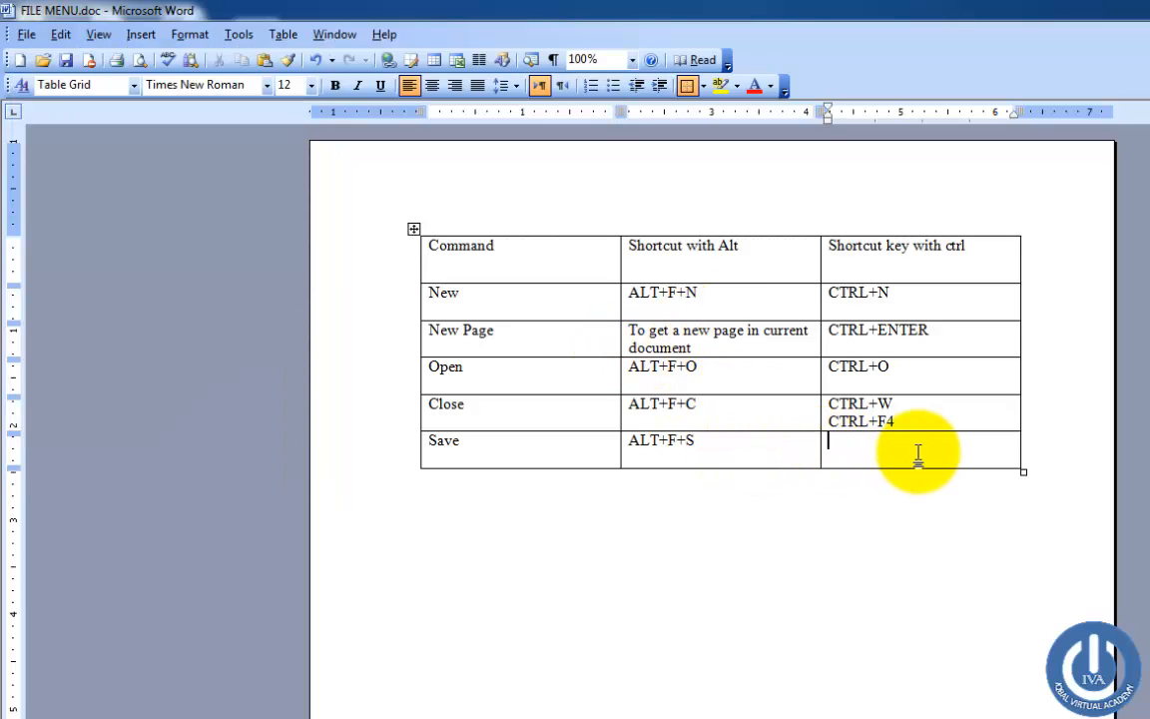
pyautogui.write('CTRL+S')
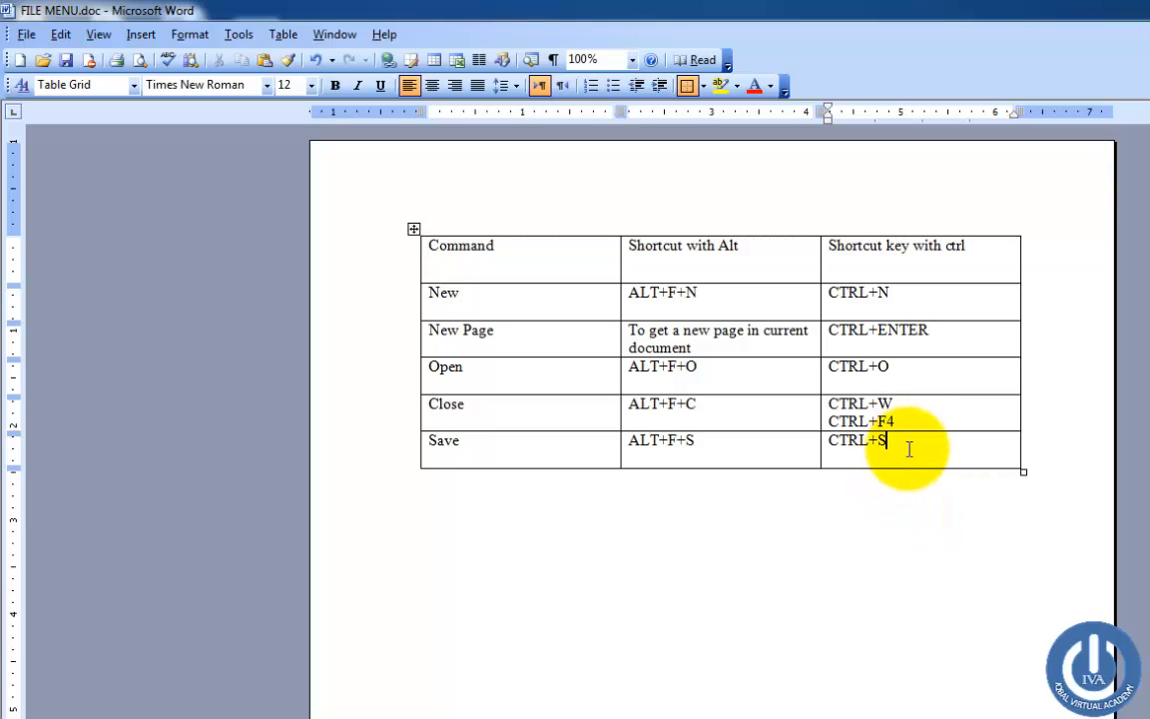
# Review the Save and New rows' shortcut entries and dismiss the Windows color scheme prompt without choosing an option
pyautogui.click(762, 445)
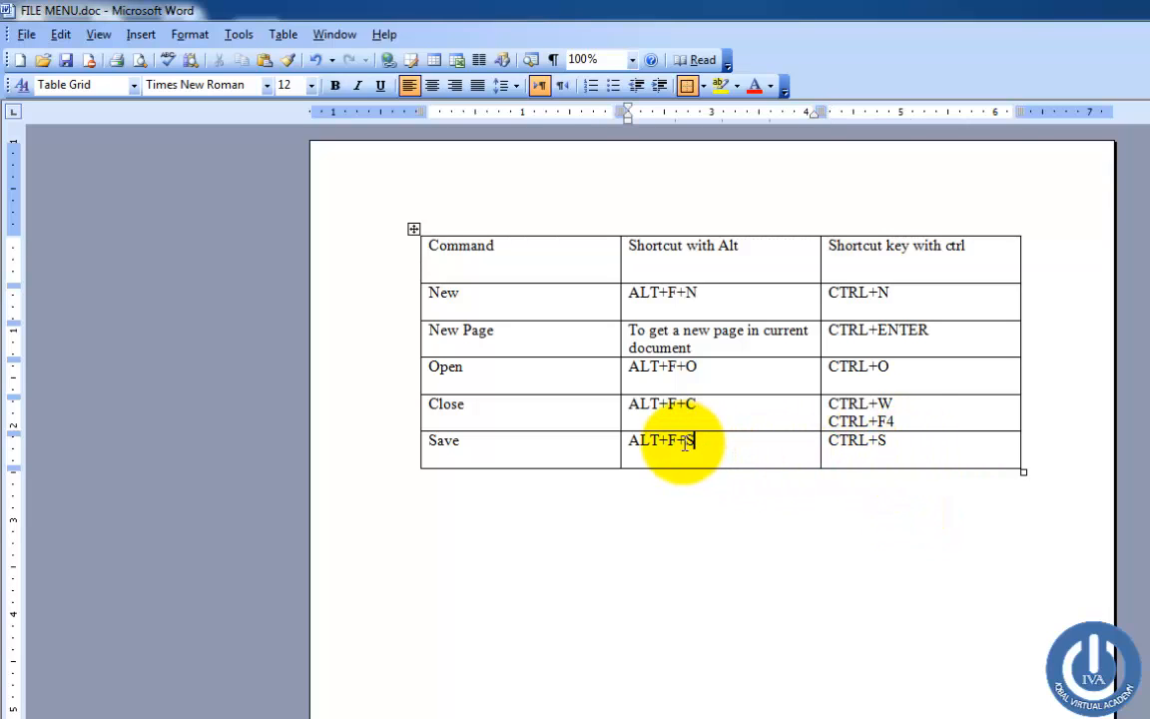
pyautogui.moveTo(676, 441); pyautogui.dragTo(653, 440)
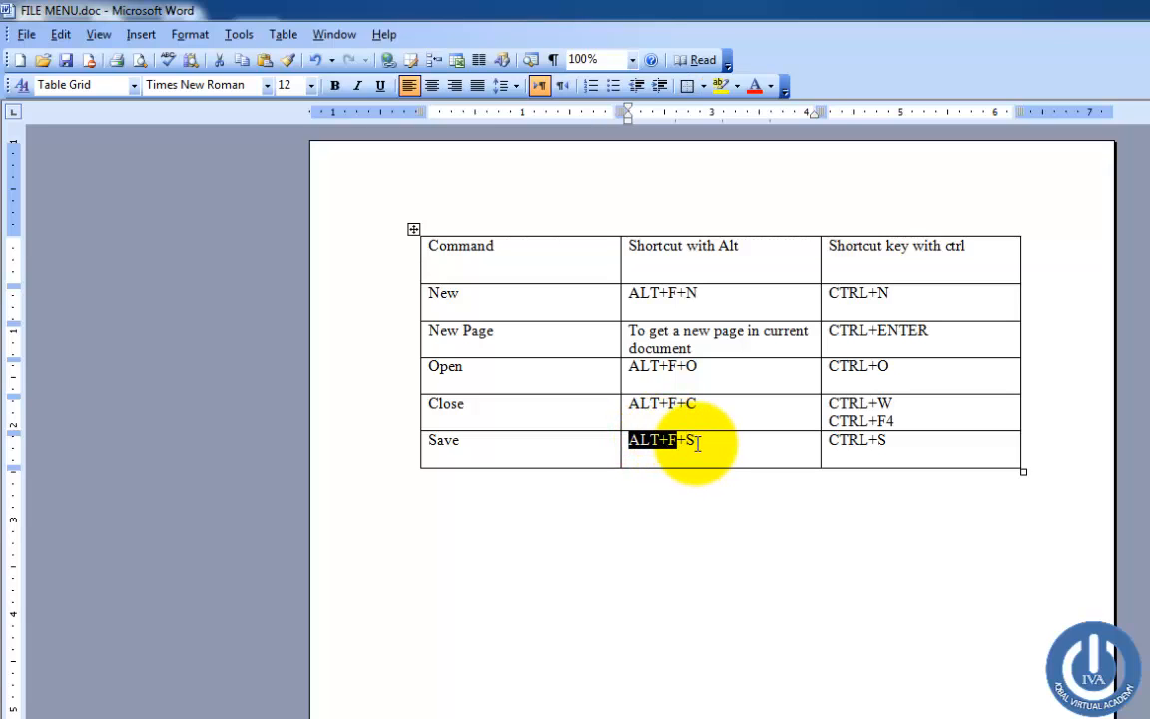
pyautogui.click(697, 443)
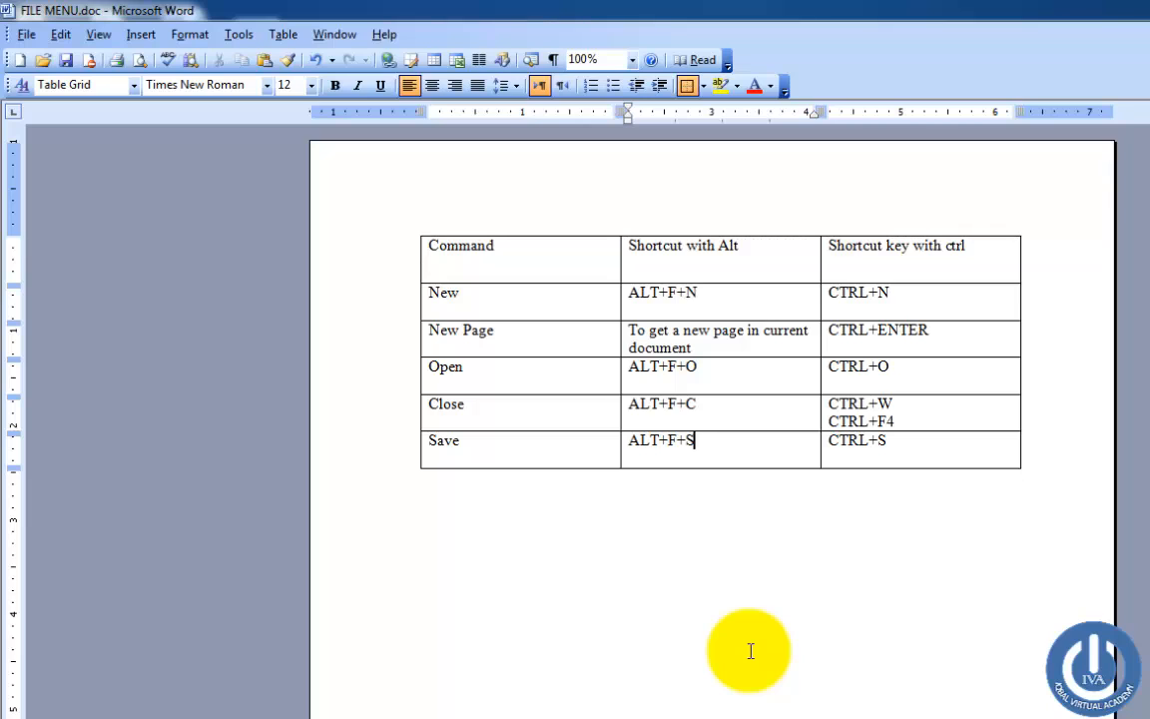
pyautogui.click(495, 297)
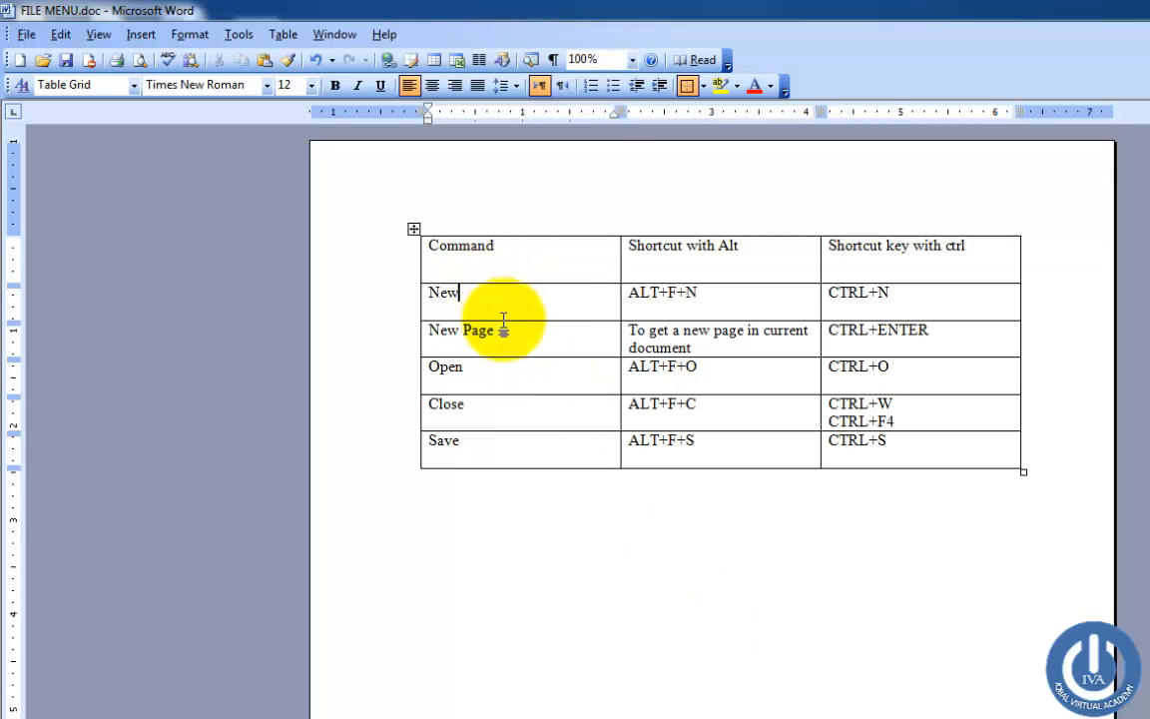
pyautogui.click(706, 299)
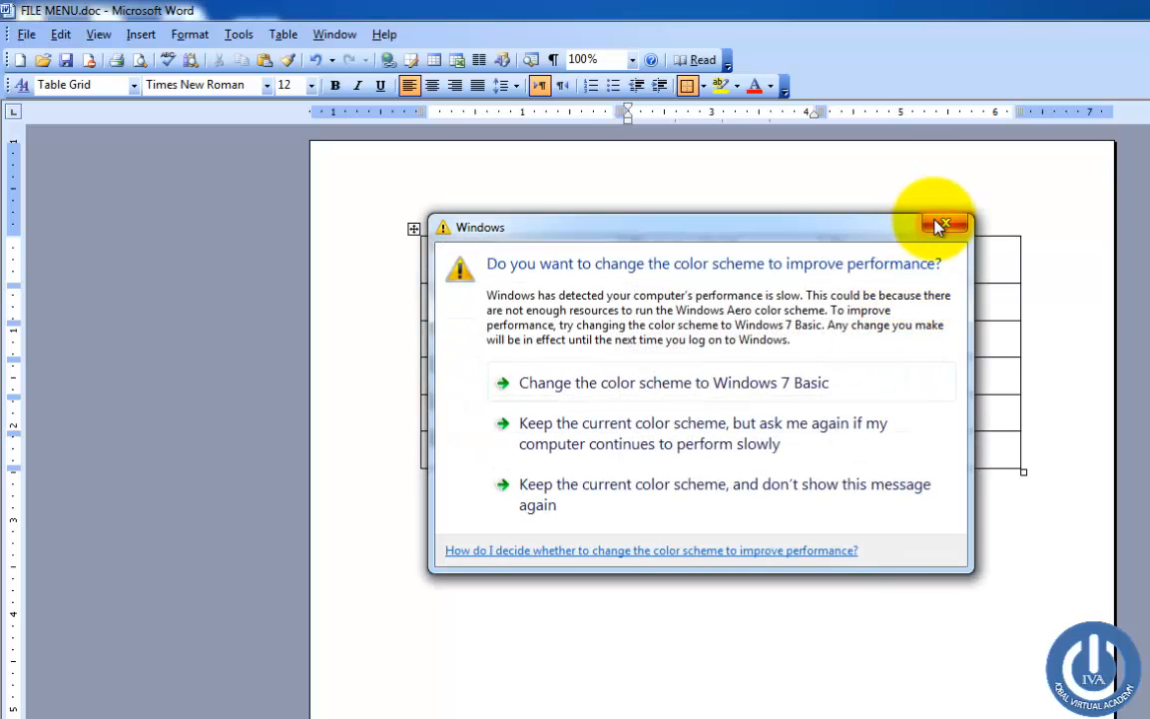
pyautogui.click(938, 222)
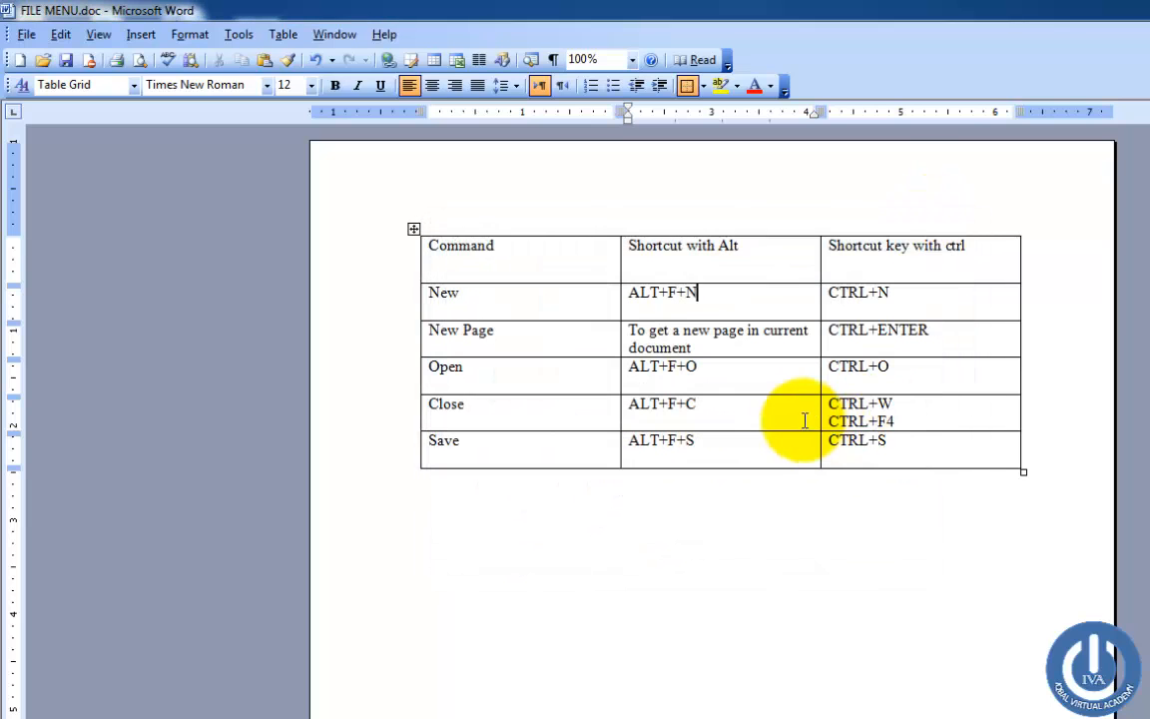
pyautogui.click(570, 448)
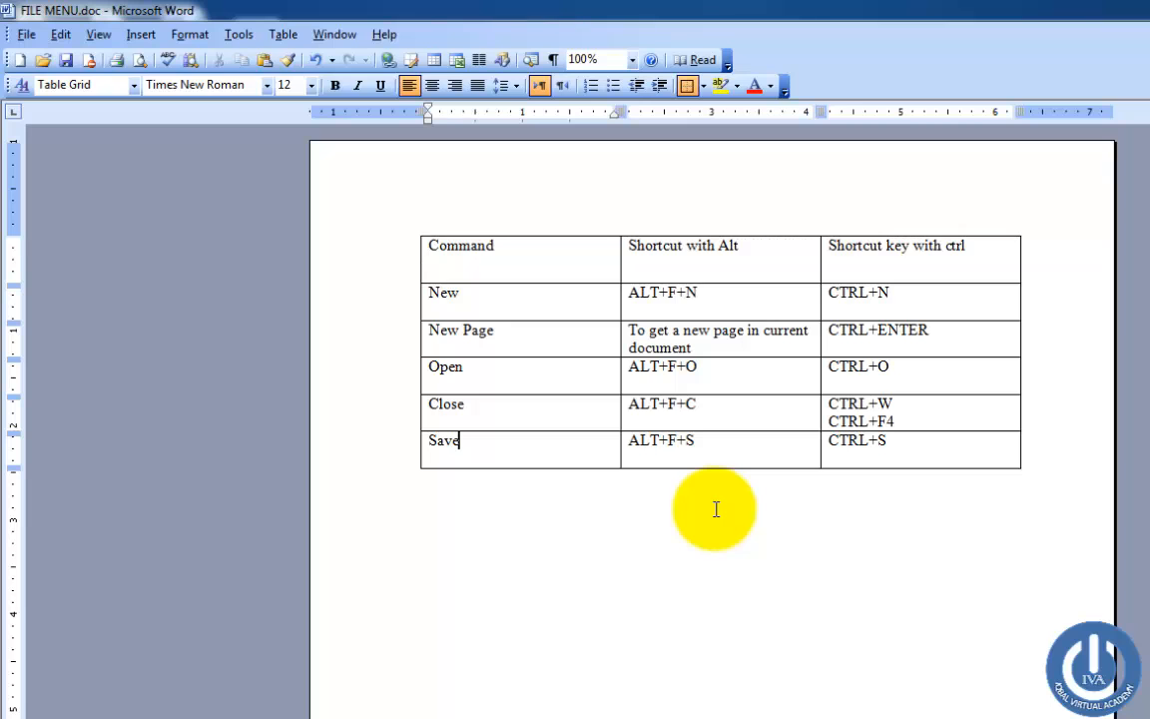
# Create a blank document using the Alt shortcut listed for New and enter the sample text "DFDSAFASDFSAD"
pyautogui.hotkey('alt', 'f')
pyautogui.press('n')
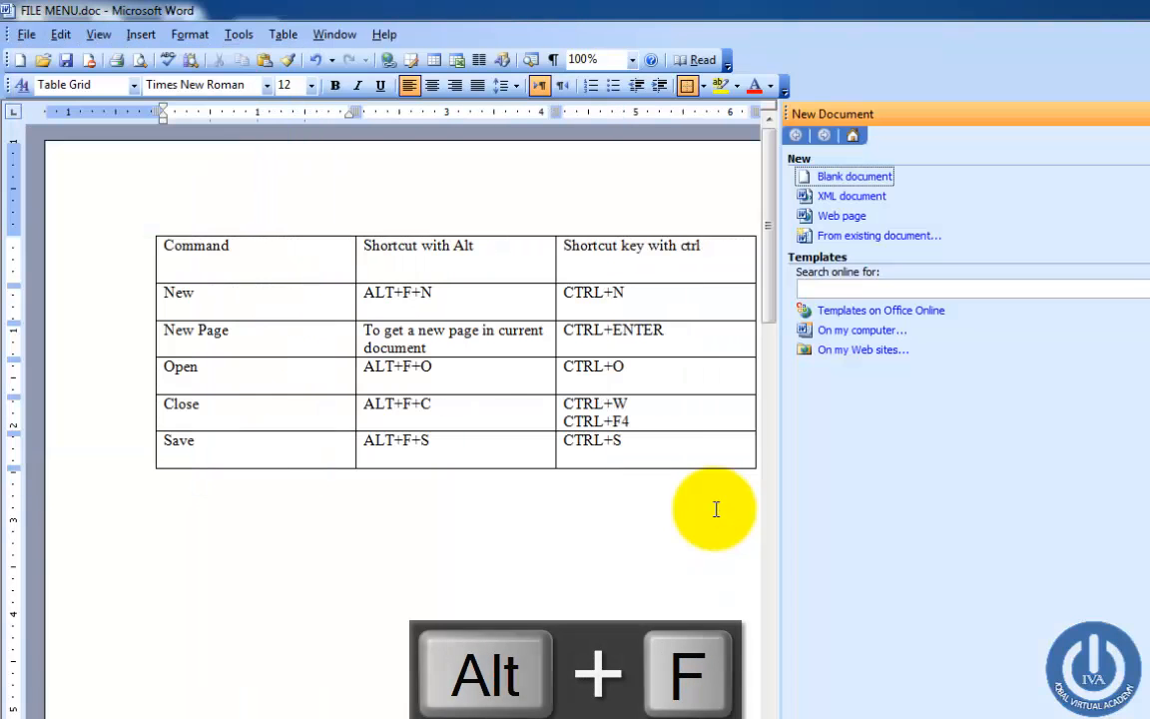
pyautogui.click(846, 176)
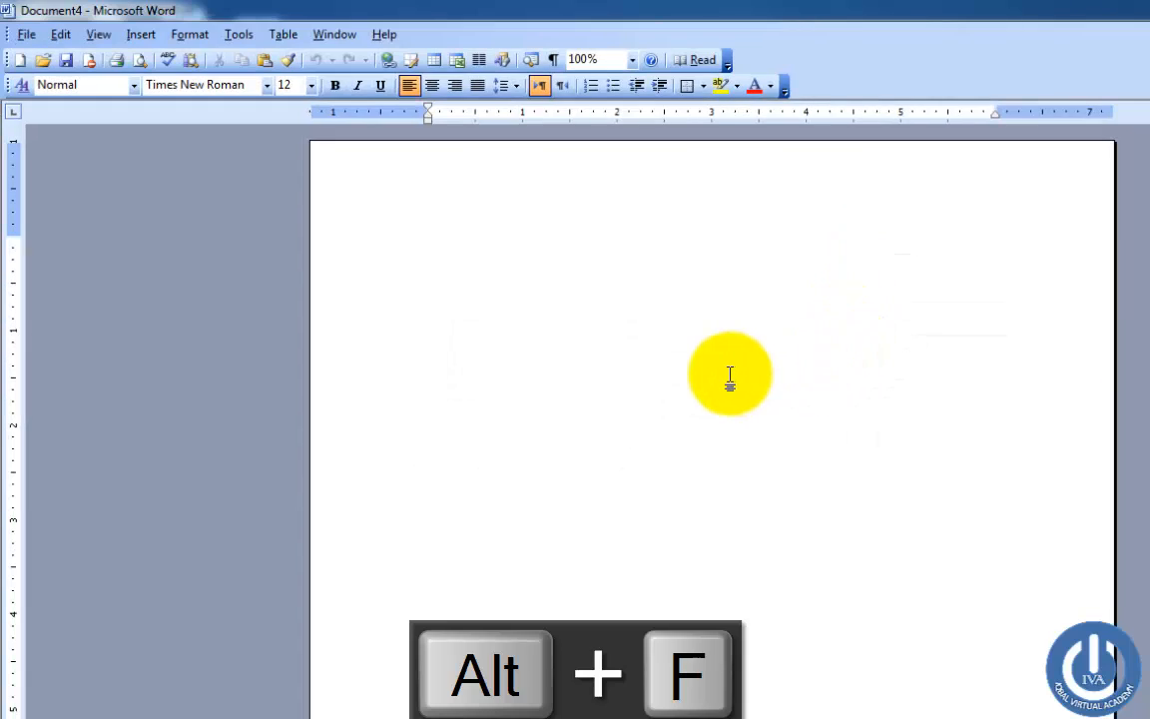
pyautogui.write('DFDSAFASDFSAD')
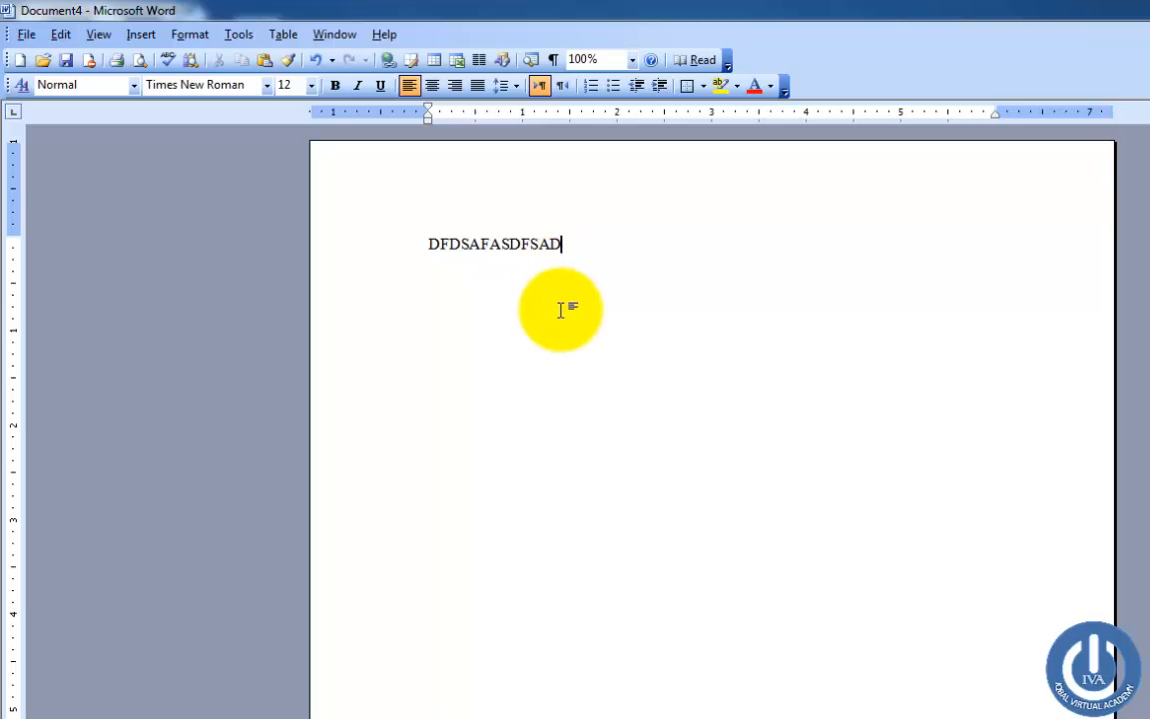
# Save the new document on the Desktop as NEWA, and close it with the first Ctrl shortcut listed for Close
pyautogui.click(26, 34)
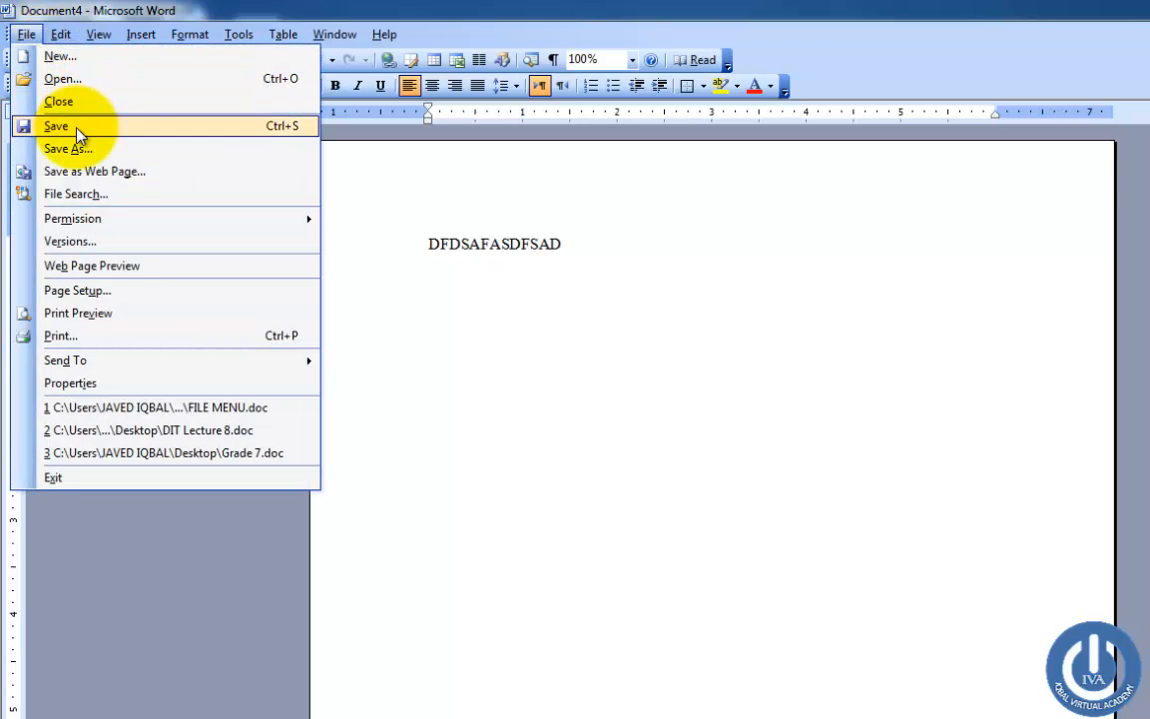
pyautogui.click(692, 292)
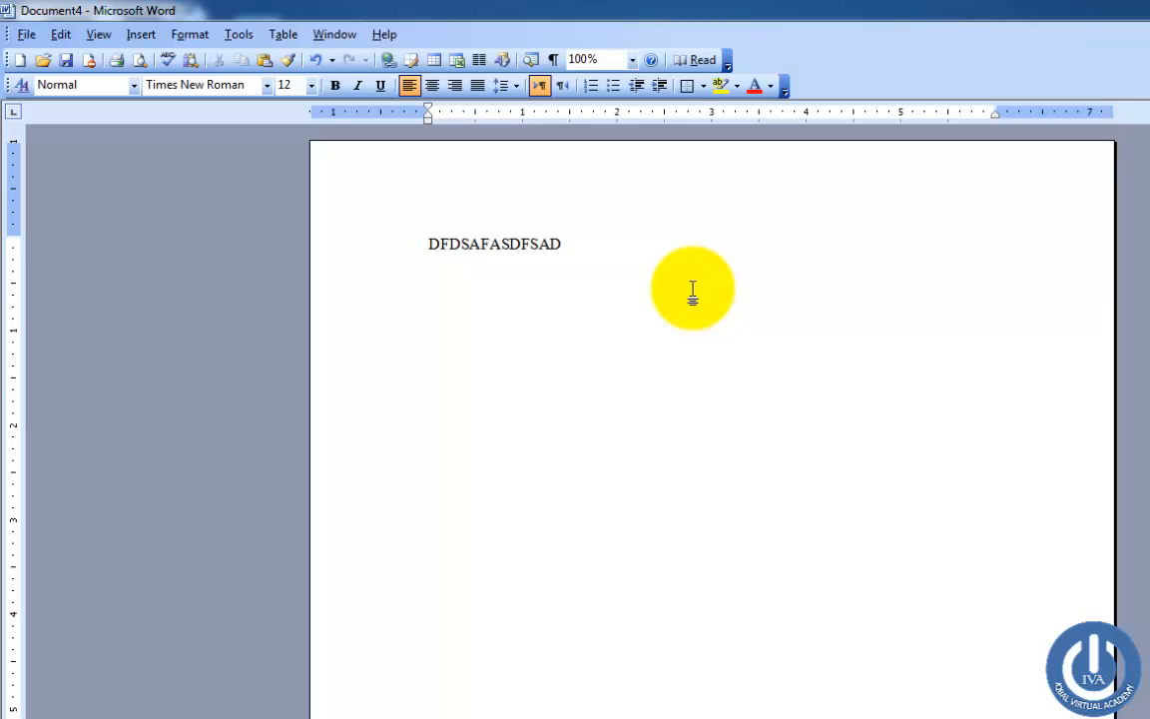
pyautogui.hotkey('alt', 'f')
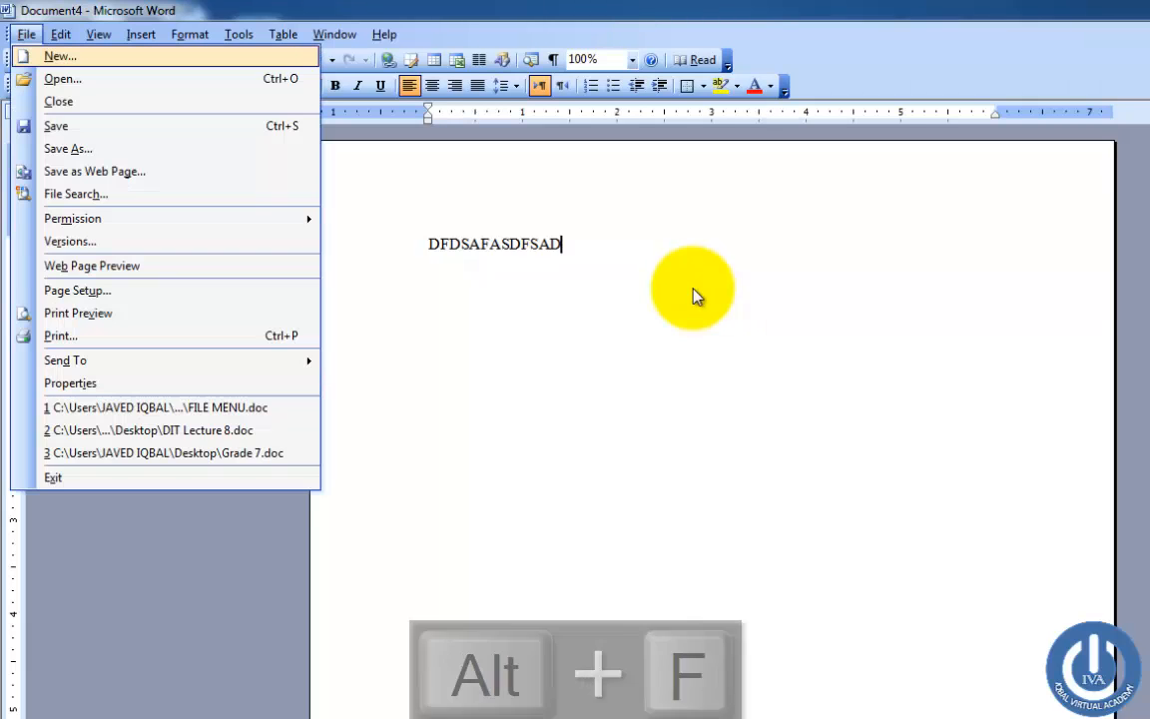
pyautogui.press('a')
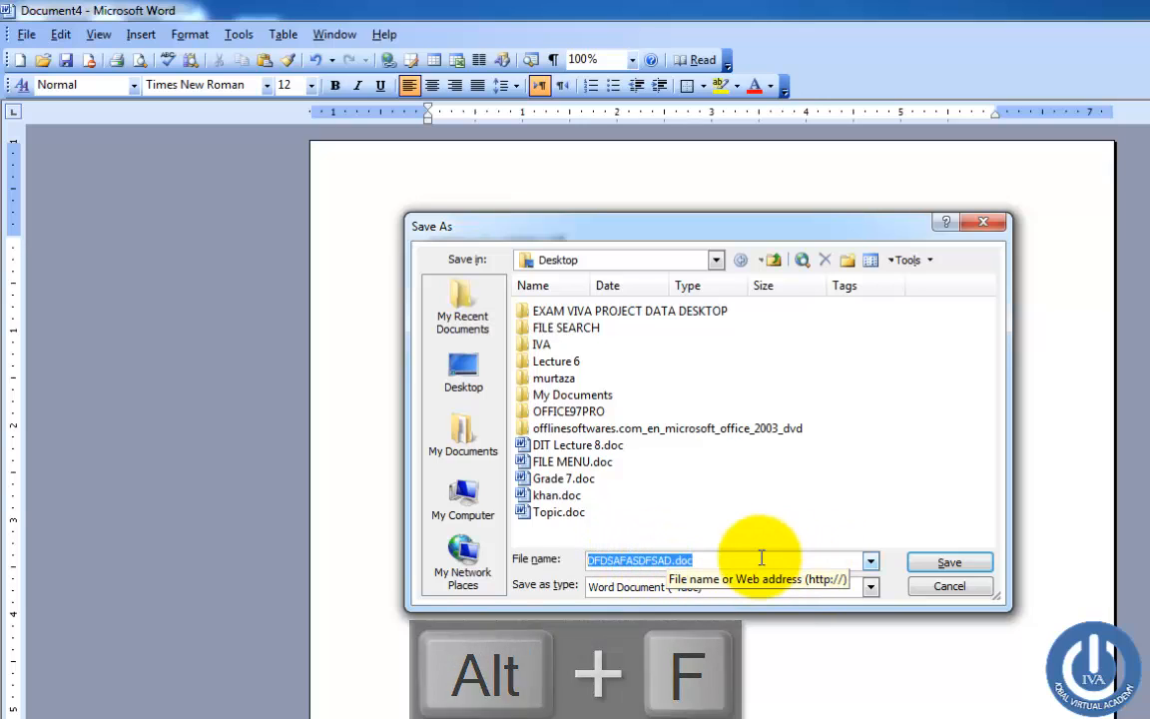
pyautogui.click(691, 560)
pyautogui.doubleClick(671, 559)
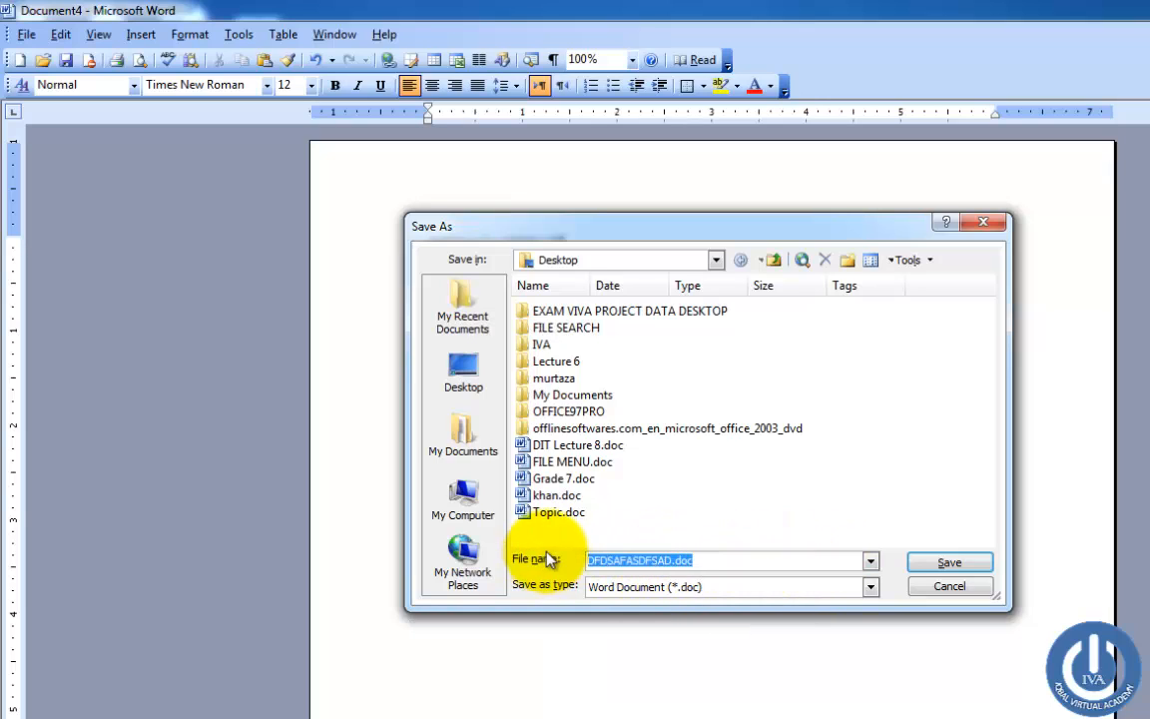
pyautogui.press('BackSpace')
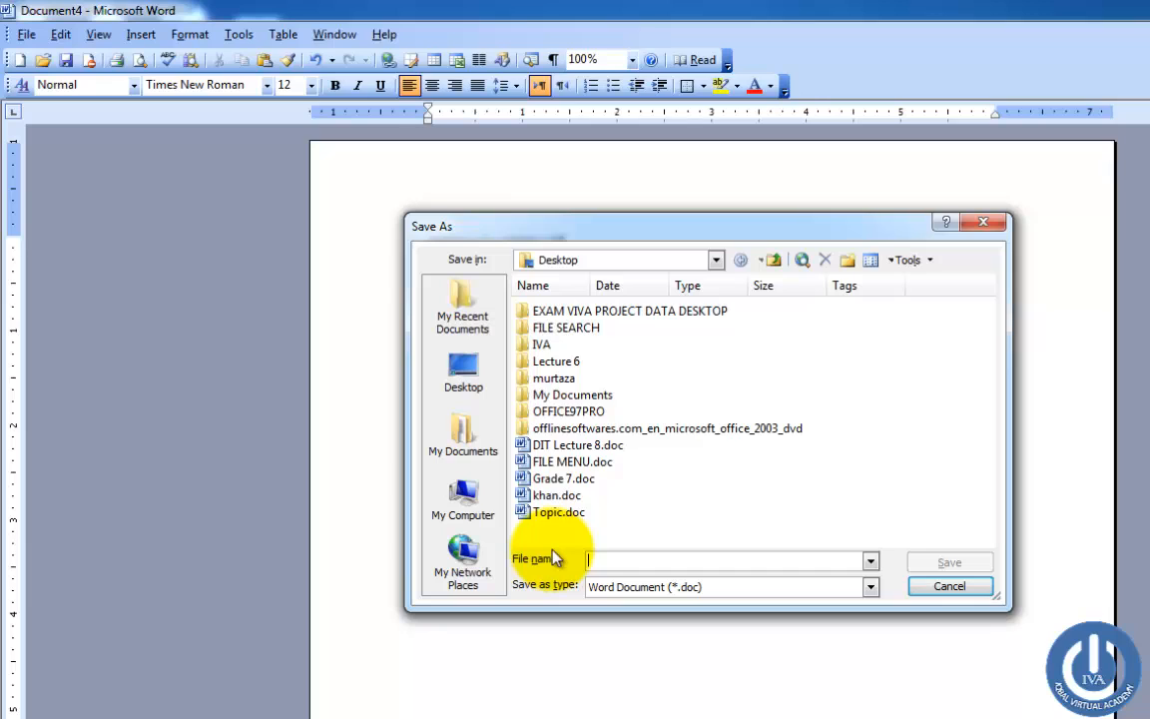
pyautogui.write('NEWA')
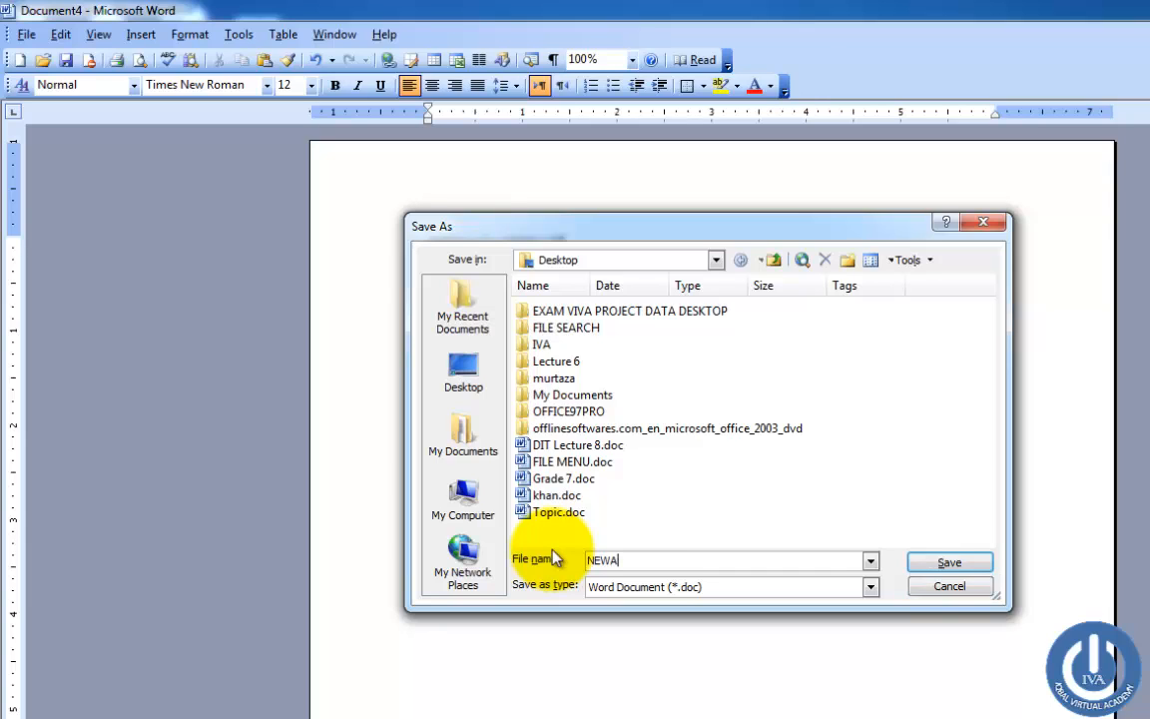
pyautogui.press('Return')
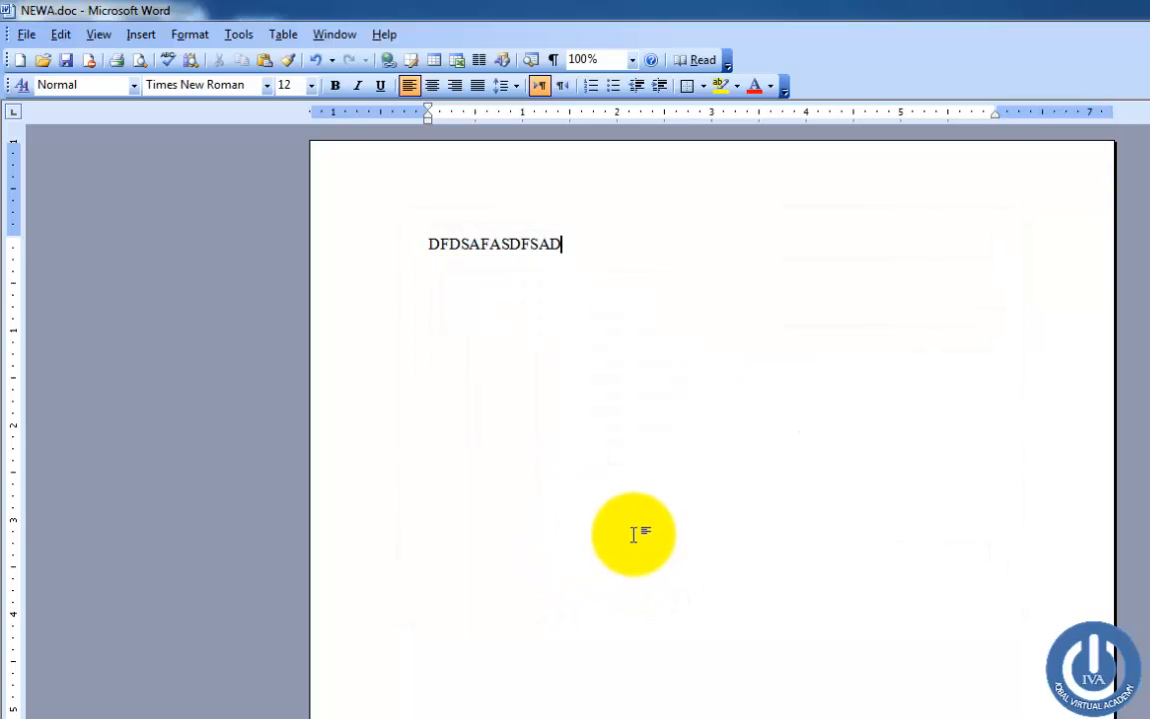
pyautogui.hotkey('ctrl', 'w')
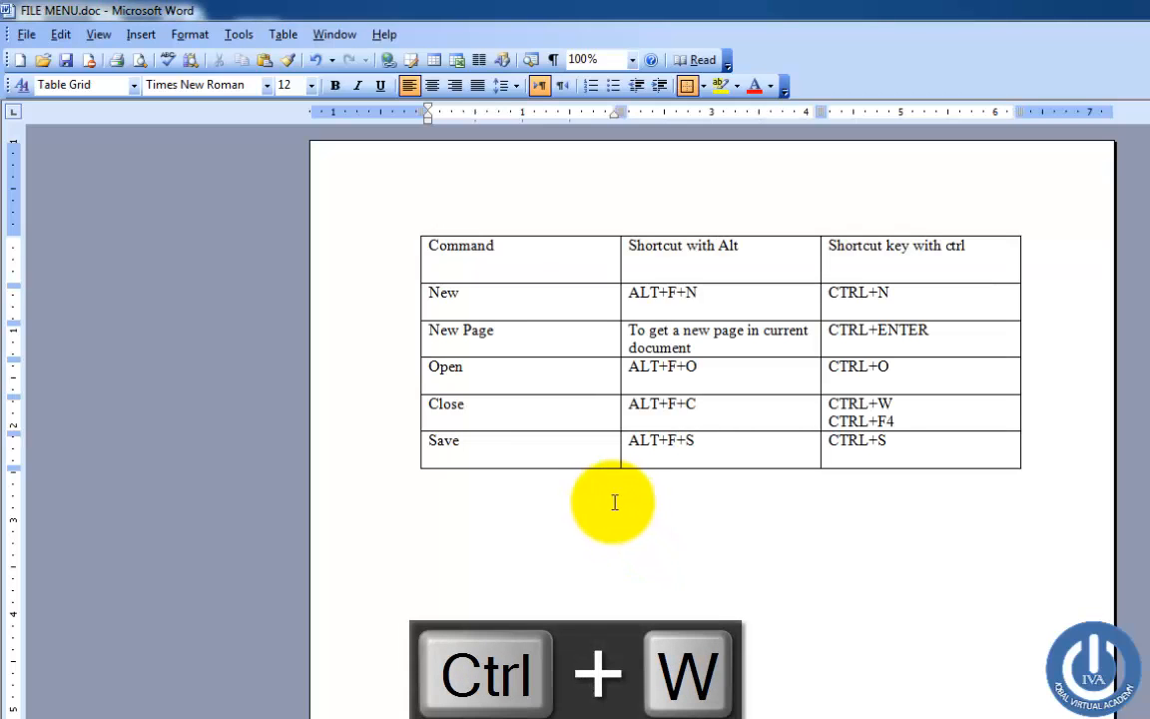
# Add a row below Save and, after checking the File menu's Save As entry, fill it with "Save as", "ALT+F+A" and "F12"
pyautogui.moveTo(911, 441); pyautogui.dragTo(576, 467)
pyautogui.click(585, 454)
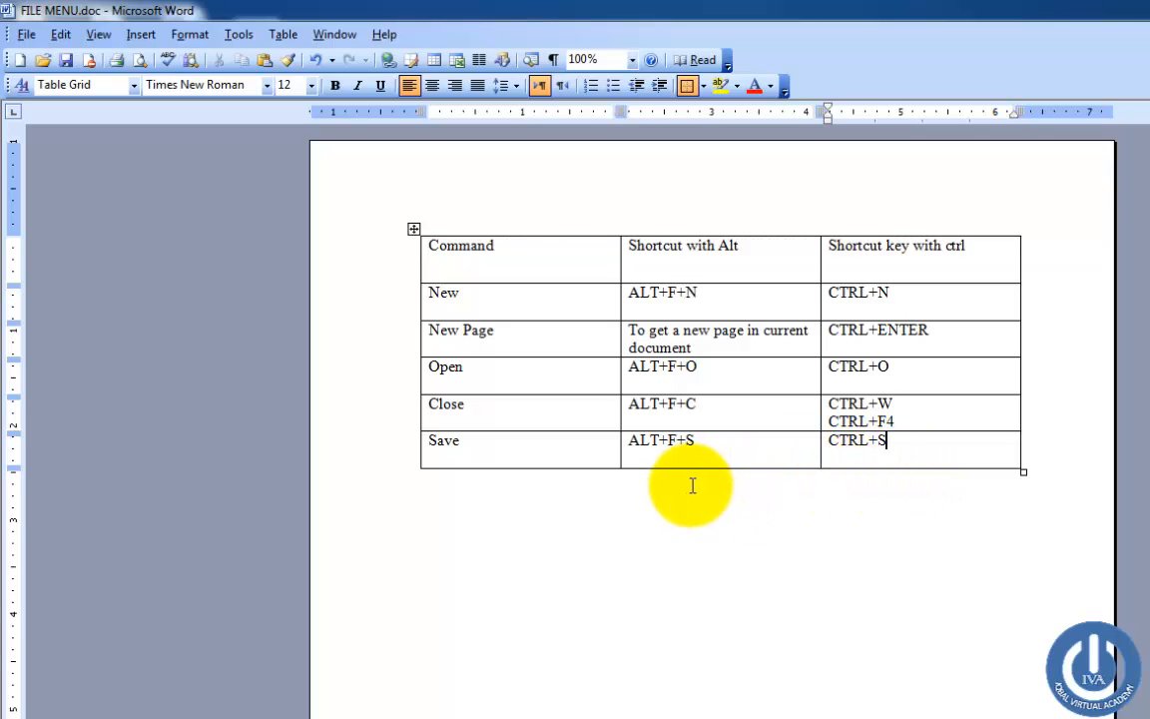
pyautogui.press('Tab')
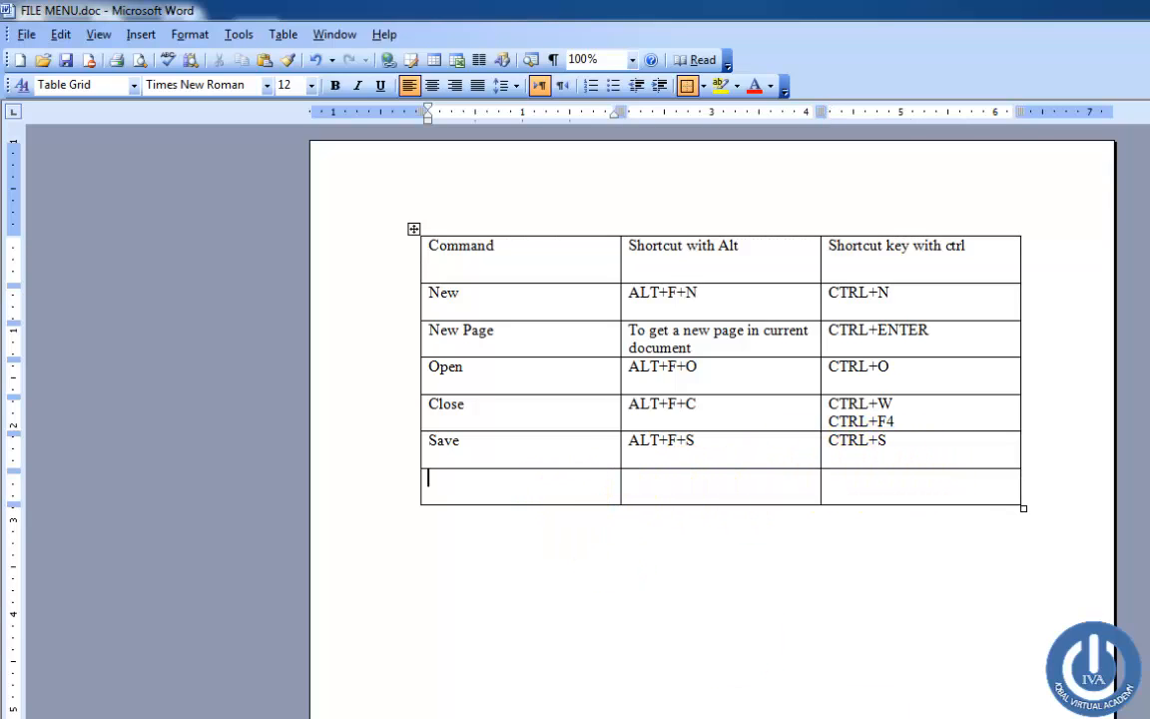
pyautogui.click(27, 35)
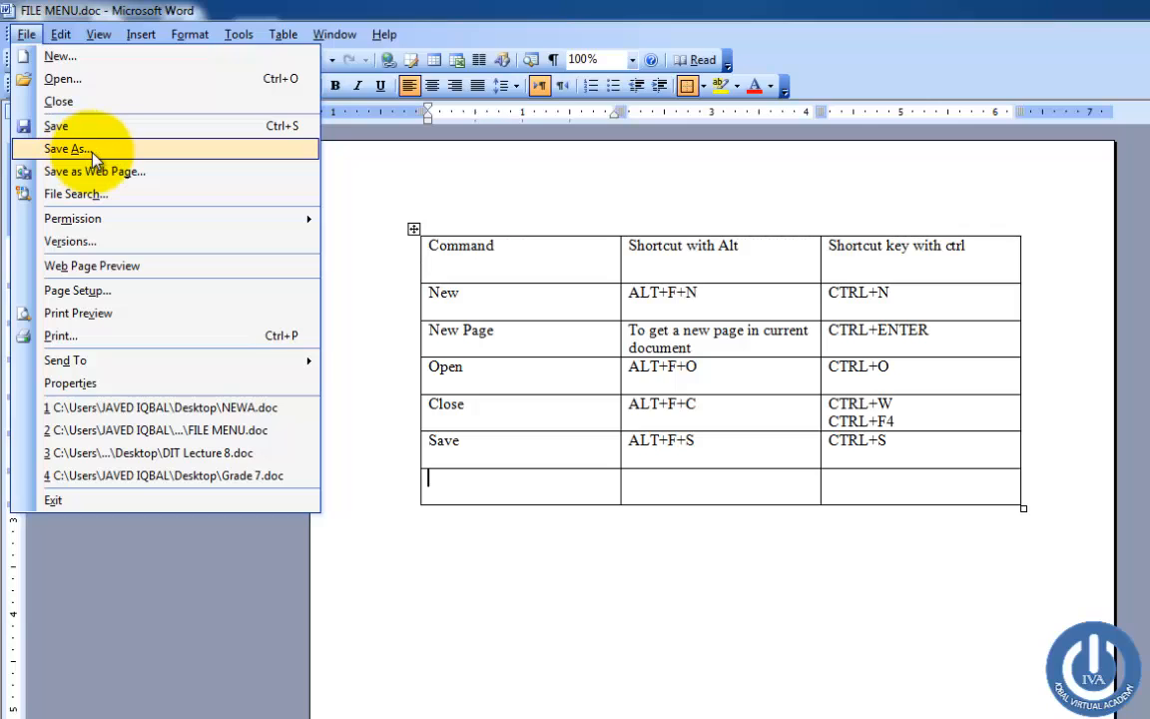
pyautogui.click(492, 481)
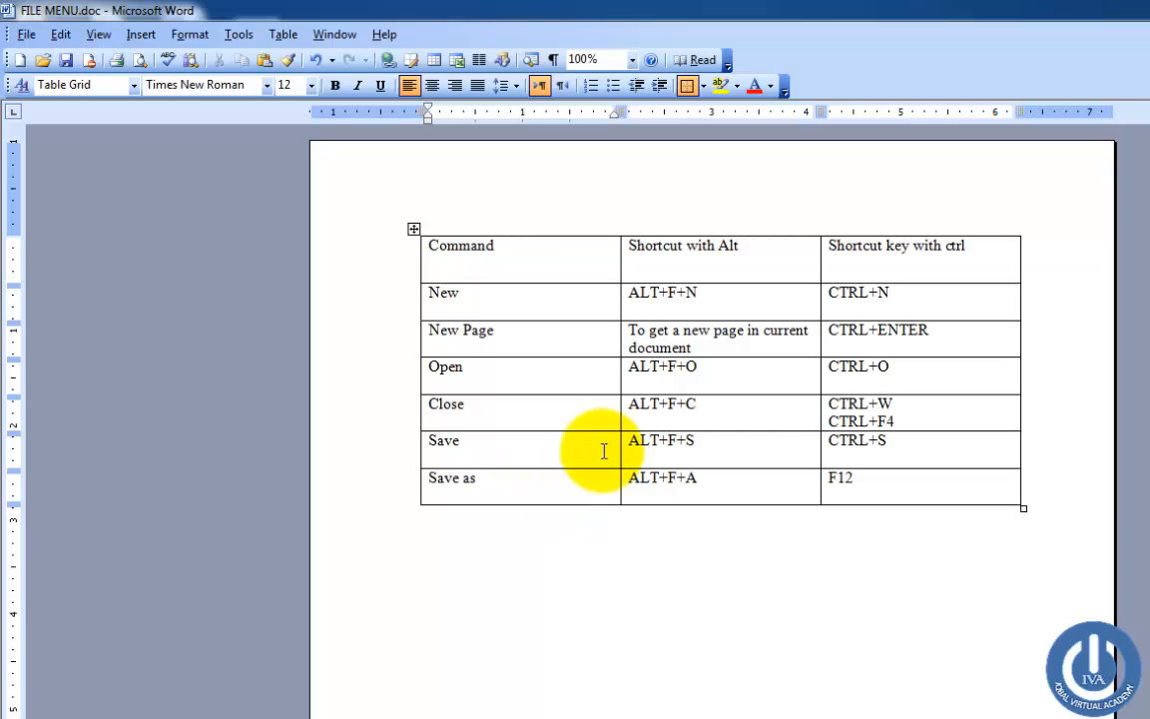
# Compare the Save as row's shortcuts with those in the New through Save rows, highlighting each group of rows
pyautogui.moveTo(905, 463); pyautogui.dragTo(516, 318)
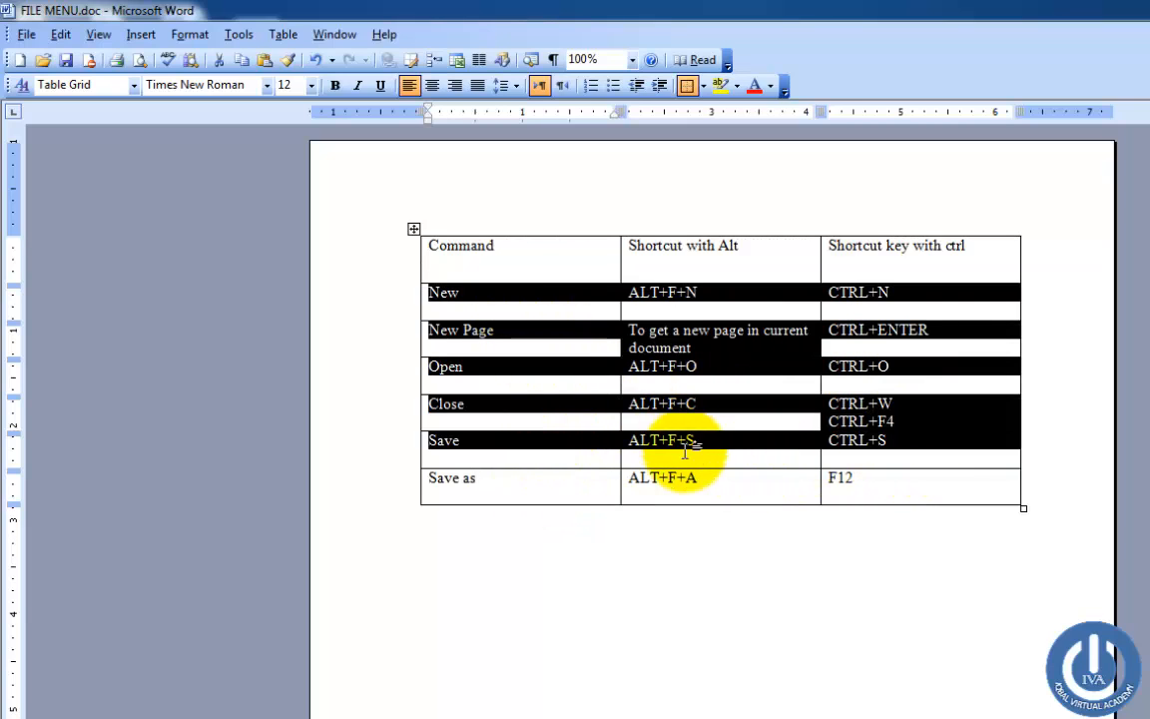
pyautogui.click(874, 489)
pyautogui.moveTo(780, 482); pyautogui.dragTo(534, 477)
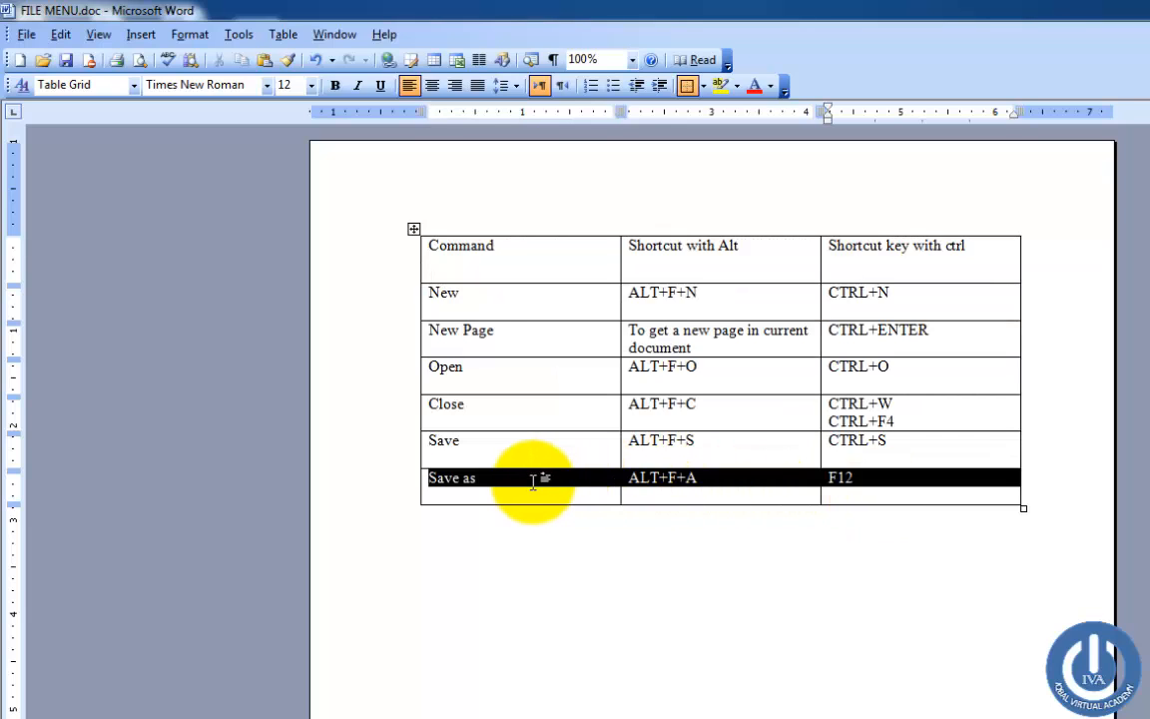
pyautogui.click(655, 545)
pyautogui.moveTo(863, 489); pyautogui.dragTo(547, 488)
pyautogui.click(592, 511)
pyautogui.click(585, 482)
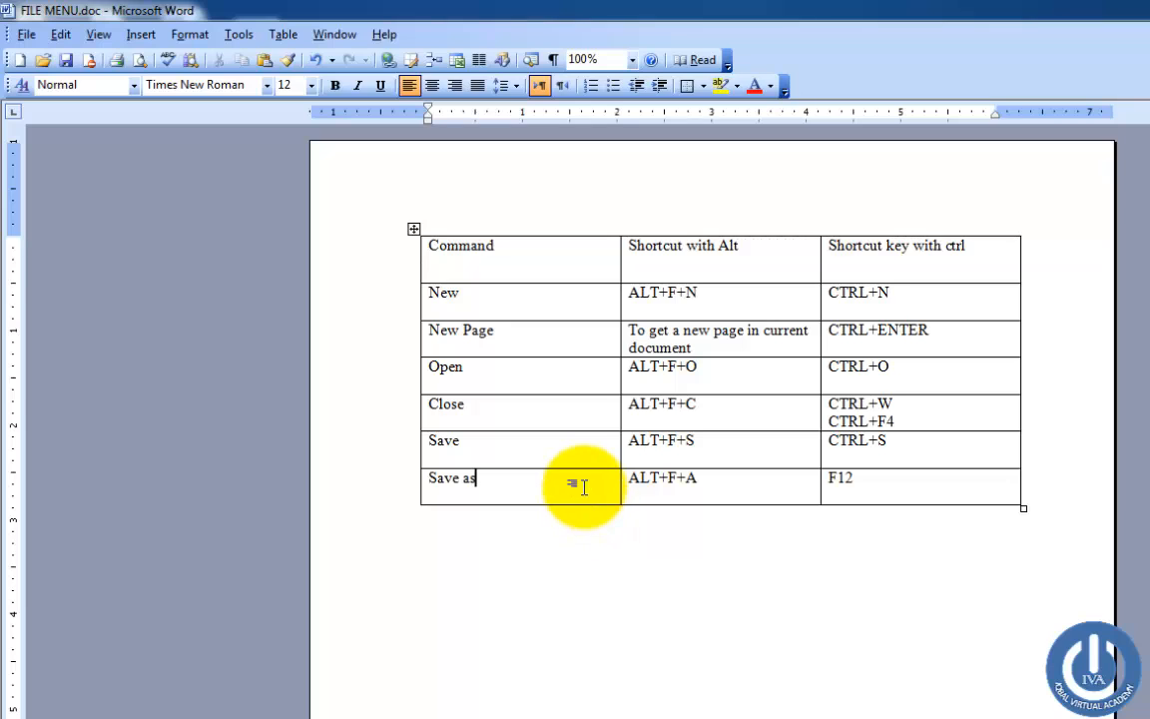
pyautogui.moveTo(934, 458); pyautogui.dragTo(468, 295)
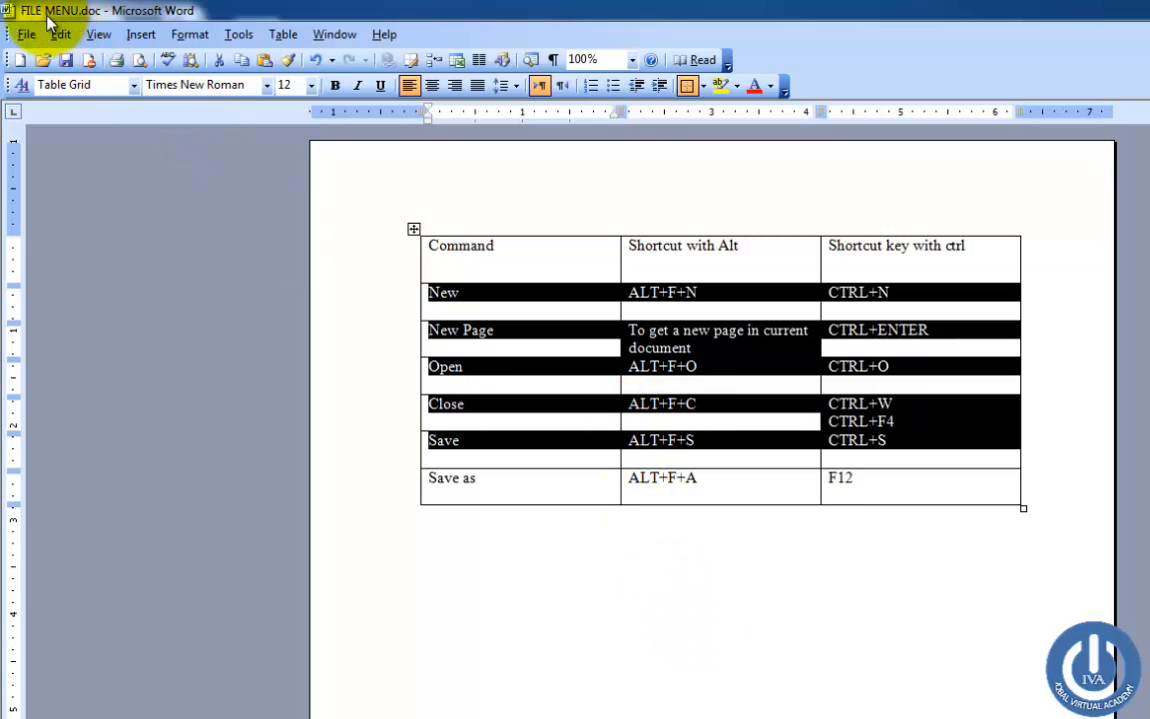
# Review the Save as row again by highlighting it and the New through Save rows in turn, and dismiss the Windows color scheme dialog
pyautogui.click(824, 543)
pyautogui.moveTo(855, 480); pyautogui.dragTo(567, 482)
pyautogui.click(637, 538)
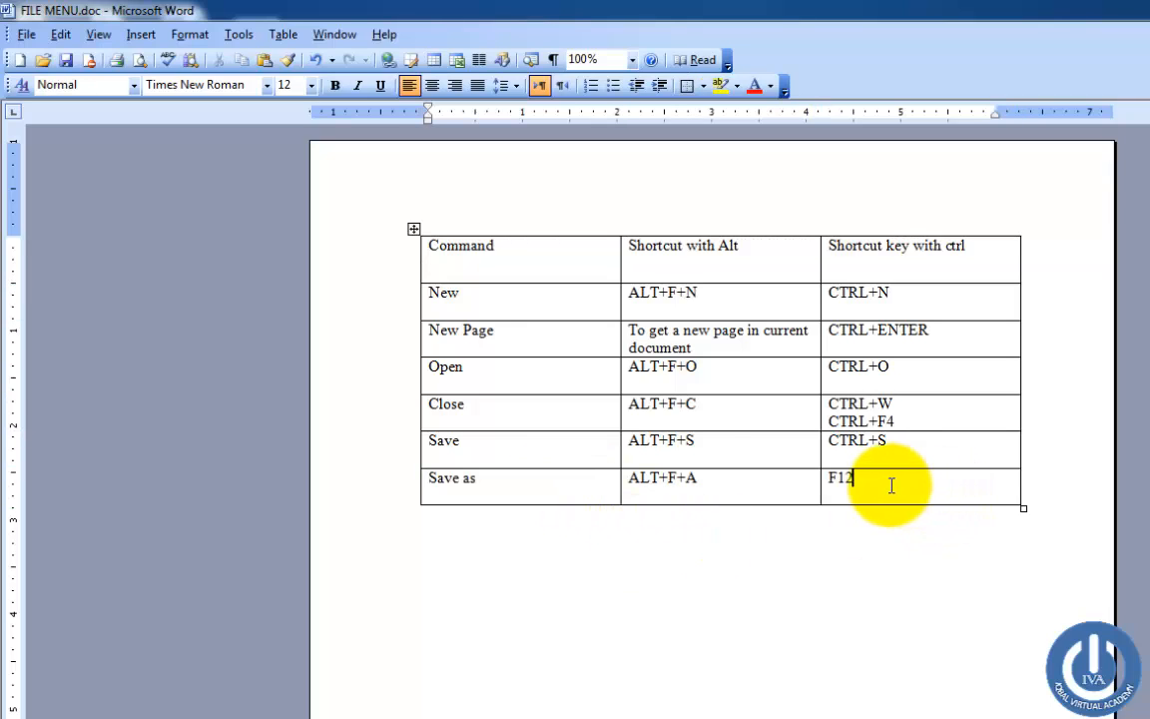
pyautogui.moveTo(884, 482); pyautogui.dragTo(585, 482)
pyautogui.click(750, 552)
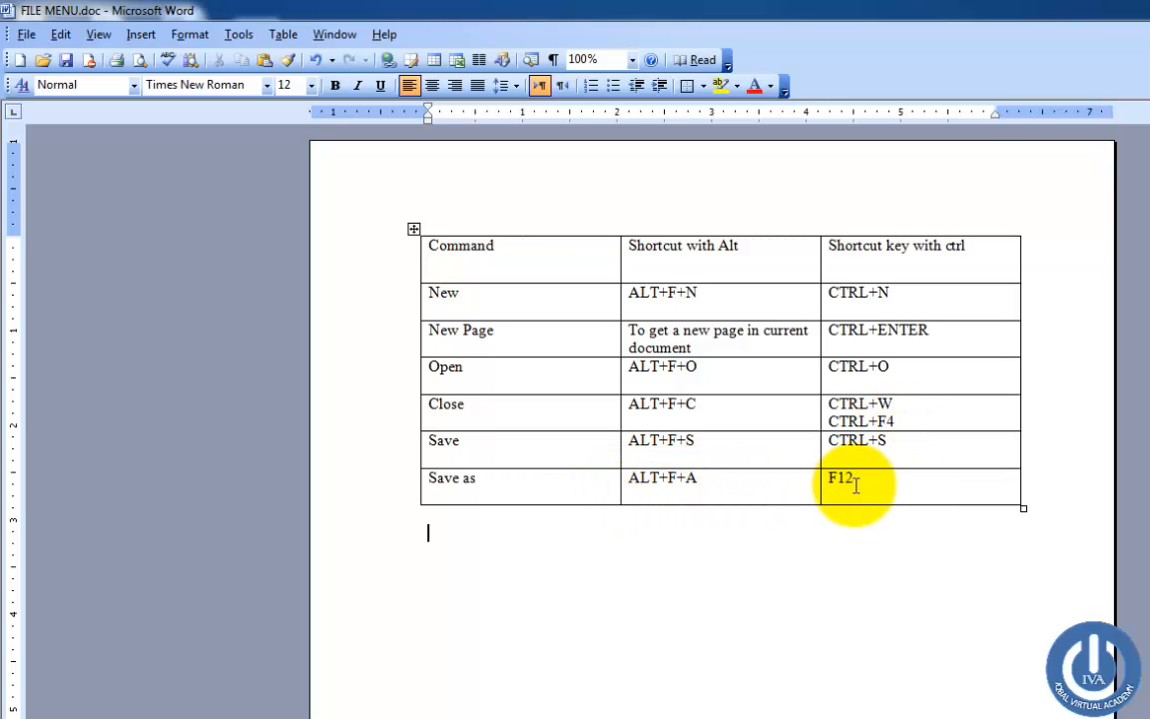
pyautogui.moveTo(896, 457); pyautogui.dragTo(500, 309)
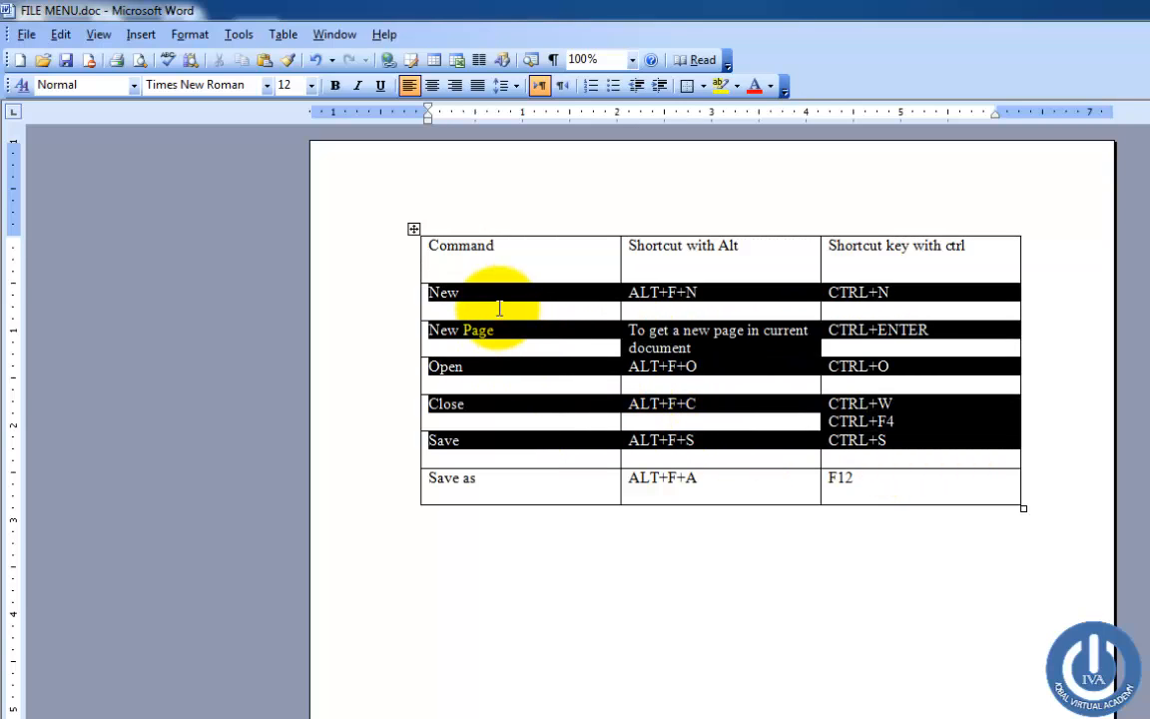
pyautogui.click(867, 487)
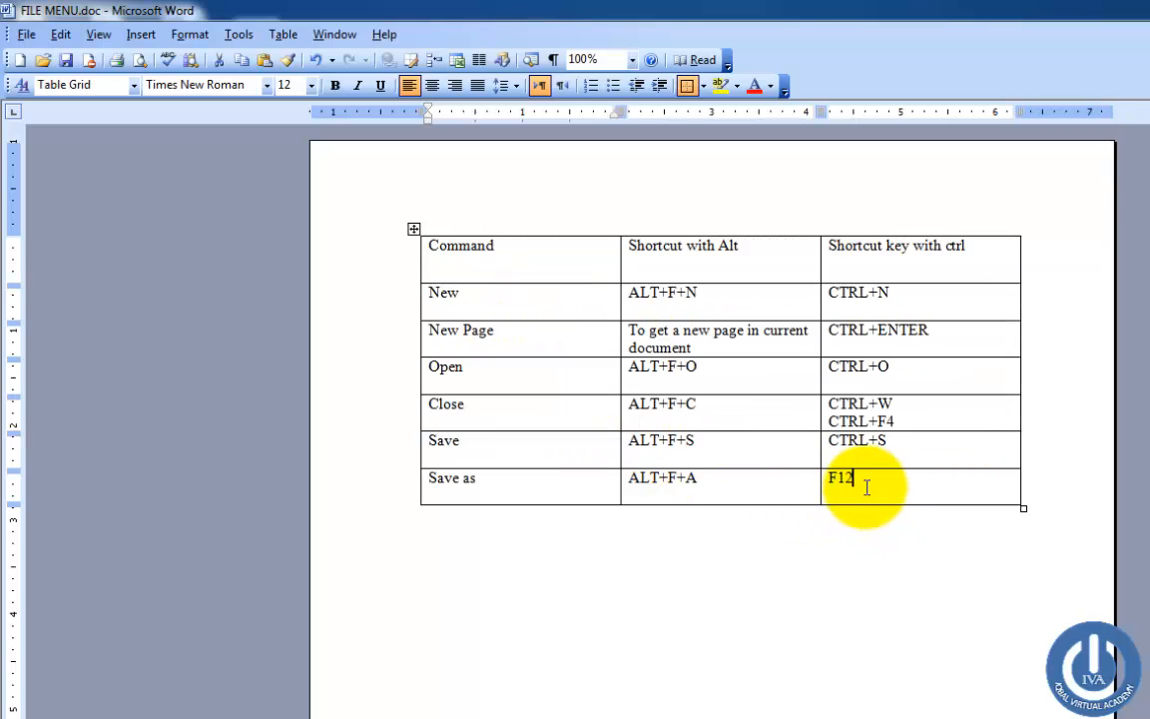
pyautogui.moveTo(866, 487); pyautogui.dragTo(547, 482)
pyautogui.click(642, 539)
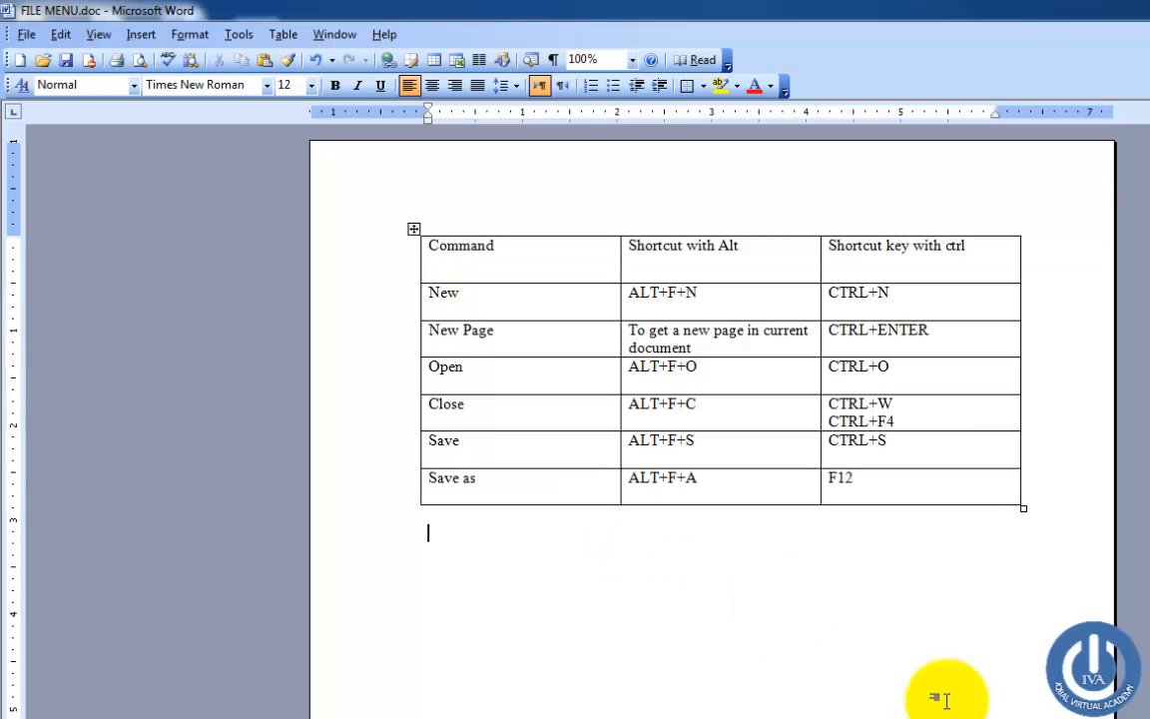
pyautogui.click(862, 482)
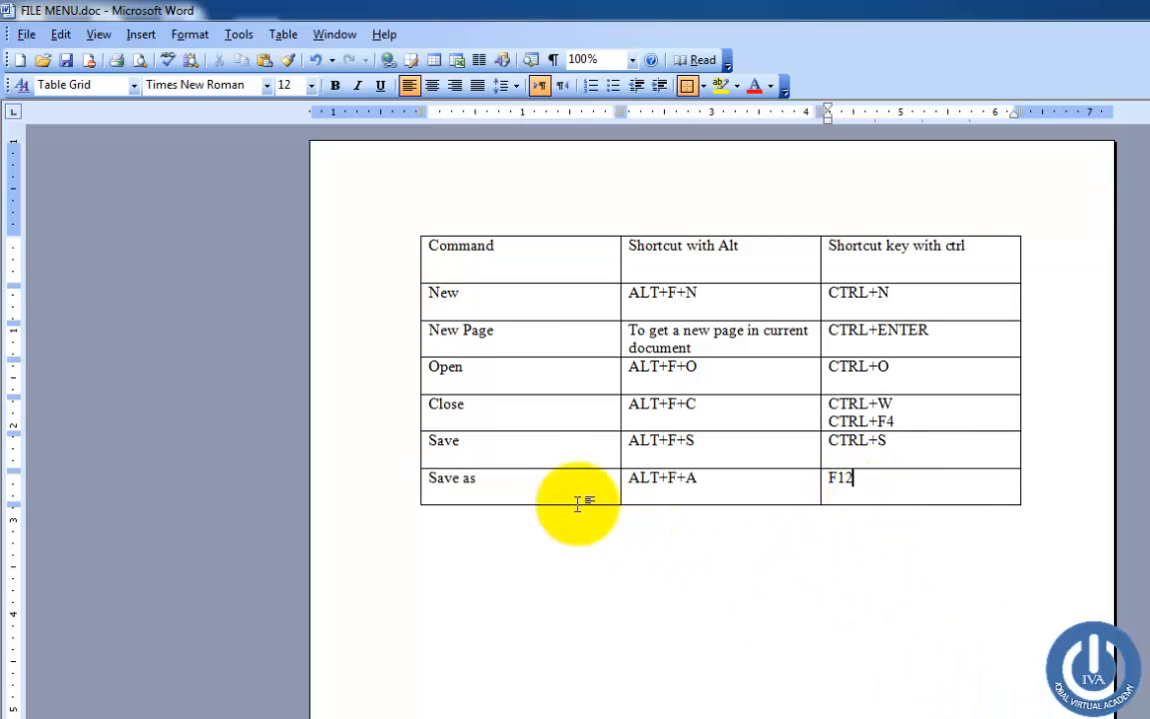
pyautogui.click(547, 493)
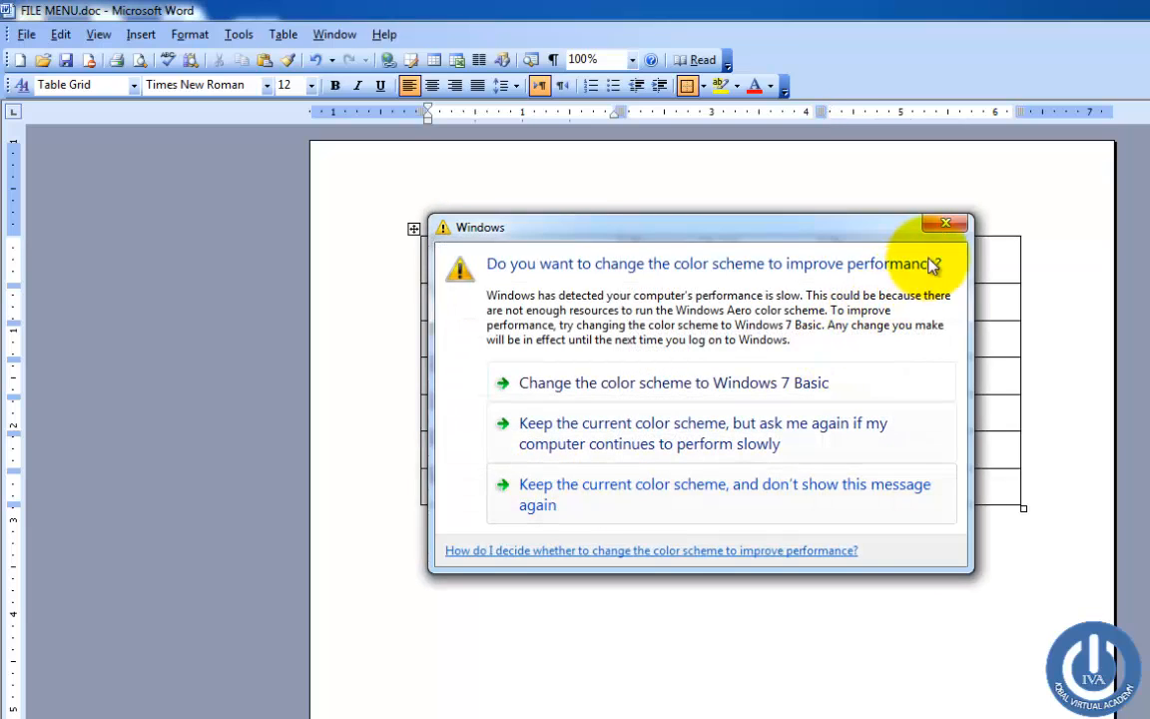
pyautogui.click(949, 226)
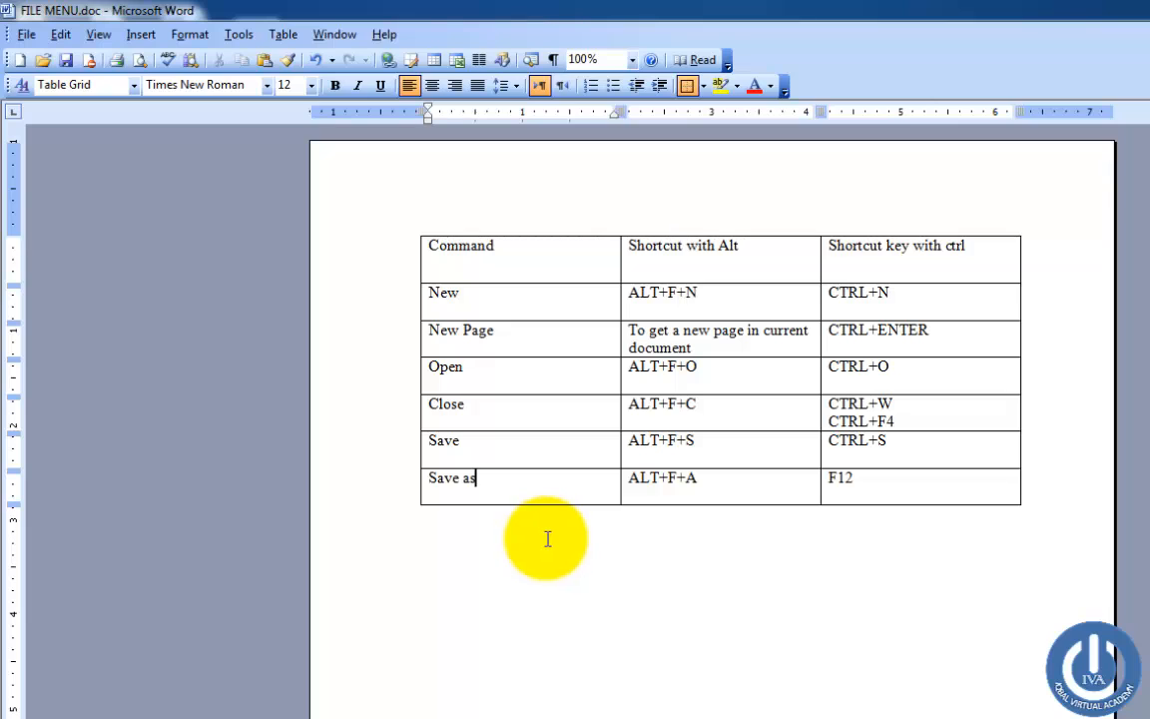
# Save a copy of the document on the Desktop as "FILE MENU 2" using the Alt shortcut listed for Save as
pyautogui.click(694, 477)
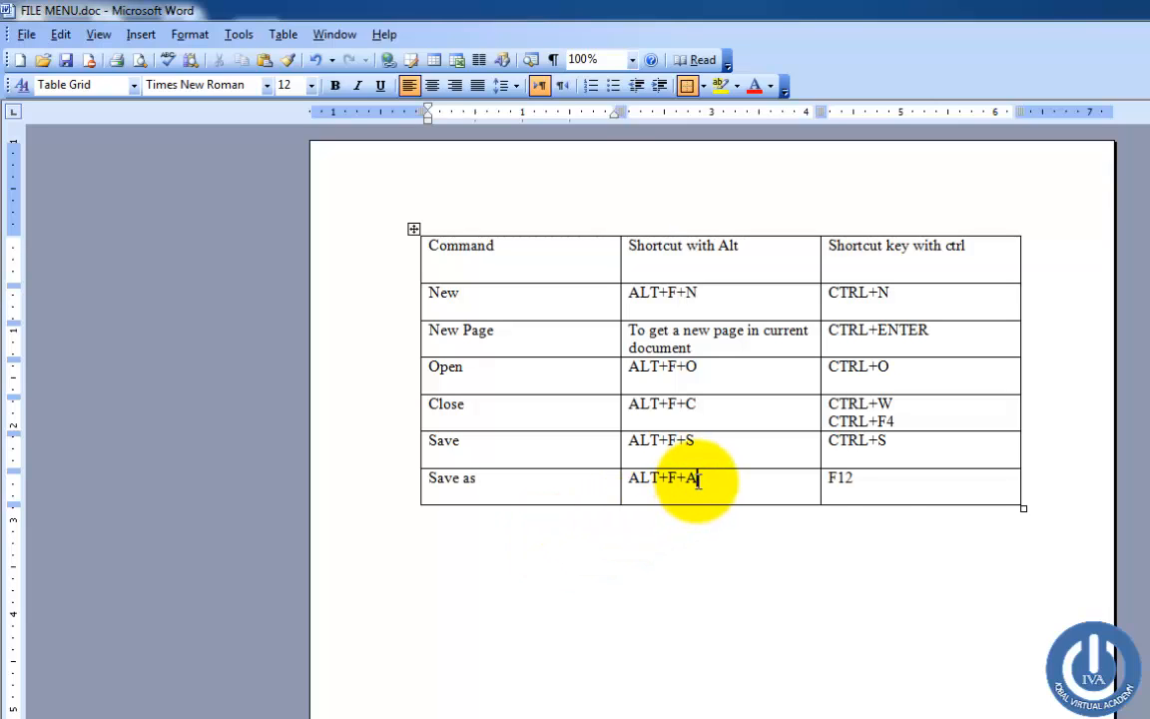
pyautogui.click(860, 478)
pyautogui.click(722, 483)
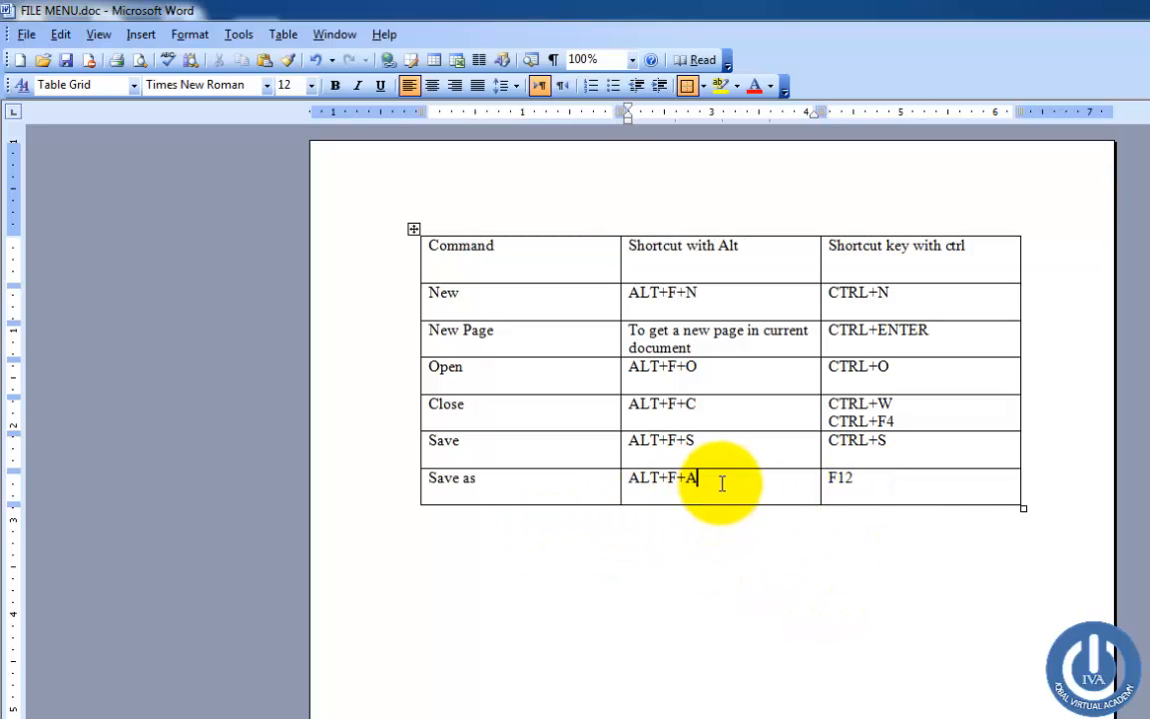
pyautogui.hotkey('alt', 'f')
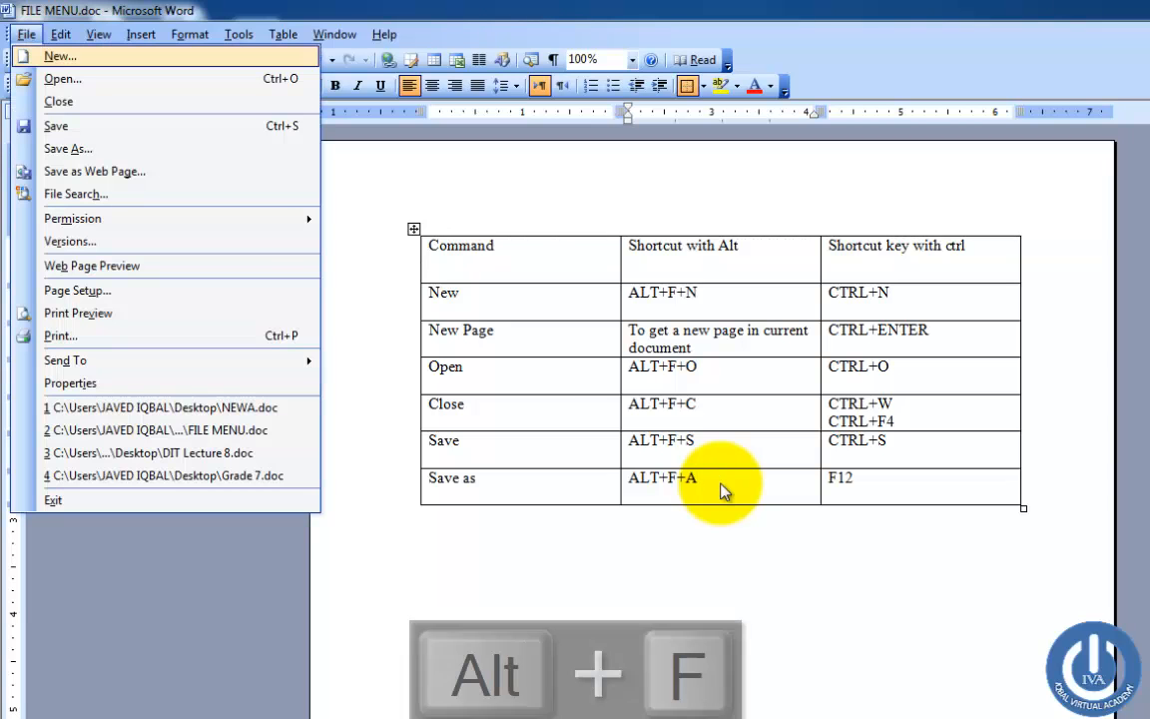
pyautogui.press('a')
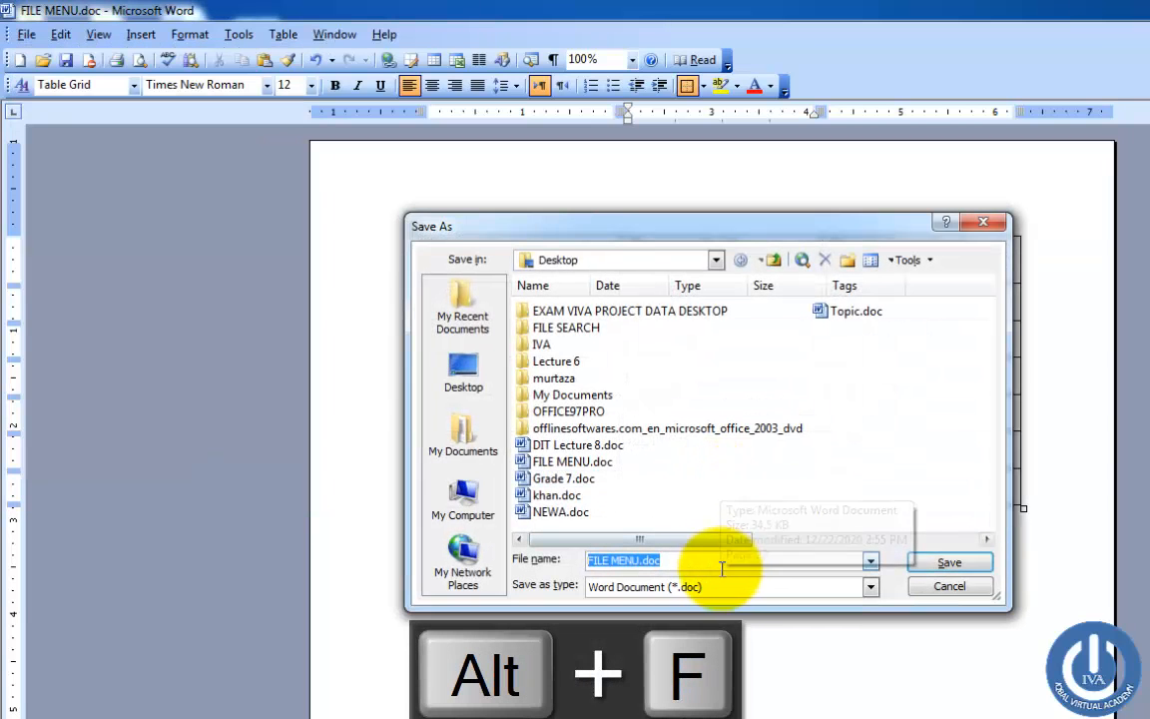
pyautogui.press('BackSpace')
pyautogui.write('FILE MENU')
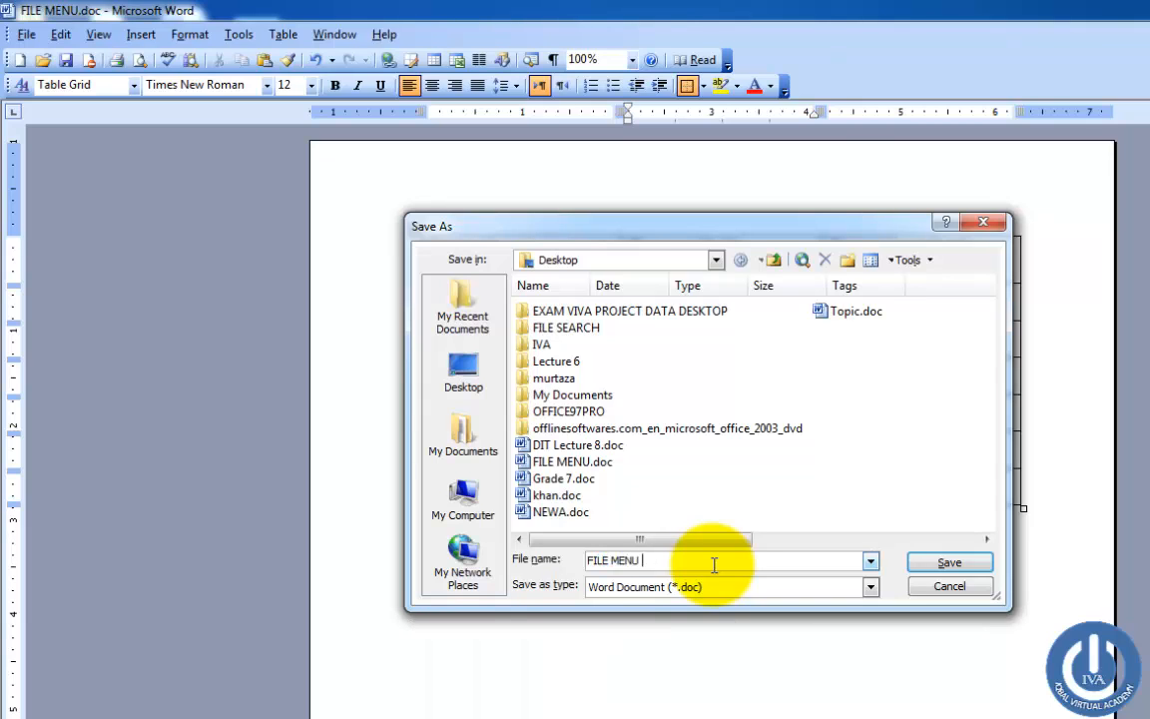
pyautogui.write(' 2')
pyautogui.press('Return')
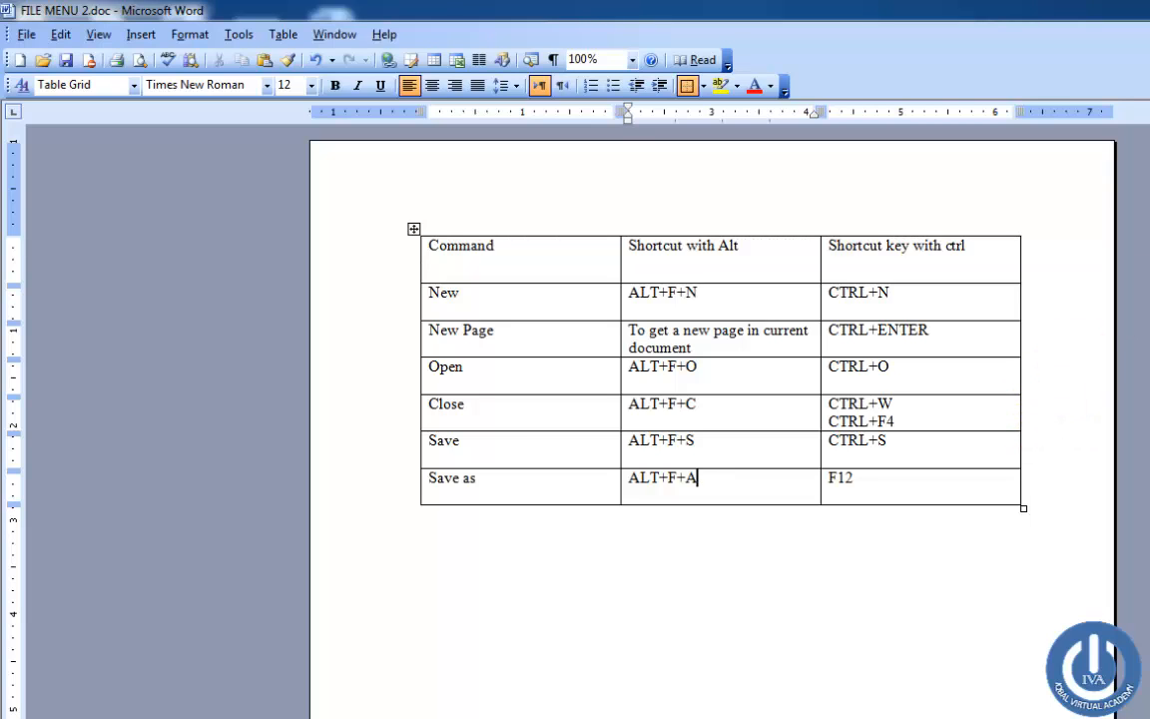
# Close the document and reopen FILE MENU 2.doc from the Desktop using the Ctrl shortcuts listed for Close and Open
pyautogui.hotkey('ctrl', 'w')
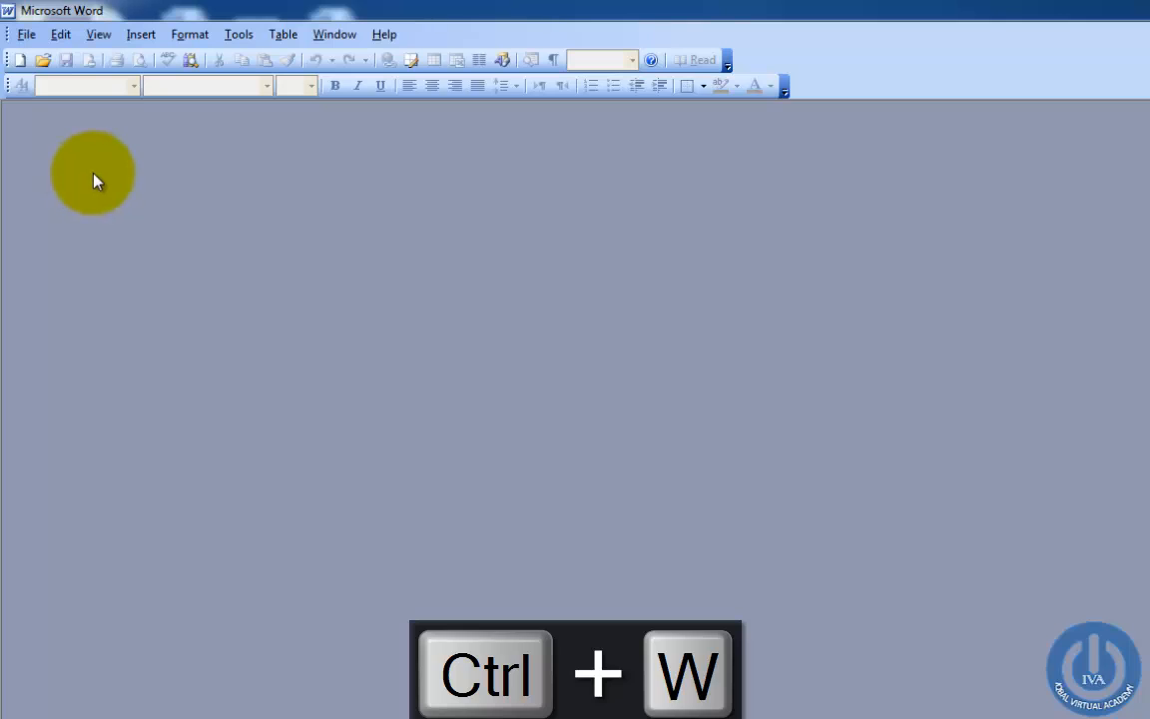
pyautogui.hotkey('ctrl', 'o')
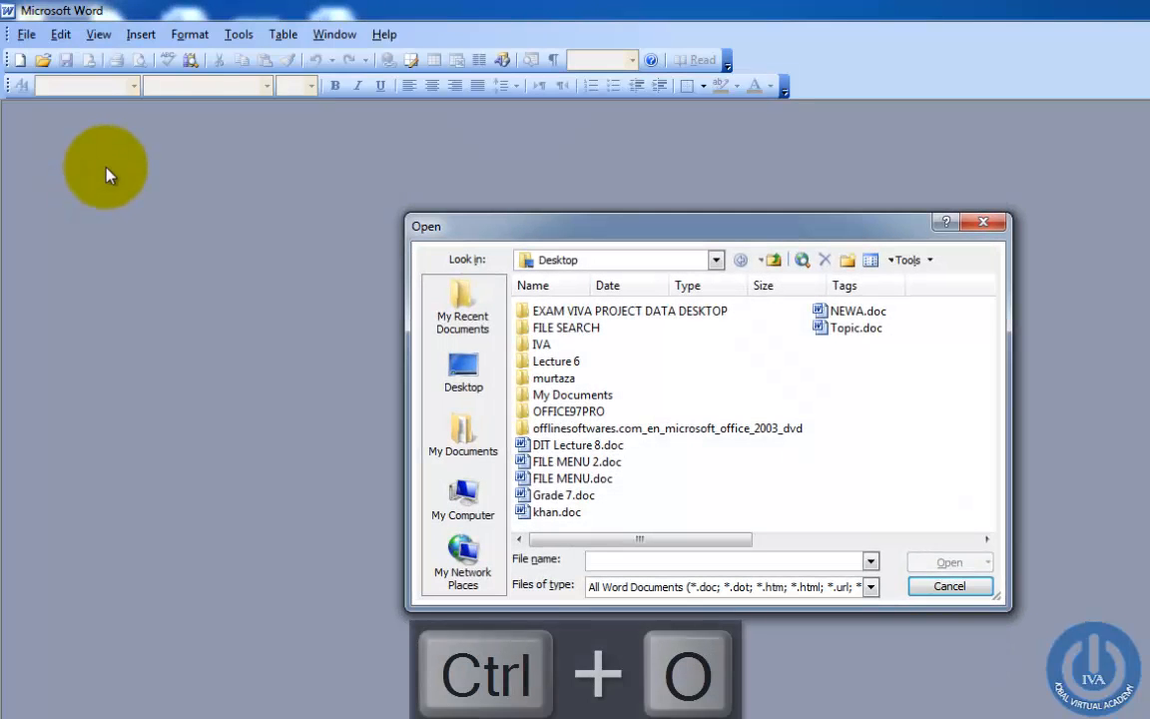
pyautogui.click(604, 462)
pyautogui.click(951, 566)
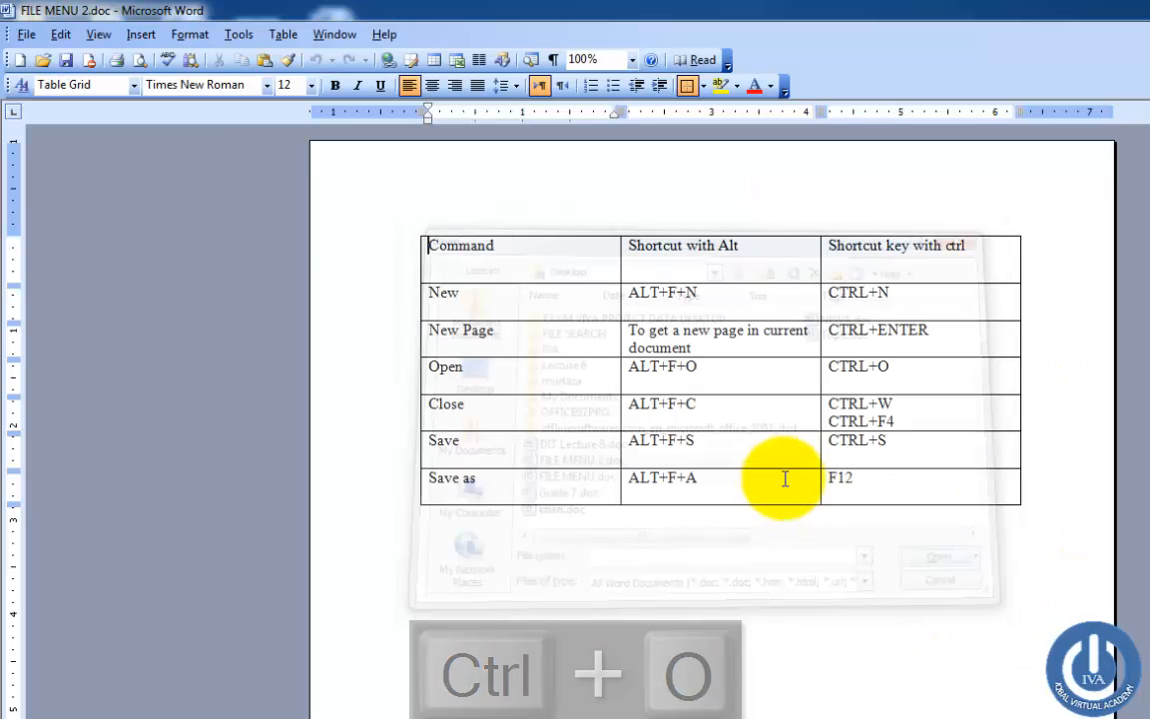
# Check the Save as row and the New through Save rows in the reopened copy, highlighting each group
pyautogui.moveTo(898, 488); pyautogui.dragTo(505, 480)
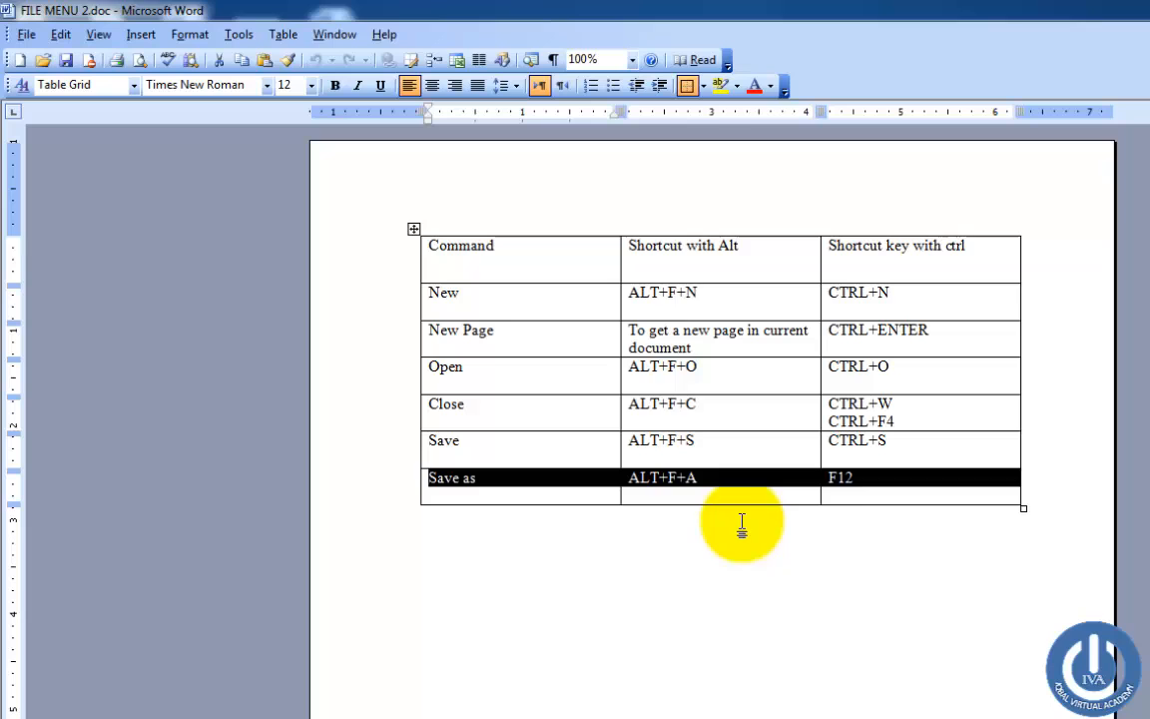
pyautogui.click(841, 527)
pyautogui.moveTo(865, 498); pyautogui.dragTo(571, 486)
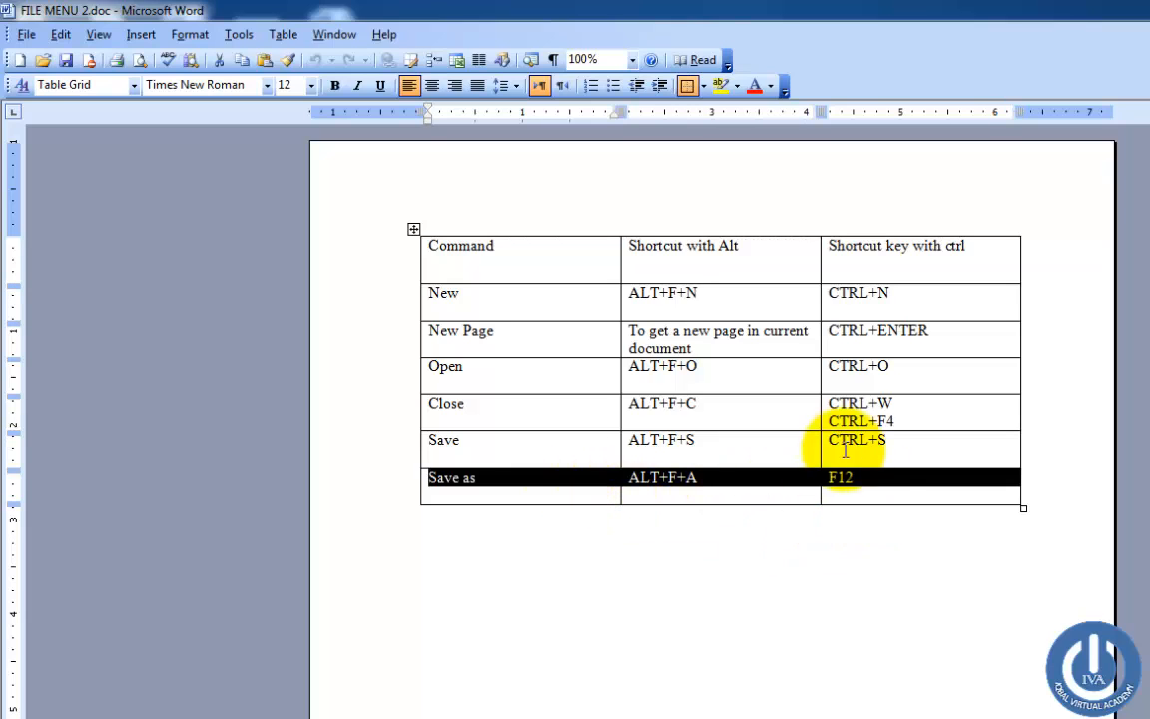
pyautogui.moveTo(867, 450); pyautogui.dragTo(492, 309)
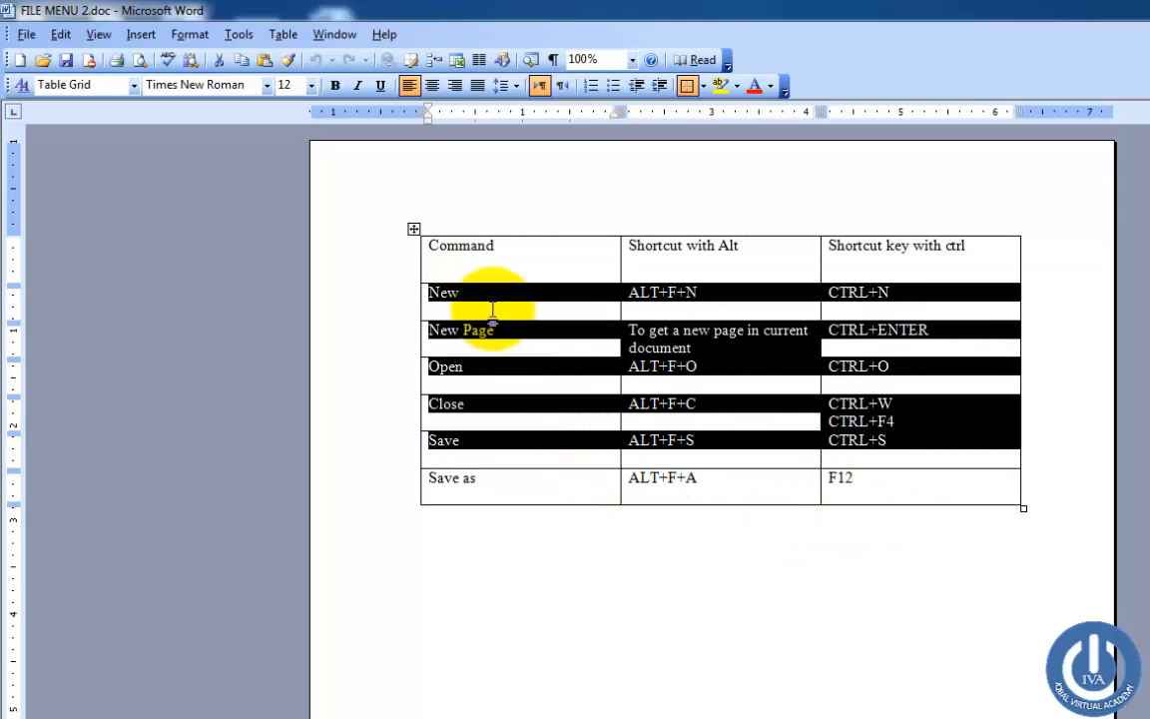
pyautogui.click(696, 536)
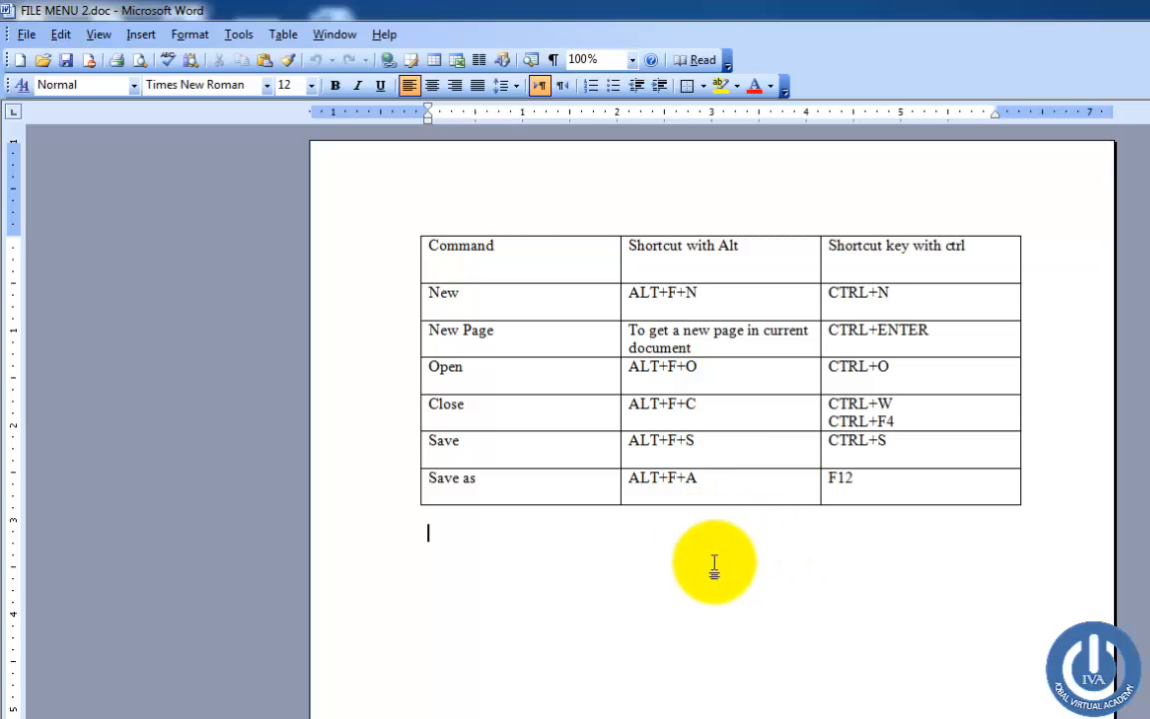
# Close FILE MENU 2.doc and open the original FILE MENU.doc from the Desktop to compare its table rows
pyautogui.hotkey('ctrl', 'w')
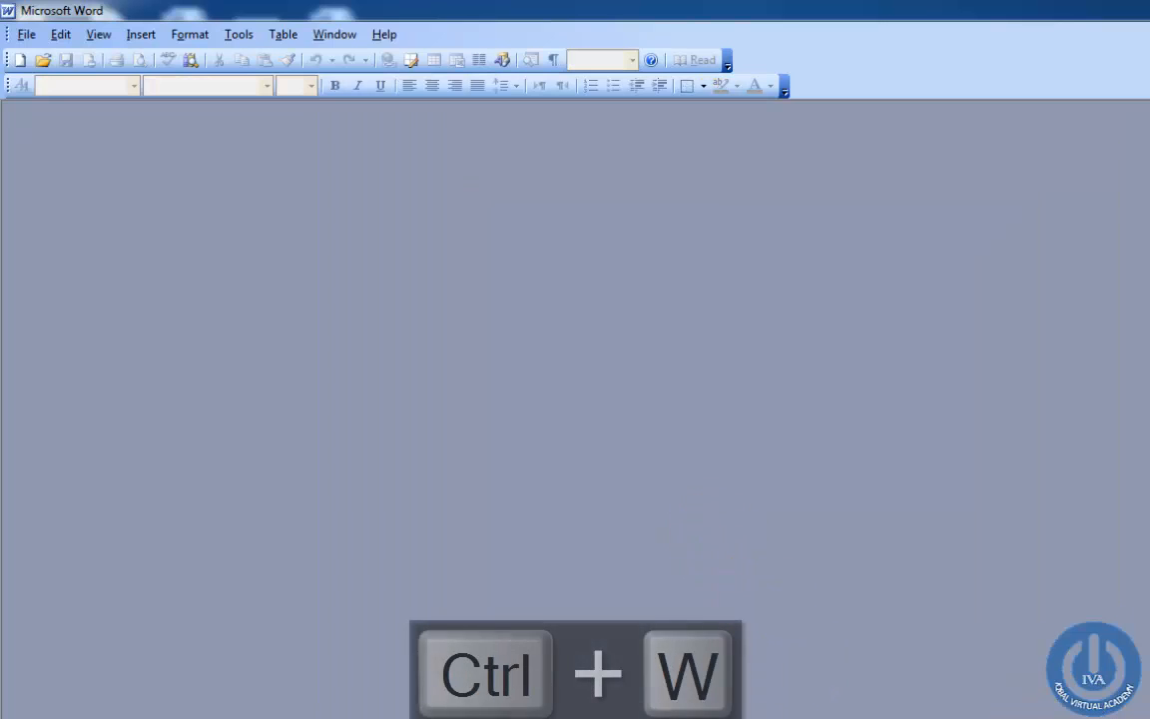
pyautogui.hotkey('ctrl', 'o')
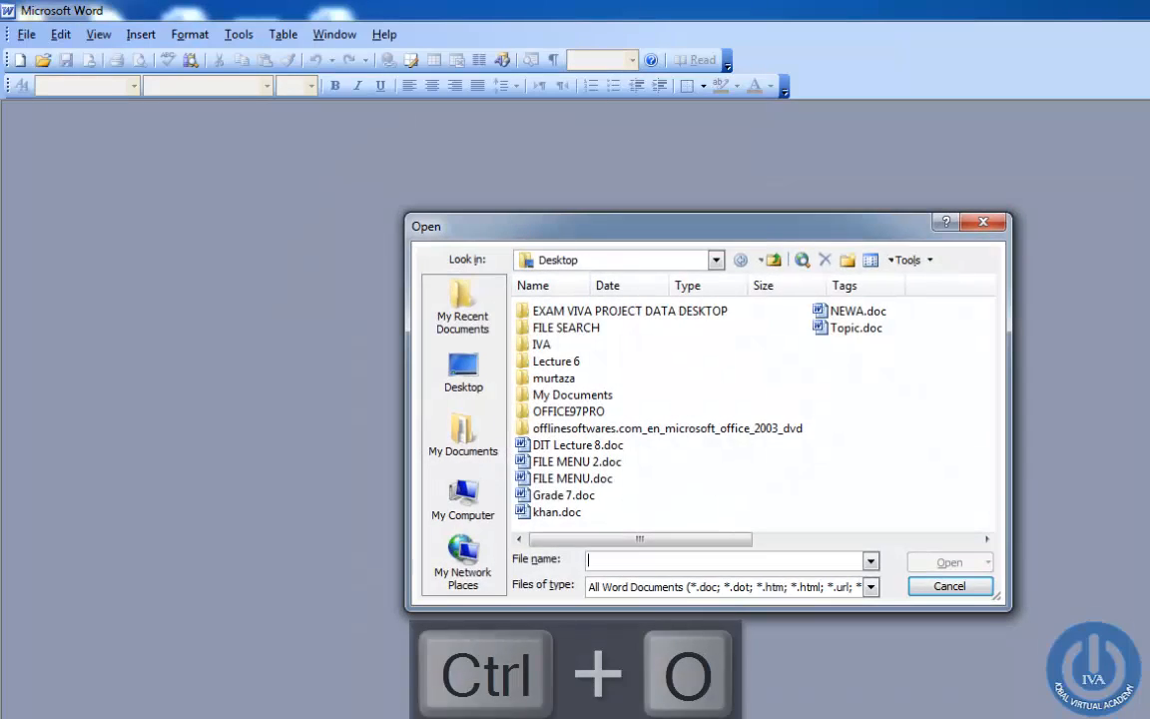
pyautogui.click(599, 481)
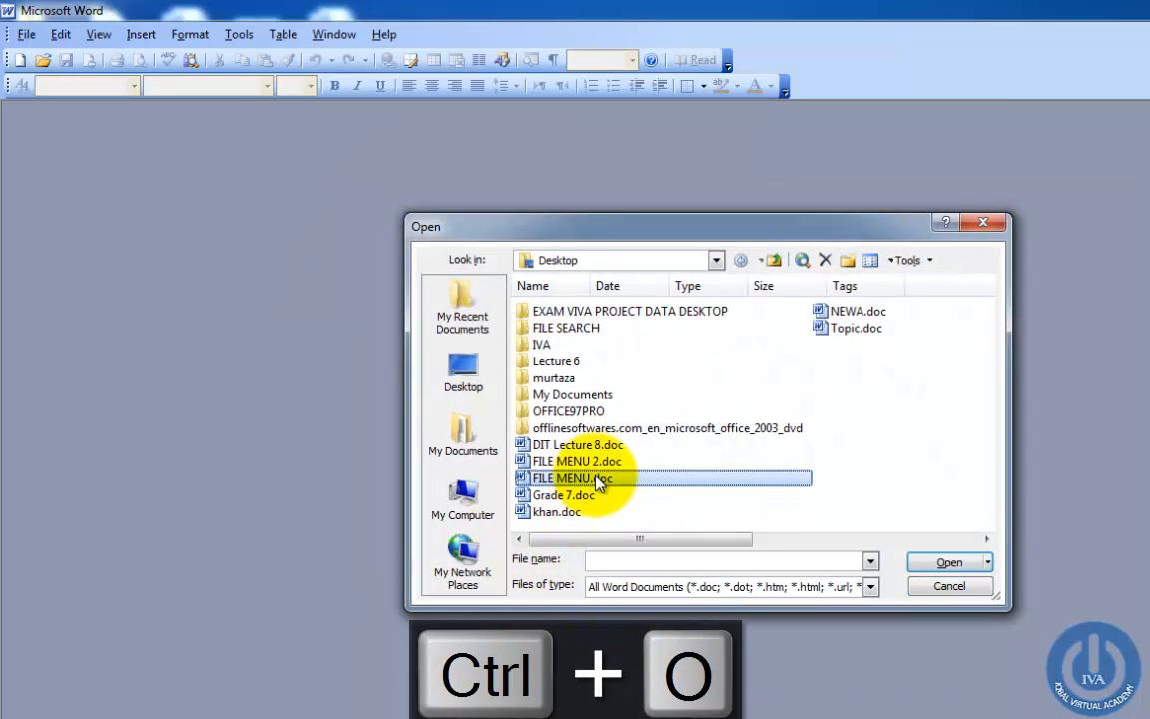
pyautogui.click(930, 560)
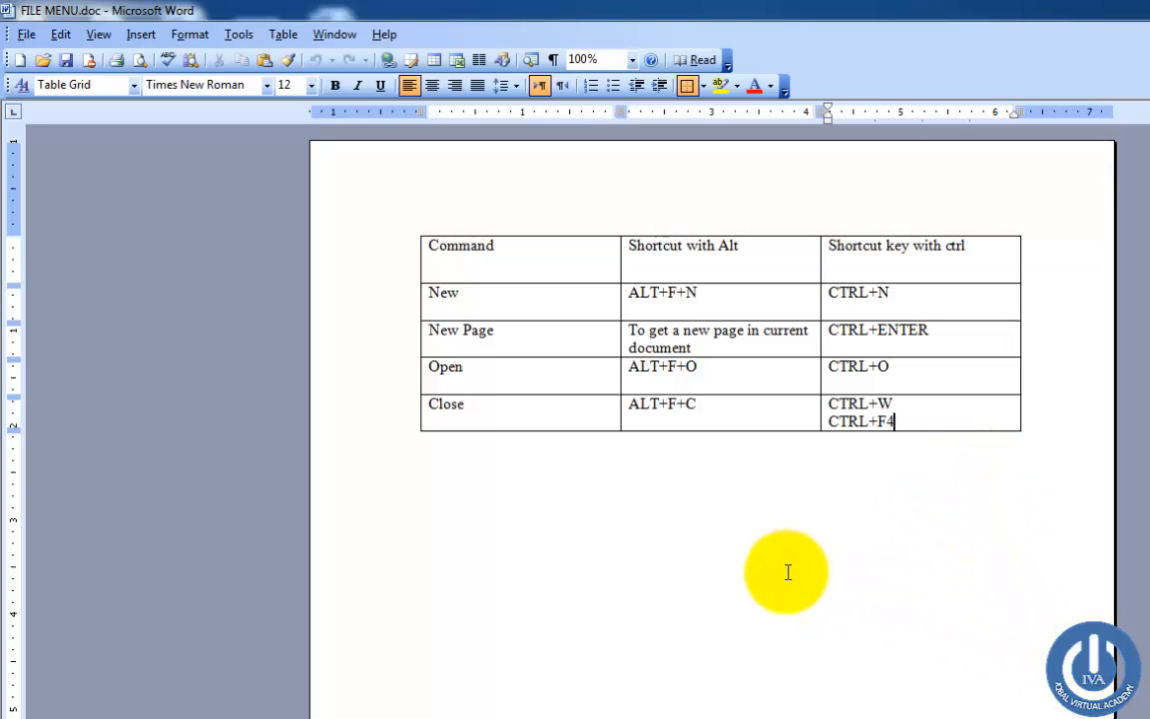
# Close the original FILE MENU.doc and open FILE MENU 2.doc from the Desktop again
pyautogui.hotkey('ctrl', 'w')
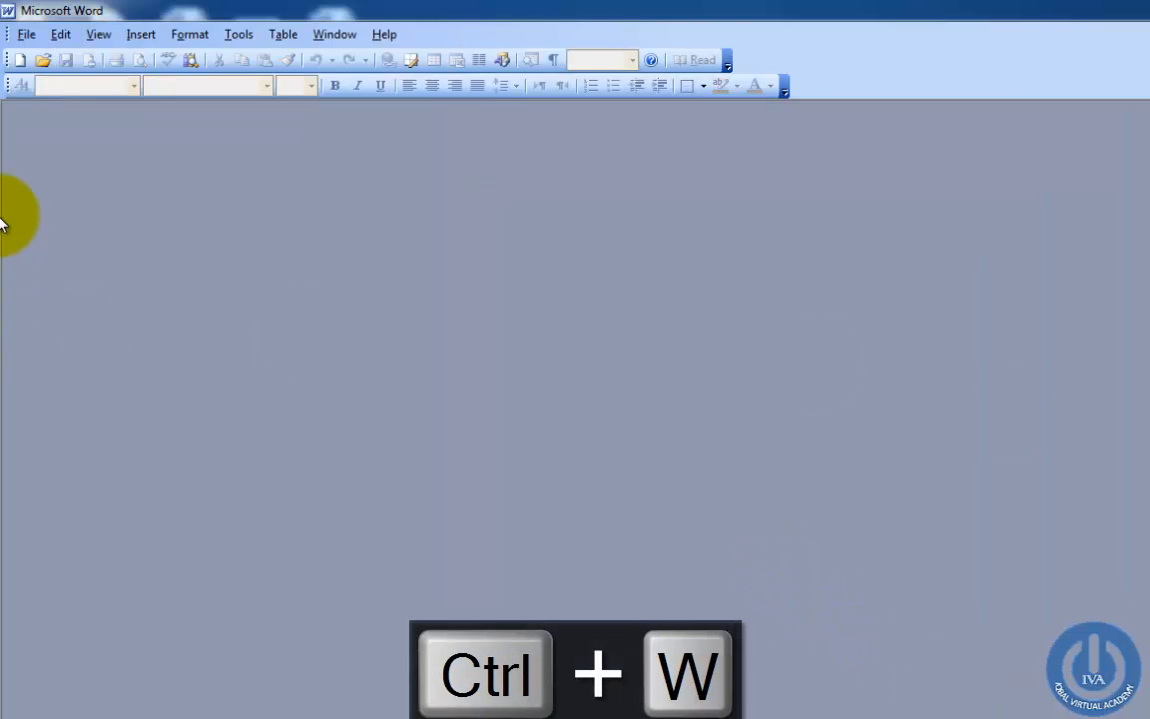
pyautogui.click(25, 35)
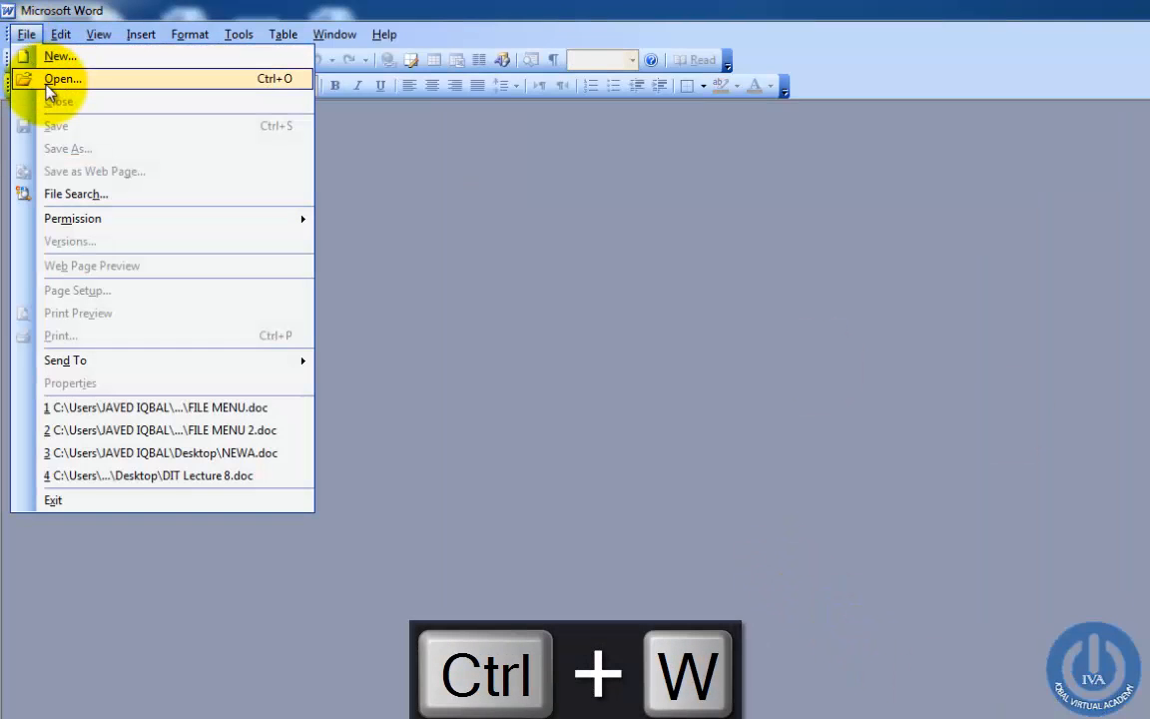
pyautogui.click(664, 179)
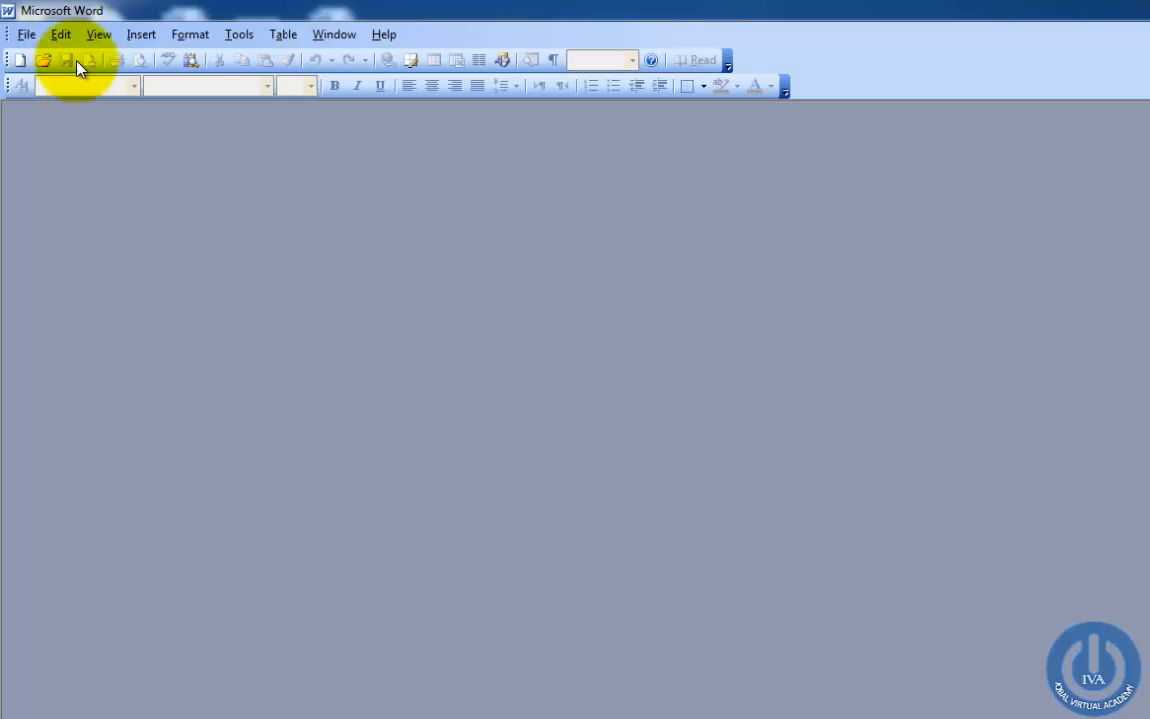
pyautogui.click(31, 36)
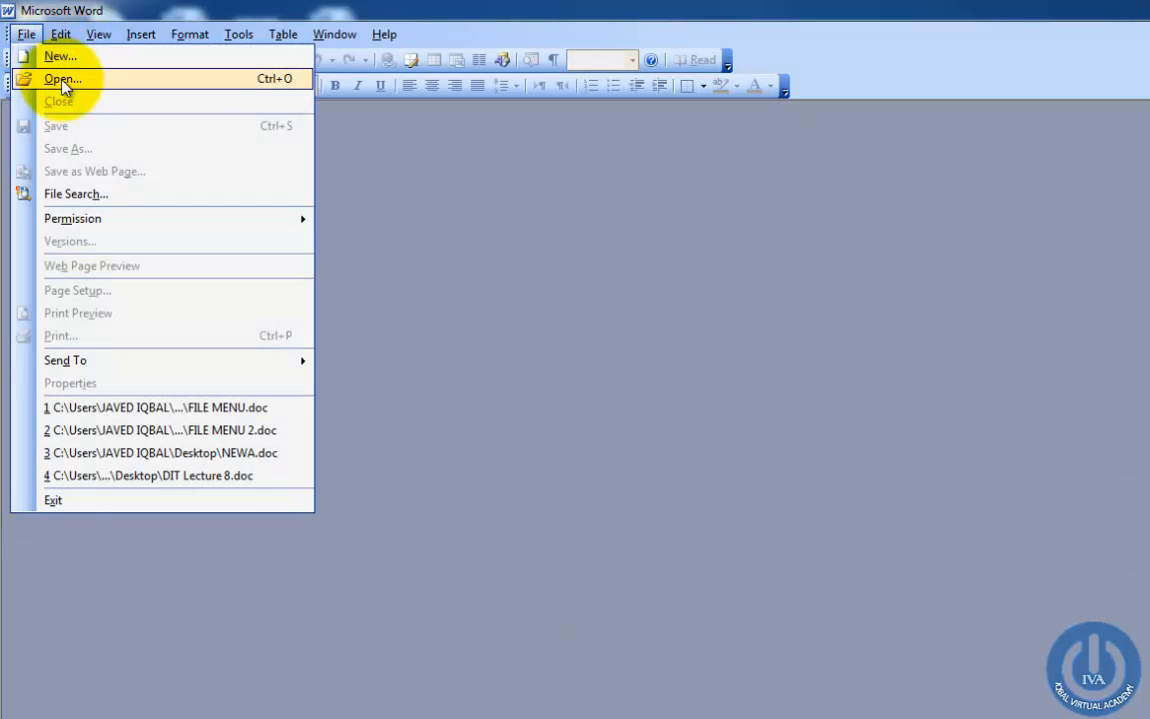
pyautogui.click(55, 74)
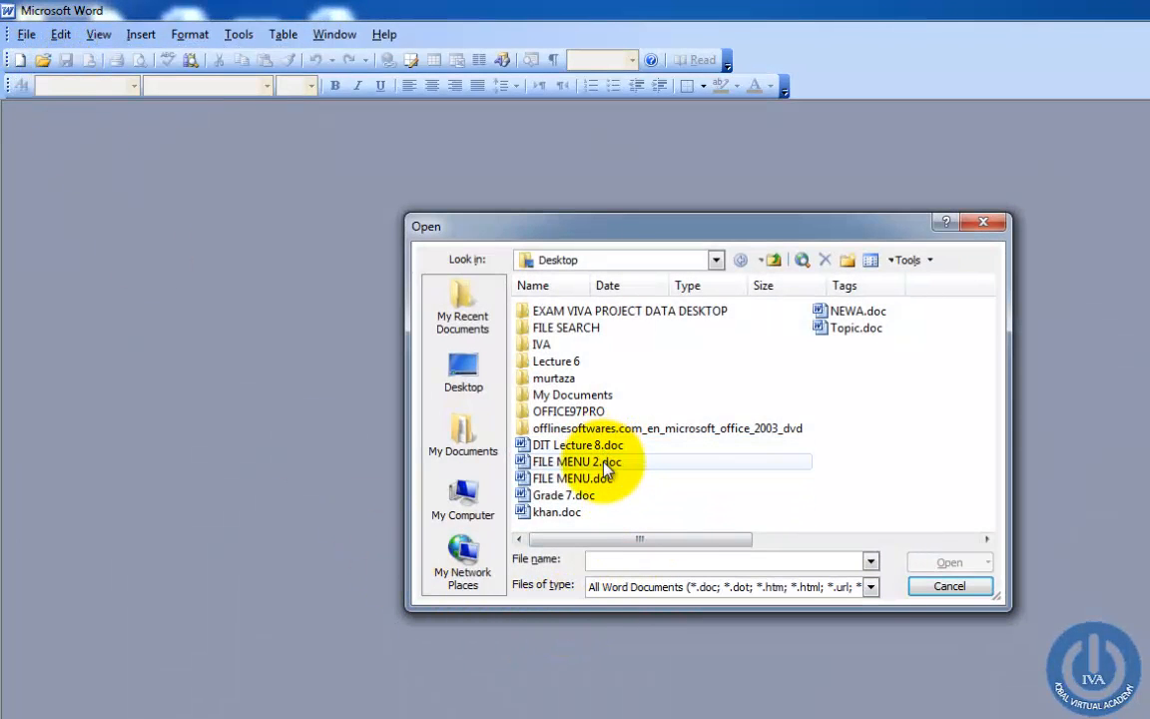
pyautogui.click(554, 462)
pyautogui.click(950, 561)
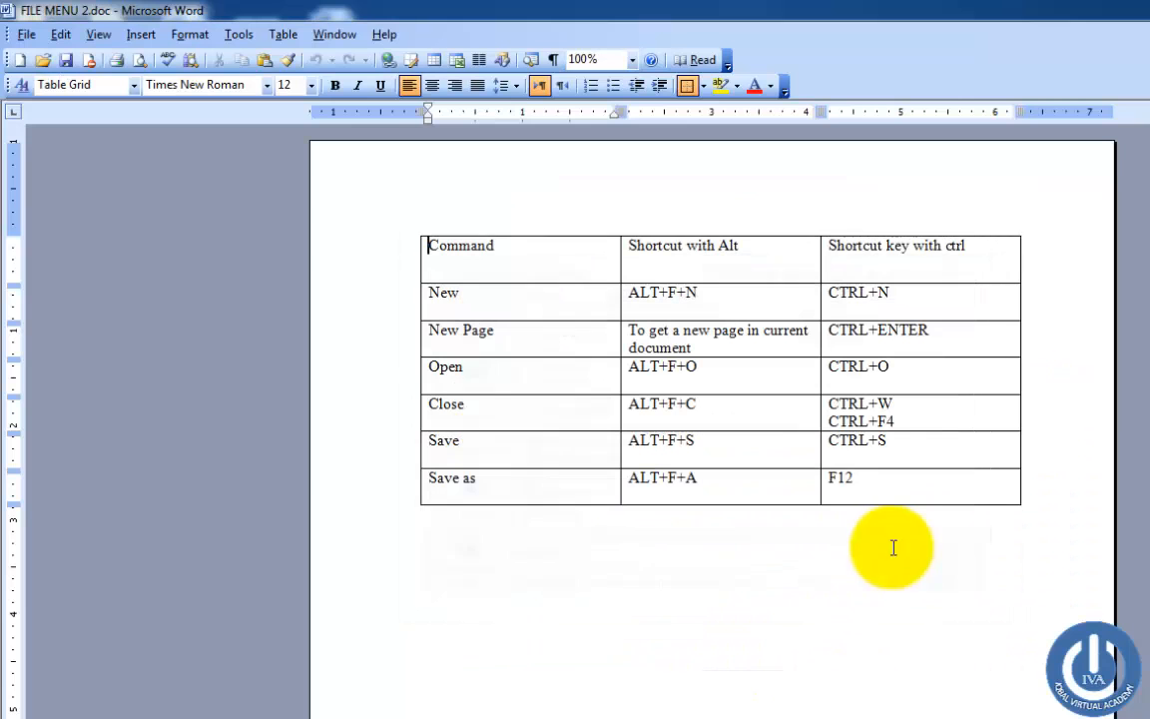
# Review the Save as row, then use Save As to save a copy on the Desktop named FINAL FILE MENU
pyautogui.click(899, 482)
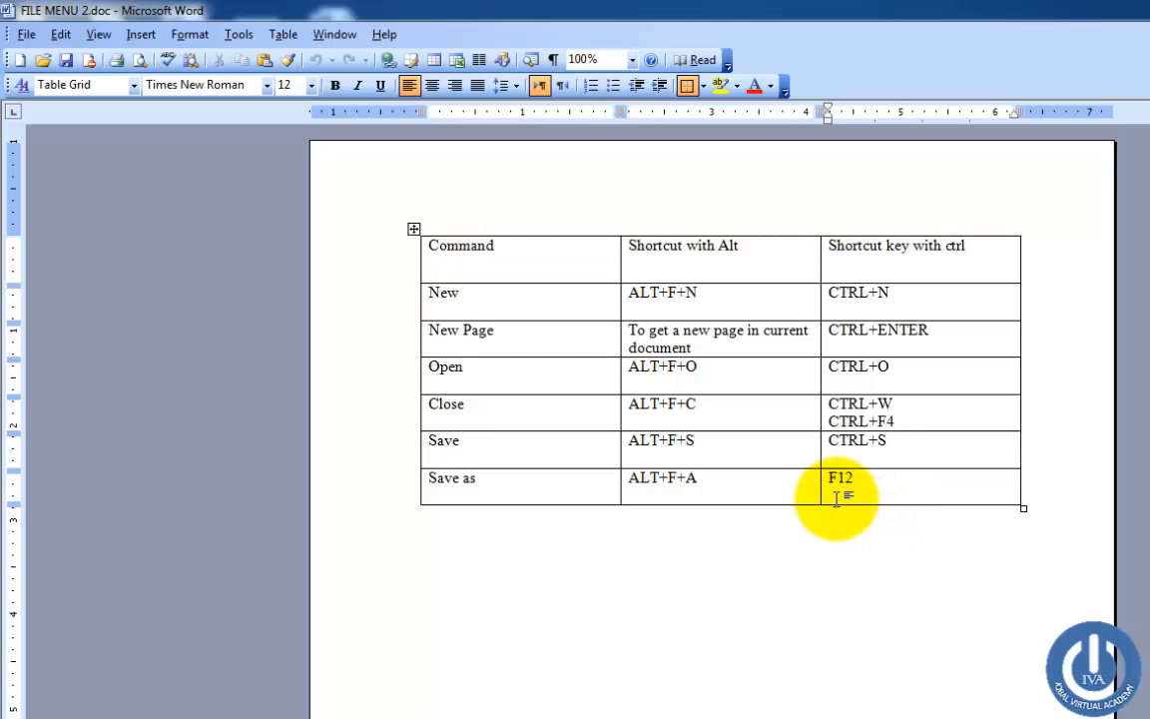
pyautogui.click(559, 480)
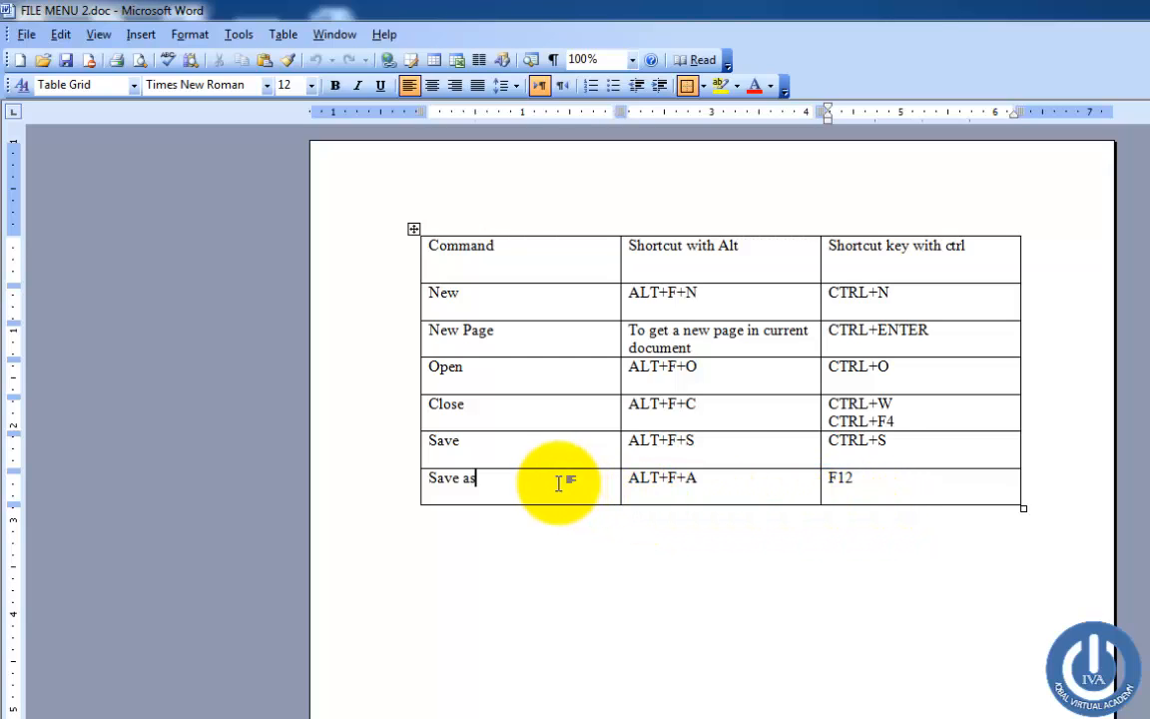
pyautogui.click(761, 482)
pyautogui.click(859, 489)
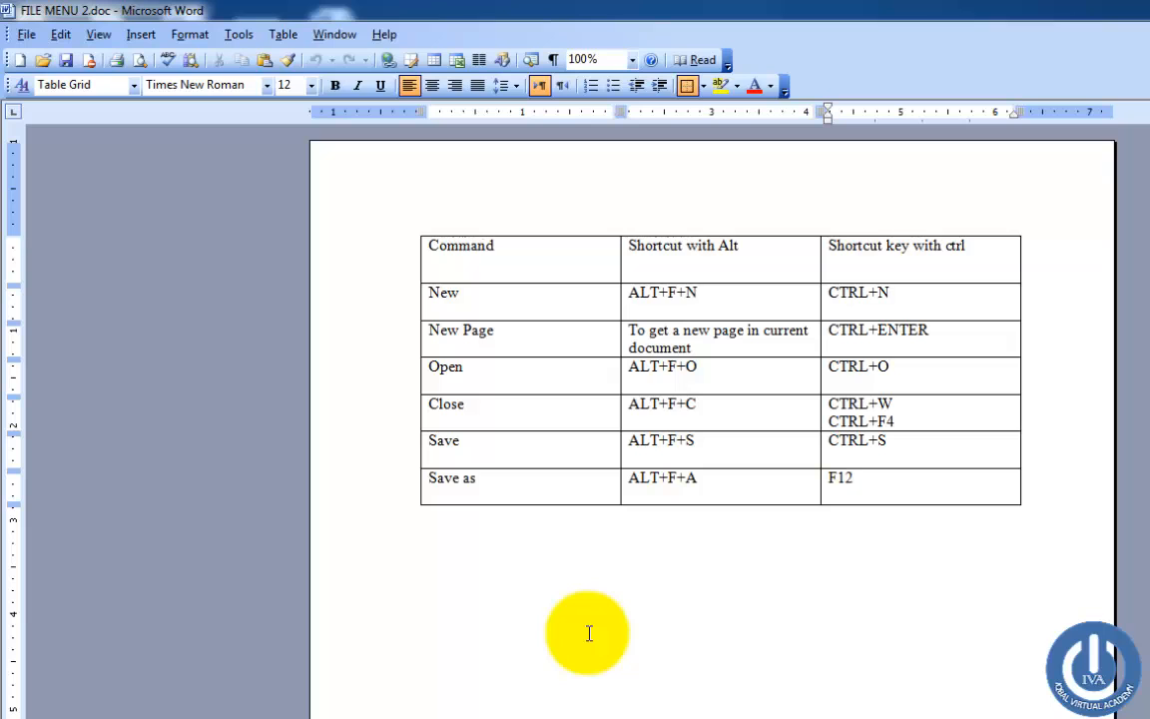
pyautogui.press('F12')
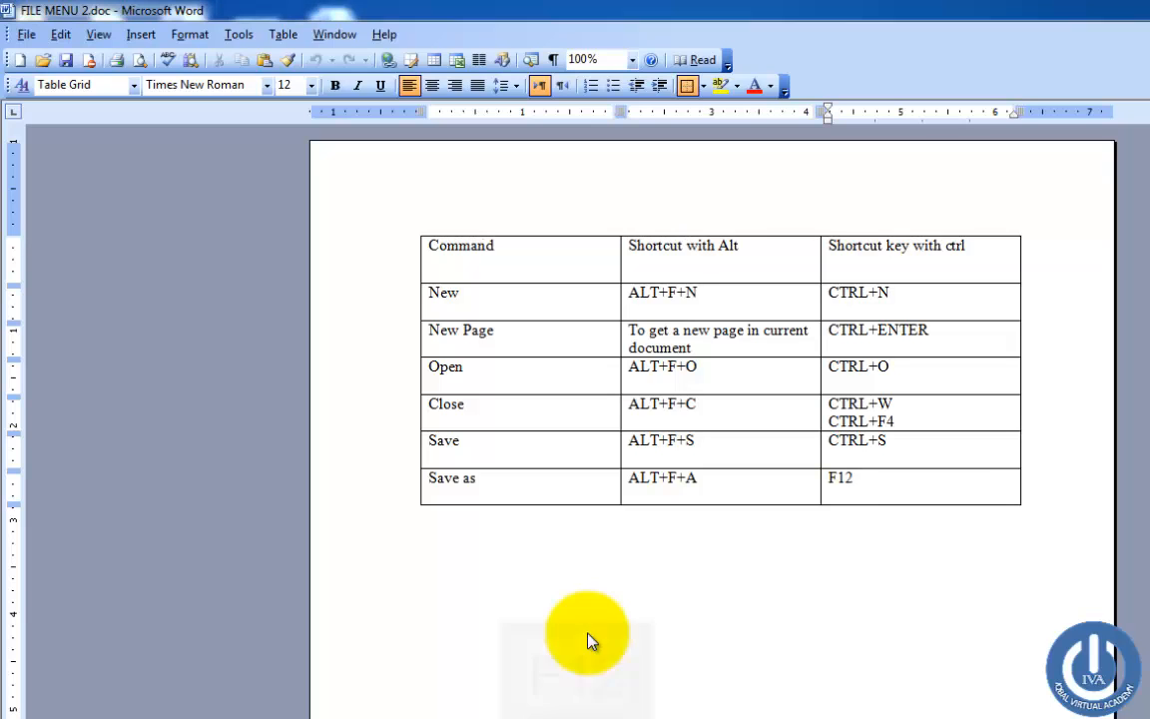
pyautogui.press('BackSpace')
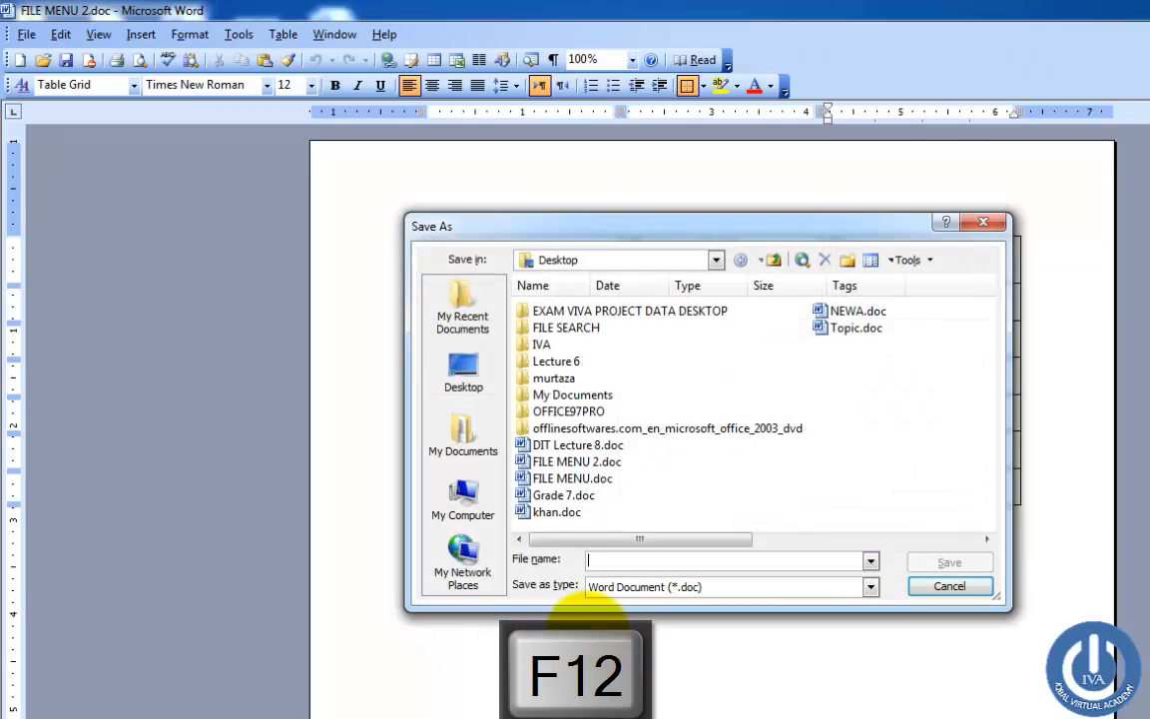
pyautogui.write('FIN')
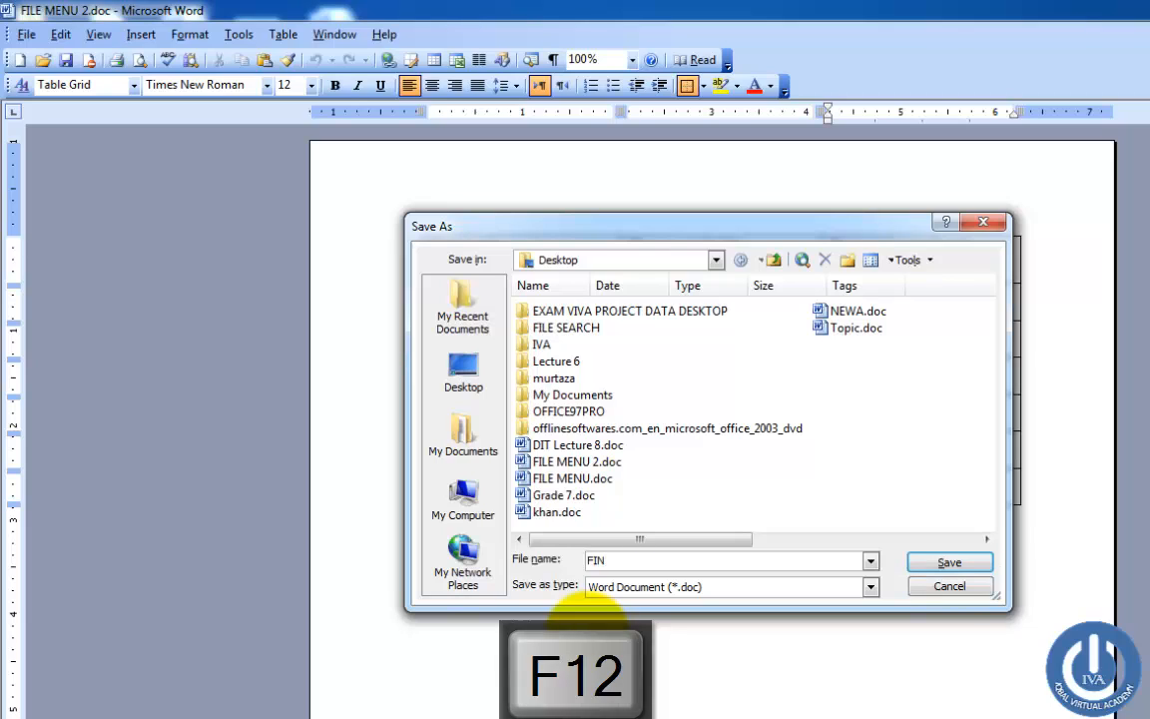
pyautogui.write('AL')
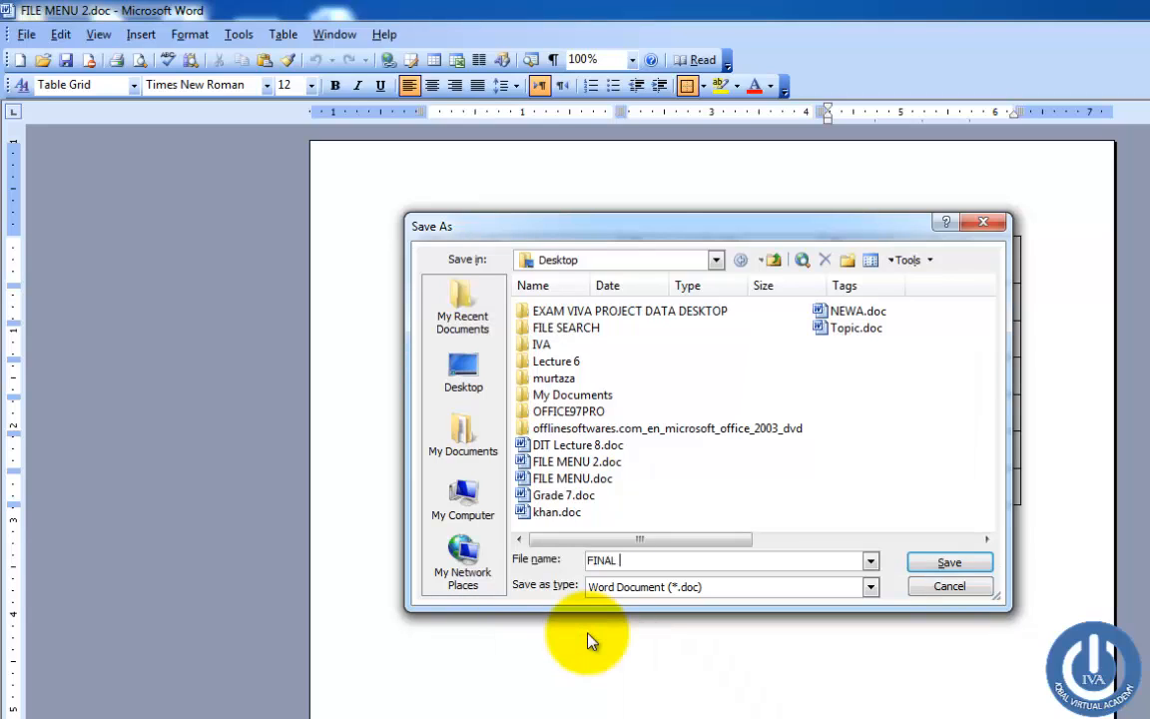
pyautogui.write(' FILE MENU')
pyautogui.press('Return')
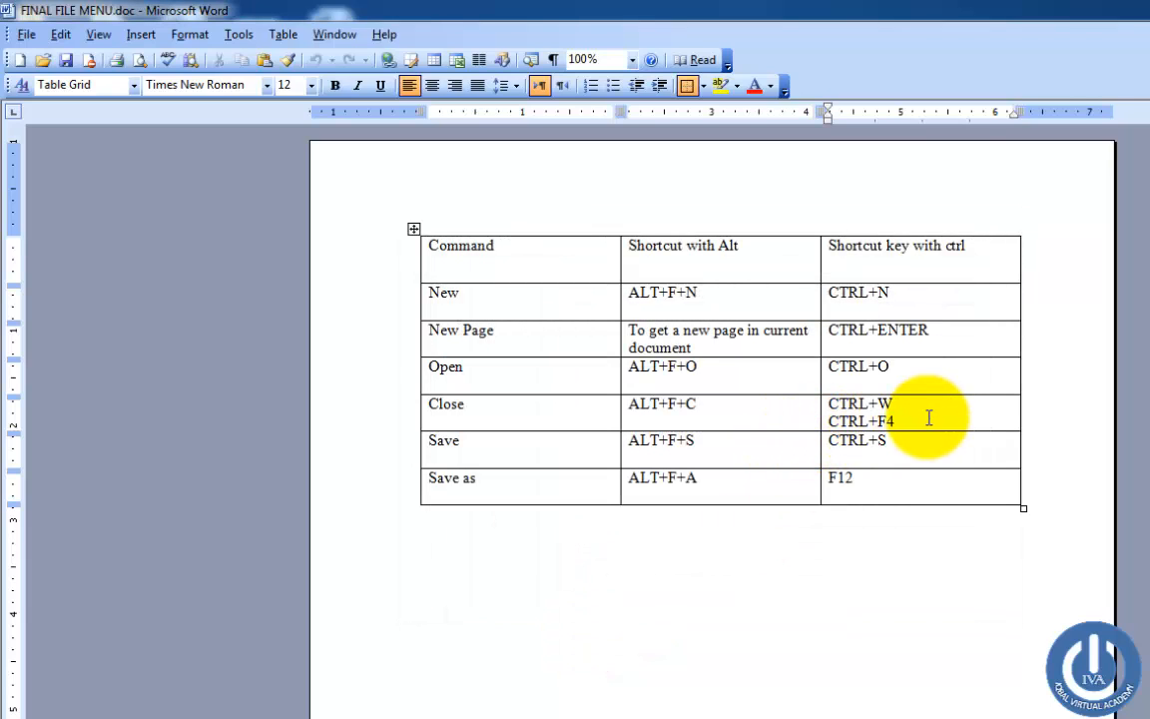
# Delete the entire New, New Page and Open rows from the table
pyautogui.moveTo(918, 411); pyautogui.dragTo(602, 379)
pyautogui.click(958, 385)
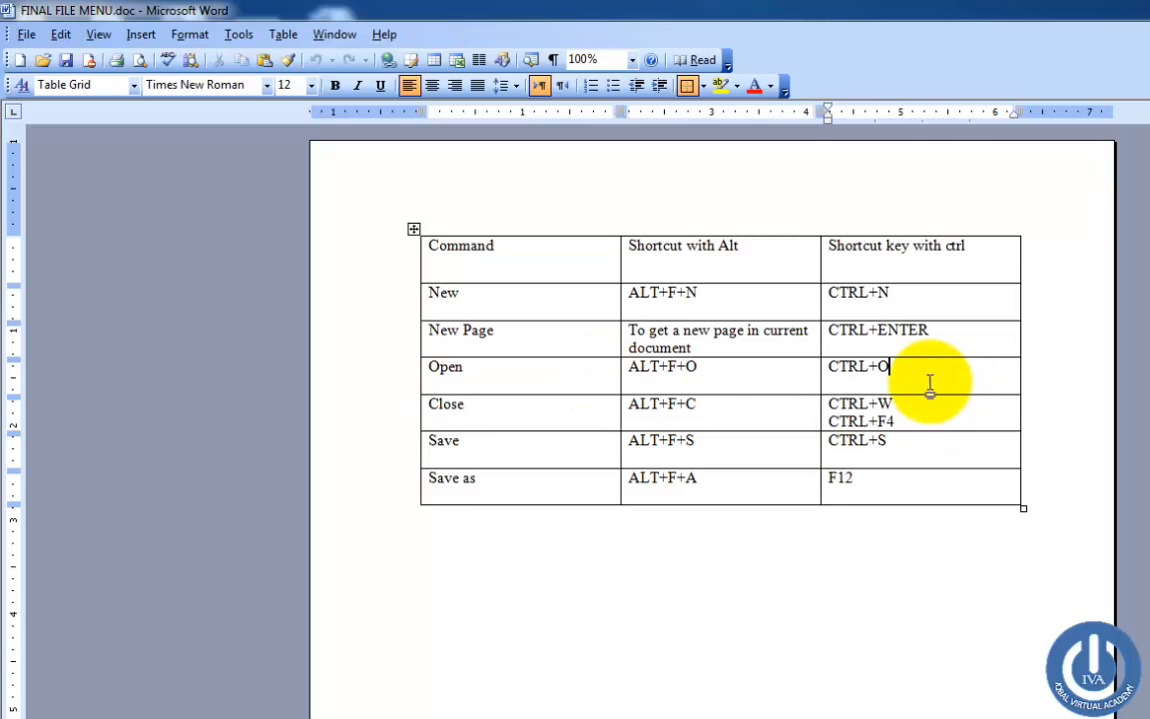
pyautogui.moveTo(930, 385); pyautogui.dragTo(473, 304)
pyautogui.rightClick(472, 305)
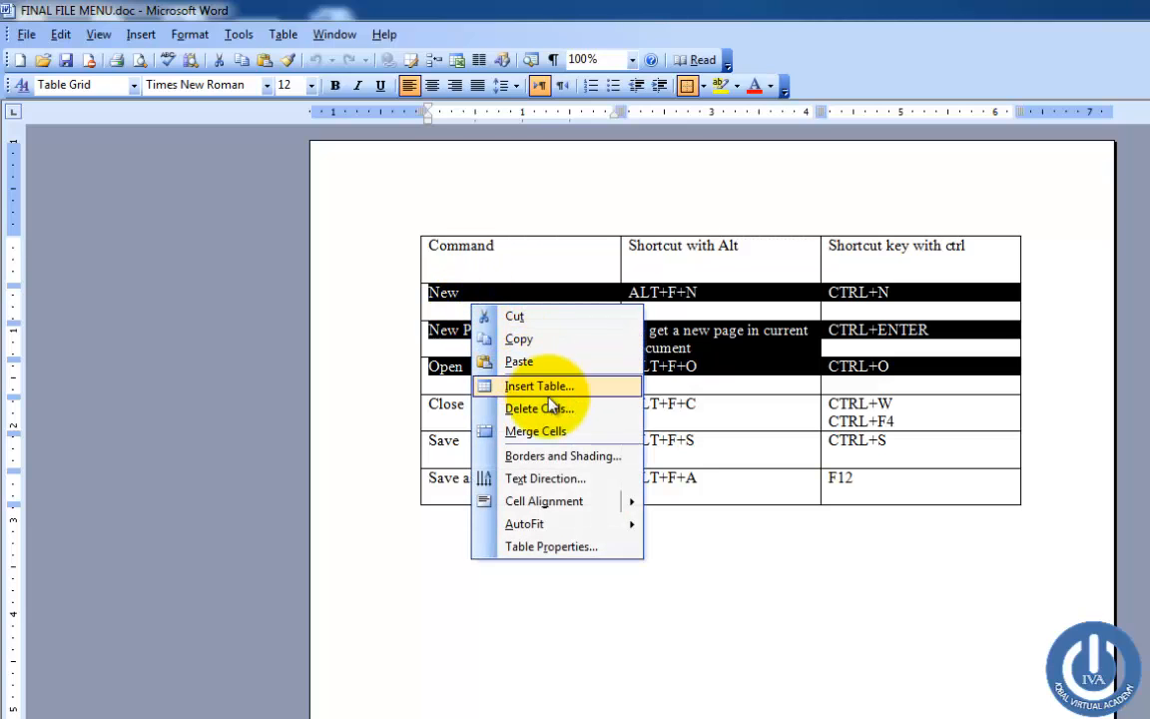
pyautogui.click(557, 412)
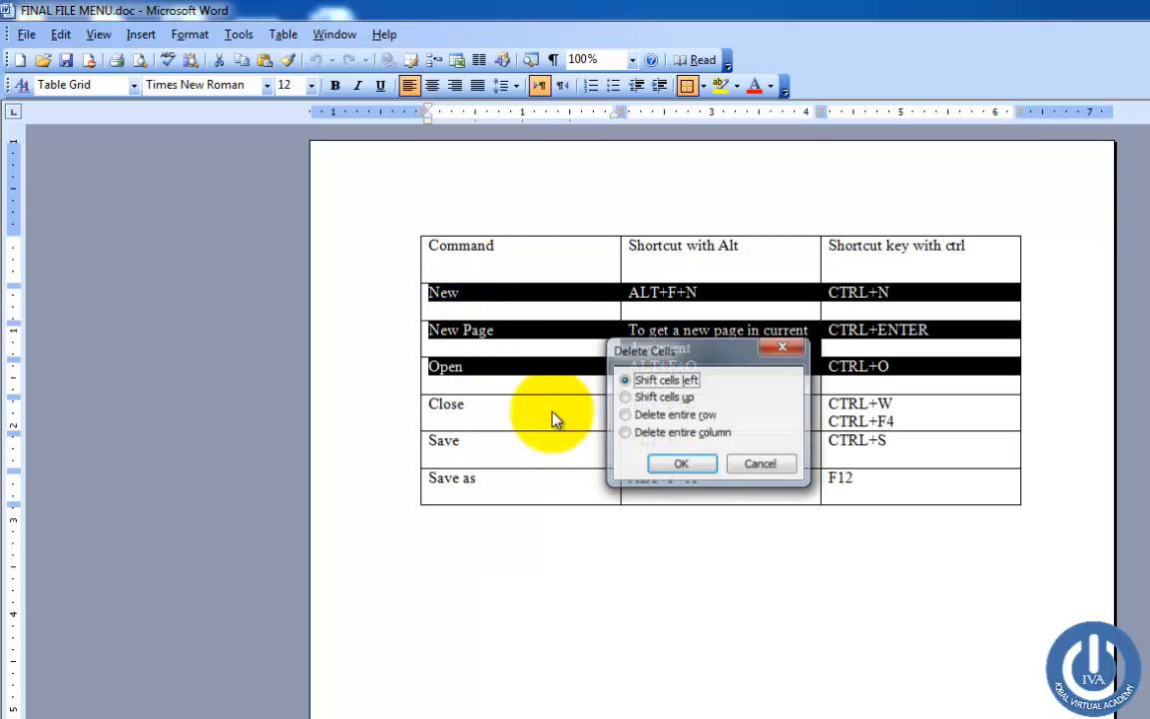
pyautogui.click(666, 417)
pyautogui.click(681, 464)
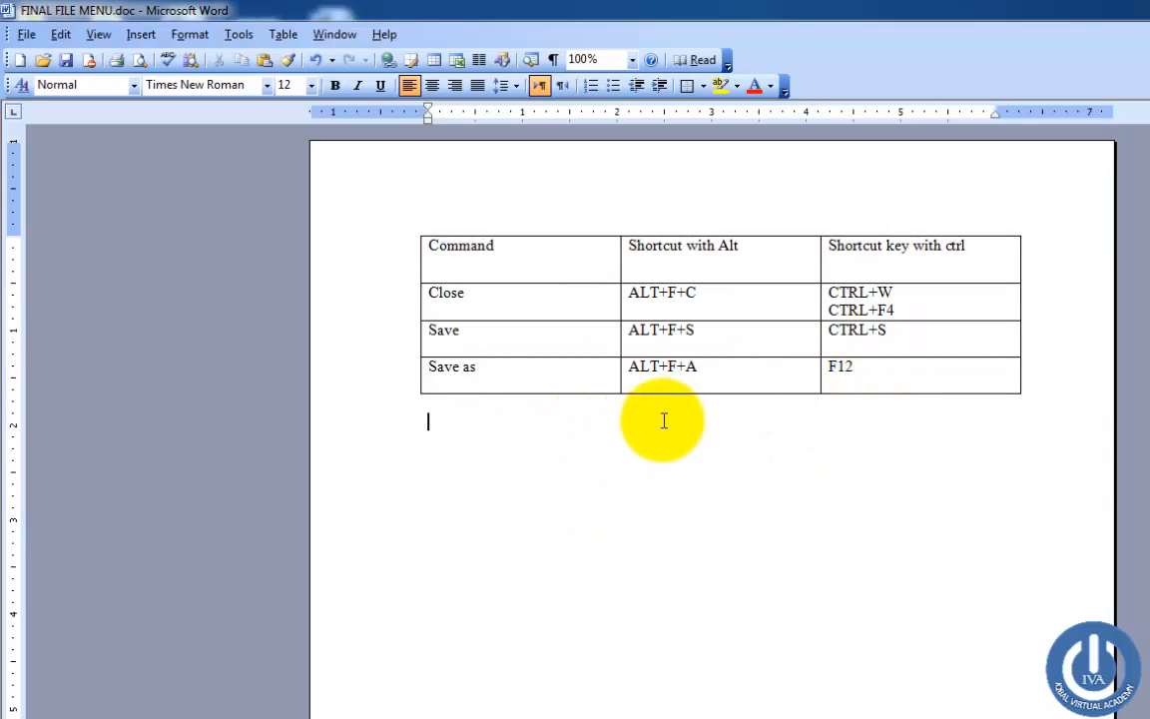
# Check the remaining Close, Save and Save as rows, and save the shortened table on the Desktop as HALF MENU.doc
pyautogui.click(476, 295)
pyautogui.click(491, 356)
pyautogui.click(492, 368)
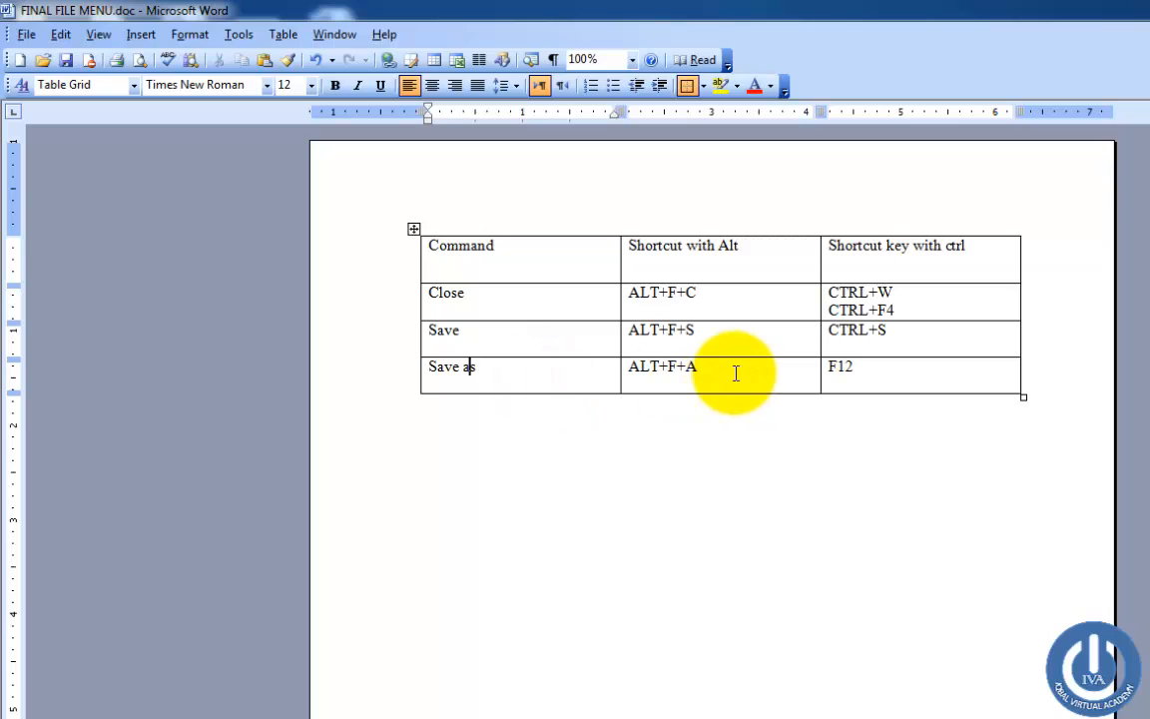
pyautogui.click(704, 367)
pyautogui.click(880, 379)
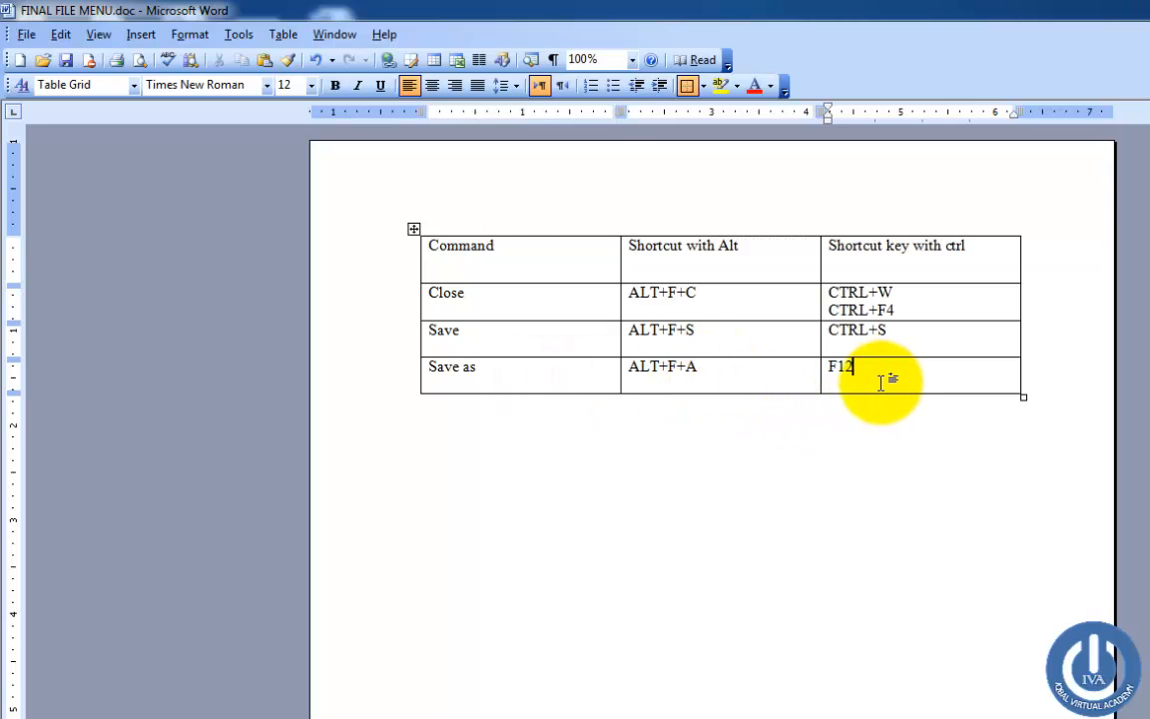
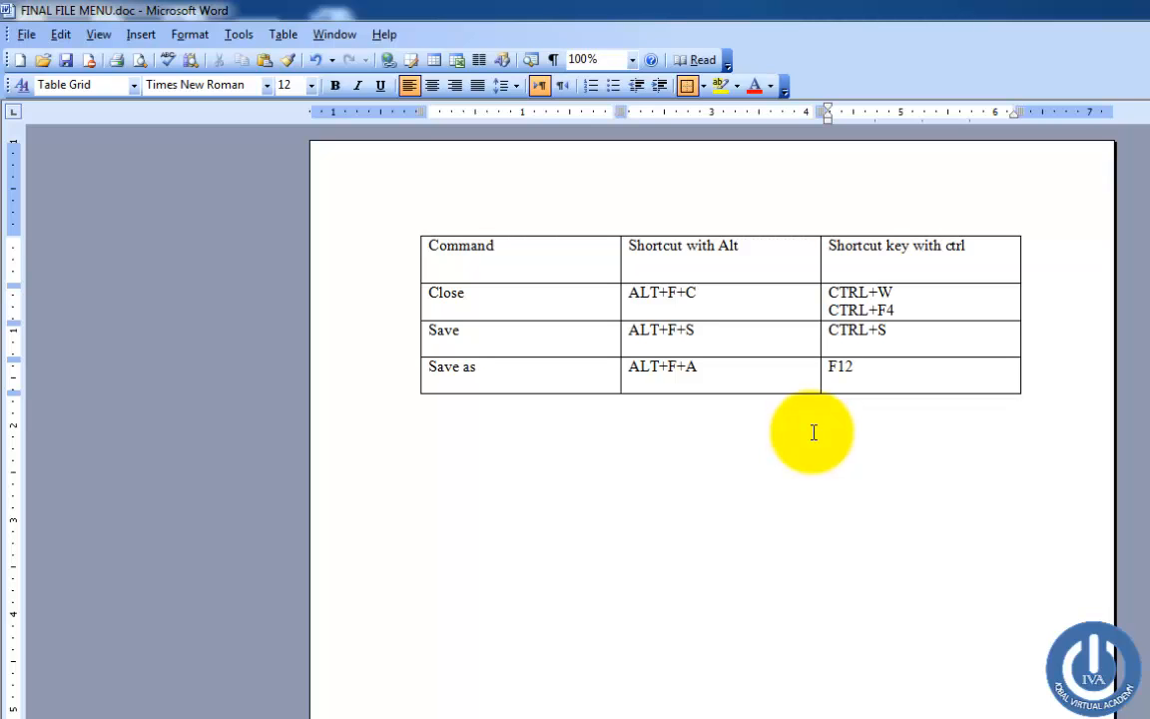
pyautogui.press('F12')
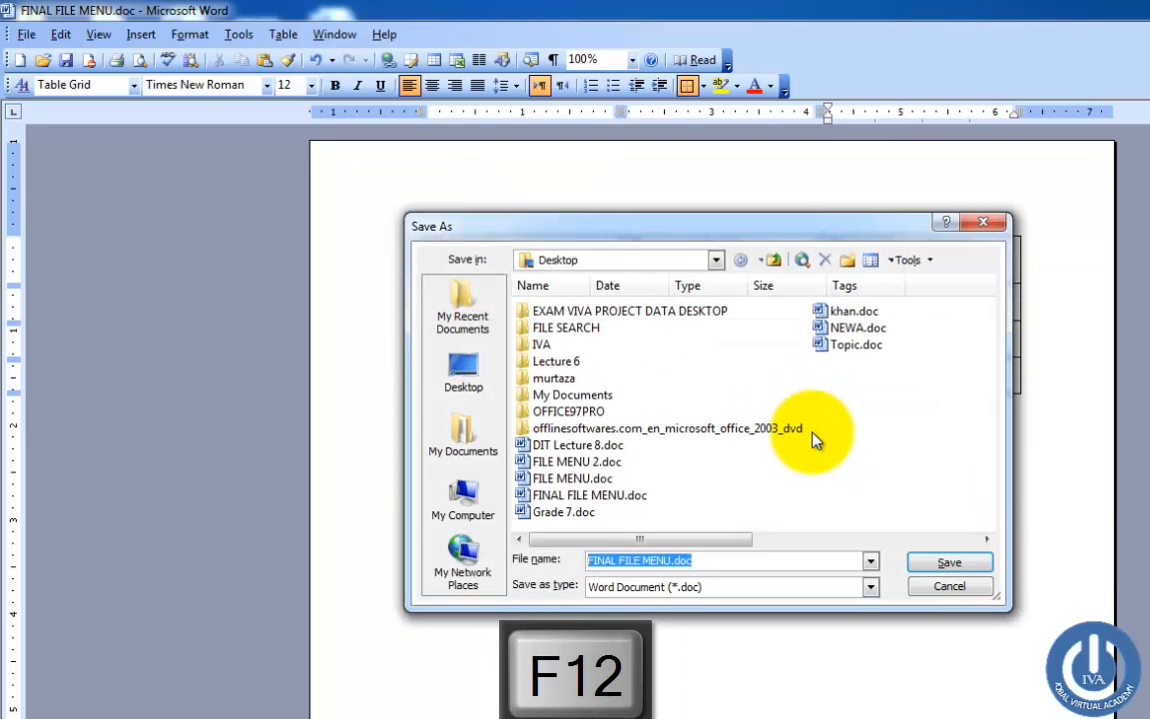
pyautogui.press('BackSpace')
pyautogui.write('HAL')
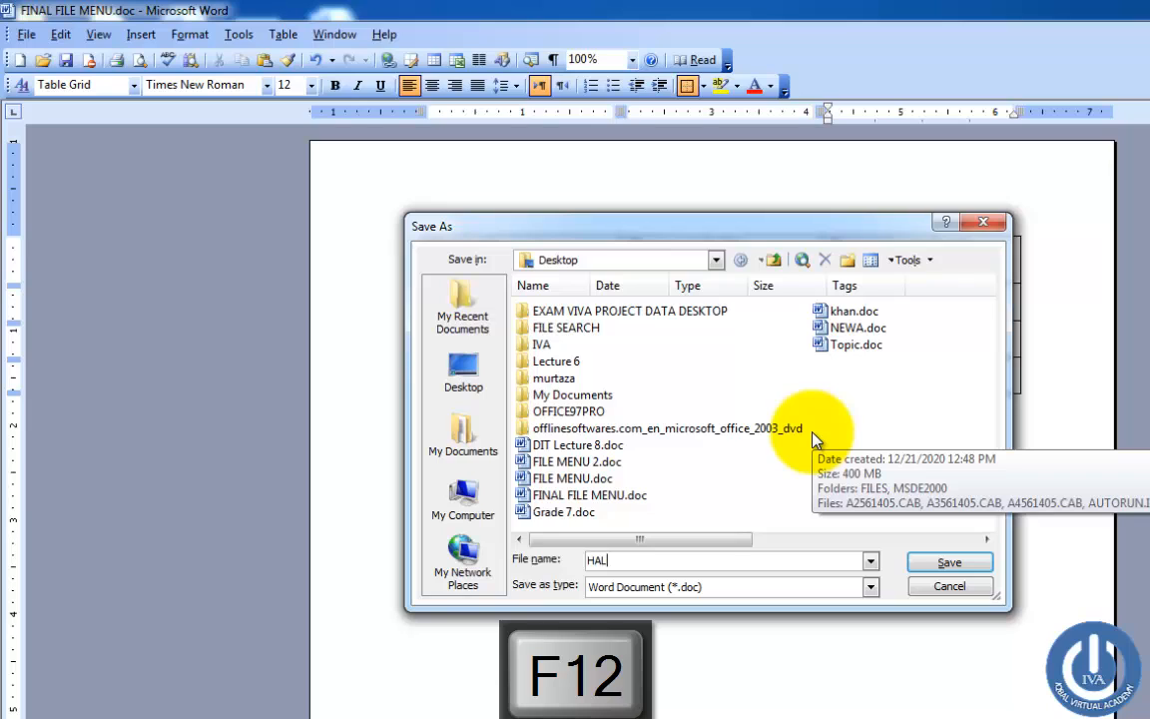
pyautogui.write('F MENU.doc')
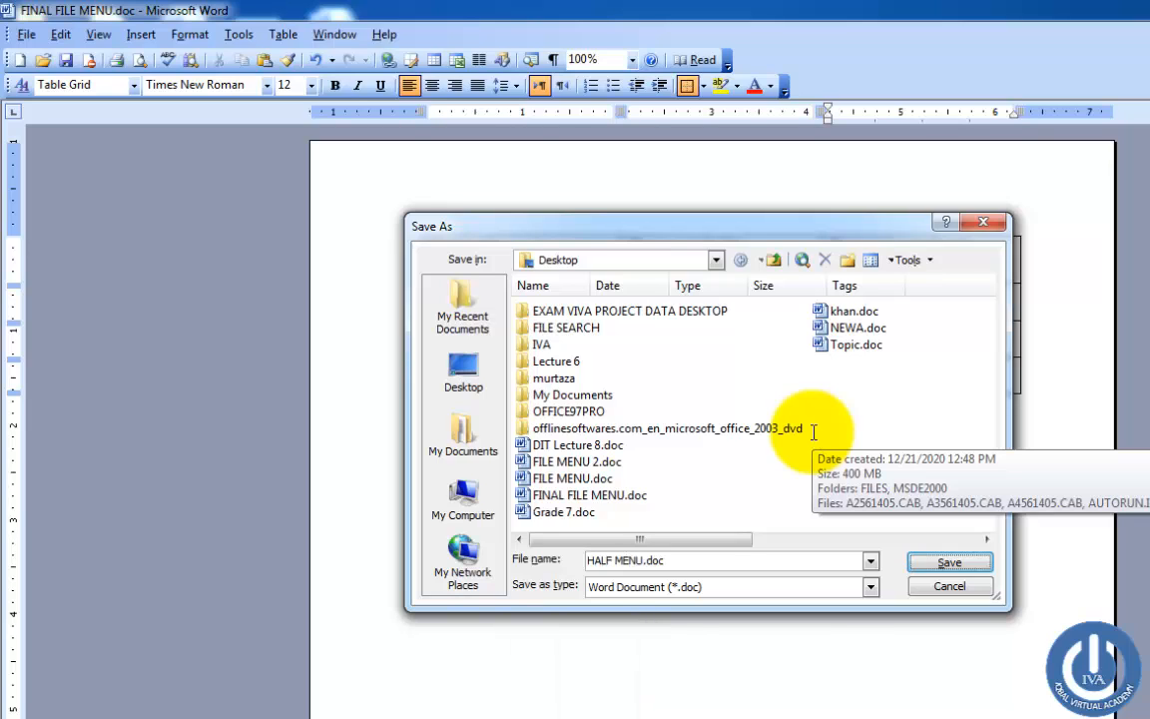
pyautogui.press('Return')
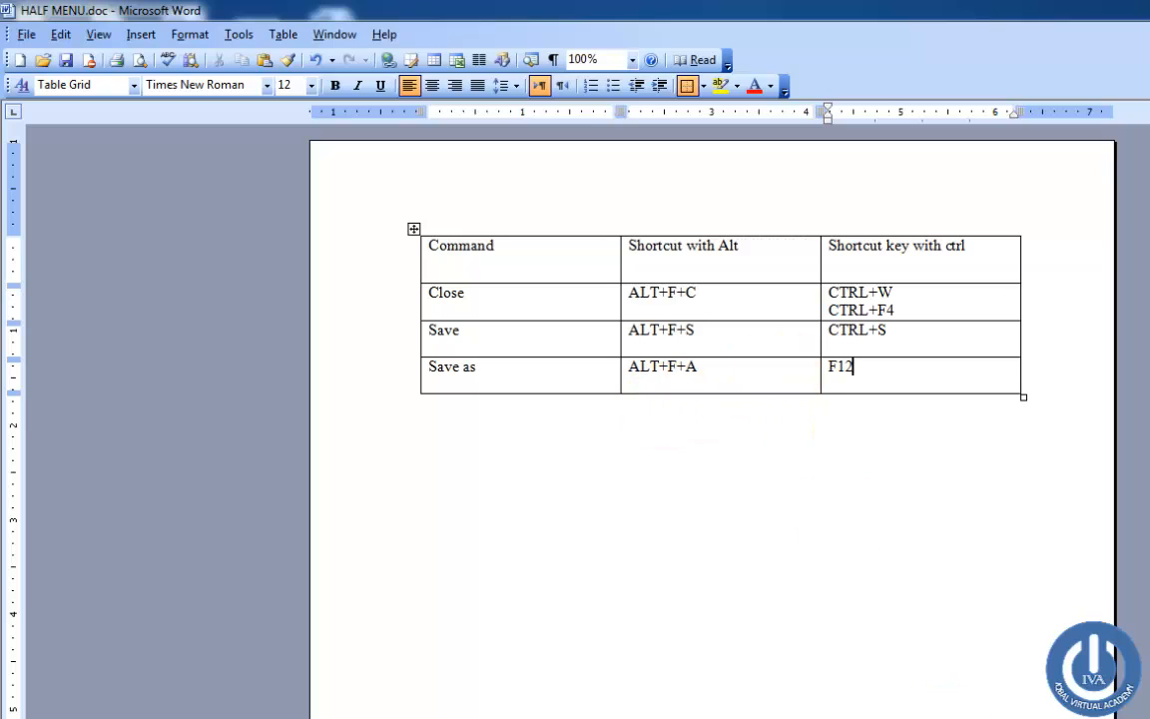
# Close the document and reopen HALF MENU.doc from the Desktop
pyautogui.hotkey('ctrl', 'w')
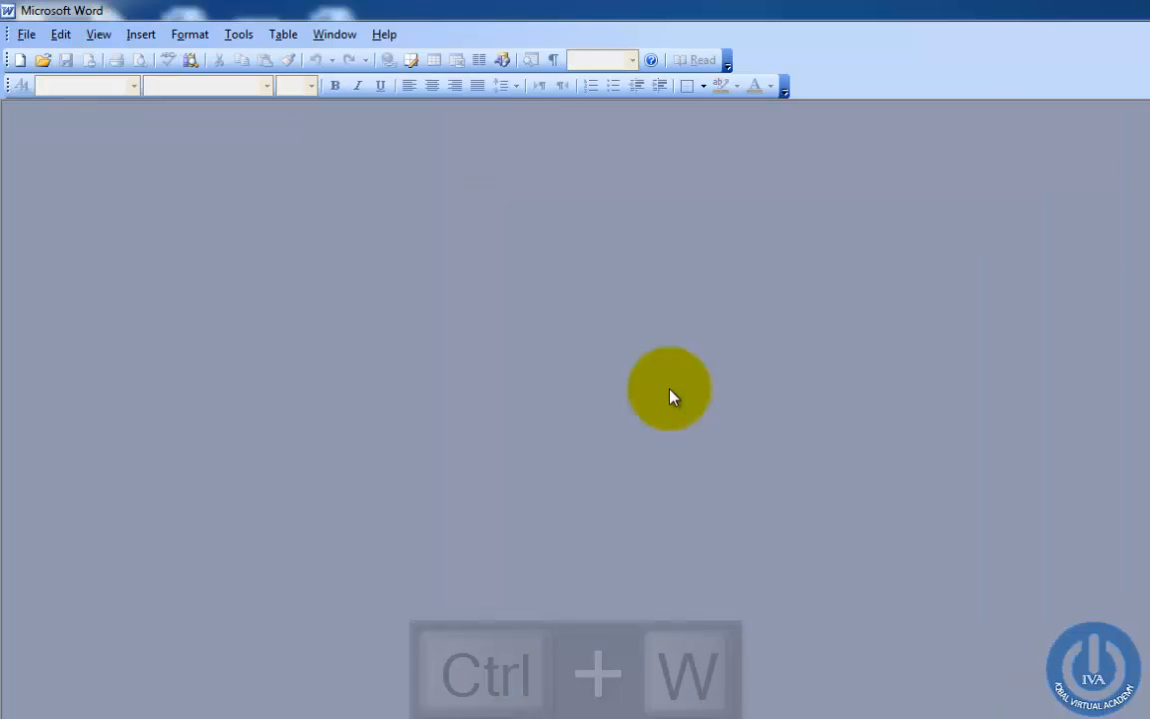
pyautogui.click(26, 34)
pyautogui.click(52, 78)
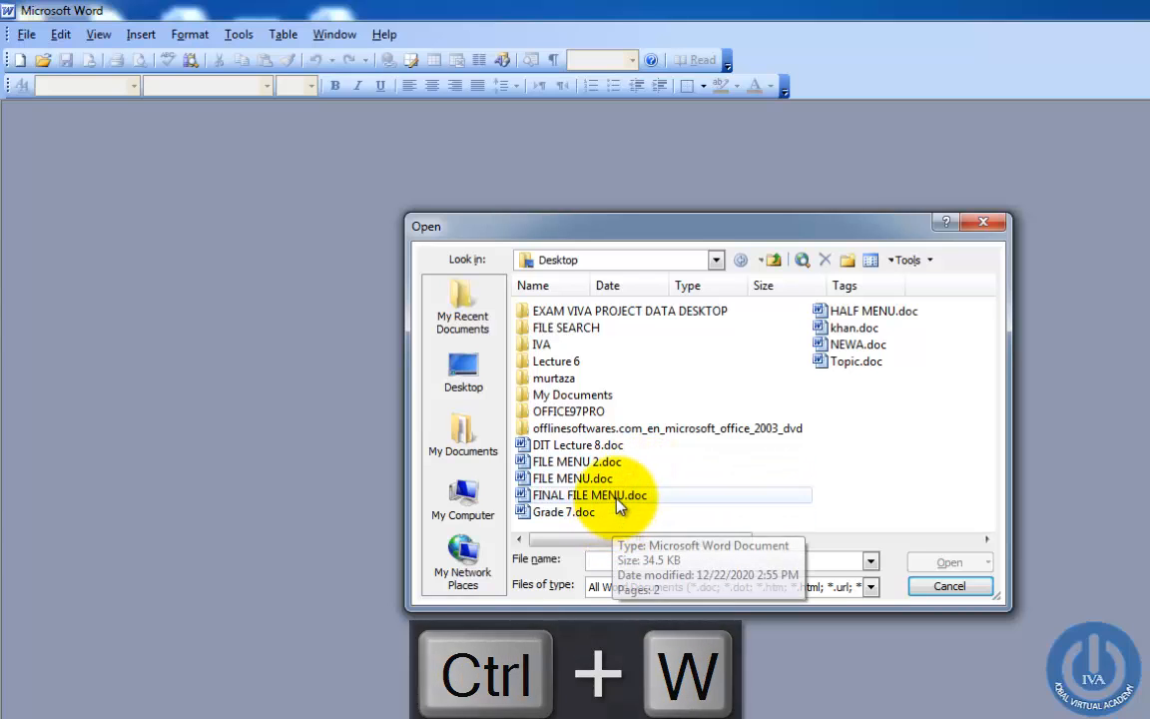
pyautogui.click(873, 311)
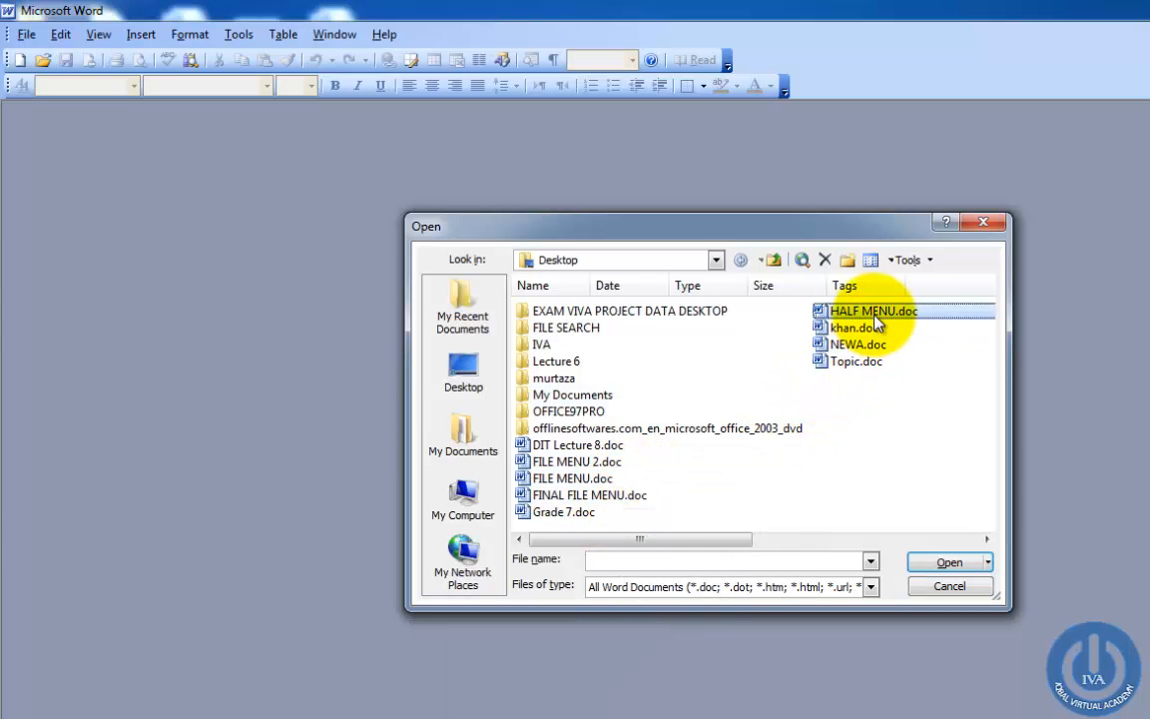
pyautogui.click(947, 561)
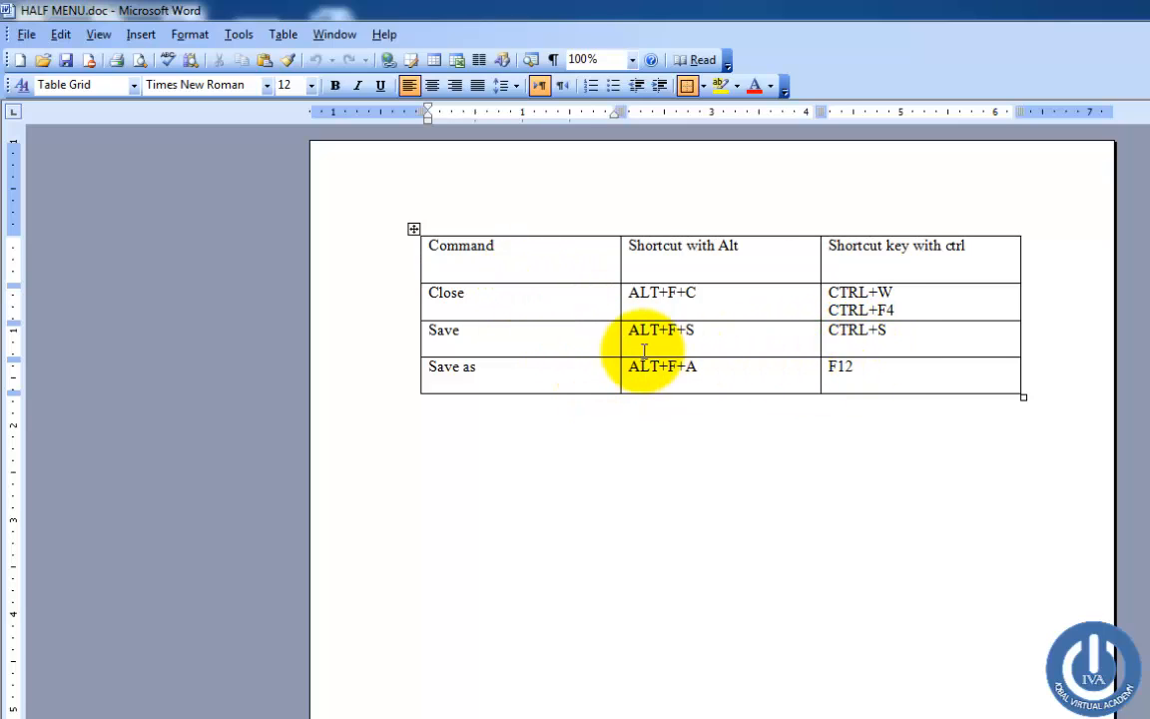
# Open FINAL FILE MENU.doc from the Desktop to compare it with the shortened copy
pyautogui.click(24, 37)
pyautogui.click(64, 77)
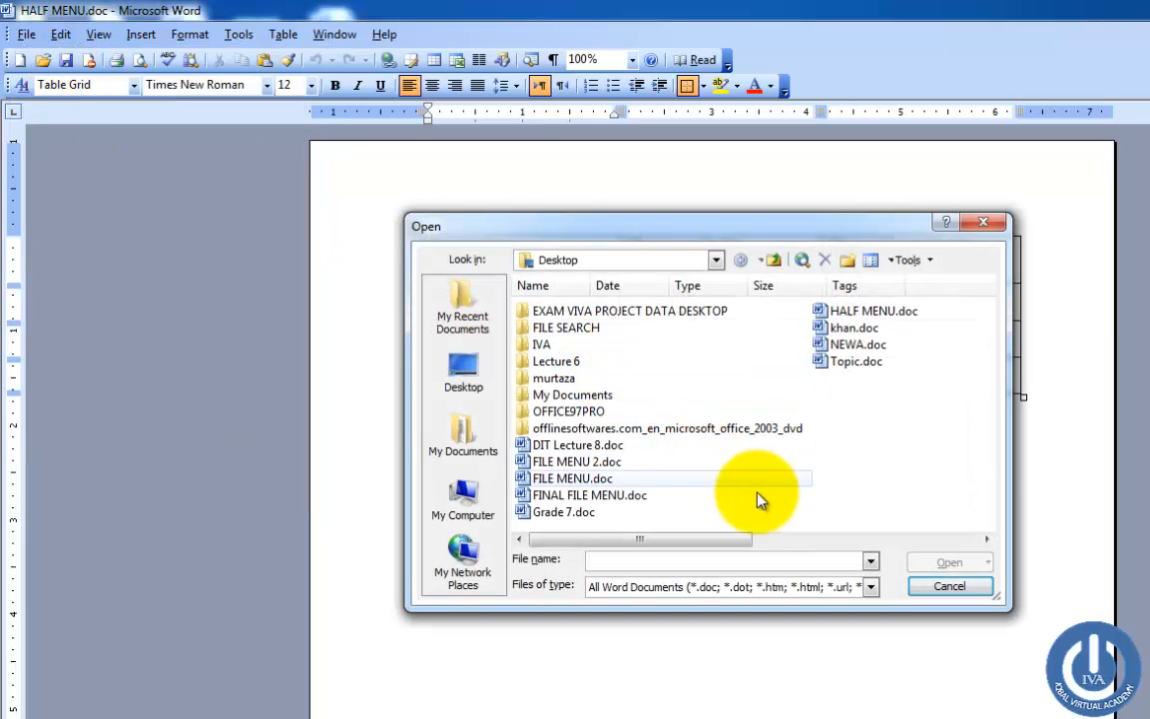
pyautogui.click(582, 498)
pyautogui.click(949, 562)
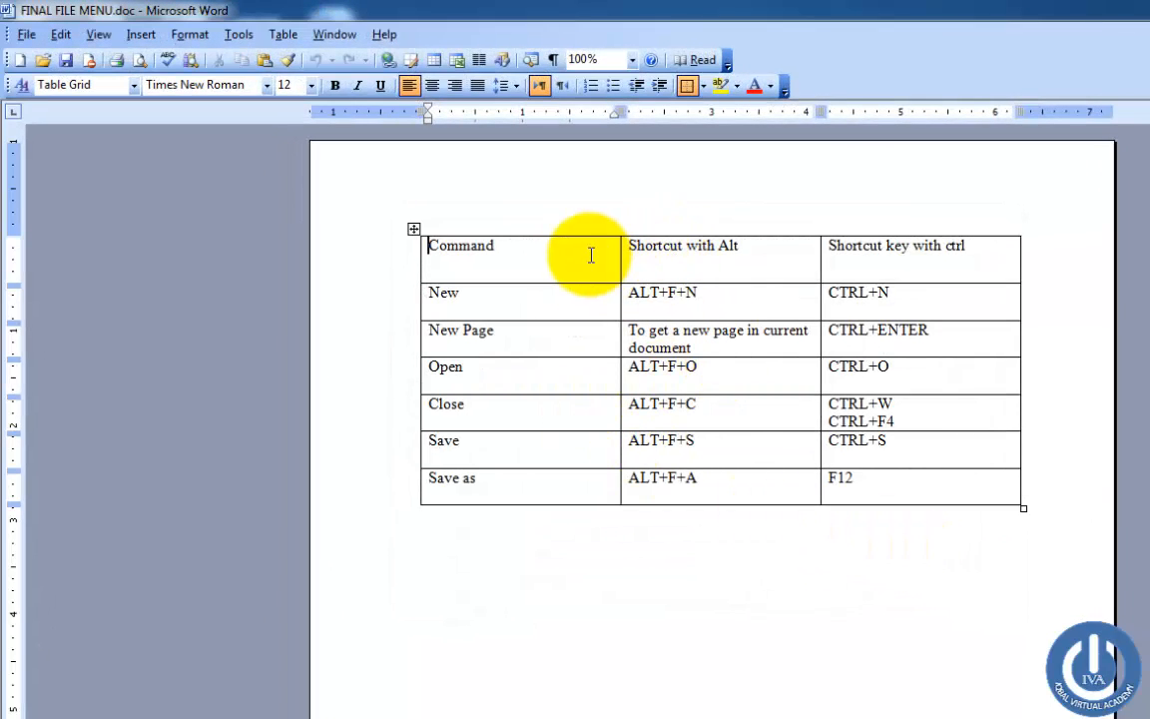
# Check the rows in FINAL FILE MENU.doc from the header through Save as, highlighting the New through Open rows deleted in the other copy
pyautogui.moveTo(591, 255); pyautogui.dragTo(894, 405)
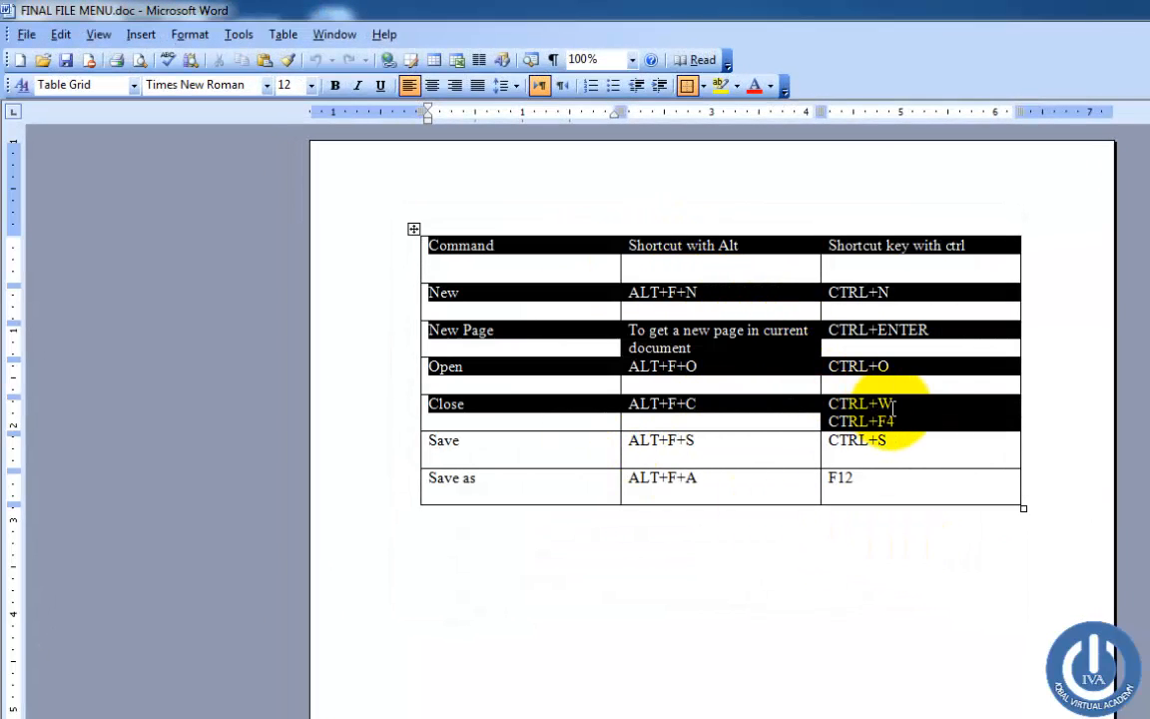
pyautogui.moveTo(513, 439); pyautogui.dragTo(883, 479)
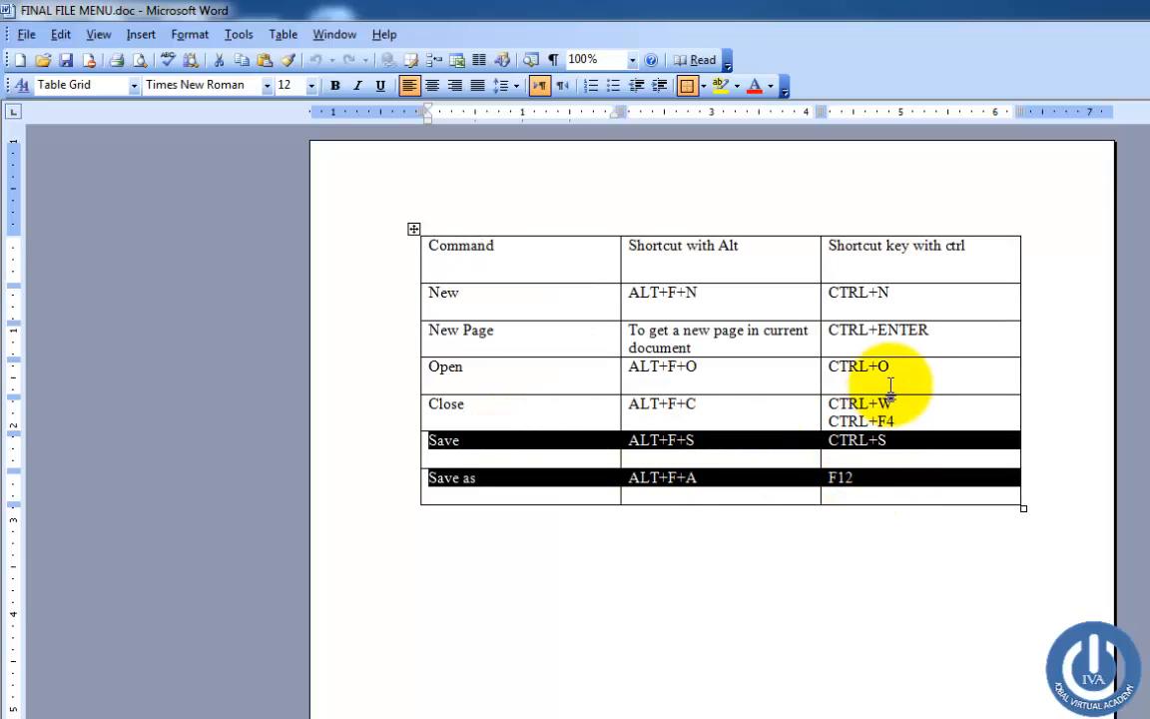
pyautogui.moveTo(886, 385); pyautogui.dragTo(535, 332)
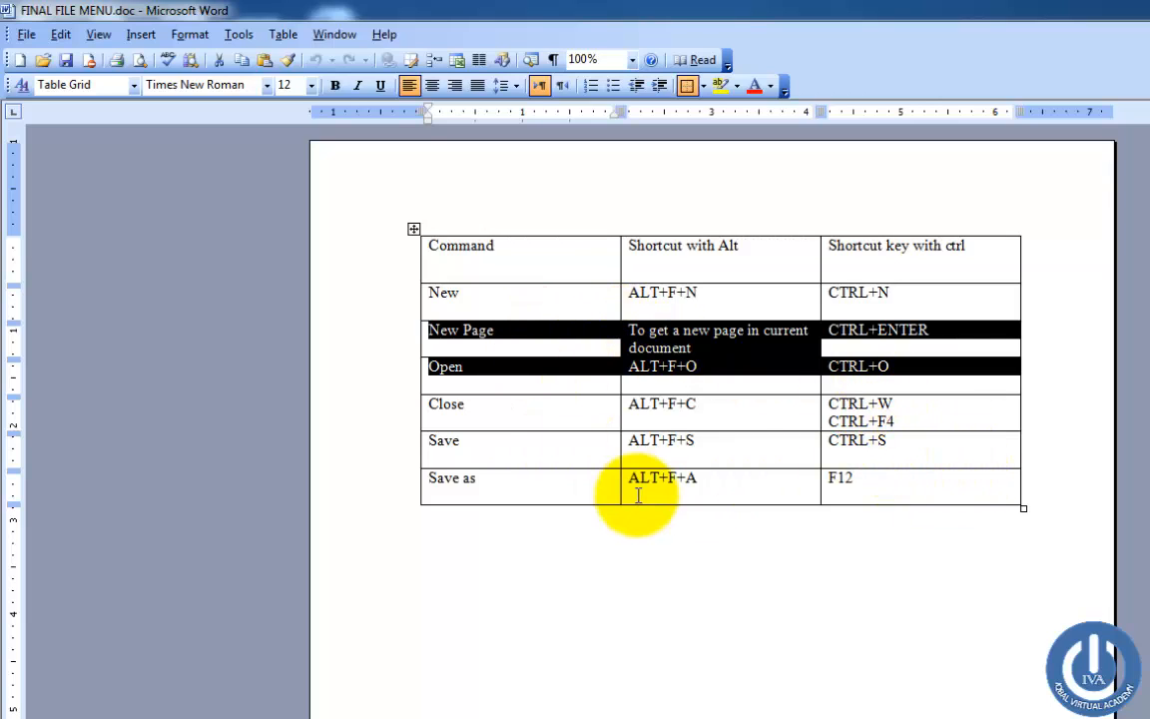
pyautogui.click(572, 482)
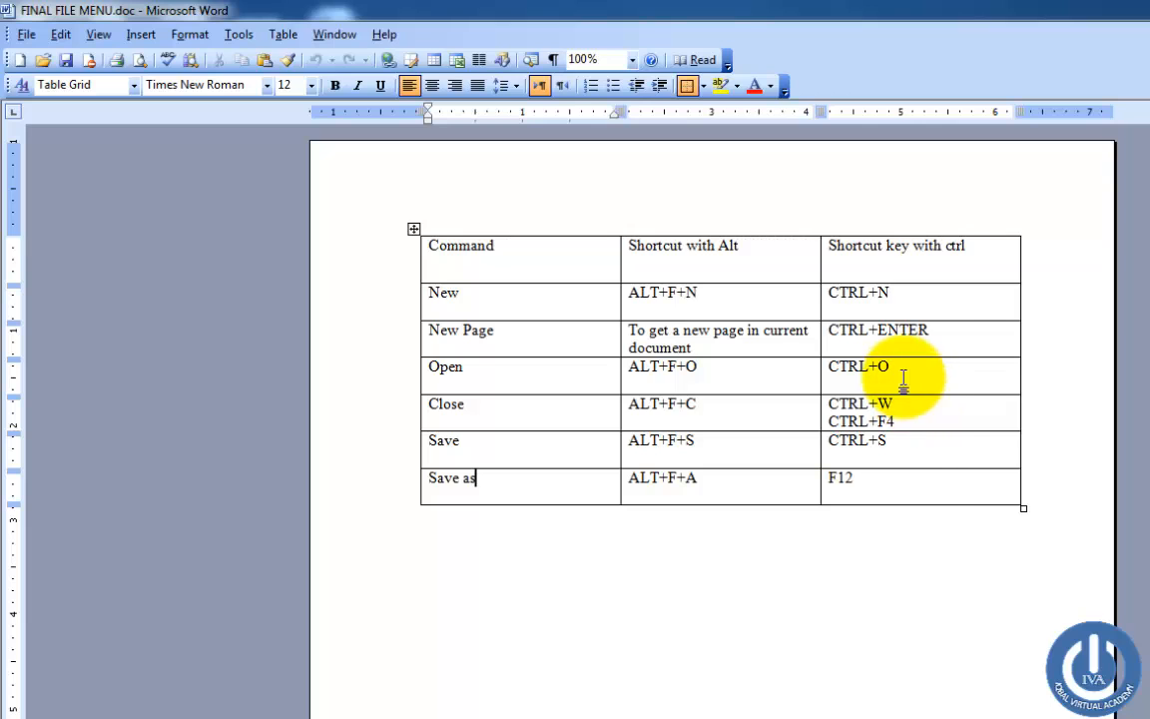
pyautogui.click(925, 228)
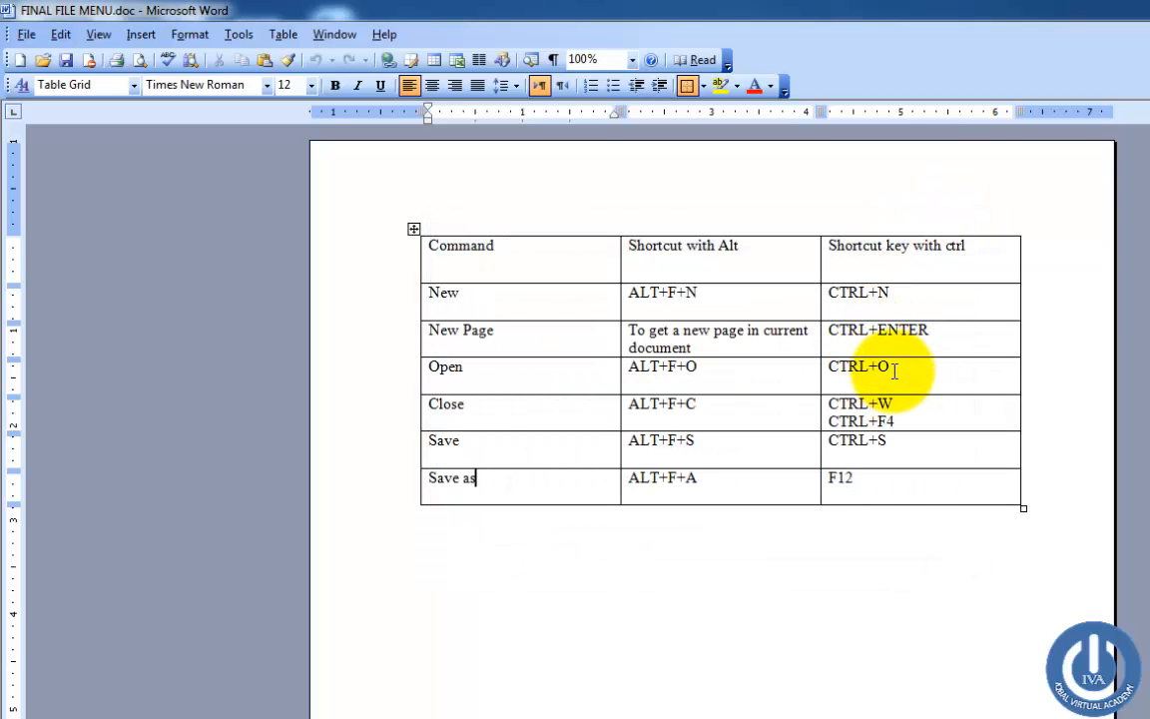
pyautogui.moveTo(895, 371); pyautogui.dragTo(476, 306)
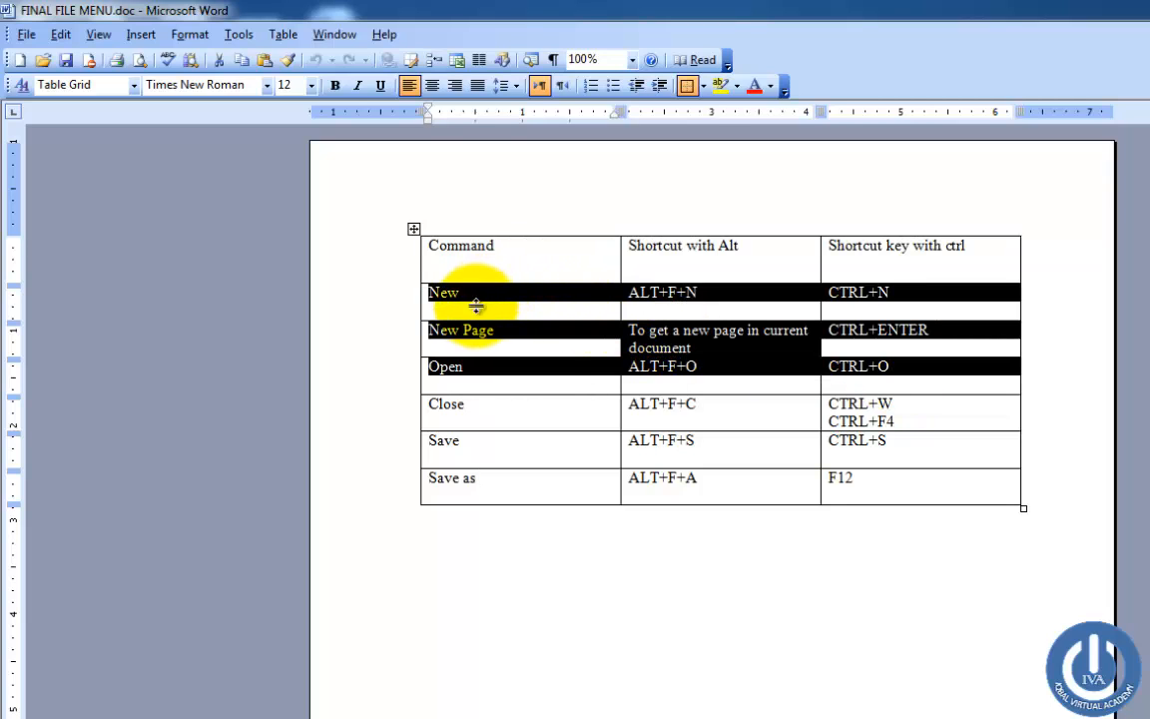
pyautogui.click(434, 407)
pyautogui.click(556, 474)
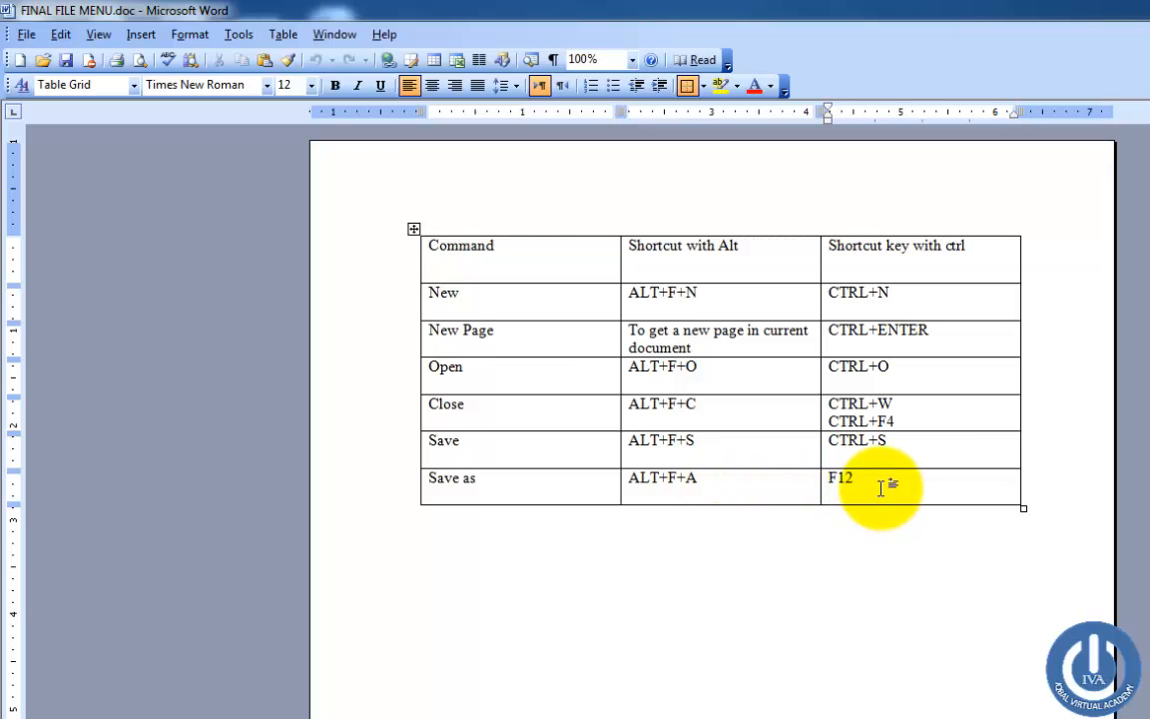
# Add the shortcuts ALT+SHIFT+F2 and Shift+F12 to the Save row, and select the ALT+SHIFT+F2 text
pyautogui.press('Tab')
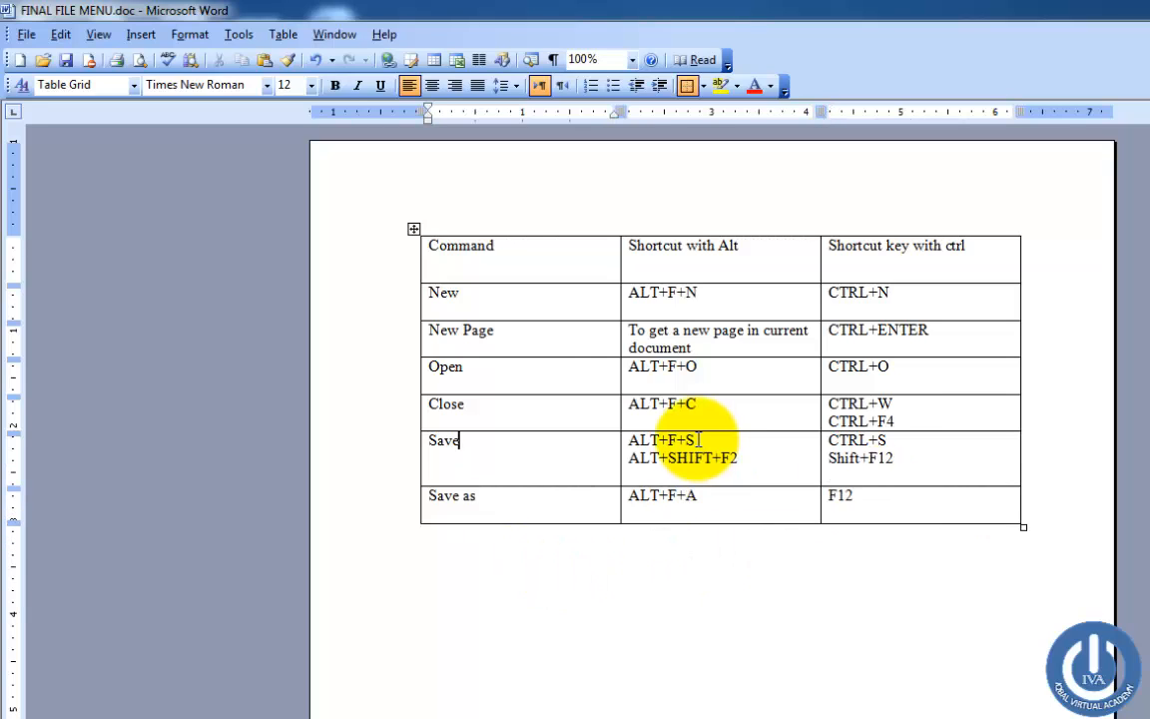
pyautogui.click(698, 440)
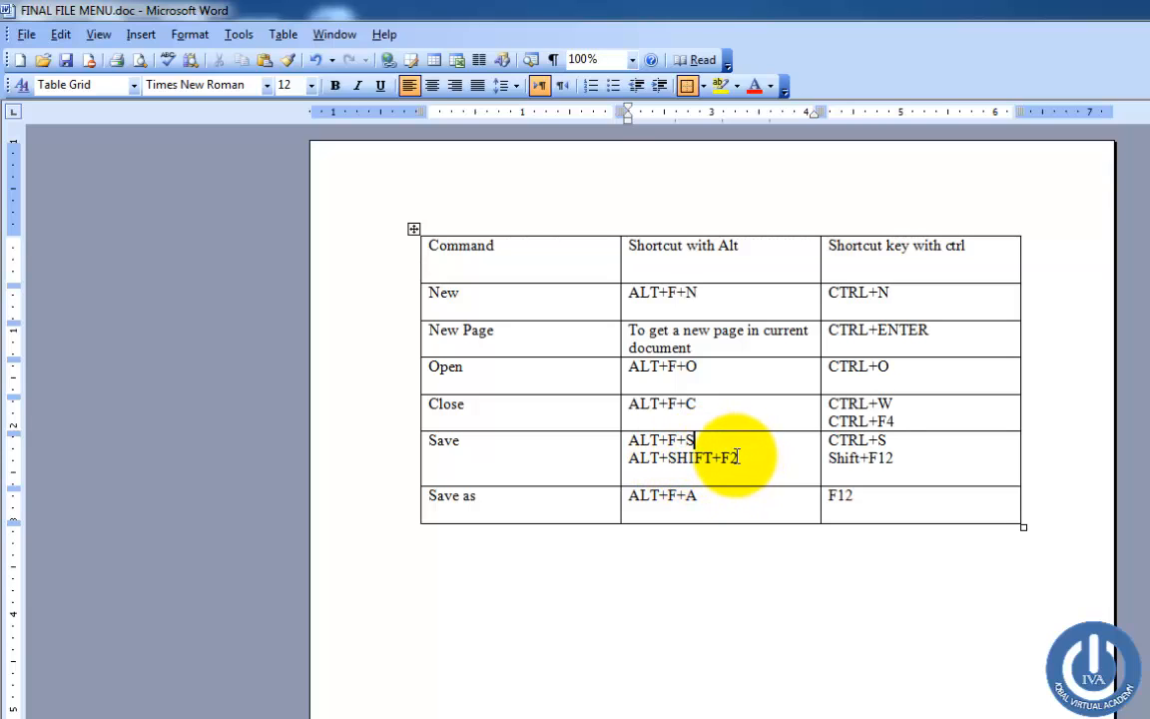
pyautogui.moveTo(737, 458); pyautogui.dragTo(629, 457)
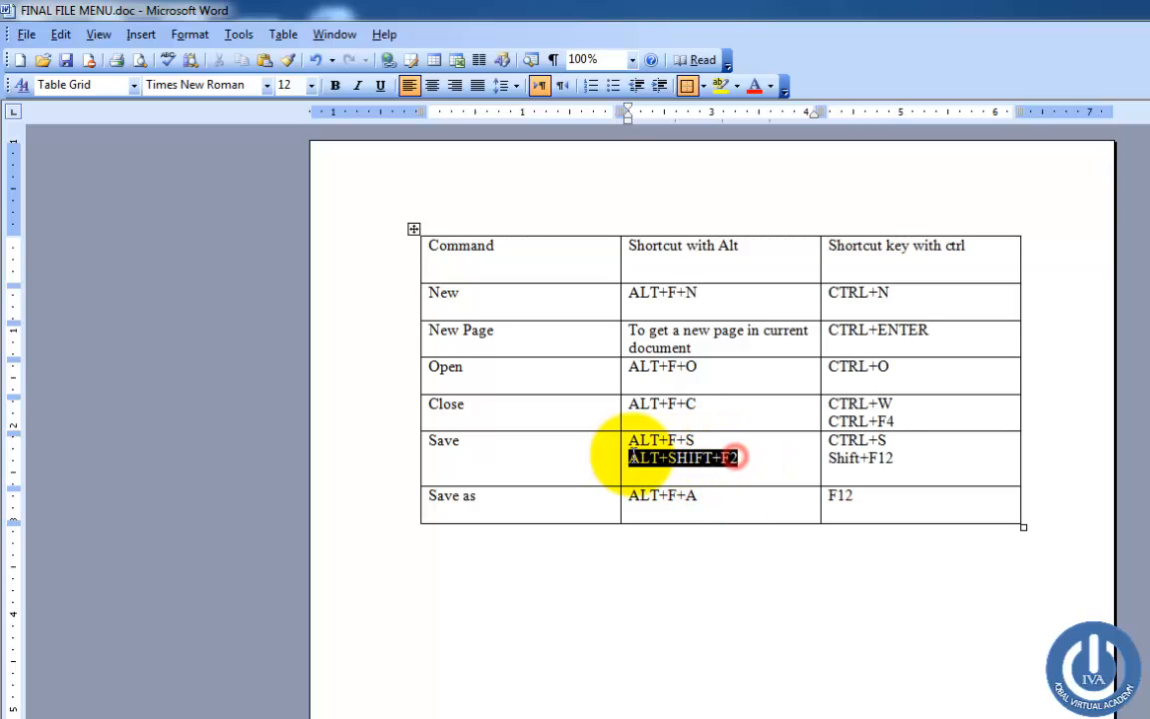
# Copy the ALT+SHIFT+F2 text from the Save row and paste it into a new blank document
pyautogui.click(744, 462)
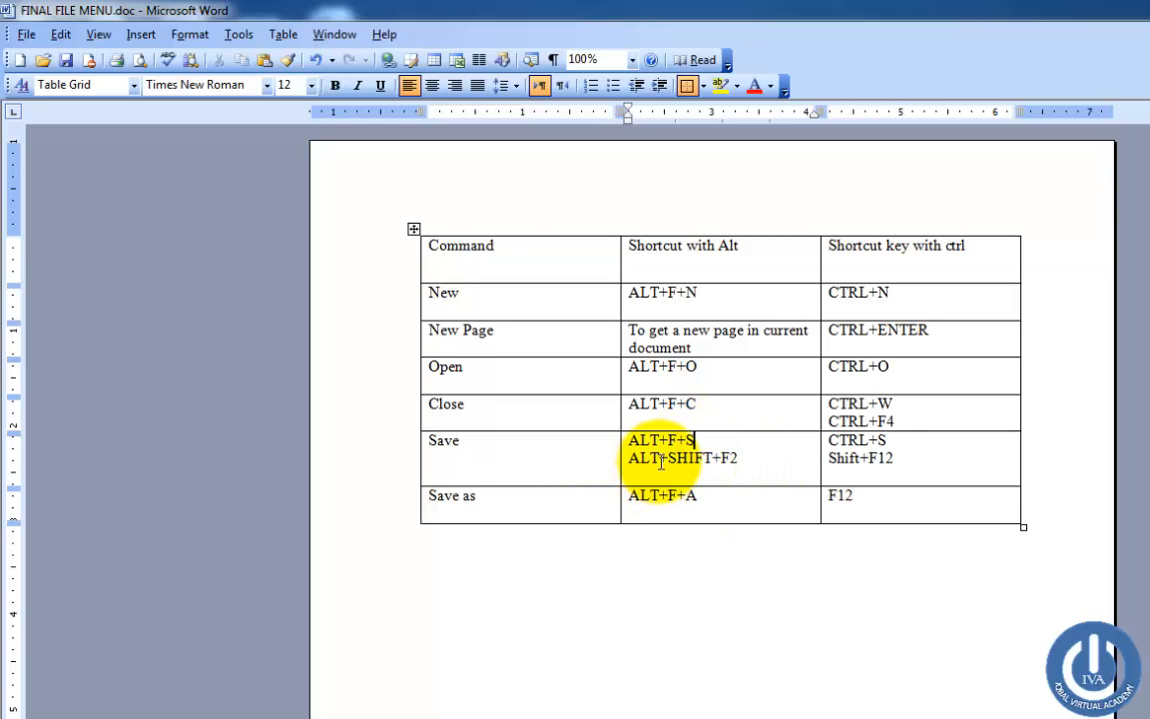
pyautogui.click(736, 460)
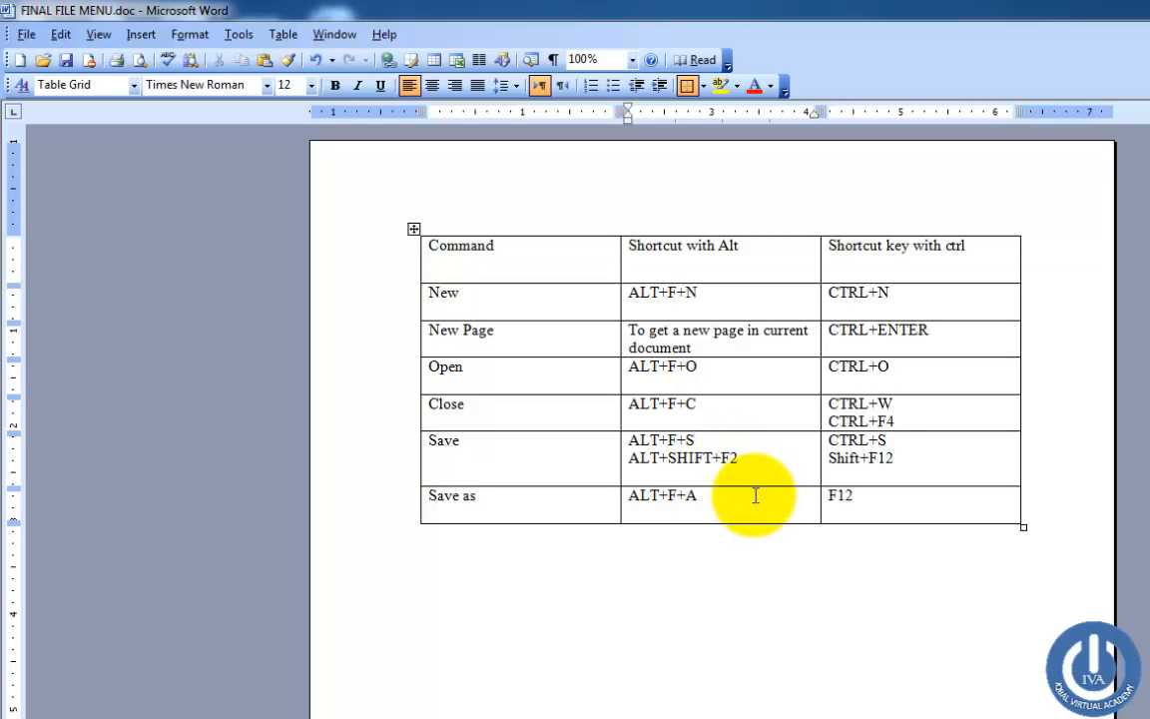
pyautogui.moveTo(736, 459); pyautogui.dragTo(651, 461)
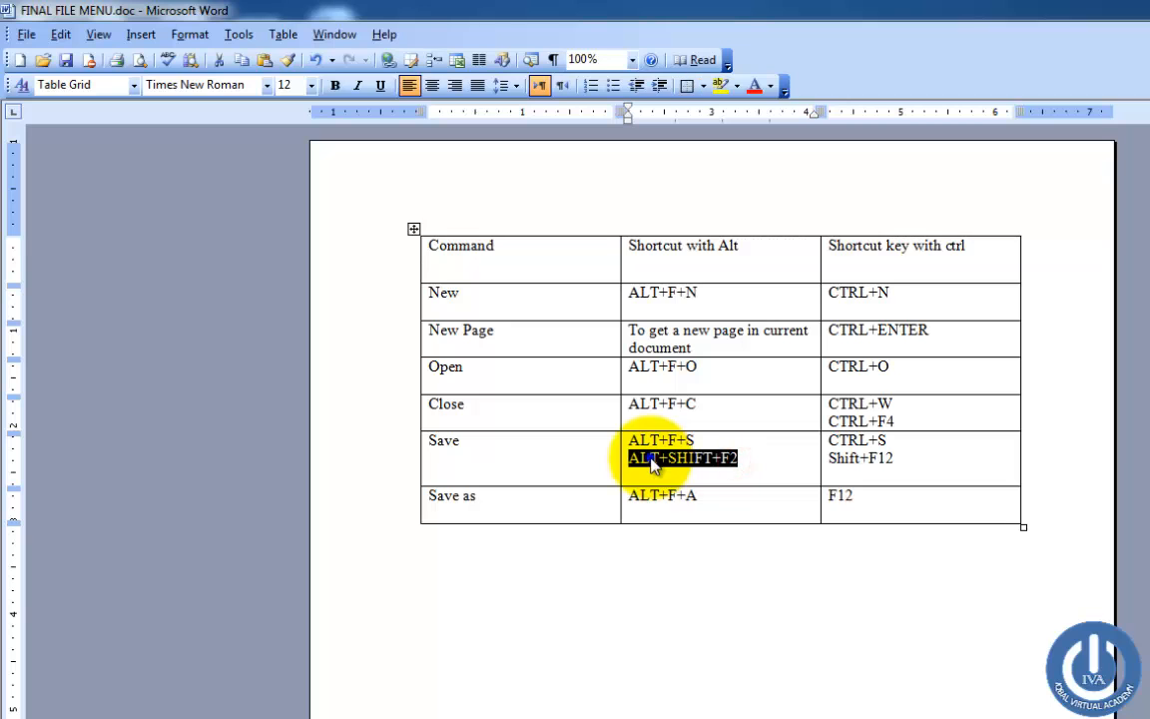
pyautogui.rightClick(651, 462)
pyautogui.click(673, 493)
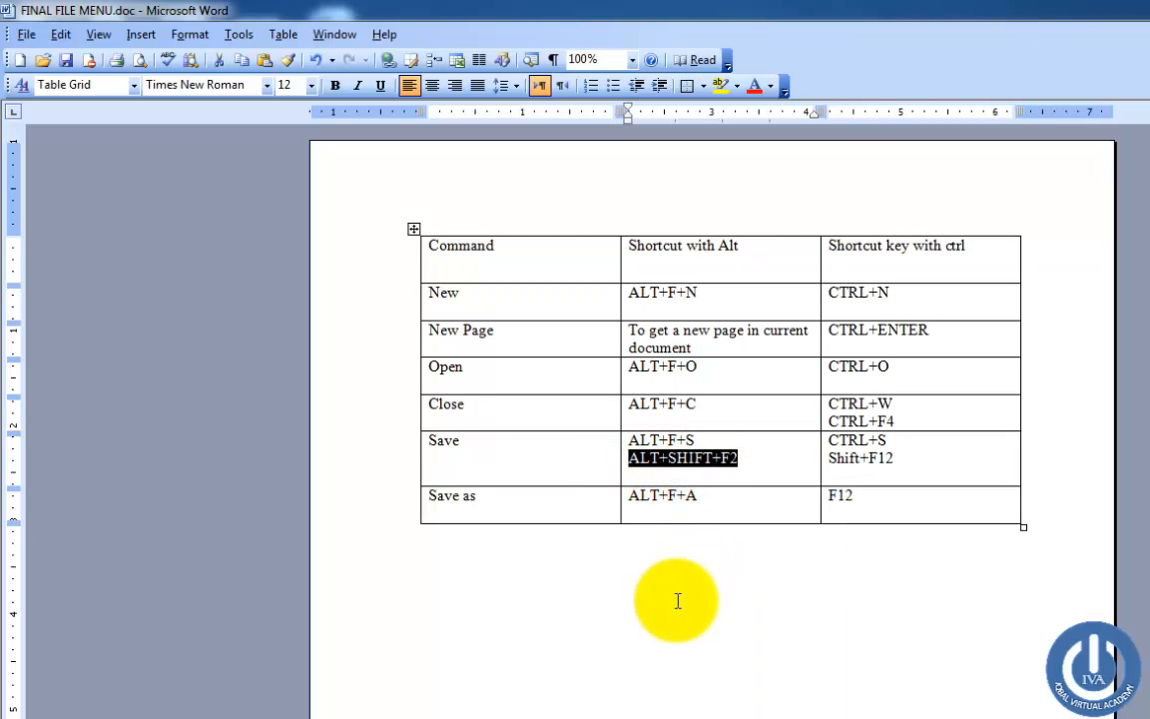
pyautogui.hotkey('ctrl', 'n')
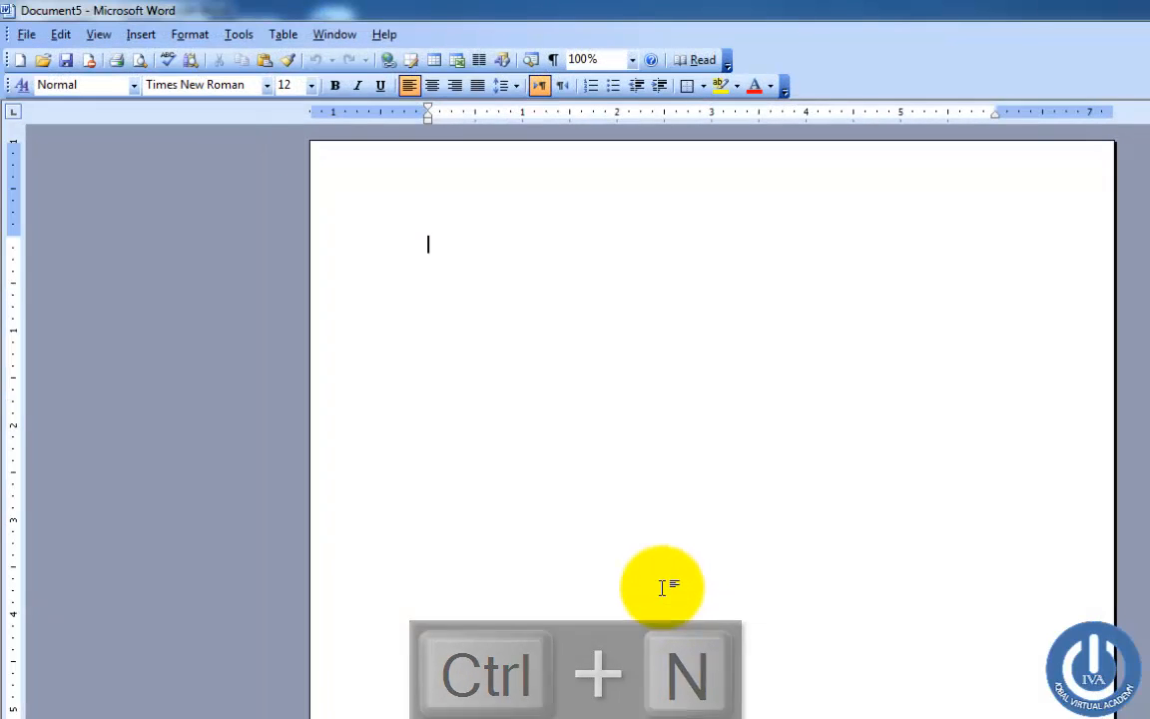
pyautogui.hotkey('ctrl', 'v')
# Enlarge the pasted ALT+SHIFT+F2 text to 41 pt
pyautogui.hotkey('ctrl', 'a')
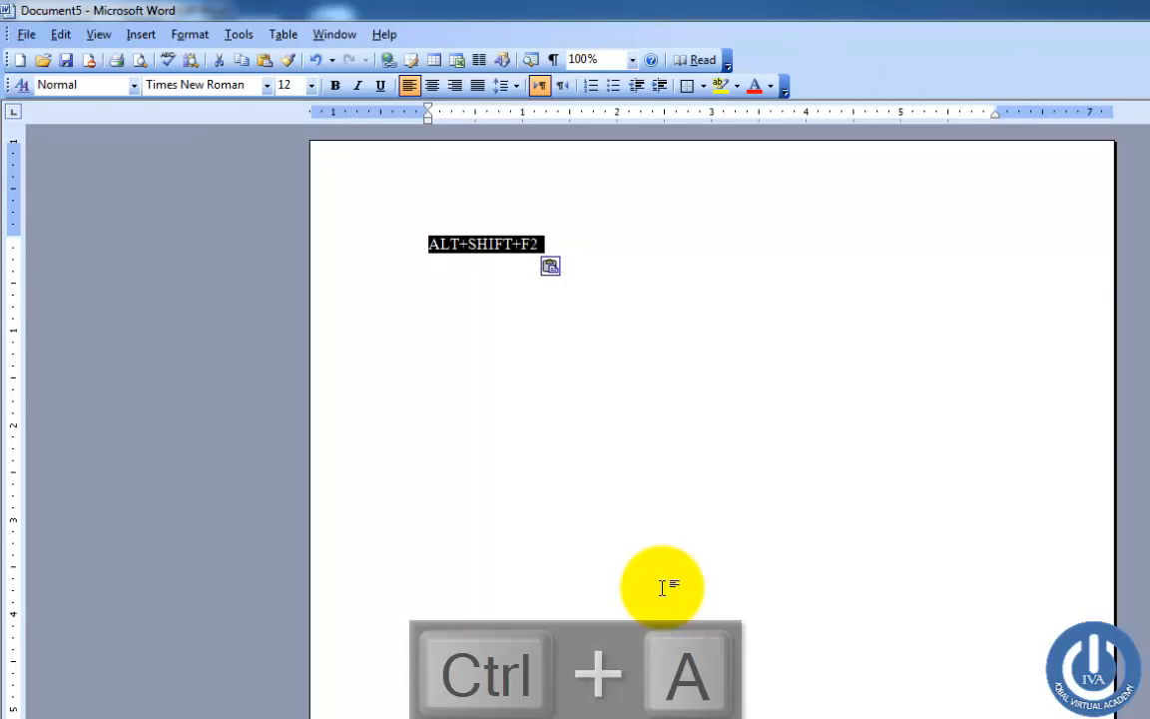
pyautogui.hotkey('ctrl', ']')
pyautogui.hotkey('ctrl', ']')
pyautogui.hotkey('ctrl', ']')
pyautogui.hotkey('ctrl', ']')
pyautogui.hotkey('ctrl', ']')
pyautogui.hotkey('ctrl', ']')
pyautogui.hotkey('ctrl', ']')
pyautogui.hotkey('ctrl', ']')
pyautogui.hotkey('ctrl', ']')
pyautogui.hotkey('ctrl', ']')
pyautogui.hotkey('ctrl', ']')
pyautogui.hotkey('ctrl', ']')
pyautogui.hotkey('ctrl', ']')
pyautogui.hotkey('ctrl', ']')
pyautogui.hotkey('ctrl', ']')
pyautogui.hotkey('ctrl', ']')
pyautogui.hotkey('ctrl', ']')
pyautogui.hotkey('ctrl', ']')
pyautogui.hotkey('ctrl', ']')
pyautogui.hotkey('ctrl', ']')
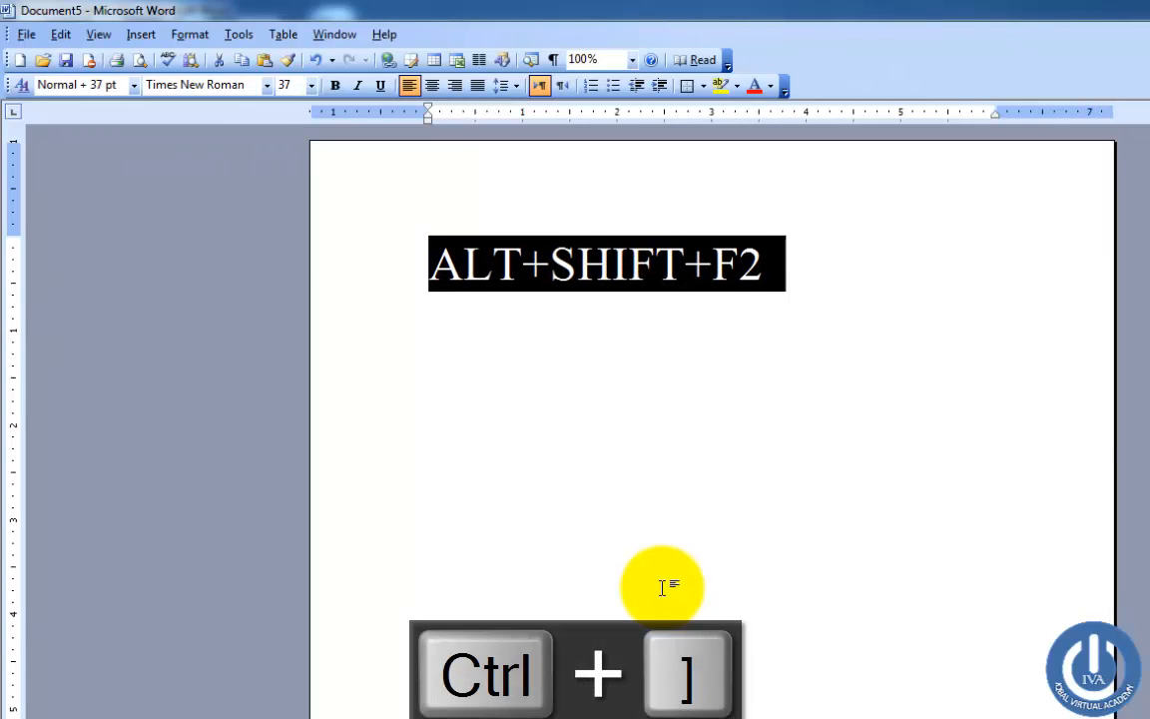
pyautogui.hotkey('ctrl', ']')
pyautogui.hotkey('ctrl', ']')
pyautogui.hotkey('ctrl', ']')
pyautogui.hotkey('ctrl', ']')
pyautogui.press('Right')
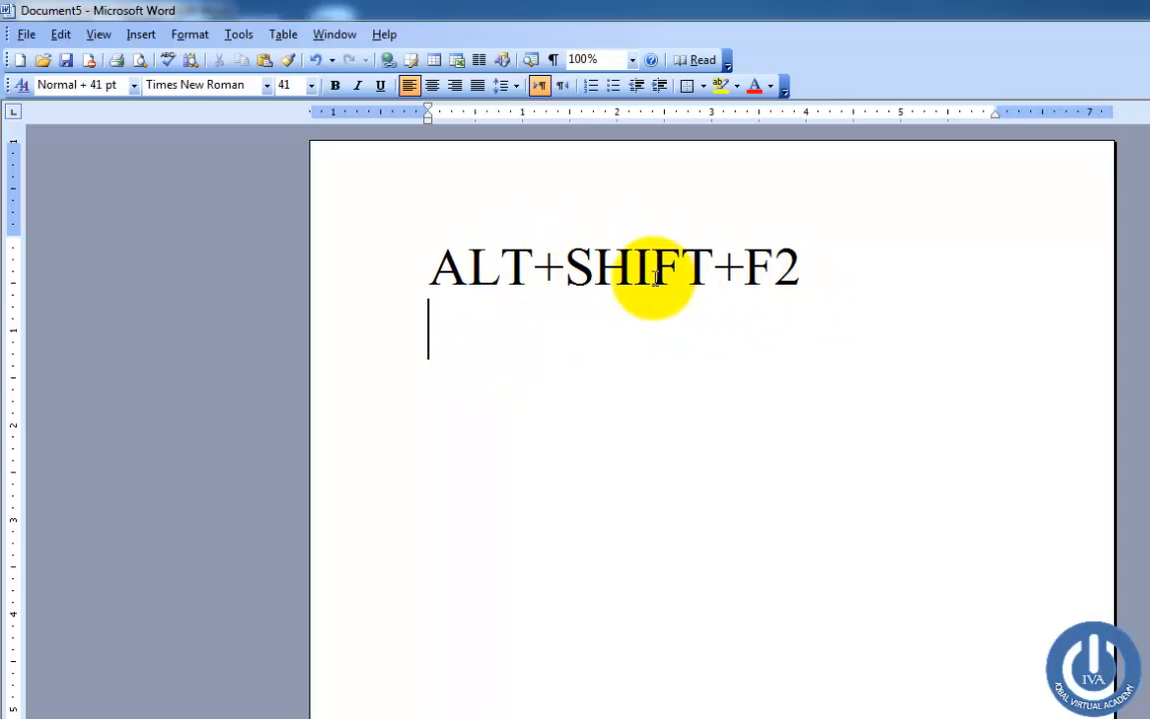
# Try the ALT+SHIFT+F2 save shortcut on the new document, and cancel the Save As dialog
pyautogui.moveTo(796, 266); pyautogui.dragTo(485, 265)
pyautogui.click(639, 379)
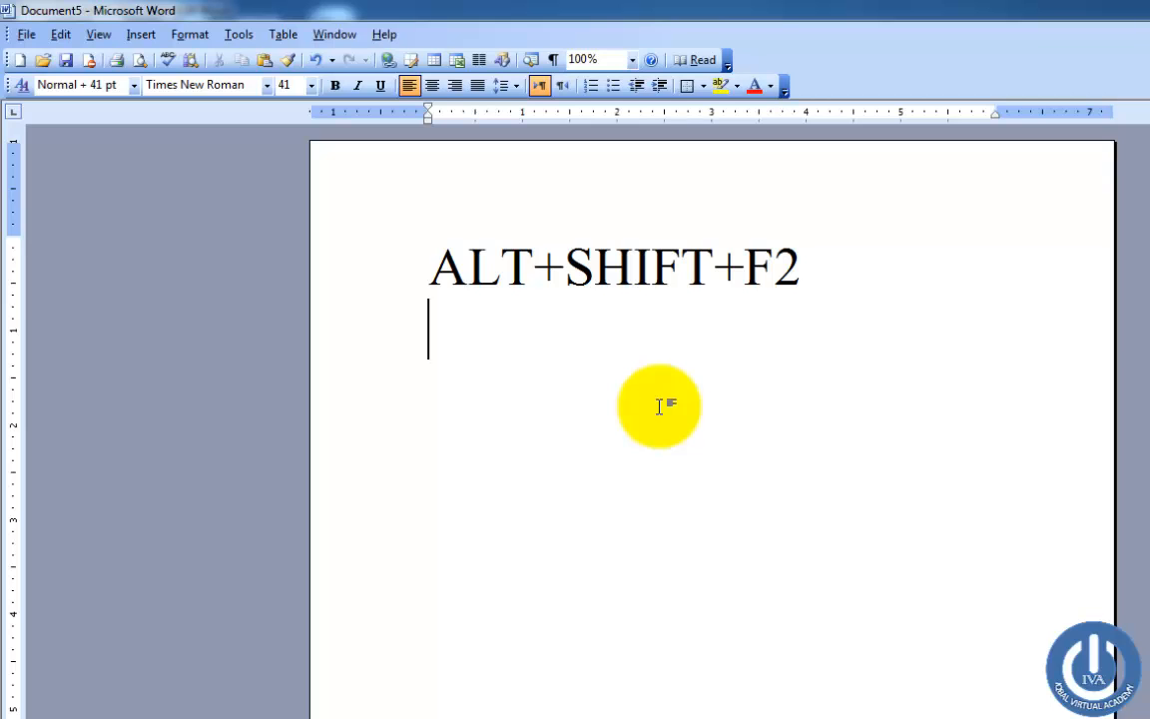
pyautogui.hotkey('alt', 'shift', 'F2')
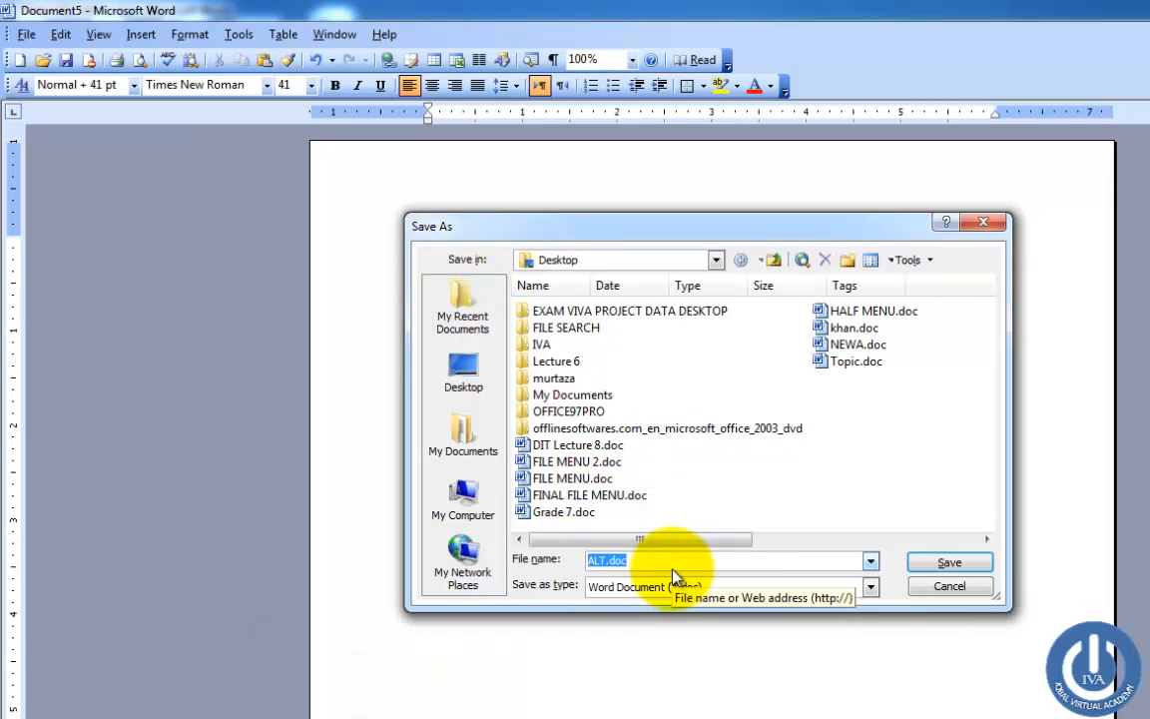
pyautogui.click(950, 589)
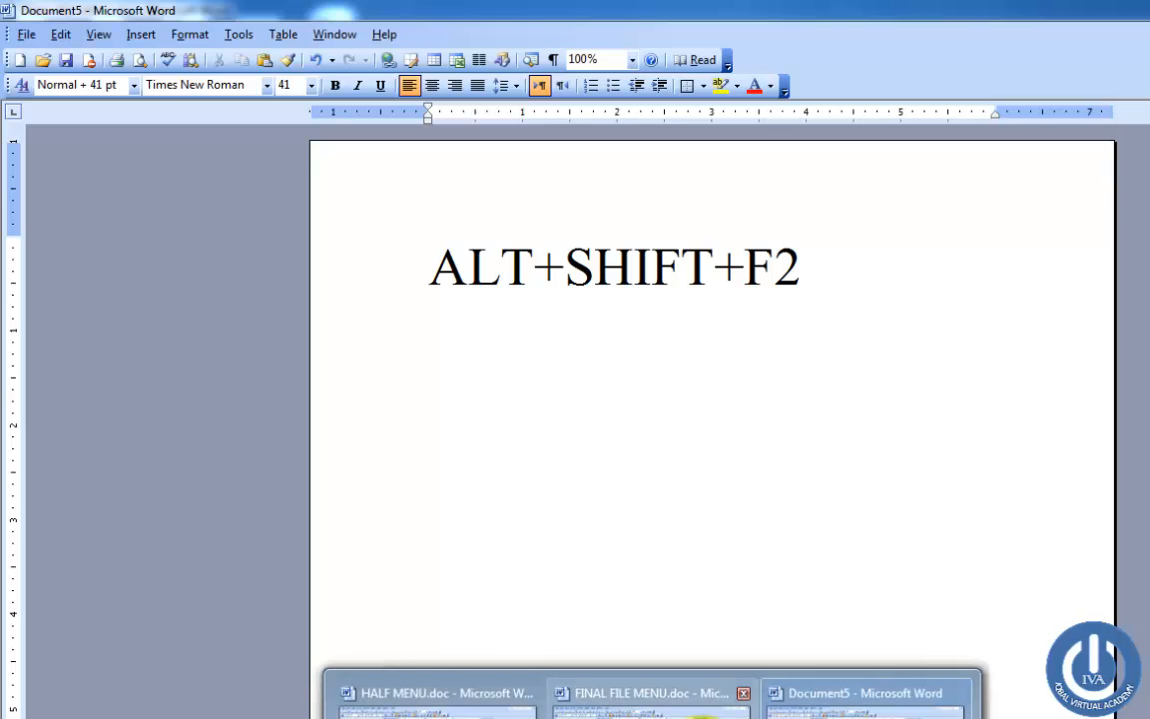
# Copy Shift+F12 from the Save row of FINAL FILE MENU.doc and paste it below ALT+SHIFT+F2 in the new document
pyautogui.click(599, 624)
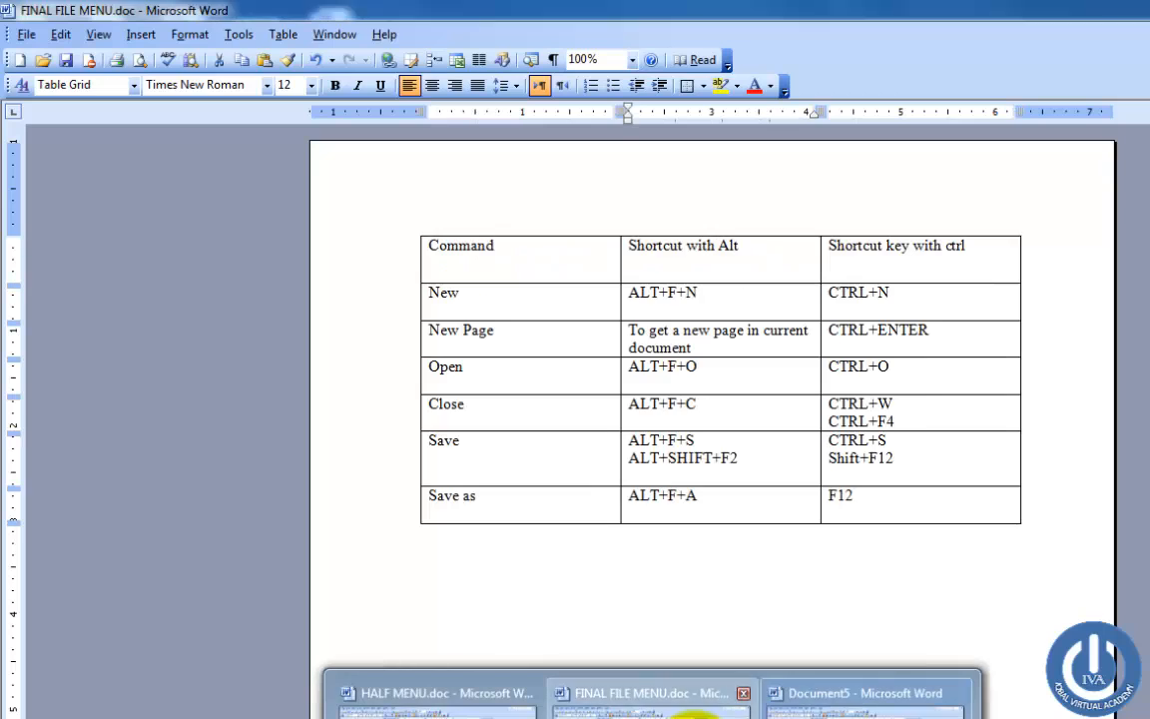
pyautogui.click(892, 439)
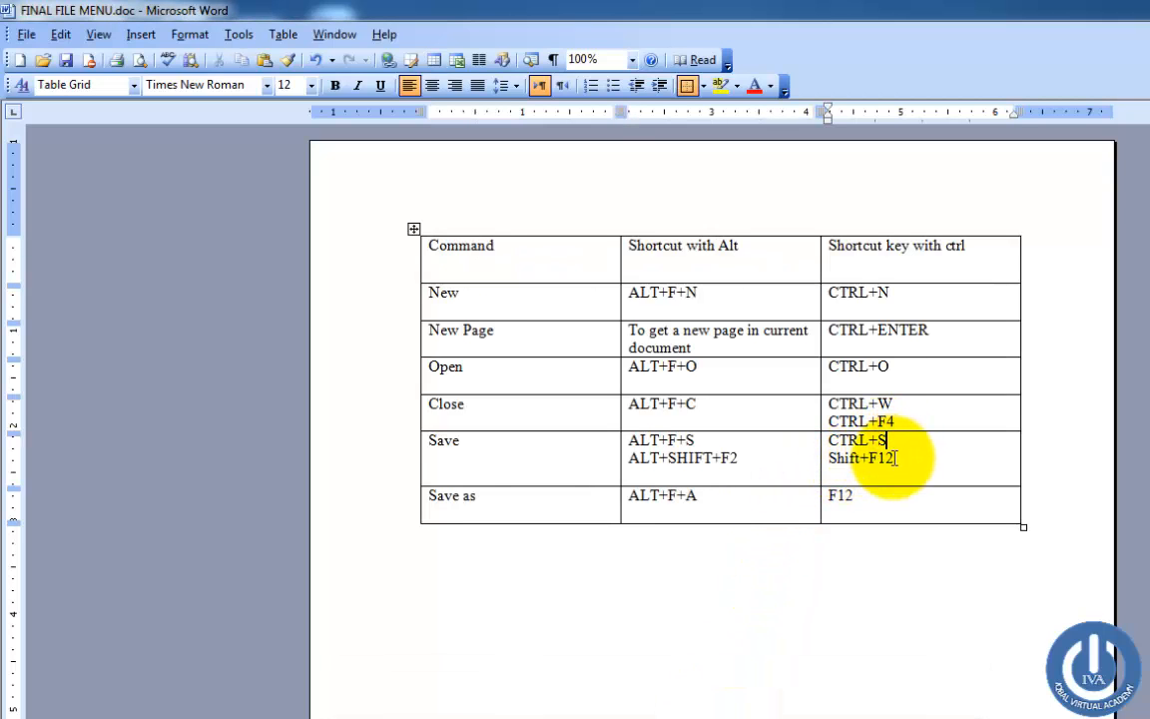
pyautogui.moveTo(896, 457); pyautogui.dragTo(829, 458)
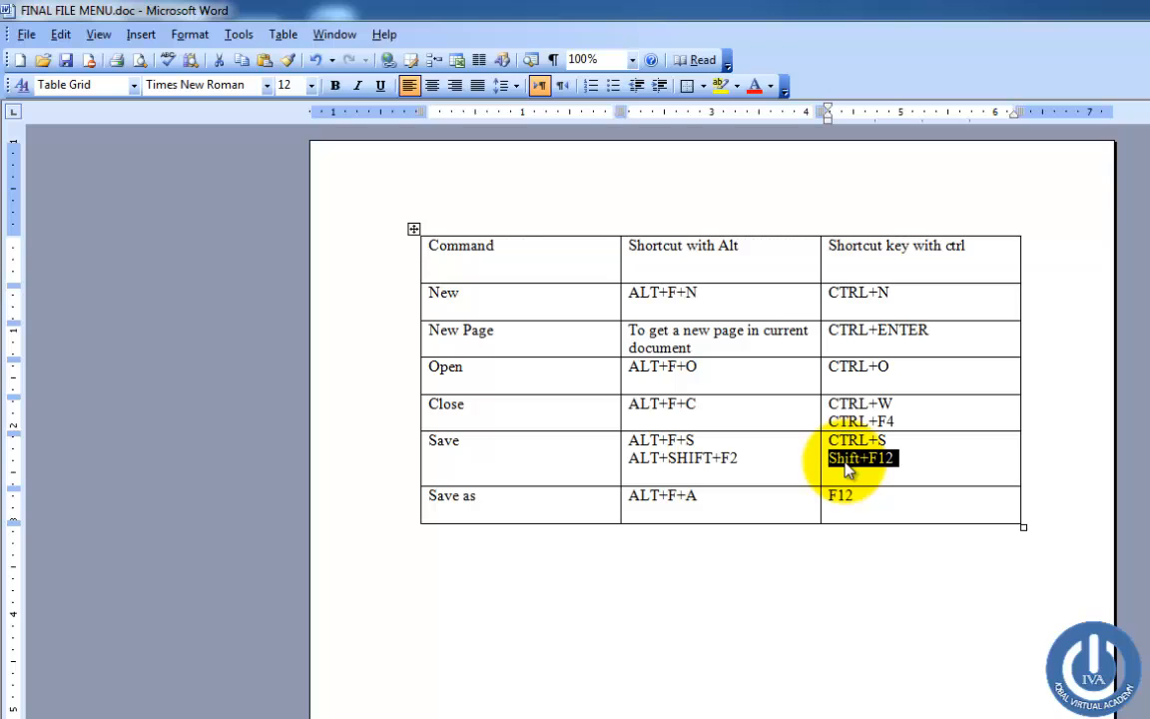
pyautogui.rightClick(846, 470)
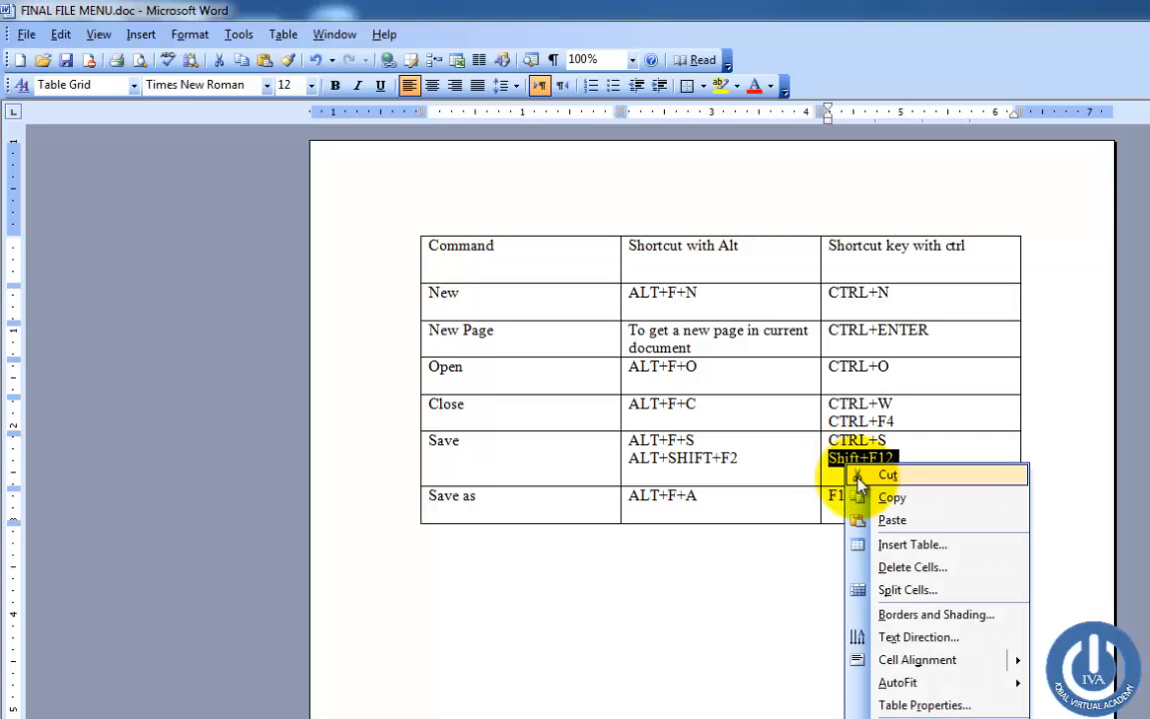
pyautogui.click(879, 502)
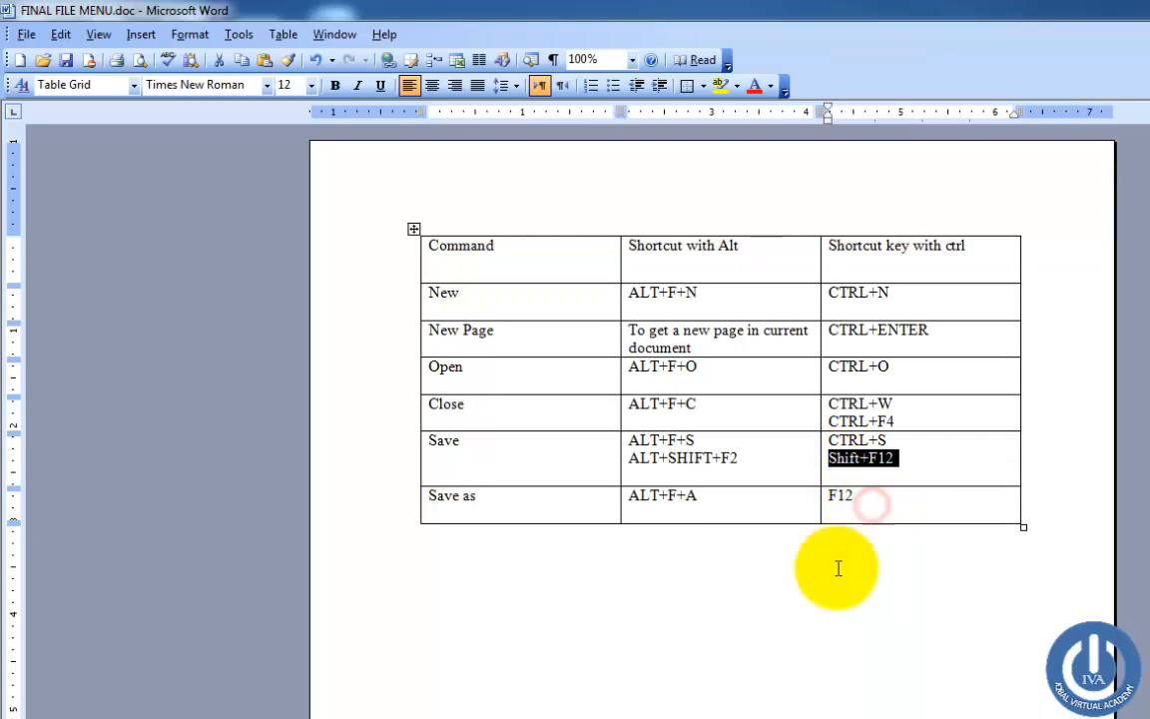
pyautogui.moveTo(643, 718)
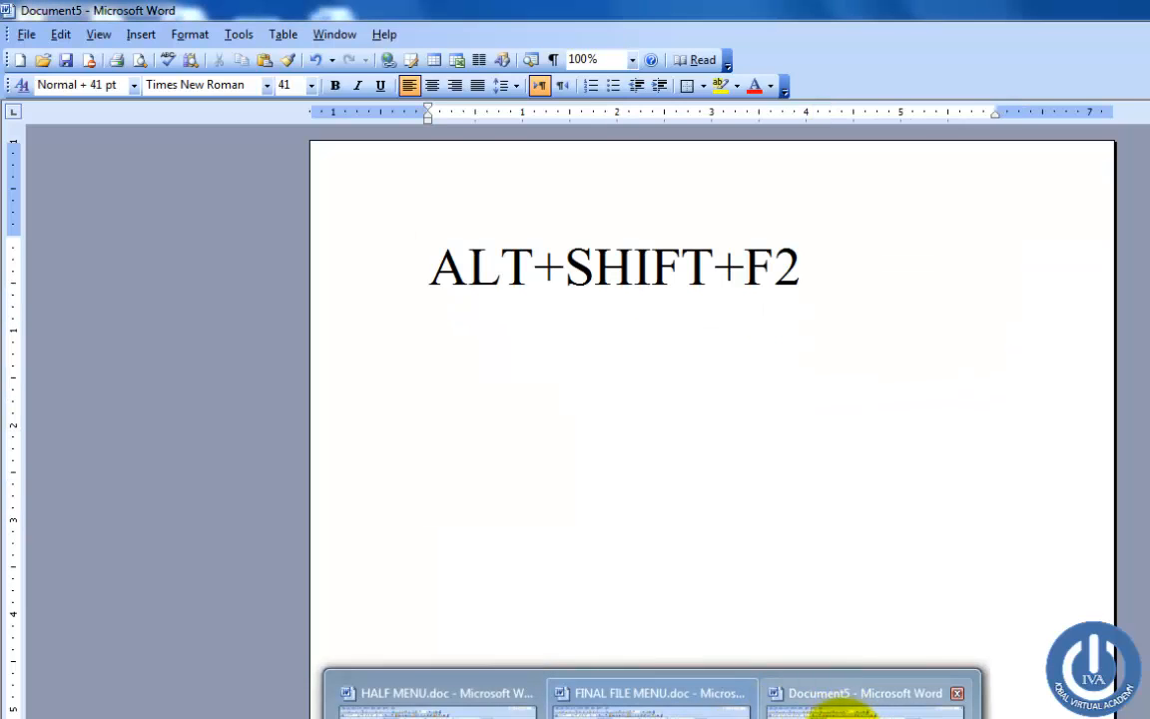
pyautogui.click(842, 716)
pyautogui.hotkey('ctrl', 'v')
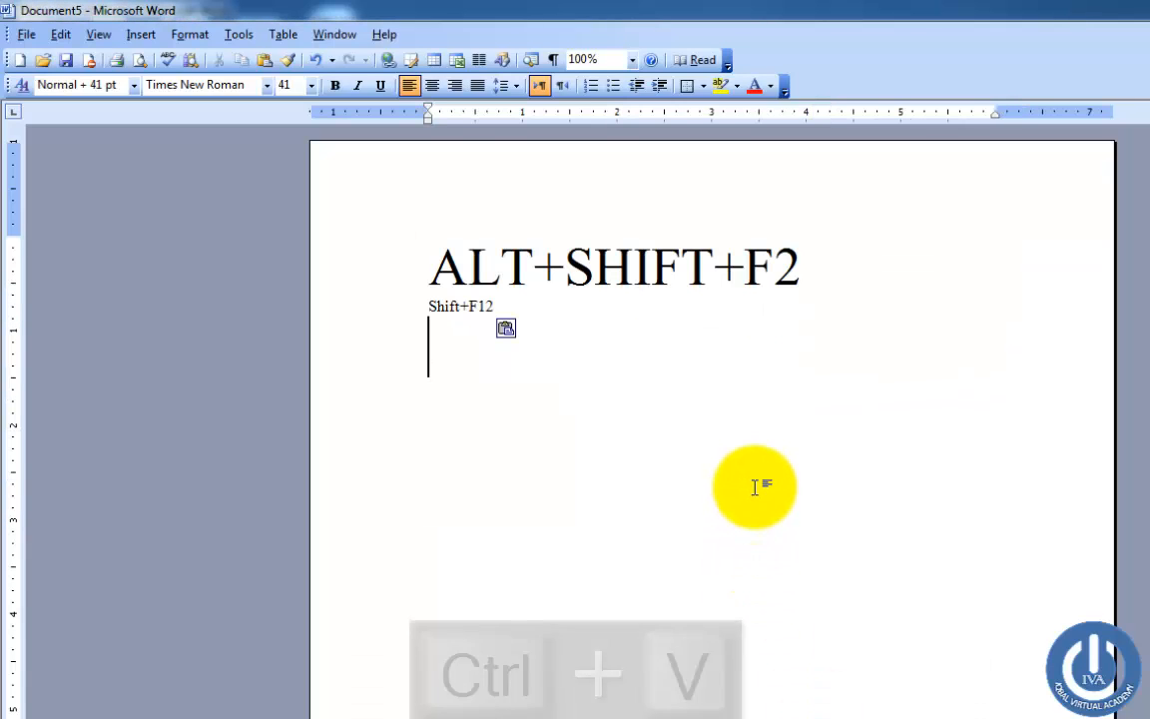
# Enlarge the Shift+F12 line to 58 pt and place the cursor on the empty line below it
pyautogui.moveTo(507, 305); pyautogui.dragTo(419, 306)
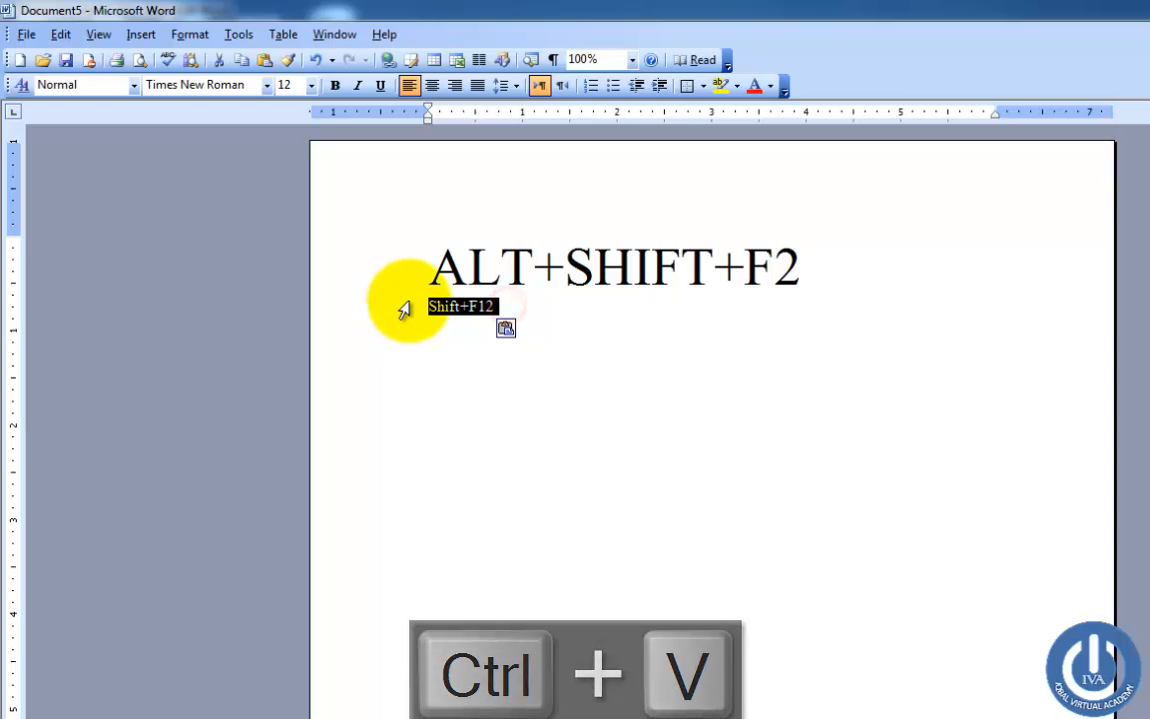
pyautogui.hotkey('ctrl', ']')
pyautogui.hotkey('ctrl', ']')
pyautogui.hotkey('ctrl', ']')
pyautogui.hotkey('ctrl', ']')
pyautogui.hotkey('ctrl', ']')
pyautogui.hotkey('ctrl', ']')
pyautogui.hotkey('ctrl', ']')
pyautogui.hotkey('ctrl', ']')
pyautogui.hotkey('ctrl', ']')
pyautogui.hotkey('ctrl', ']')
pyautogui.hotkey('ctrl', ']')
pyautogui.hotkey('ctrl', ']')
pyautogui.hotkey('ctrl', ']')
pyautogui.hotkey('ctrl', ']')
pyautogui.hotkey('ctrl', ']')
pyautogui.hotkey('ctrl', ']')
pyautogui.hotkey('ctrl', ']')
pyautogui.hotkey('ctrl', ']')
pyautogui.hotkey('ctrl', ']')
pyautogui.hotkey('ctrl', ']')
pyautogui.hotkey('ctrl', ']')
pyautogui.hotkey('ctrl', ']')
pyautogui.hotkey('ctrl', ']')
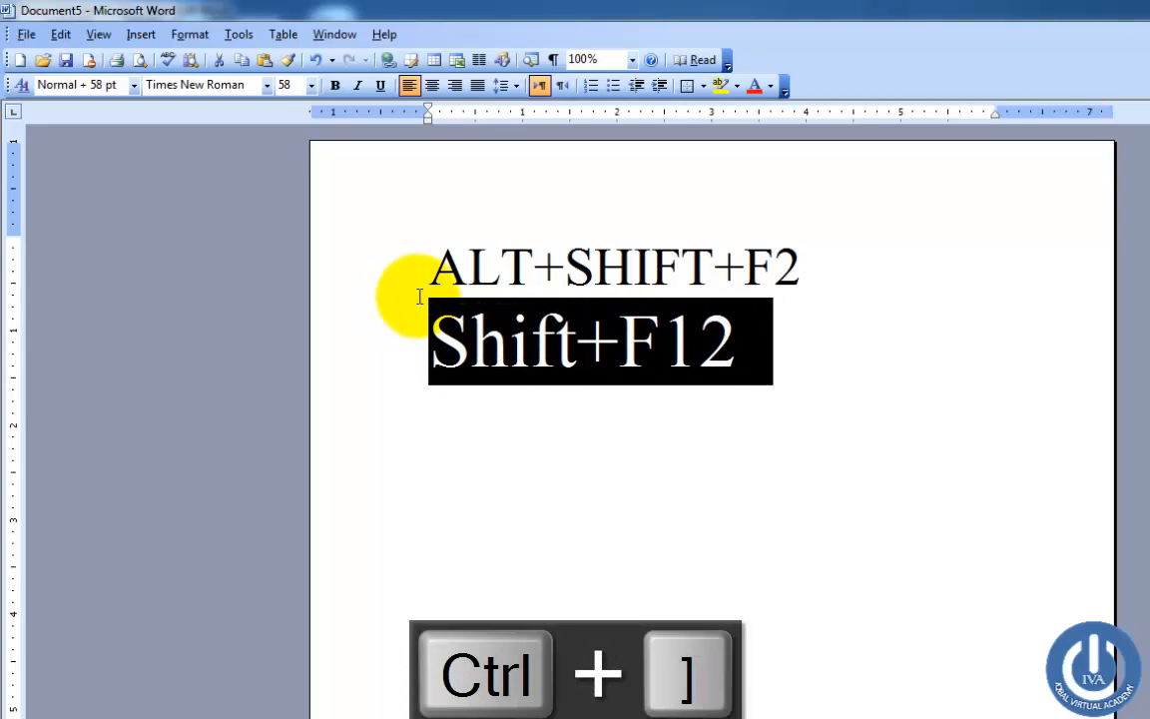
pyautogui.click(564, 521)
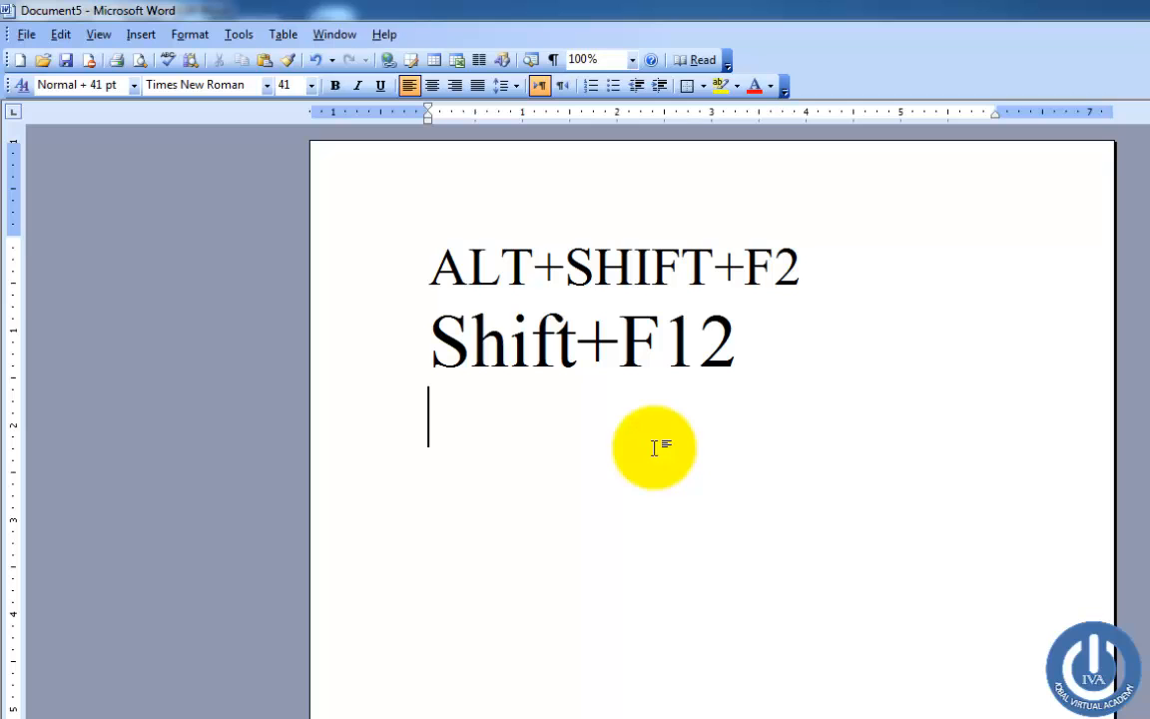
# Try saving the new document with Shift+F12 and with the standard Save command, cancelling the Save As dialog each time
pyautogui.hotkey('shift', 'F12')
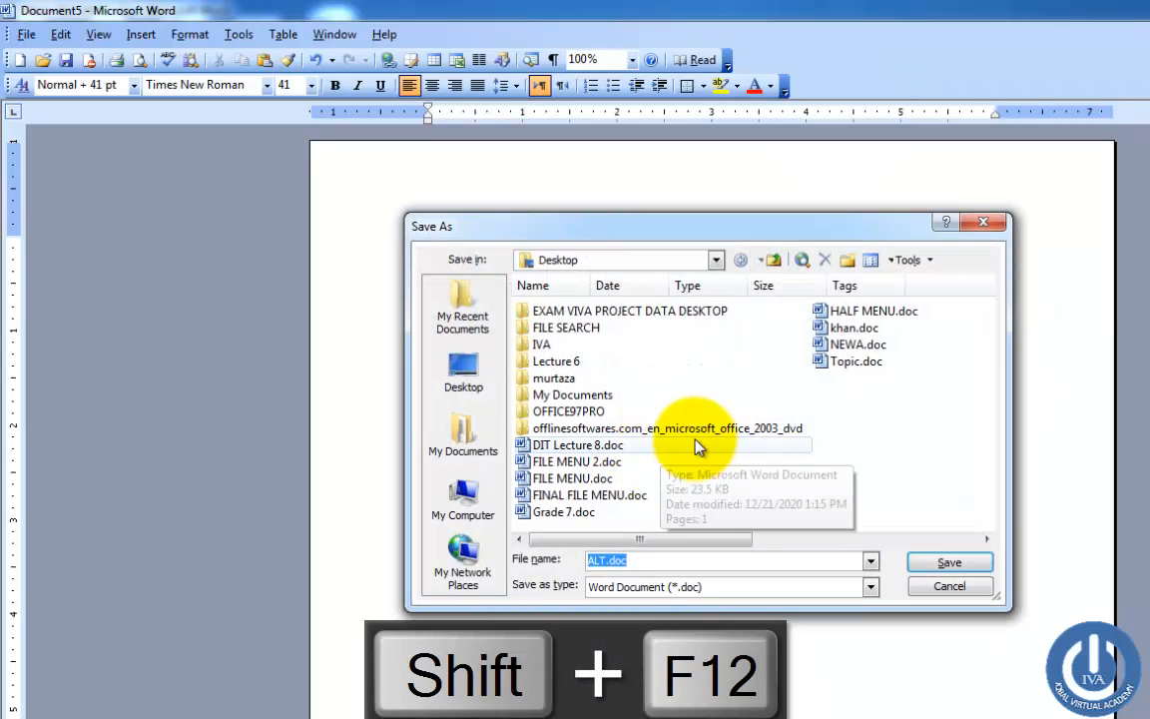
pyautogui.click(950, 587)
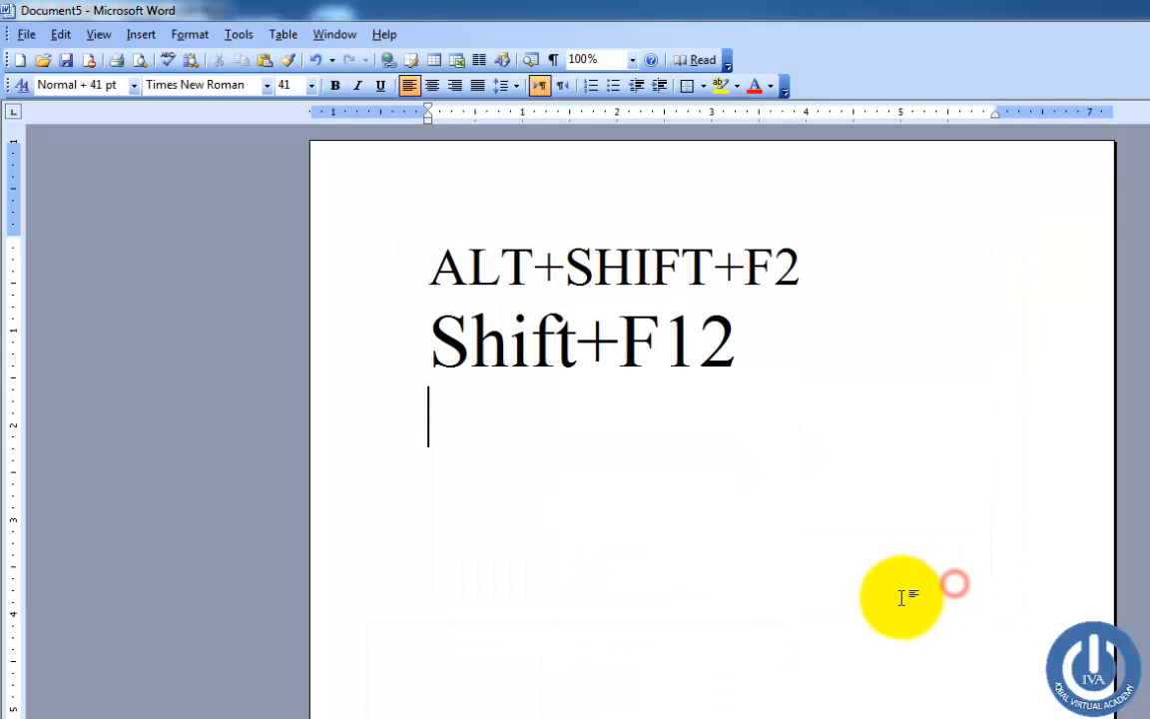
pyautogui.click(65, 59)
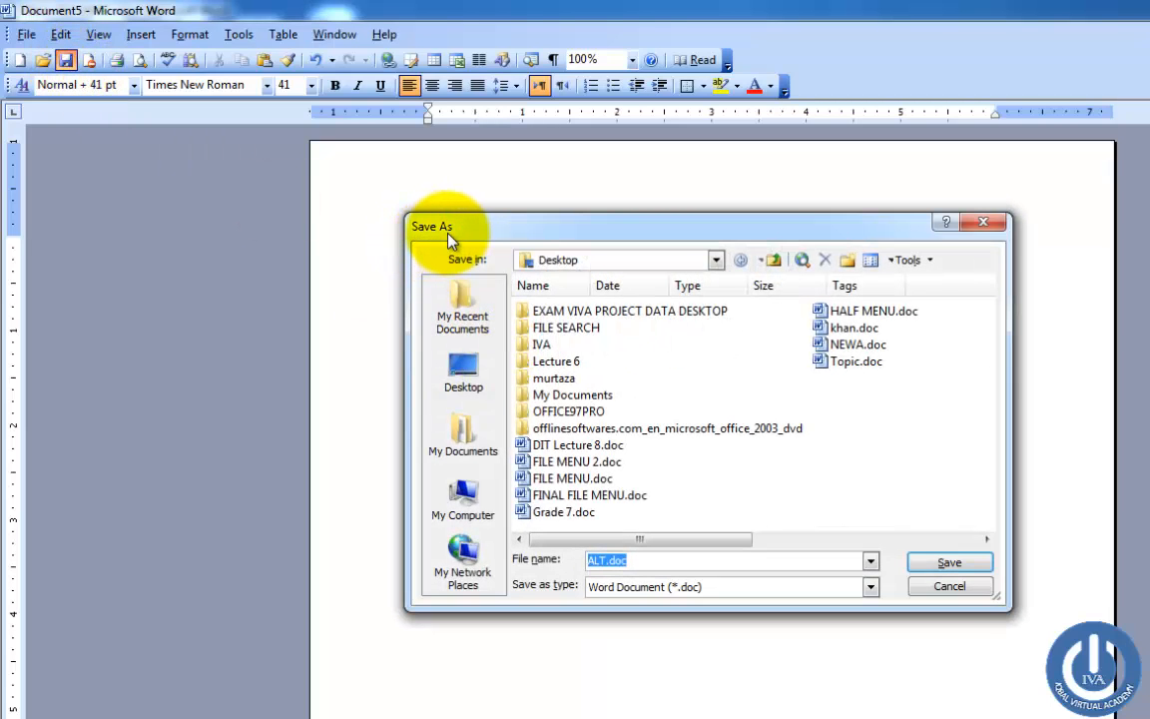
pyautogui.click(983, 588)
# Save the new document on the Desktop as a Word document, using the person's first name as the file name
pyautogui.click(22, 37)
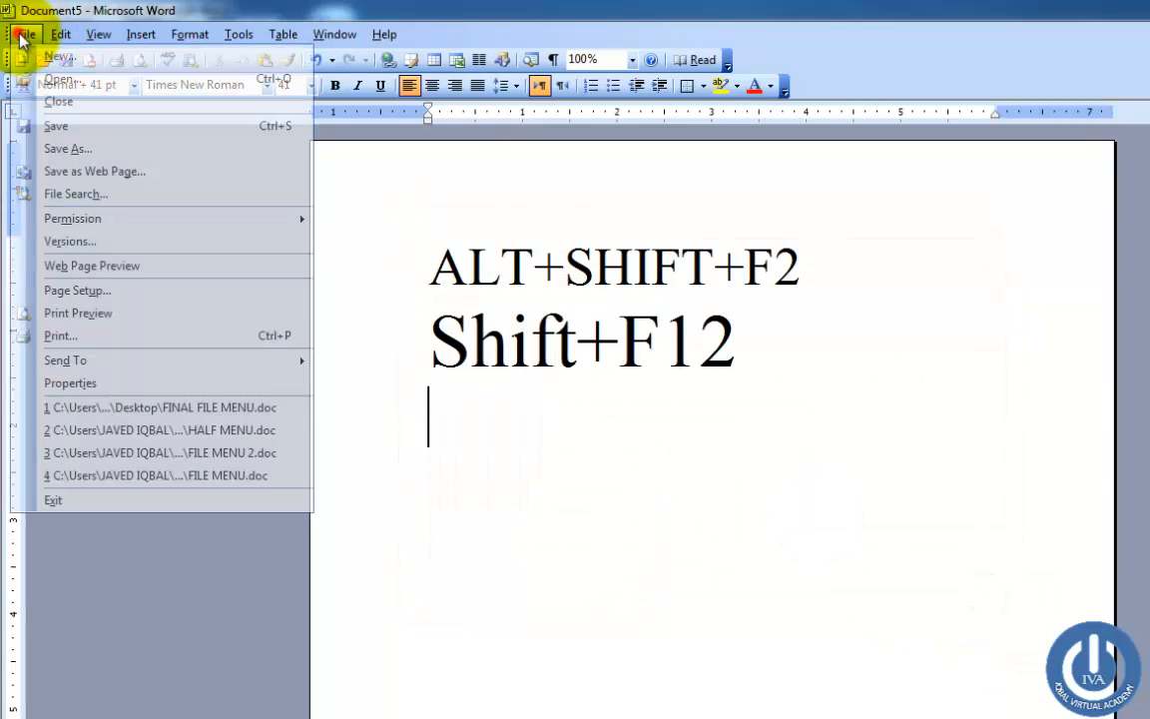
pyautogui.click(76, 128)
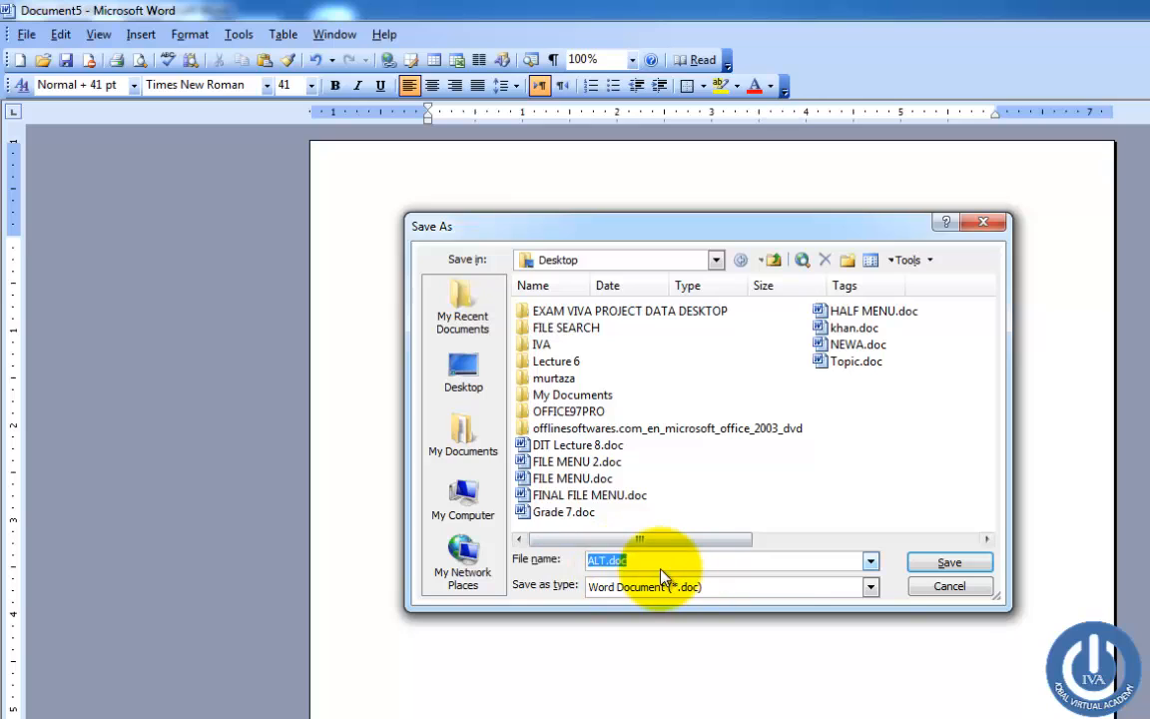
pyautogui.click(608, 560)
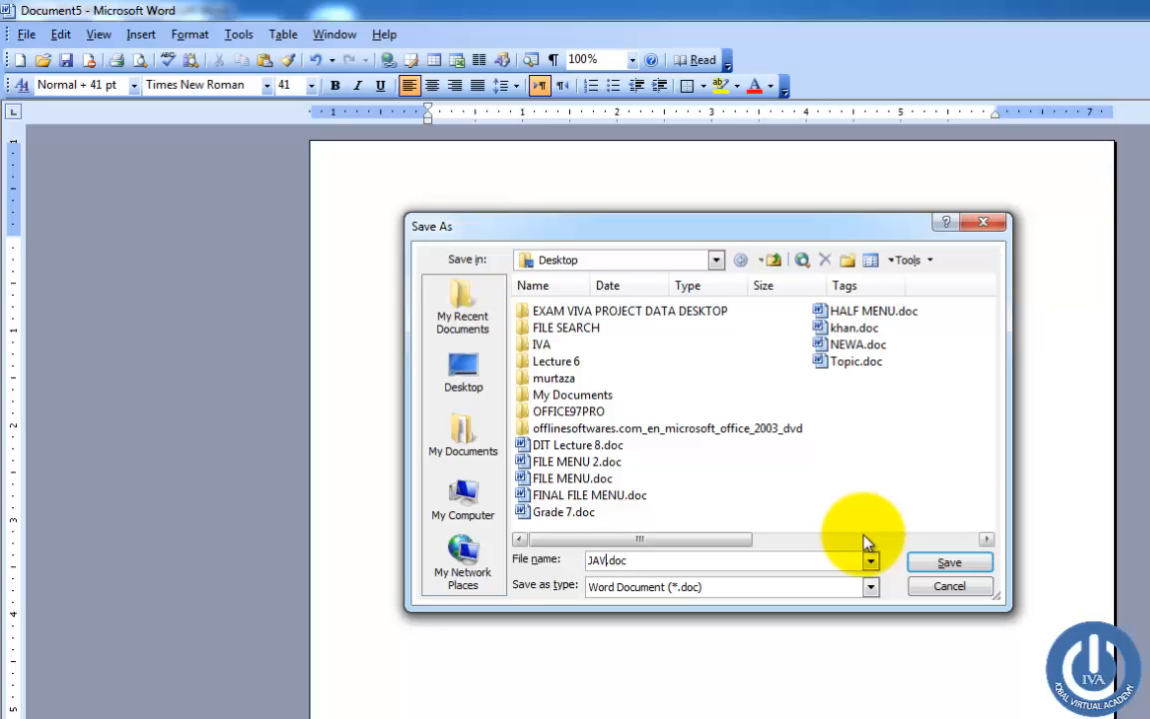
pyautogui.click(952, 562)
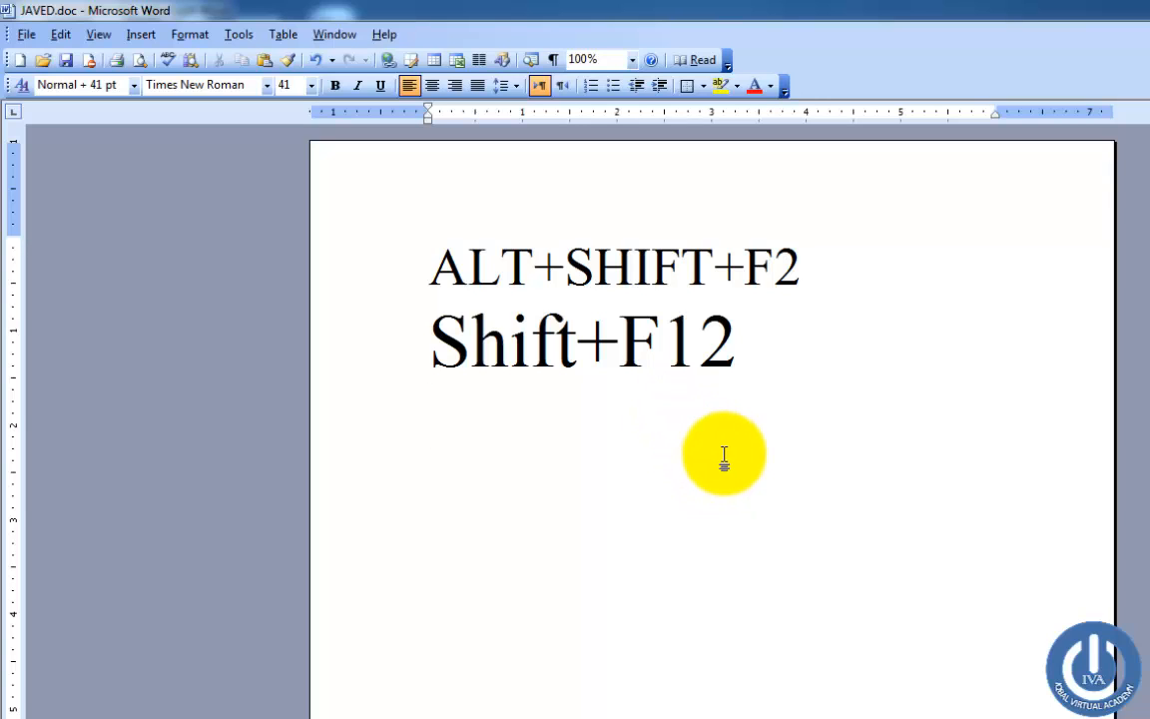
# Add the line "SAVE AS F12" below Shift+F12, separated from it by a blank line
pyautogui.write('F12')
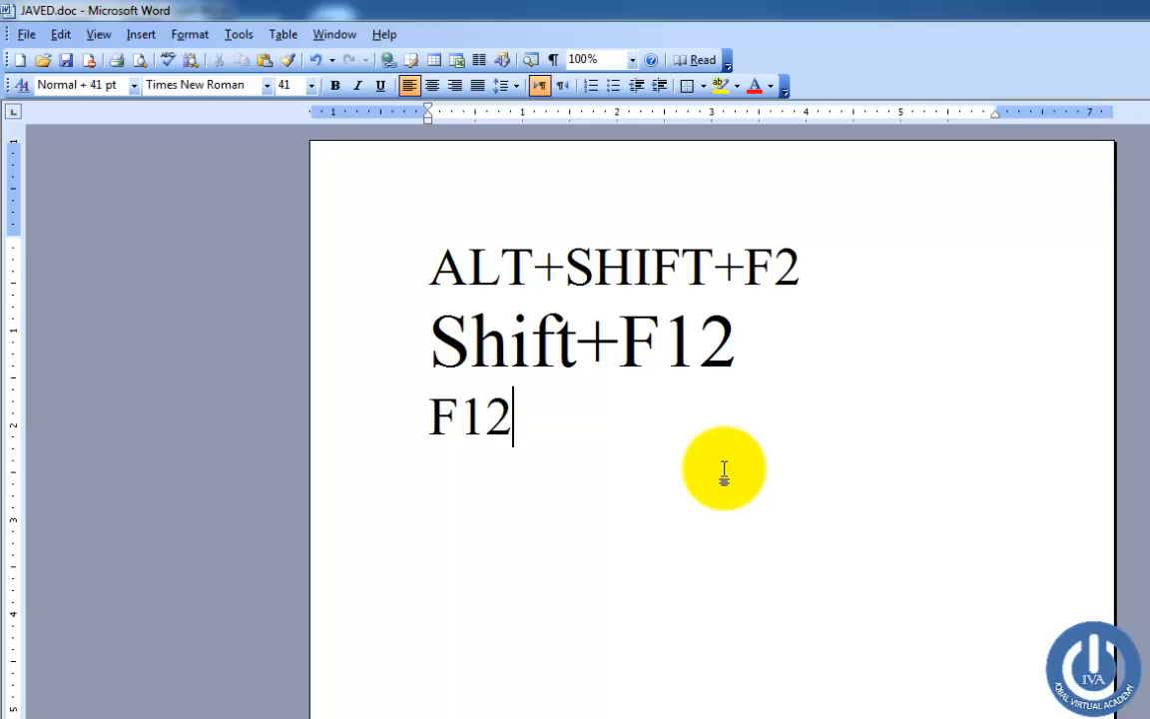
pyautogui.click(414, 419)
pyautogui.click(434, 419)
pyautogui.write('AVF12')
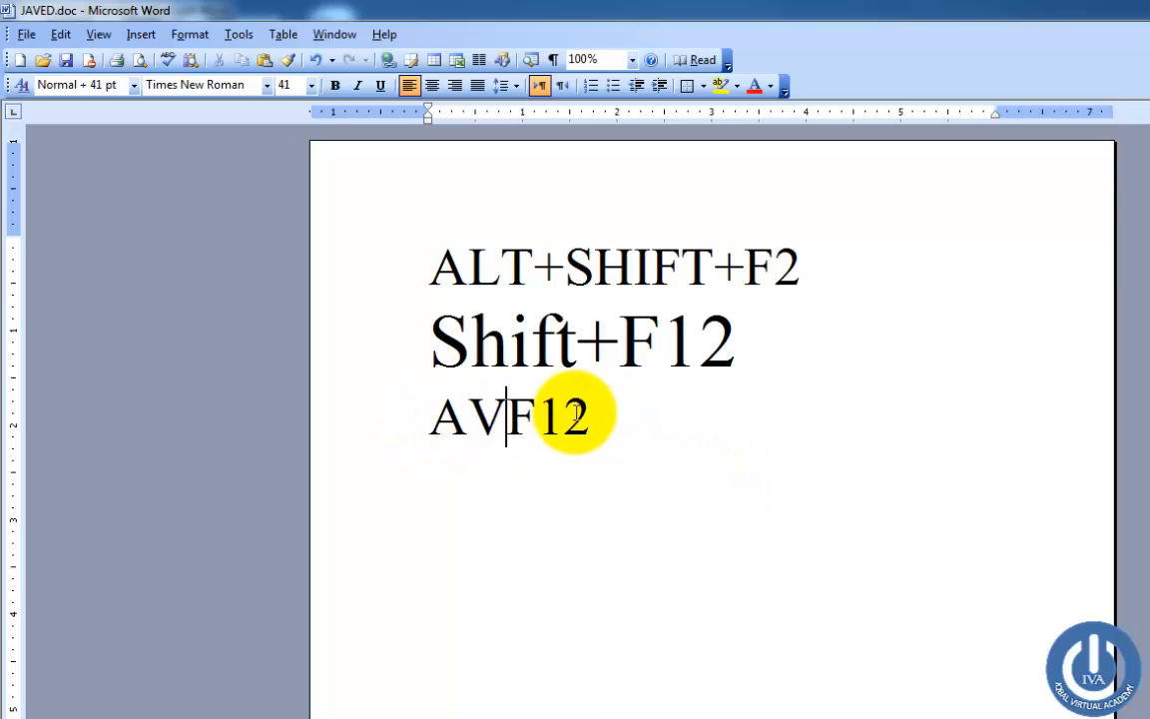
pyautogui.press('BackSpace')
pyautogui.press('BackSpace')
pyautogui.write('SAVE A')
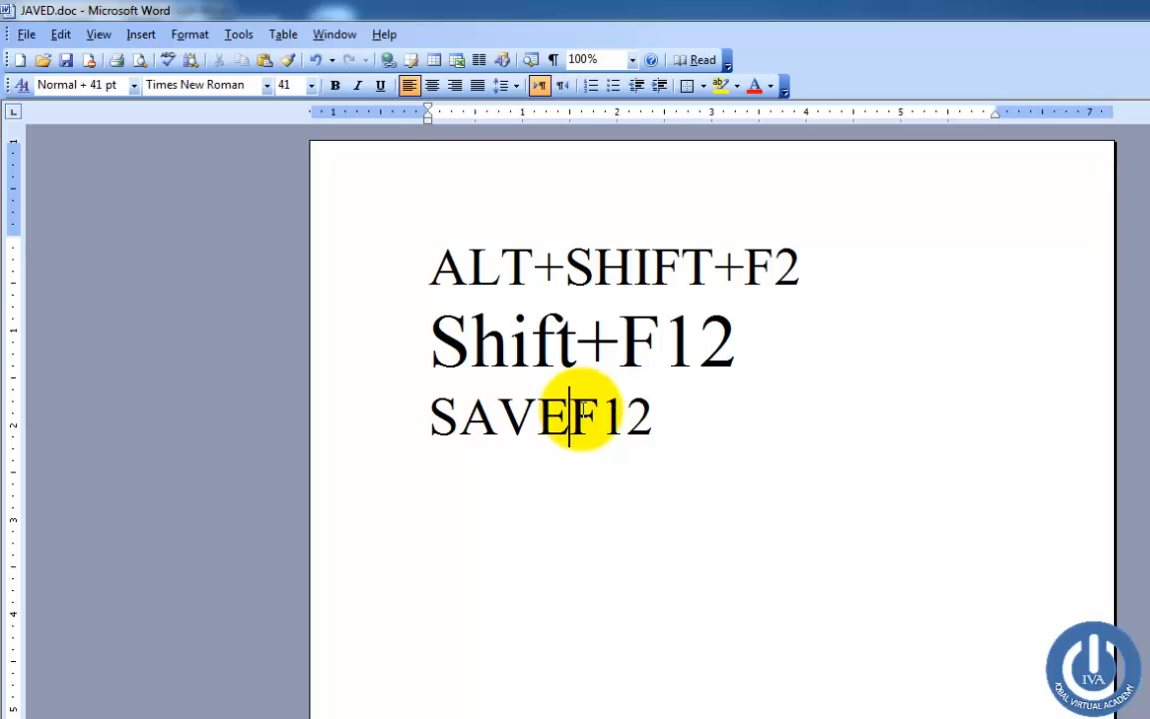
pyautogui.write('S')
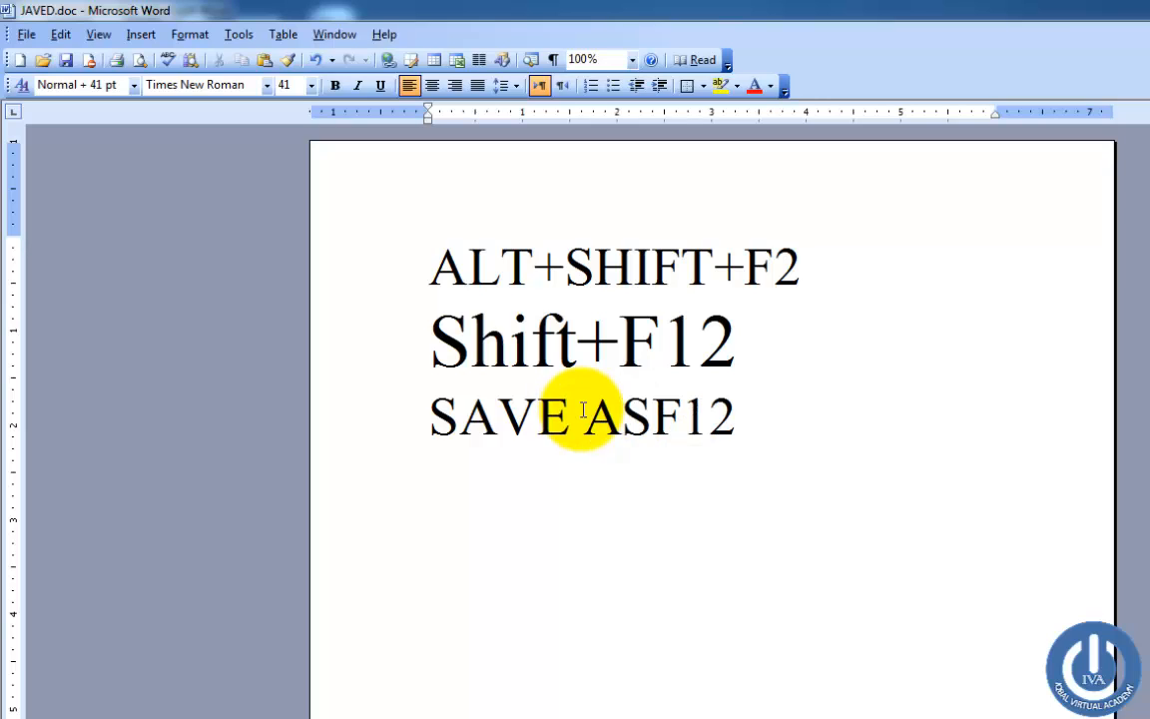
pyautogui.press('Home')
pyautogui.press('Return')
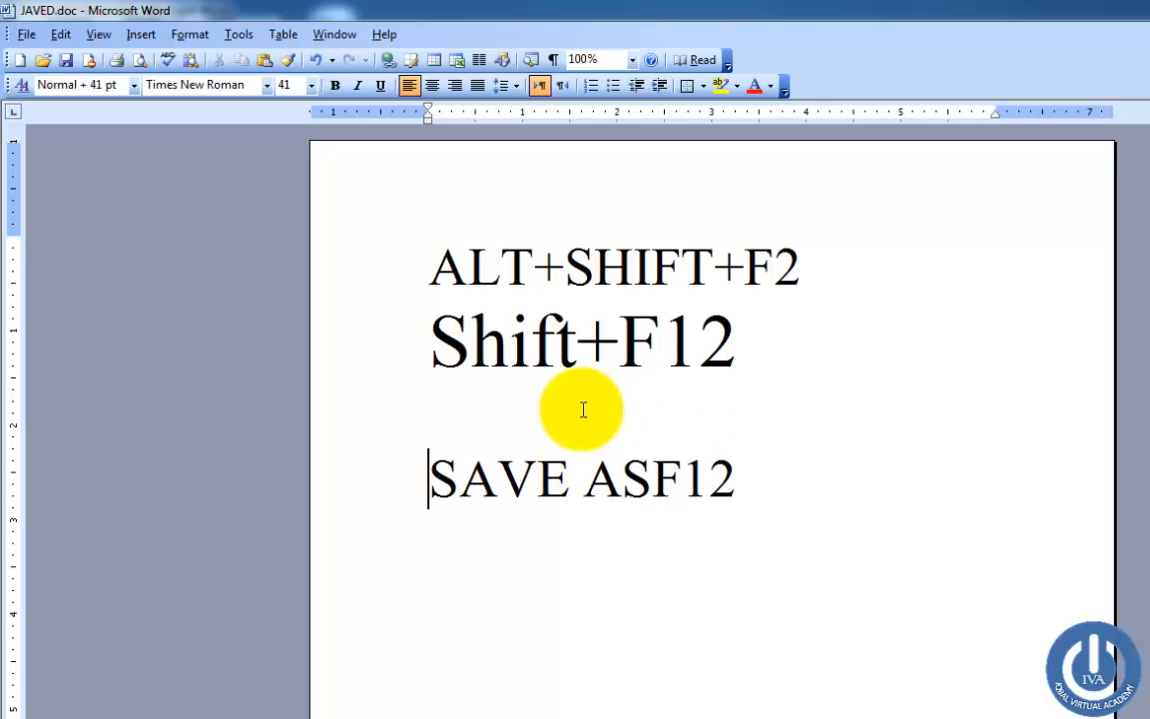
pyautogui.press('Left')
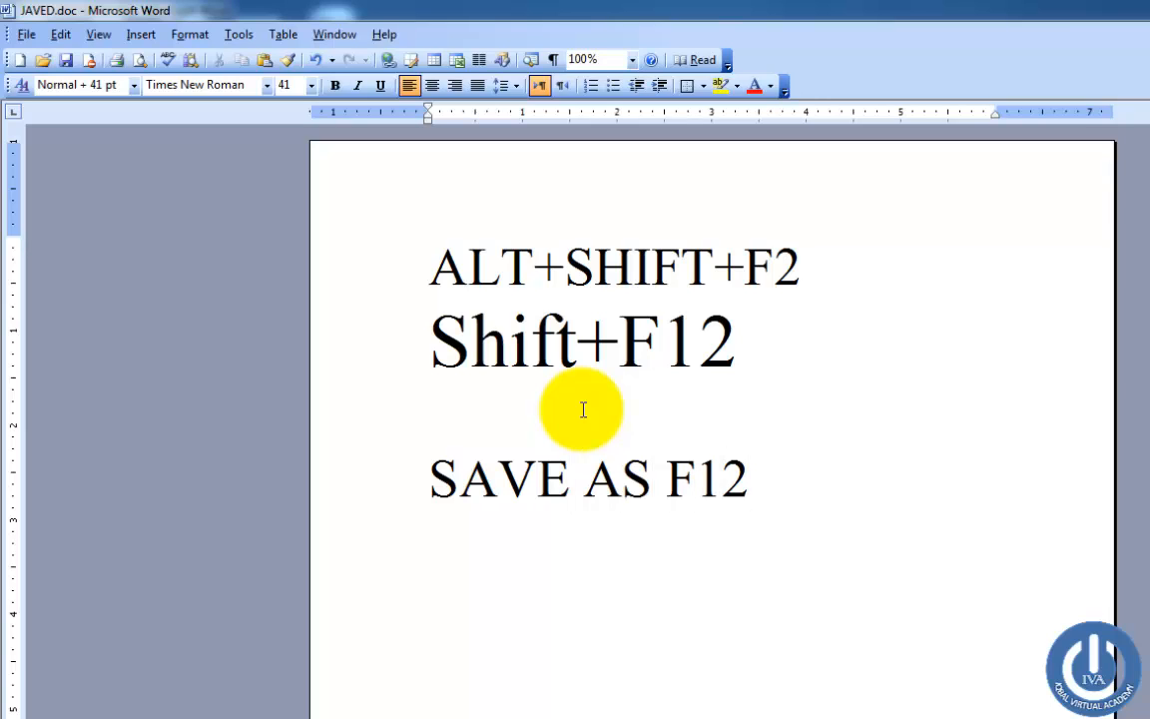
pyautogui.click(749, 337)
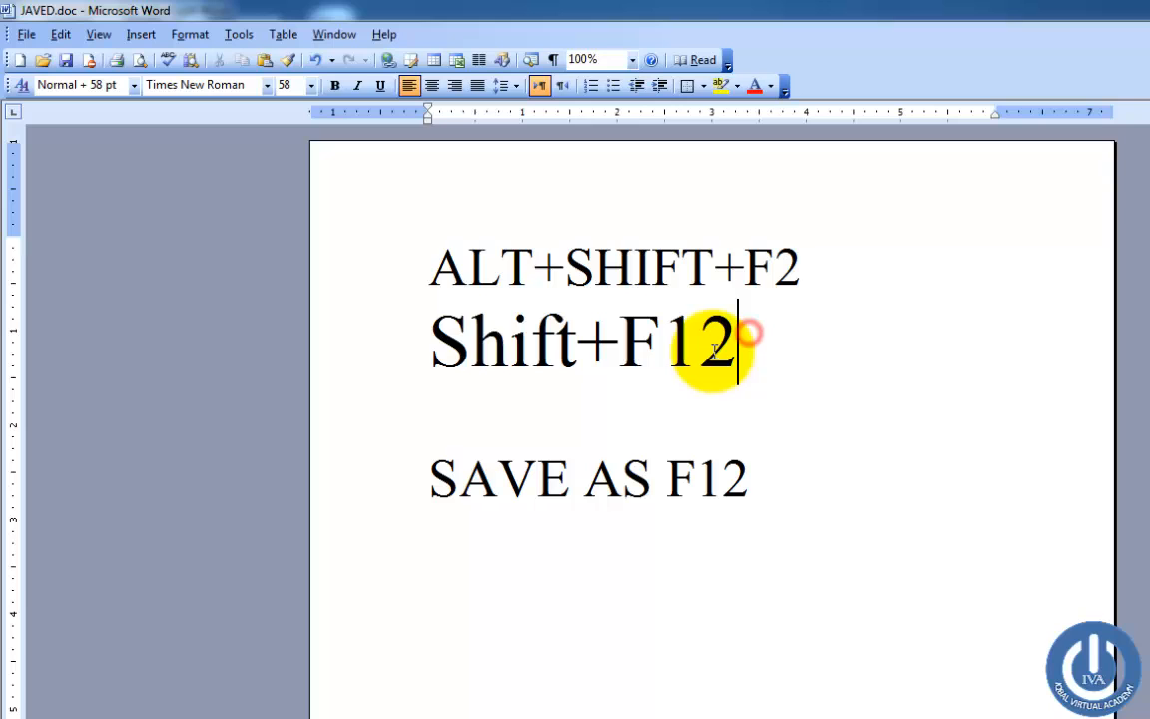
# Separate "F12" from "SAVE AS" on the last line by inserting three tabs between them
pyautogui.click(440, 268)
pyautogui.click(752, 372)
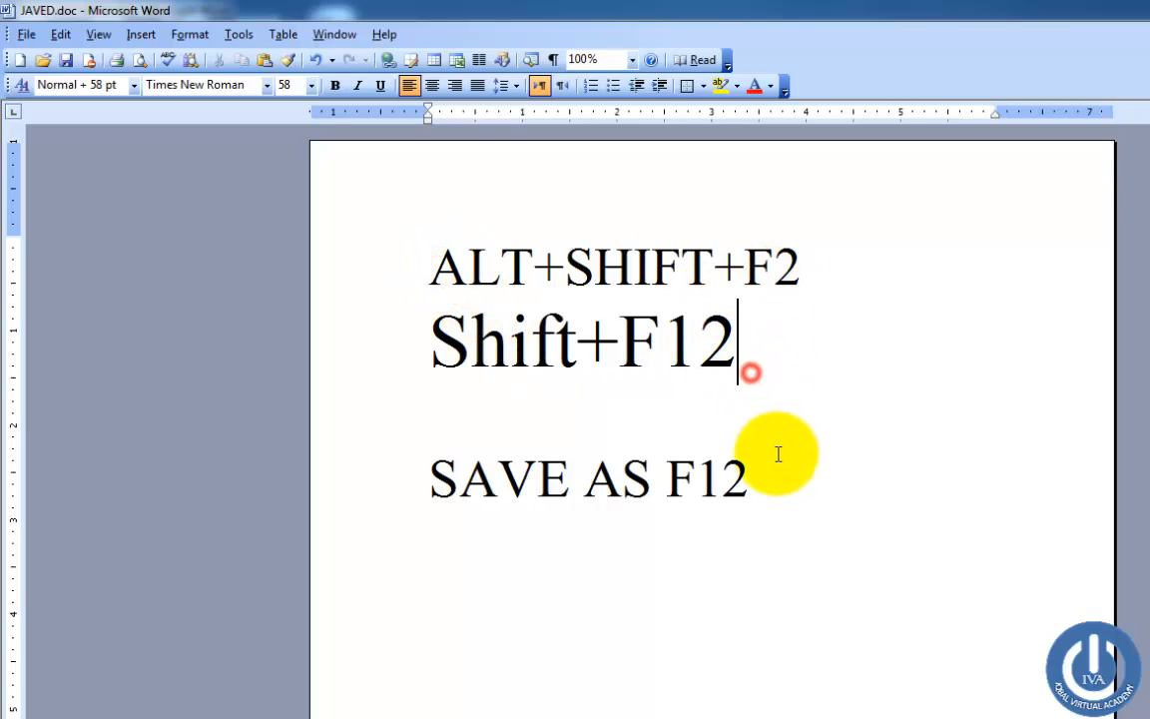
pyautogui.click(775, 455)
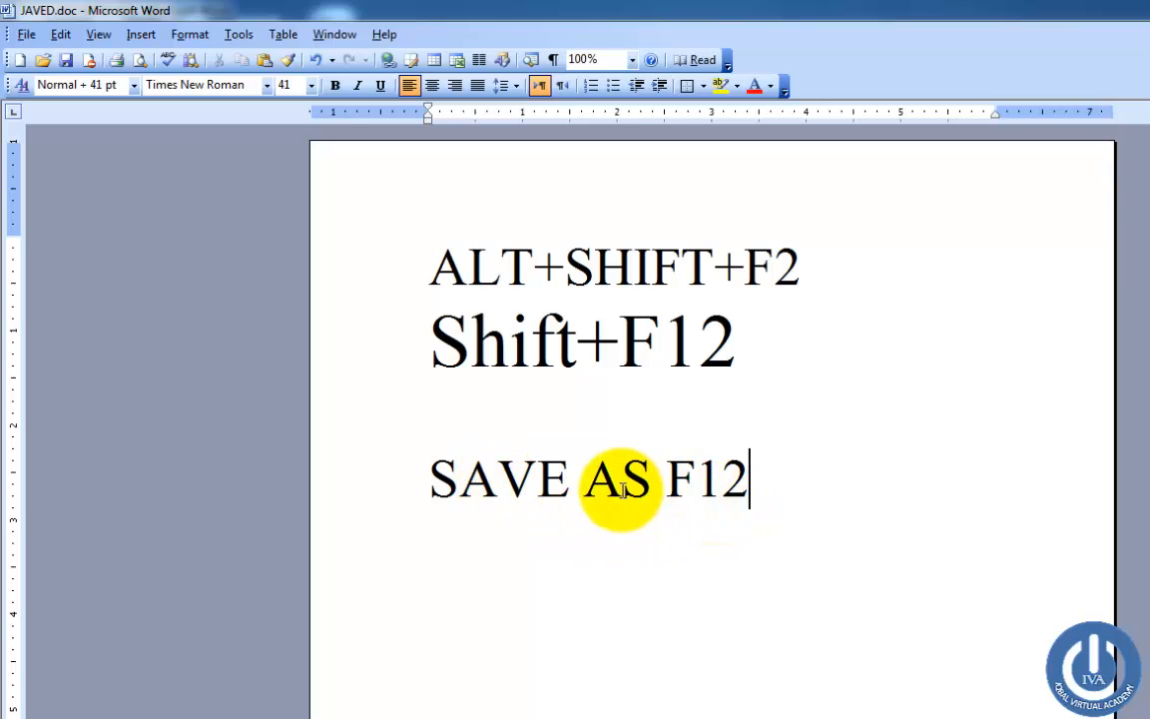
pyautogui.click(666, 482)
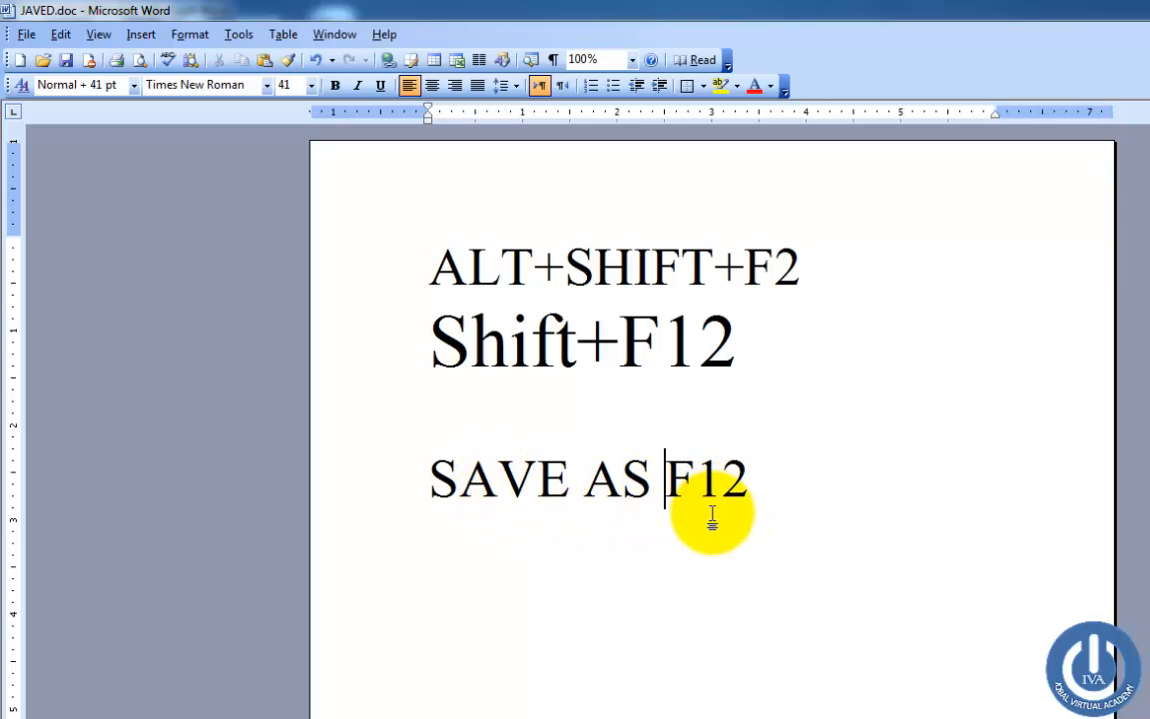
pyautogui.press('Tab')
pyautogui.press('Tab')
pyautogui.press('Tab')
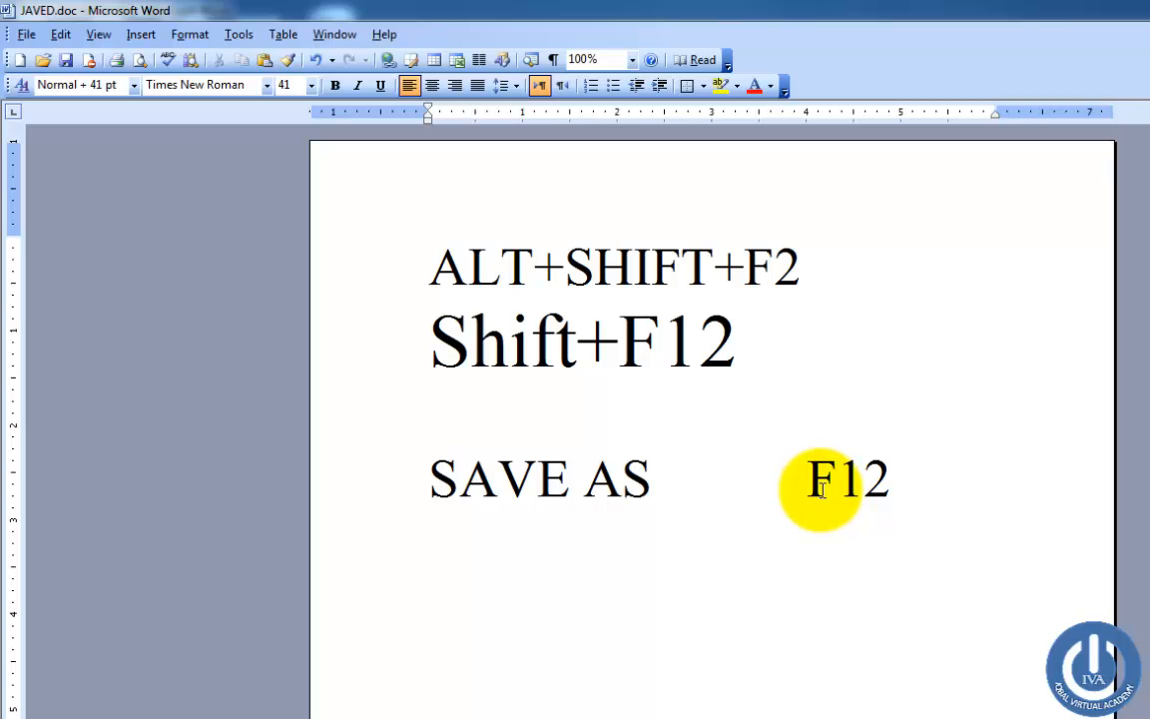
# Open the Save As dialog for the shortcut notes document and cancel it
pyautogui.press('F12')
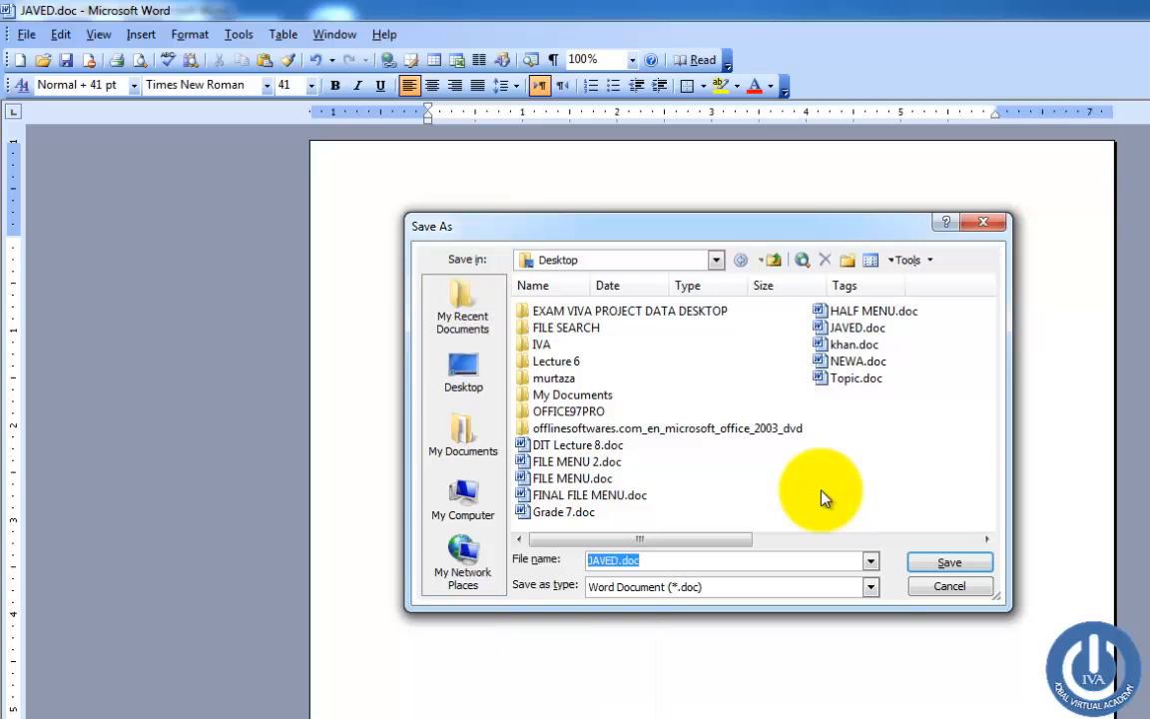
pyautogui.click(949, 586)
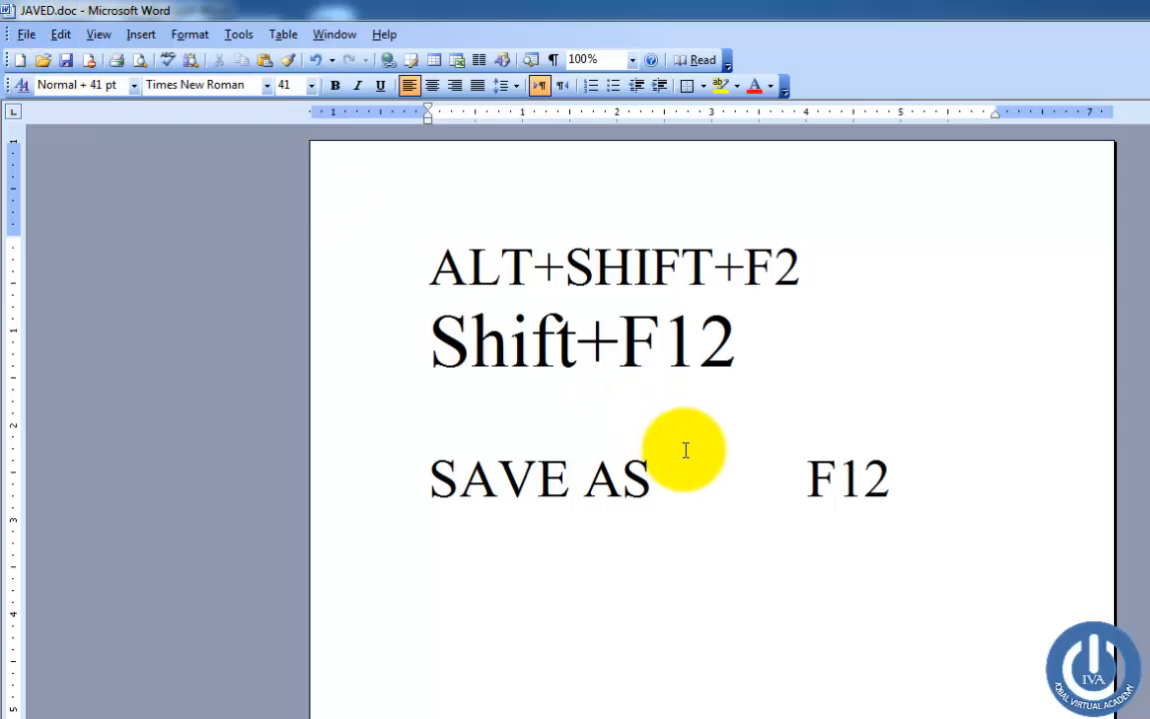
pyautogui.click(946, 224)
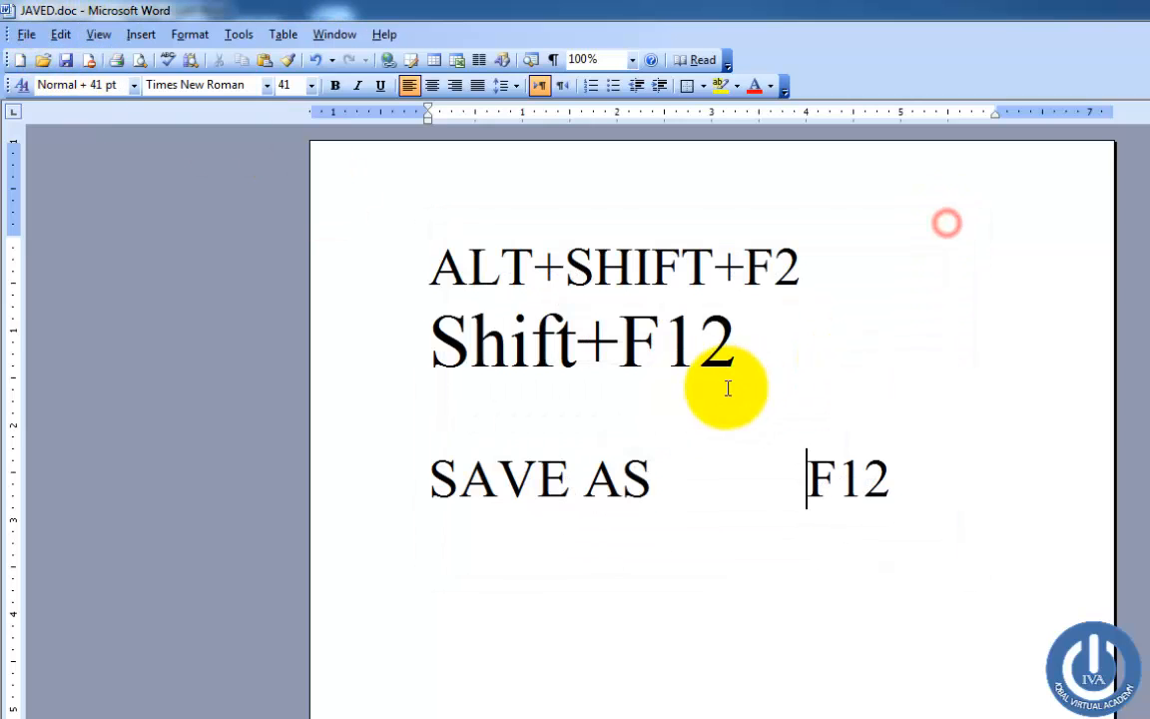
# Save and close the shortcut notes document, then place the cursor after F12 in the Save as row of FINAL FILE MENU.doc
pyautogui.click(704, 415)
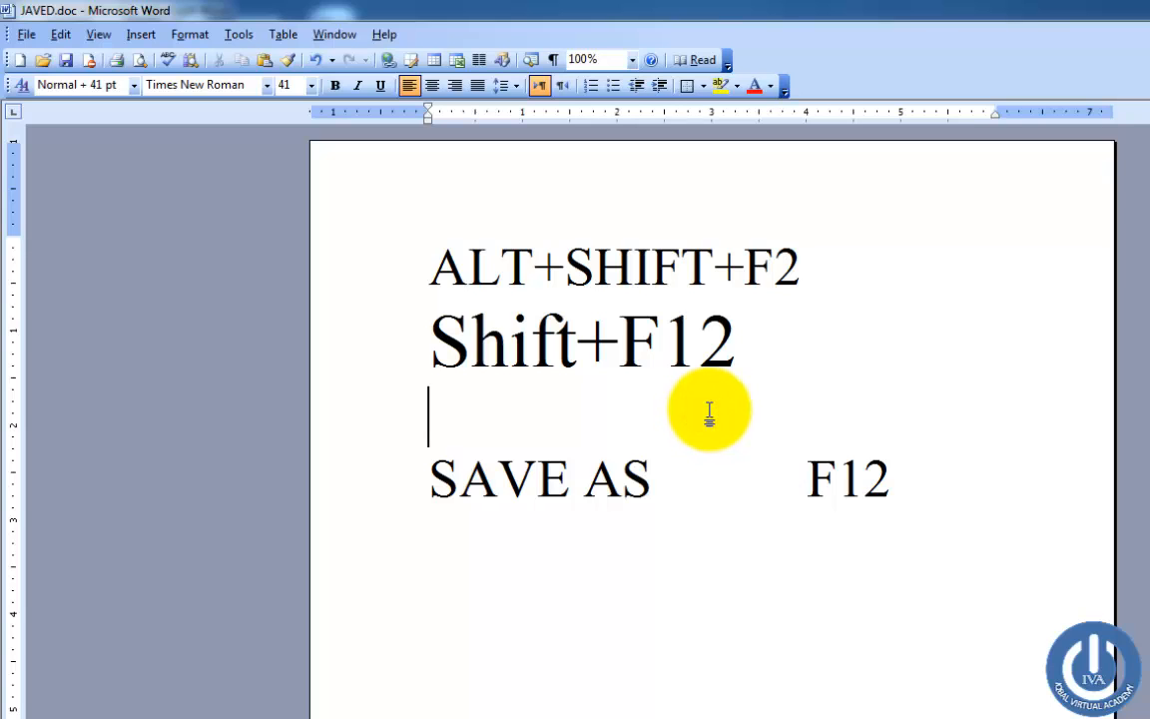
pyautogui.hotkey('shift', 'F12')
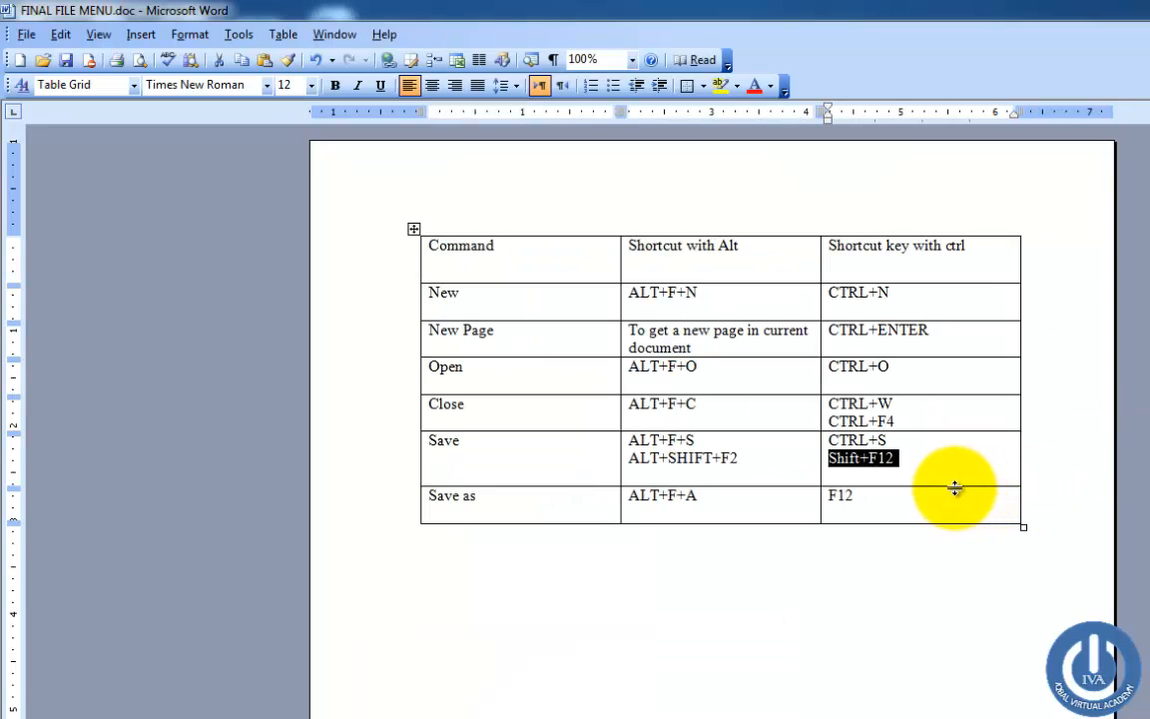
pyautogui.click(949, 518)
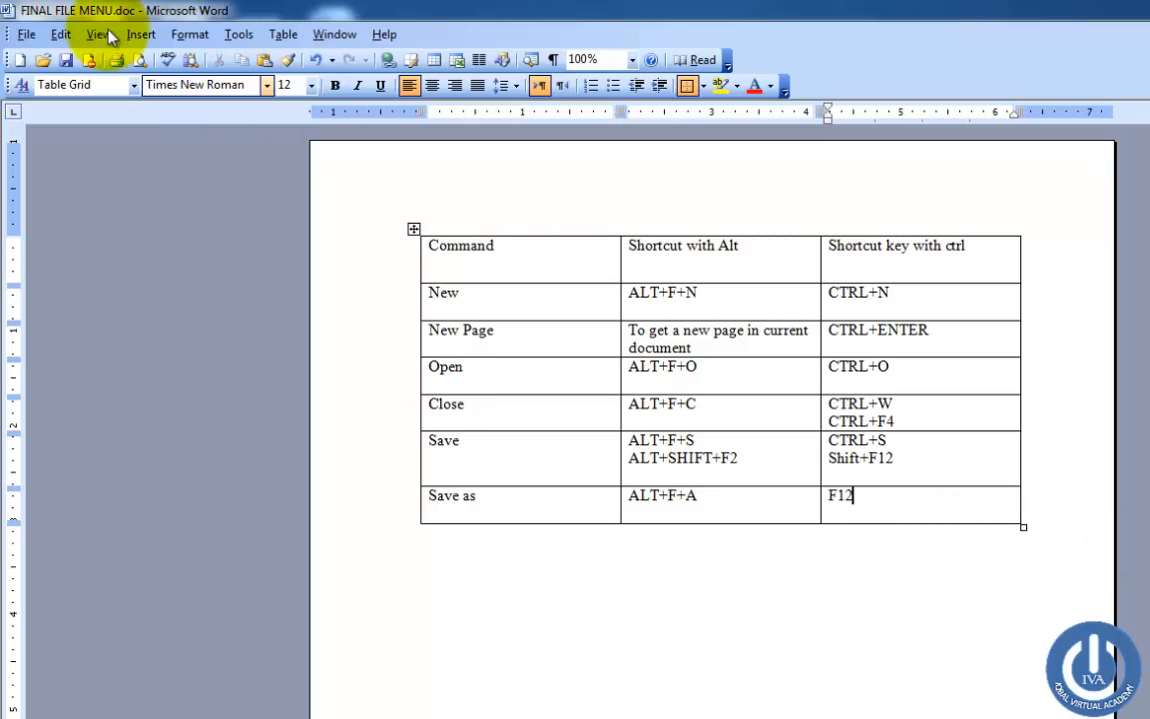
# Reopen the saved shortcut notes document, named with the person's first name, from the Desktop
pyautogui.click(26, 34)
pyautogui.click(57, 76)
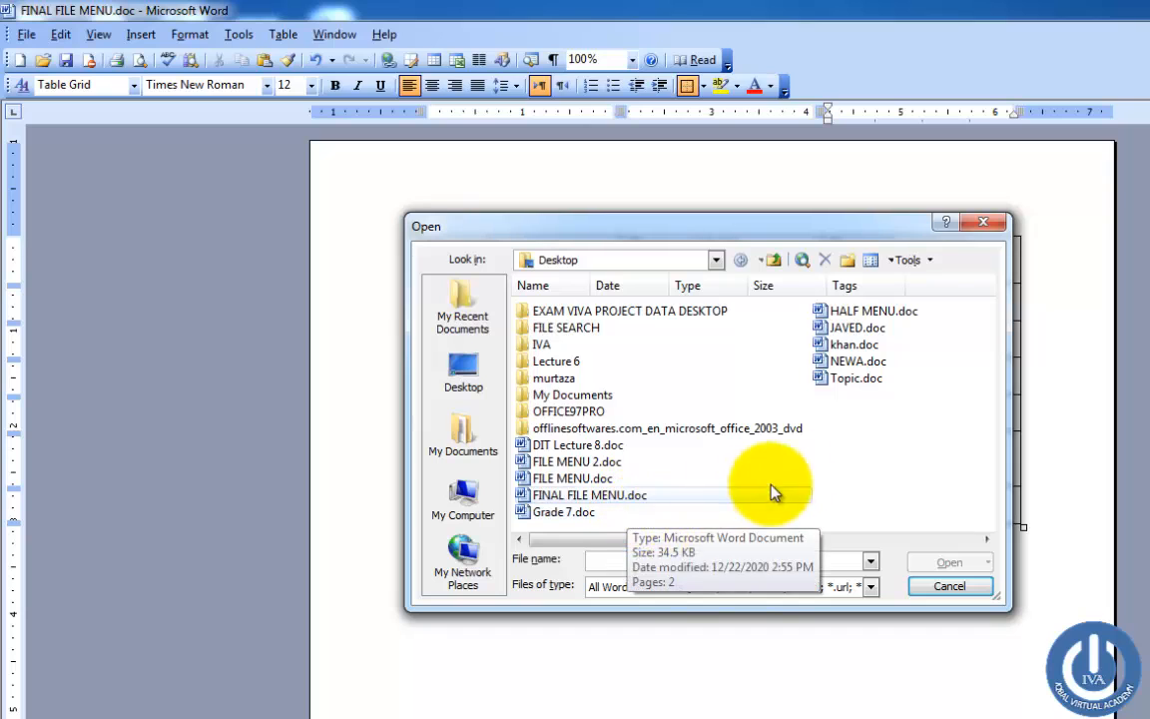
pyautogui.click(872, 328)
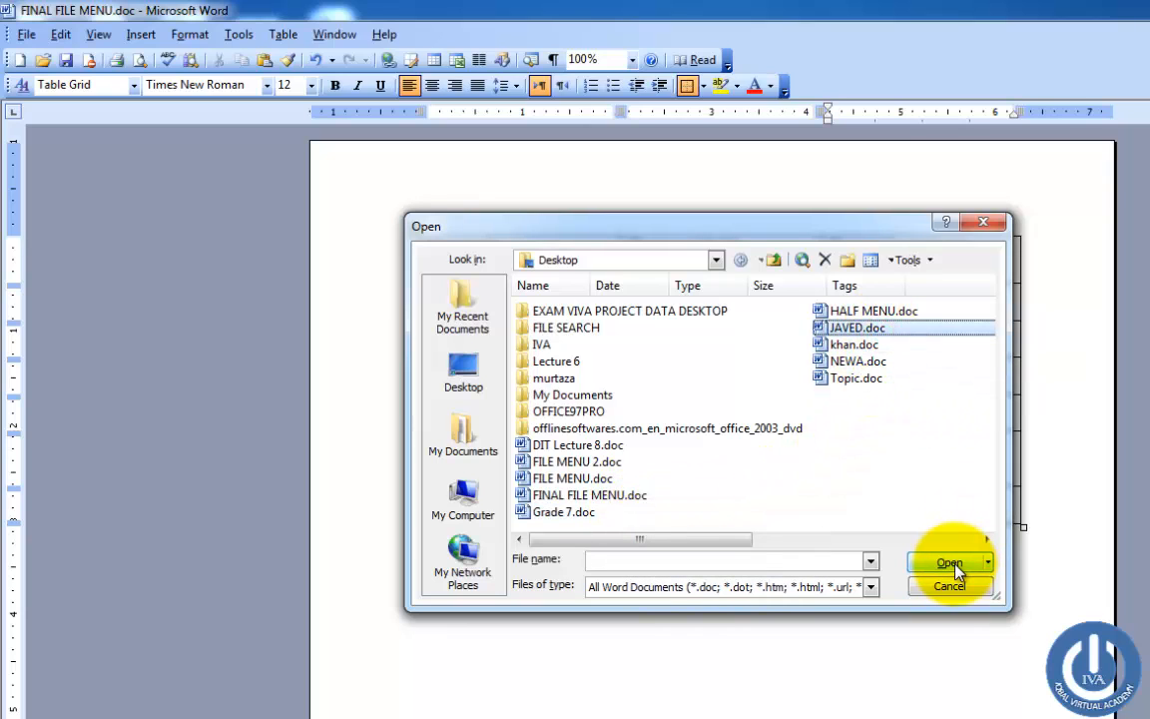
pyautogui.click(953, 566)
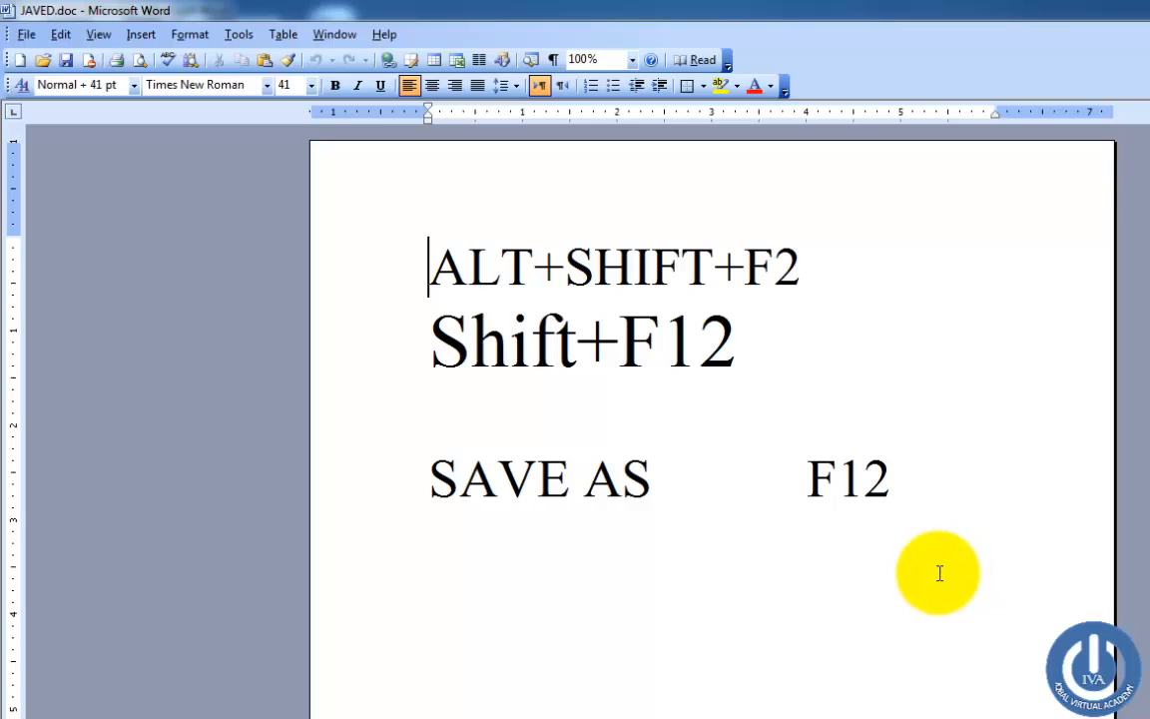
pyautogui.click(696, 514)
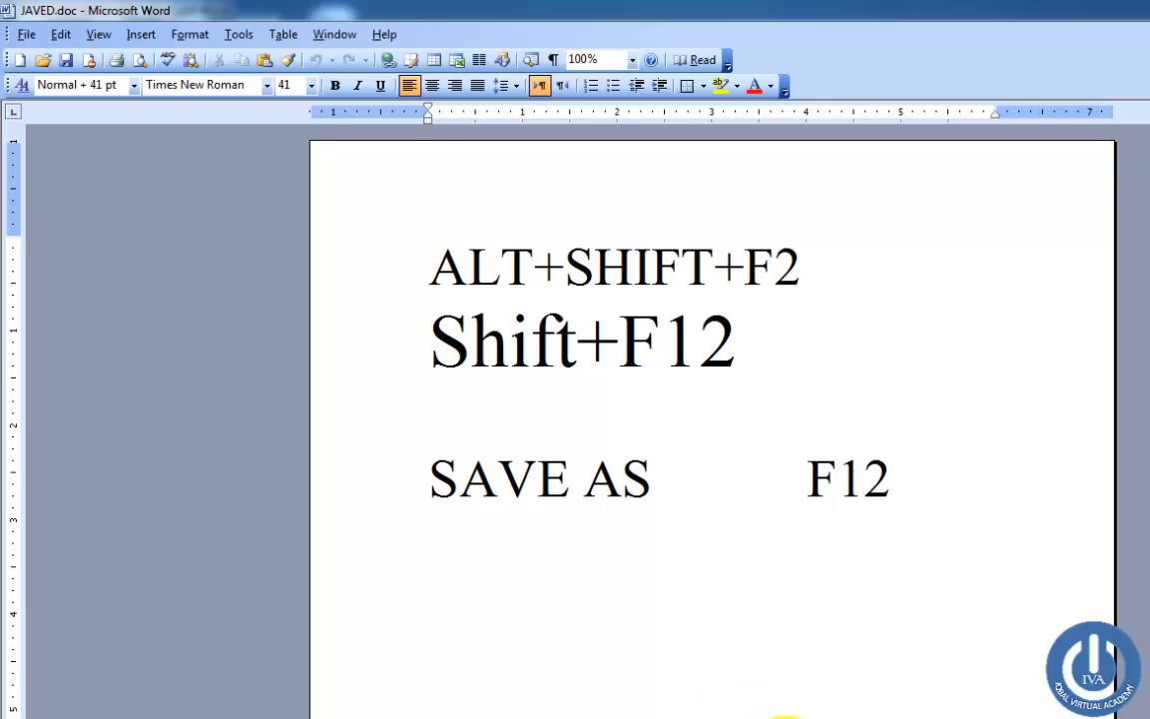